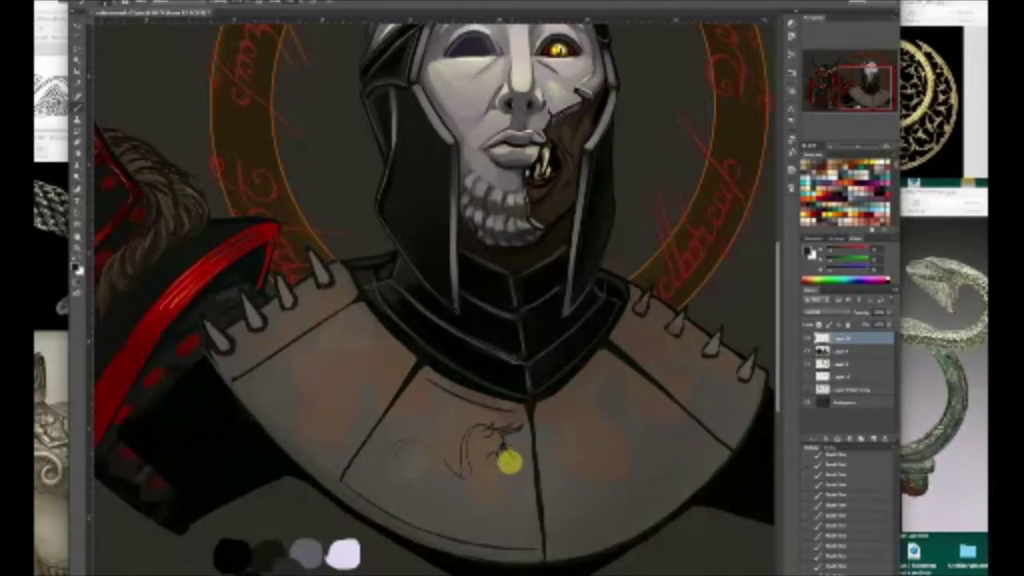
# Sketch a horned beast's head in profile with a curved neck on the front chest plate beside the centre seam
pyautogui.moveTo(493, 442)
pyautogui.mouseDown()
pyautogui.moveTo(499, 450)
pyautogui.moveTo(521, 423)
pyautogui.mouseUp()
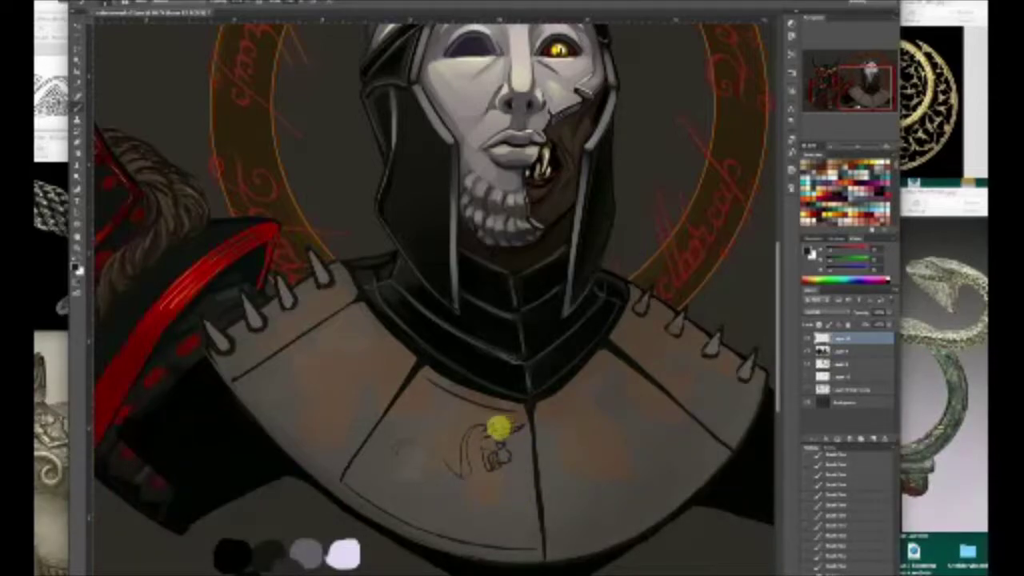
pyautogui.moveTo(496, 431); pyautogui.dragTo(520, 426)
pyautogui.moveTo(451, 465)
pyautogui.mouseDown()
pyautogui.moveTo(477, 425)
pyautogui.moveTo(468, 474)
pyautogui.mouseUp()
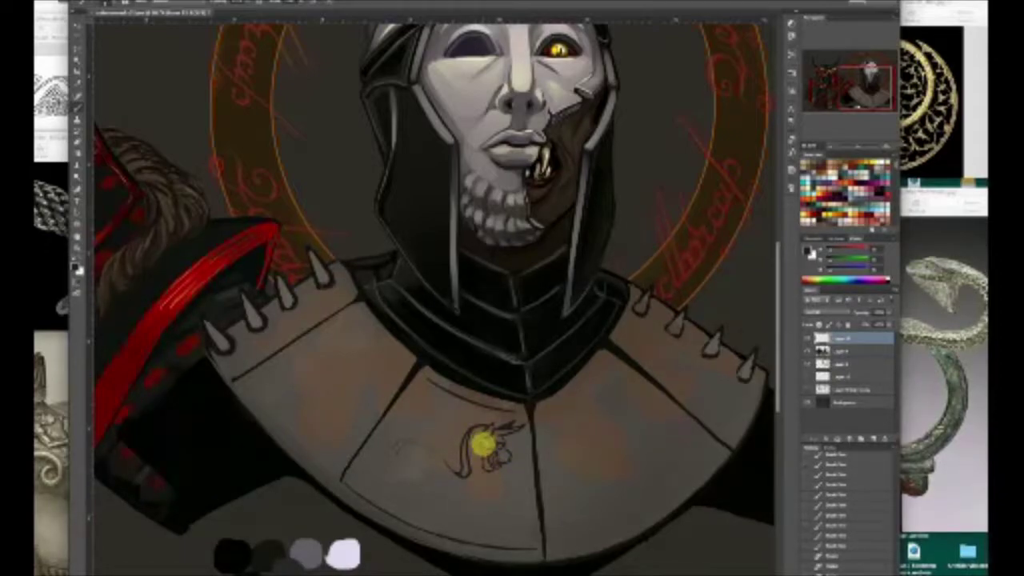
pyautogui.moveTo(502, 430)
pyautogui.mouseDown()
pyautogui.moveTo(531, 425)
pyautogui.moveTo(509, 426)
pyautogui.moveTo(523, 411)
pyautogui.moveTo(506, 426)
pyautogui.mouseUp()
pyautogui.moveTo(504, 432)
pyautogui.mouseDown()
pyautogui.moveTo(524, 423)
pyautogui.moveTo(508, 435)
pyautogui.mouseUp()
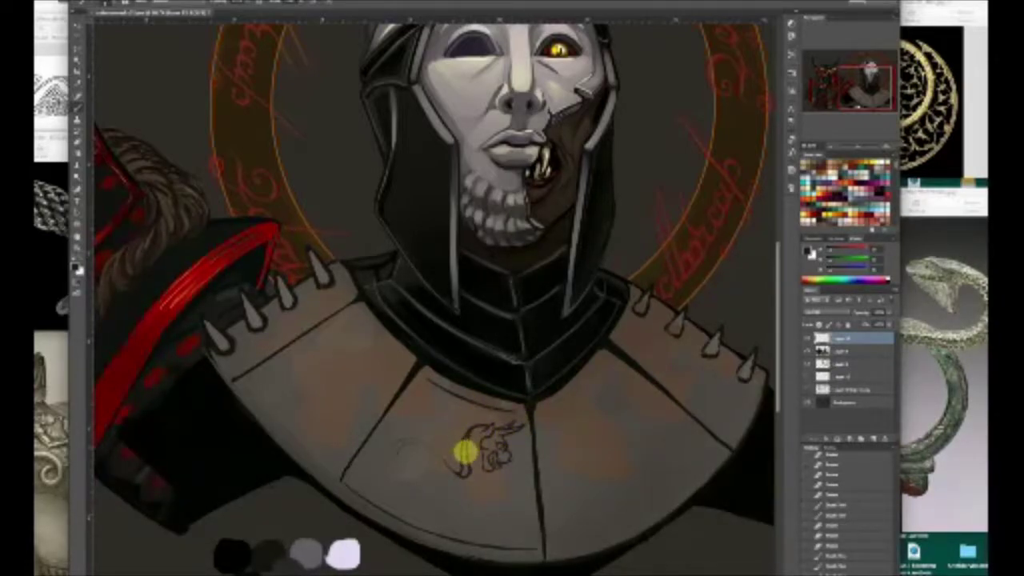
# Sketch the beast's arched back, hind leg and belly line across the chest plate, undoing the unwanted strokes
pyautogui.moveTo(416, 418)
pyautogui.mouseDown()
pyautogui.moveTo(389, 433)
pyautogui.moveTo(395, 393)
pyautogui.moveTo(411, 415)
pyautogui.moveTo(401, 457)
pyautogui.moveTo(414, 437)
pyautogui.moveTo(397, 473)
pyautogui.moveTo(392, 448)
pyautogui.moveTo(365, 496)
pyautogui.mouseUp()
pyautogui.hotkey('ctrl', 'z')
pyautogui.hotkey('ctrl', 'z')
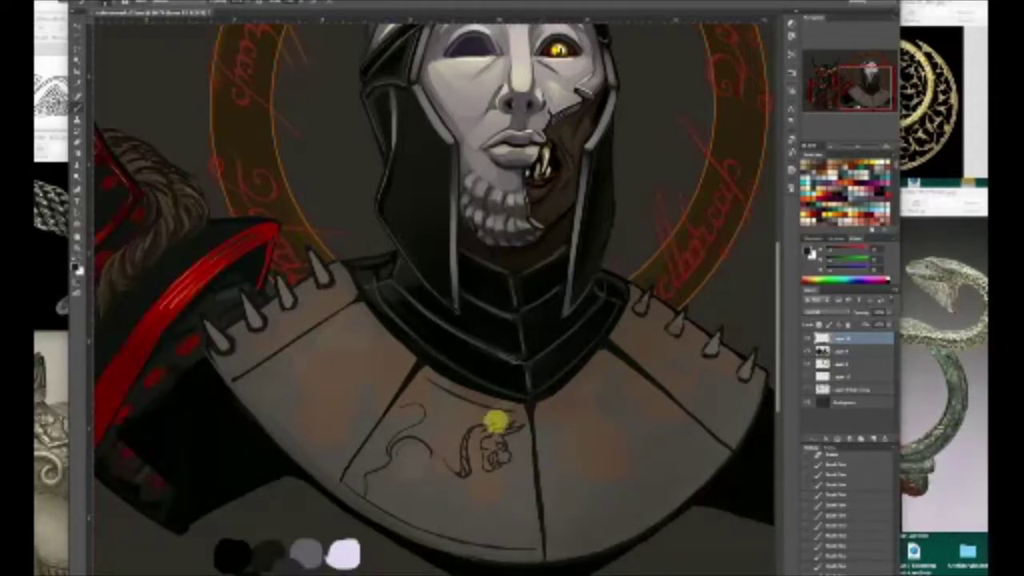
pyautogui.moveTo(365, 480)
pyautogui.mouseDown()
pyautogui.moveTo(409, 469)
pyautogui.moveTo(396, 483)
pyautogui.moveTo(362, 471)
pyautogui.moveTo(409, 464)
pyautogui.moveTo(406, 434)
pyautogui.moveTo(431, 456)
pyautogui.moveTo(445, 458)
pyautogui.moveTo(445, 445)
pyautogui.moveTo(428, 446)
pyautogui.moveTo(451, 471)
pyautogui.moveTo(416, 437)
pyautogui.moveTo(461, 478)
pyautogui.moveTo(378, 480)
pyautogui.moveTo(379, 506)
pyautogui.moveTo(368, 494)
pyautogui.moveTo(380, 506)
pyautogui.moveTo(375, 486)
pyautogui.moveTo(406, 466)
pyautogui.moveTo(455, 503)
pyautogui.moveTo(441, 504)
pyautogui.moveTo(461, 452)
pyautogui.moveTo(490, 455)
pyautogui.moveTo(492, 492)
pyautogui.moveTo(478, 507)
pyautogui.moveTo(482, 449)
pyautogui.moveTo(485, 499)
pyautogui.moveTo(421, 476)
pyautogui.moveTo(480, 507)
pyautogui.moveTo(494, 491)
pyautogui.moveTo(456, 508)
pyautogui.moveTo(441, 473)
pyautogui.moveTo(456, 508)
pyautogui.moveTo(491, 497)
pyautogui.moveTo(481, 492)
pyautogui.moveTo(456, 504)
pyautogui.mouseUp()
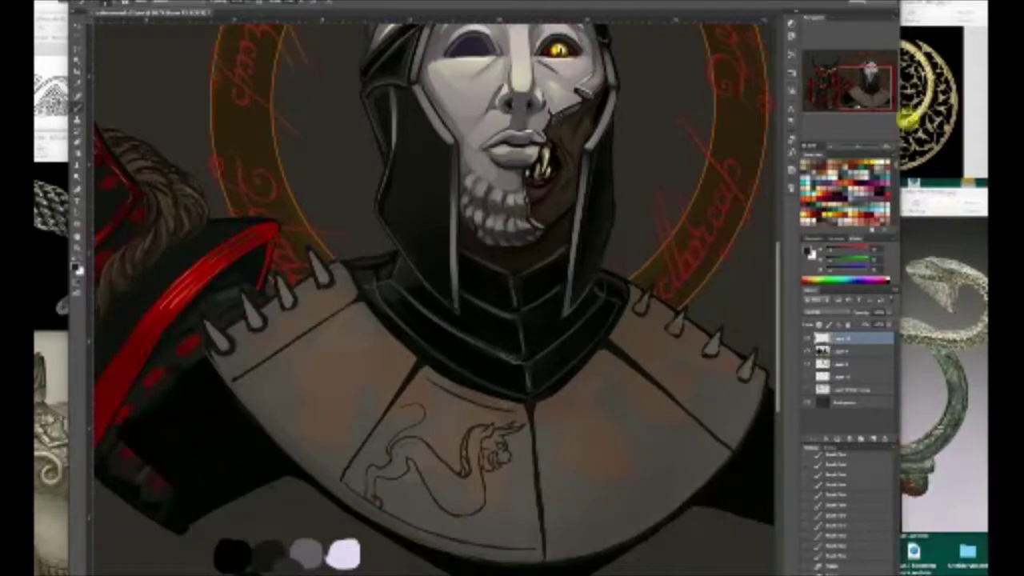
# Draw the beast's planted foreleg reaching diagonally down to the plate's lower edge near the centre seam
pyautogui.moveTo(448, 471)
pyautogui.mouseDown()
pyautogui.moveTo(451, 489)
pyautogui.moveTo(487, 532)
pyautogui.mouseUp()
pyautogui.moveTo(470, 485); pyautogui.dragTo(527, 546)
pyautogui.moveTo(467, 513); pyautogui.dragTo(521, 546)
pyautogui.moveTo(462, 494)
pyautogui.mouseDown()
pyautogui.moveTo(506, 545)
pyautogui.moveTo(457, 500)
pyautogui.moveTo(472, 497)
pyautogui.moveTo(491, 537)
pyautogui.moveTo(451, 490)
pyautogui.moveTo(510, 541)
pyautogui.mouseUp()
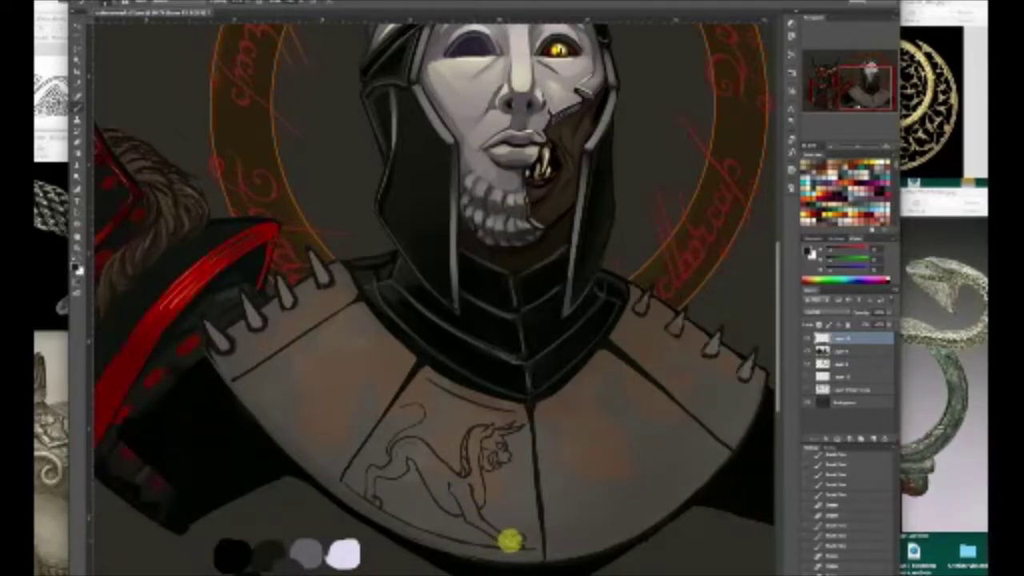
pyautogui.moveTo(478, 505)
pyautogui.mouseDown()
pyautogui.moveTo(471, 462)
pyautogui.moveTo(489, 488)
pyautogui.moveTo(478, 510)
pyautogui.mouseUp()
# Sketch the beast's raised foreleg with a clawed paw in front of its mouth, reworking the leg and chest lines
pyautogui.moveTo(481, 452)
pyautogui.mouseDown()
pyautogui.moveTo(484, 489)
pyautogui.moveTo(517, 487)
pyautogui.moveTo(493, 488)
pyautogui.moveTo(507, 473)
pyautogui.moveTo(529, 480)
pyautogui.moveTo(523, 492)
pyautogui.moveTo(504, 483)
pyautogui.moveTo(530, 476)
pyautogui.moveTo(525, 488)
pyautogui.moveTo(519, 473)
pyautogui.moveTo(531, 470)
pyautogui.moveTo(500, 501)
pyautogui.mouseUp()
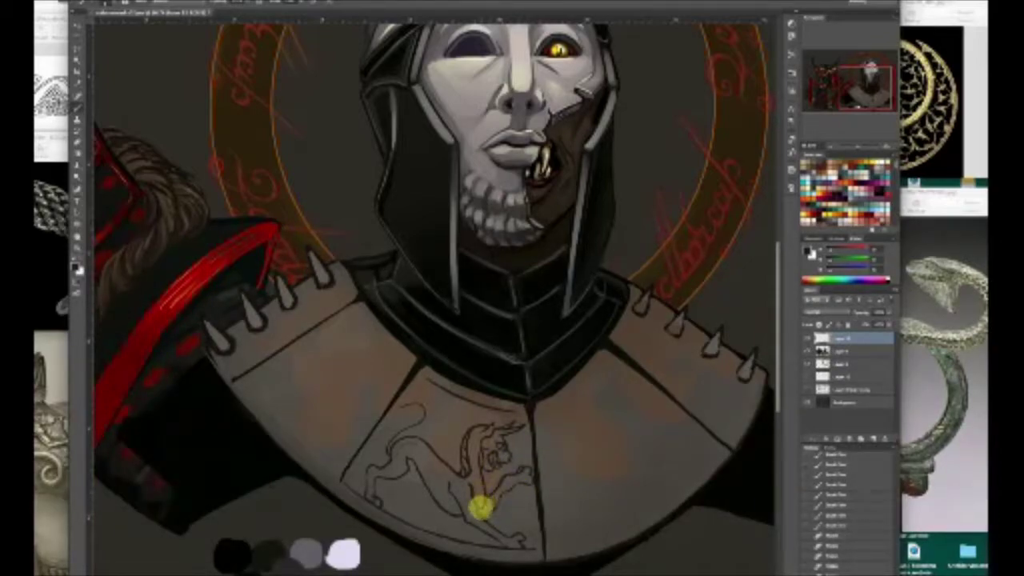
pyautogui.moveTo(469, 499)
pyautogui.mouseDown()
pyautogui.moveTo(485, 491)
pyautogui.moveTo(476, 513)
pyautogui.mouseUp()
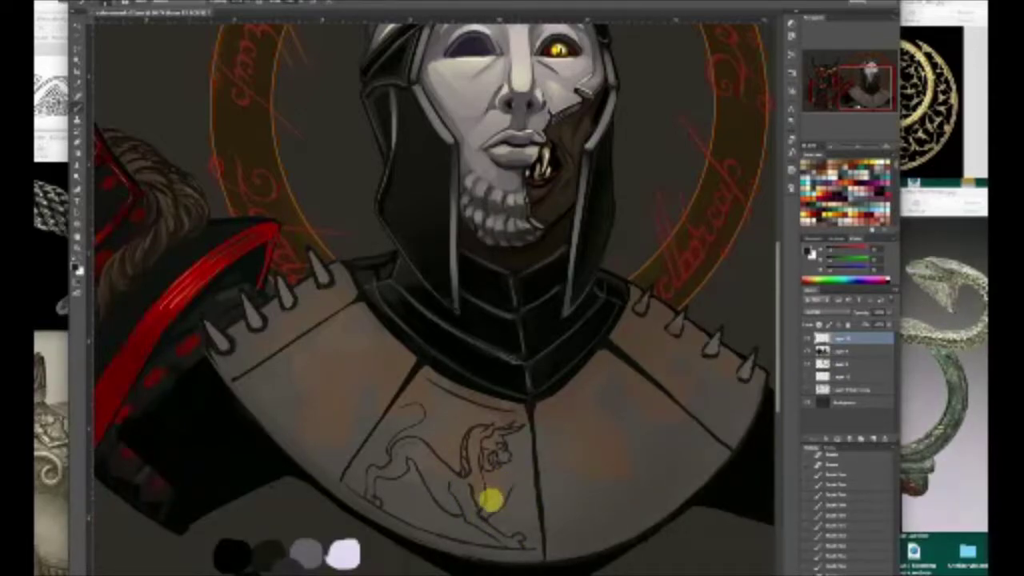
pyautogui.moveTo(489, 501); pyautogui.dragTo(493, 516)
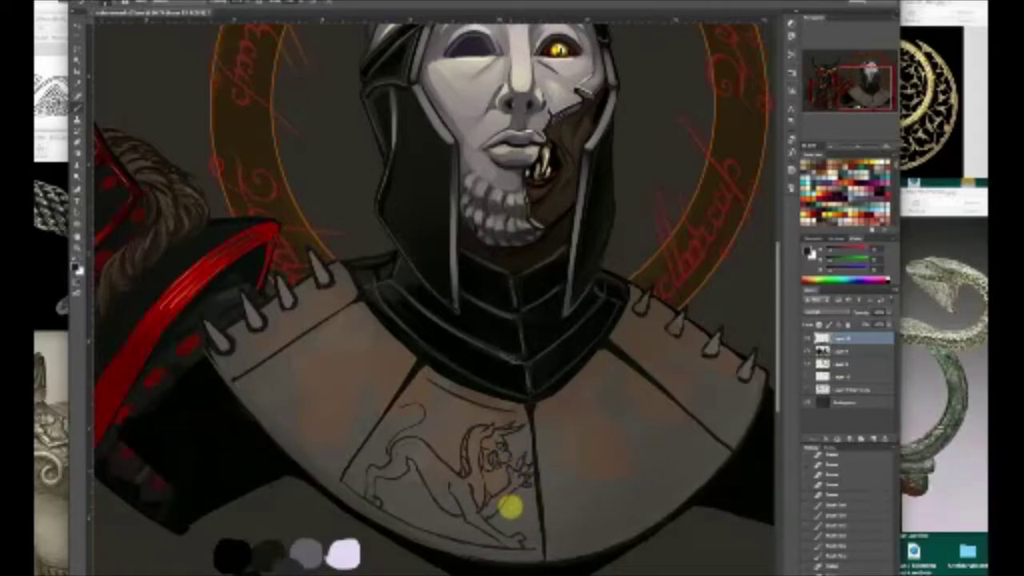
pyautogui.moveTo(522, 468); pyautogui.dragTo(524, 475)
pyautogui.moveTo(522, 477)
pyautogui.mouseDown()
pyautogui.moveTo(547, 464)
pyautogui.moveTo(515, 481)
pyautogui.mouseUp()
pyautogui.moveTo(518, 485)
pyautogui.mouseDown()
pyautogui.moveTo(492, 515)
pyautogui.moveTo(499, 498)
pyautogui.moveTo(483, 514)
pyautogui.moveTo(485, 505)
pyautogui.moveTo(488, 531)
pyautogui.mouseUp()
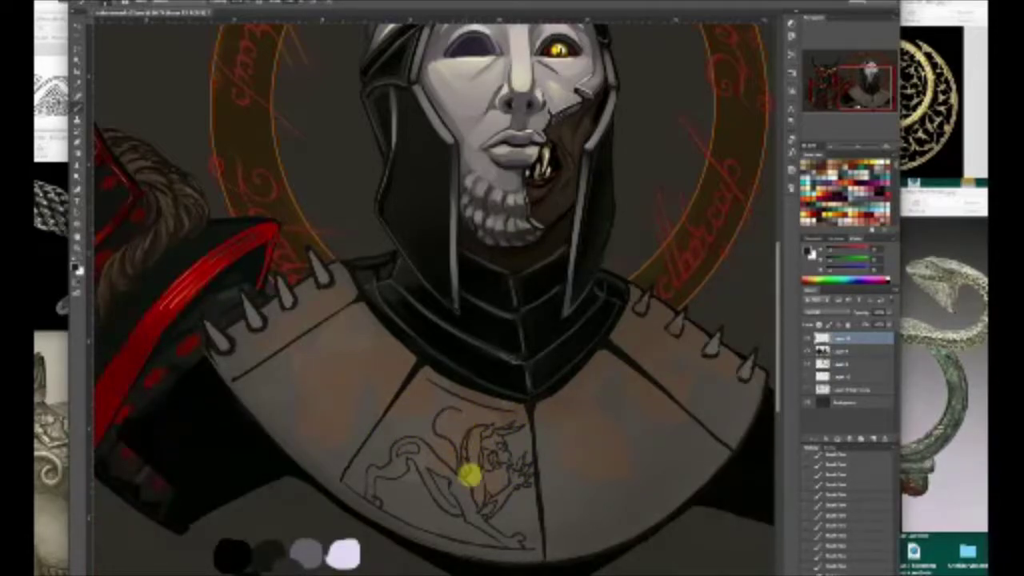
# Draw a curled wing with layered feathers rising from the beast's shoulder toward the collar
pyautogui.moveTo(467, 472); pyautogui.dragTo(465, 415)
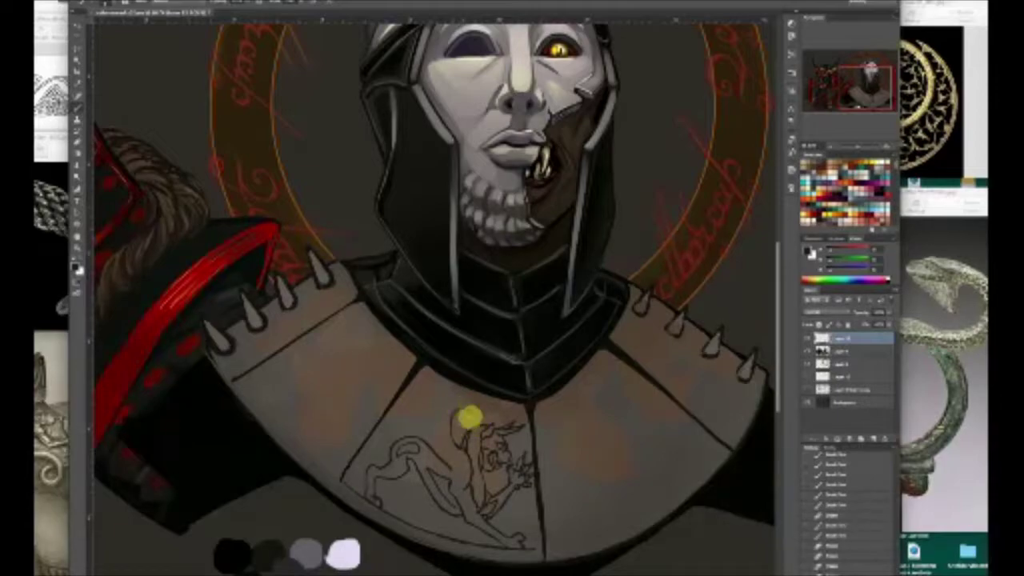
pyautogui.moveTo(472, 397); pyautogui.dragTo(478, 411)
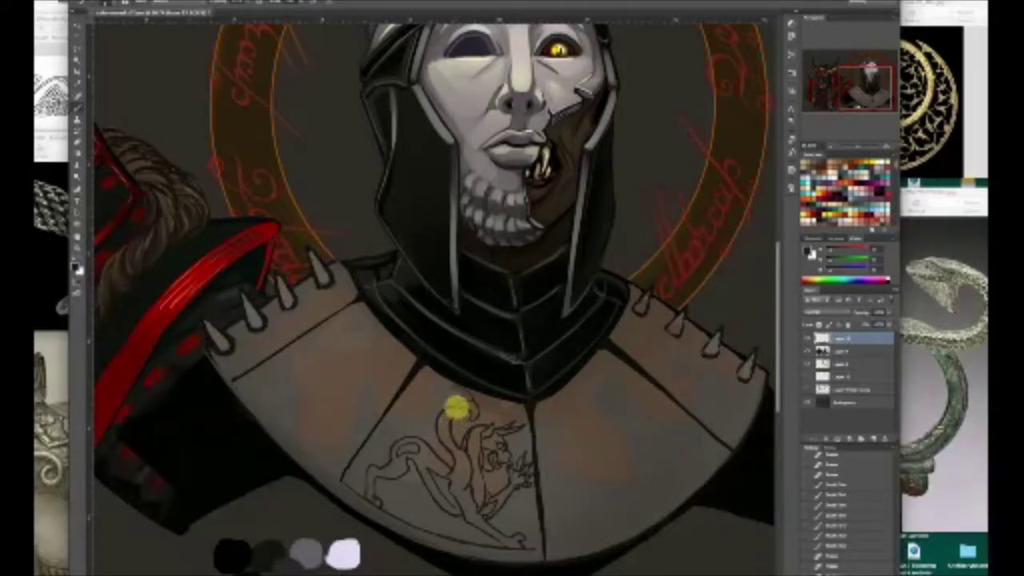
pyautogui.moveTo(460, 410)
pyautogui.mouseDown()
pyautogui.moveTo(457, 471)
pyautogui.moveTo(424, 437)
pyautogui.moveTo(448, 475)
pyautogui.moveTo(427, 437)
pyautogui.moveTo(439, 460)
pyautogui.moveTo(441, 449)
pyautogui.moveTo(437, 473)
pyautogui.moveTo(465, 471)
pyautogui.moveTo(457, 462)
pyautogui.moveTo(468, 411)
pyautogui.moveTo(461, 418)
pyautogui.moveTo(476, 414)
pyautogui.moveTo(399, 428)
pyautogui.moveTo(417, 421)
pyautogui.moveTo(428, 388)
pyautogui.moveTo(436, 413)
pyautogui.moveTo(457, 384)
pyautogui.moveTo(439, 411)
pyautogui.moveTo(454, 394)
pyautogui.moveTo(470, 401)
pyautogui.moveTo(461, 392)
pyautogui.moveTo(458, 409)
pyautogui.moveTo(432, 427)
pyautogui.moveTo(420, 392)
pyautogui.mouseUp()
pyautogui.moveTo(424, 430)
pyautogui.mouseDown()
pyautogui.moveTo(446, 448)
pyautogui.moveTo(425, 453)
pyautogui.moveTo(451, 468)
pyautogui.mouseUp()
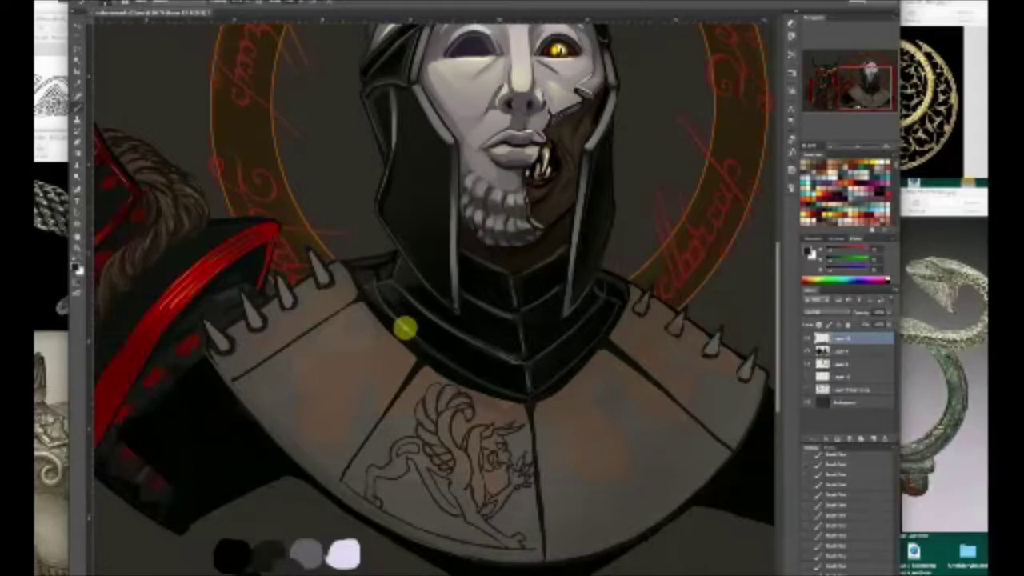
pyautogui.moveTo(430, 425)
pyautogui.mouseDown()
pyautogui.moveTo(438, 388)
pyautogui.moveTo(464, 400)
pyautogui.mouseUp()
pyautogui.moveTo(425, 448)
pyautogui.mouseDown()
pyautogui.moveTo(442, 465)
pyautogui.moveTo(427, 447)
pyautogui.moveTo(436, 434)
pyautogui.moveTo(465, 443)
pyautogui.moveTo(476, 416)
pyautogui.moveTo(463, 442)
pyautogui.moveTo(476, 424)
pyautogui.moveTo(466, 439)
pyautogui.moveTo(428, 385)
pyautogui.moveTo(437, 420)
pyautogui.moveTo(455, 387)
pyautogui.moveTo(425, 406)
pyautogui.mouseUp()
pyautogui.moveTo(425, 405)
pyautogui.mouseDown()
pyautogui.moveTo(464, 401)
pyautogui.moveTo(445, 461)
pyautogui.moveTo(421, 427)
pyautogui.mouseUp()
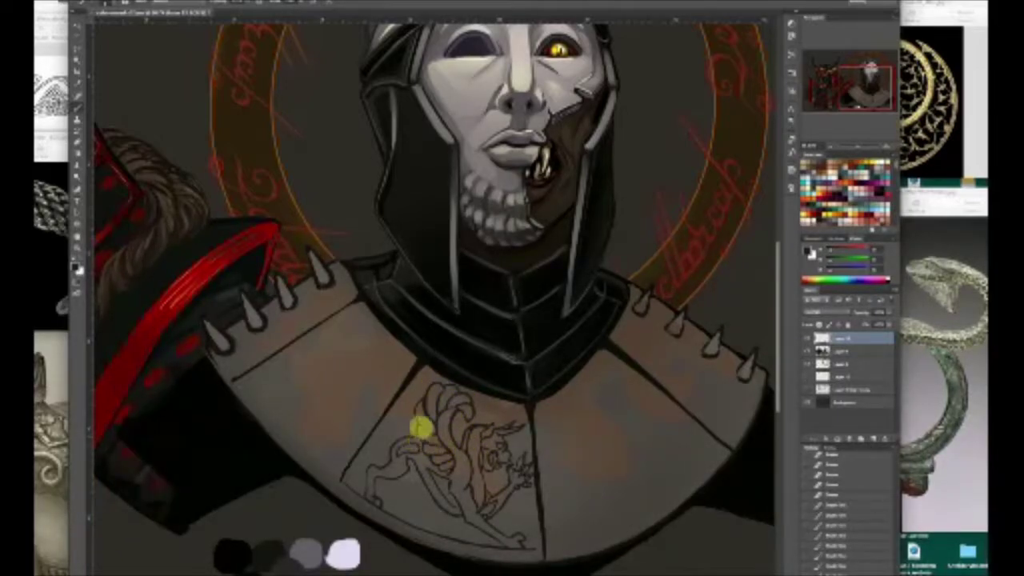
# Touch up the raised paw and transform the beast sketch so it sits slightly smaller within the chest plate
pyautogui.moveTo(500, 472)
pyautogui.mouseDown()
pyautogui.moveTo(517, 458)
pyautogui.moveTo(510, 464)
pyautogui.moveTo(530, 464)
pyautogui.moveTo(531, 476)
pyautogui.mouseUp()
pyautogui.press('super+t')
pyautogui.moveTo(487, 515); pyautogui.dragTo(480, 524)
pyautogui.press('Return')
# Refine the separate claws on the beast's raised and planted front paws
pyautogui.moveTo(526, 483)
pyautogui.mouseDown()
pyautogui.moveTo(509, 466)
pyautogui.moveTo(520, 495)
pyautogui.moveTo(534, 486)
pyautogui.moveTo(522, 469)
pyautogui.moveTo(500, 476)
pyautogui.moveTo(501, 537)
pyautogui.moveTo(513, 478)
pyautogui.moveTo(508, 490)
pyautogui.moveTo(521, 490)
pyautogui.moveTo(509, 524)
pyautogui.moveTo(507, 490)
pyautogui.mouseUp()
pyautogui.moveTo(512, 488); pyautogui.dragTo(505, 502)
pyautogui.moveTo(517, 541)
pyautogui.mouseDown()
pyautogui.moveTo(526, 552)
pyautogui.moveTo(516, 542)
pyautogui.mouseUp()
pyautogui.moveTo(509, 540)
pyautogui.mouseDown()
pyautogui.moveTo(502, 553)
pyautogui.moveTo(515, 551)
pyautogui.moveTo(499, 551)
pyautogui.mouseUp()
# Rework the beast's hind paw and rump, and add a second hind leg beside the first
pyautogui.moveTo(367, 510)
pyautogui.mouseDown()
pyautogui.moveTo(377, 509)
pyautogui.moveTo(371, 516)
pyautogui.moveTo(371, 503)
pyautogui.moveTo(379, 515)
pyautogui.moveTo(377, 505)
pyautogui.mouseUp()
pyautogui.moveTo(391, 437)
pyautogui.mouseDown()
pyautogui.moveTo(397, 453)
pyautogui.moveTo(434, 412)
pyautogui.moveTo(425, 429)
pyautogui.mouseUp()
pyautogui.moveTo(437, 464); pyautogui.dragTo(434, 461)
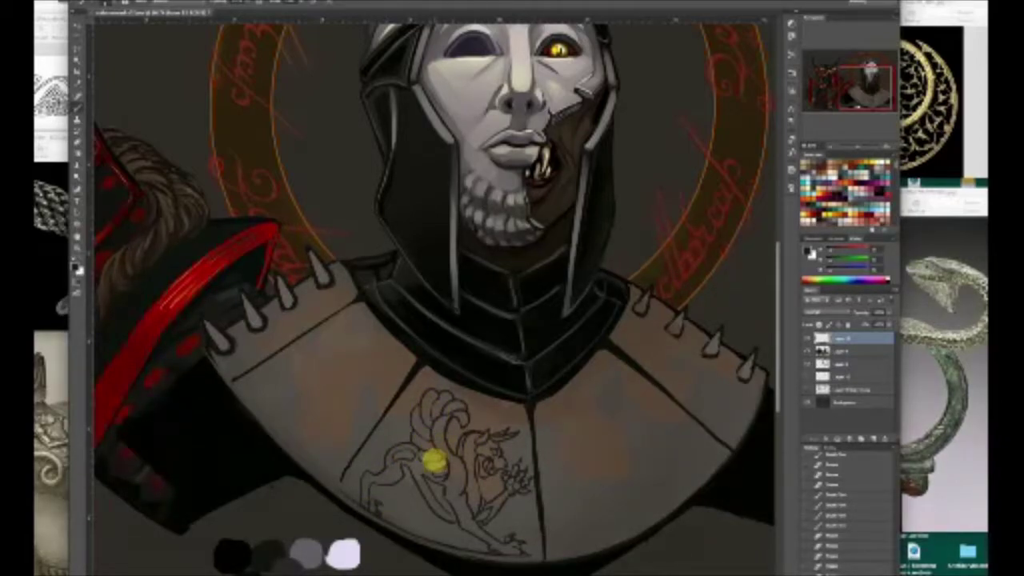
pyautogui.moveTo(373, 509); pyautogui.dragTo(376, 503)
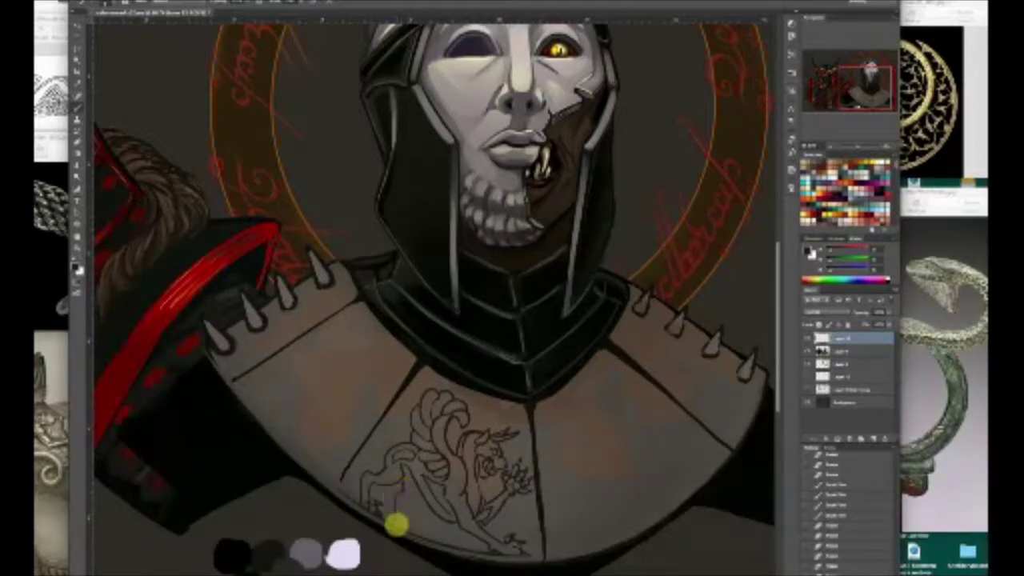
pyautogui.moveTo(392, 510)
pyautogui.mouseDown()
pyautogui.moveTo(419, 492)
pyautogui.moveTo(408, 520)
pyautogui.moveTo(404, 501)
pyautogui.moveTo(403, 527)
pyautogui.mouseUp()
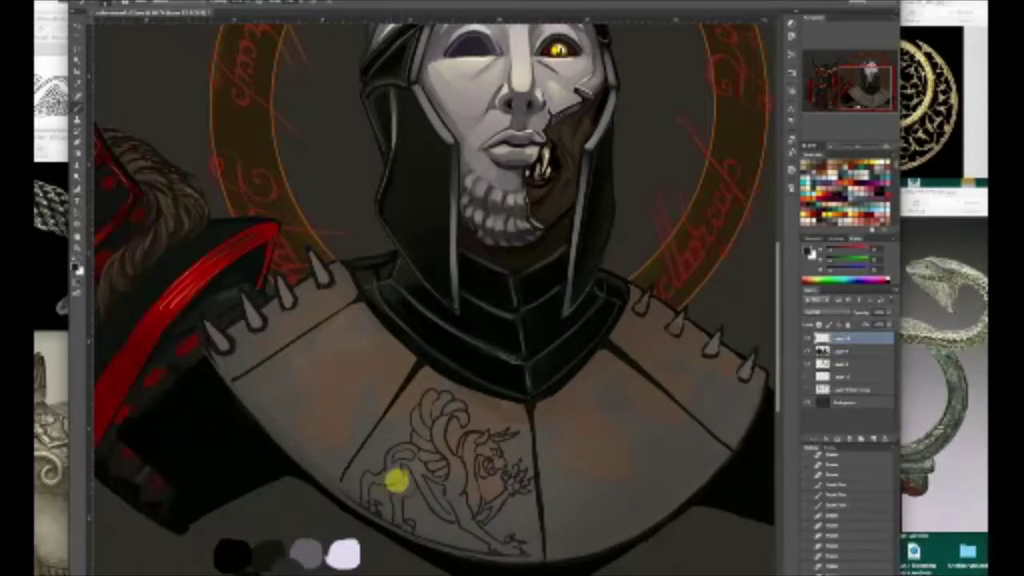
# Undo the first tail attempt and sketch a curled tail tip above the wing
pyautogui.moveTo(396, 422)
pyautogui.mouseDown()
pyautogui.moveTo(424, 384)
pyautogui.moveTo(388, 432)
pyautogui.moveTo(396, 437)
pyautogui.mouseUp()
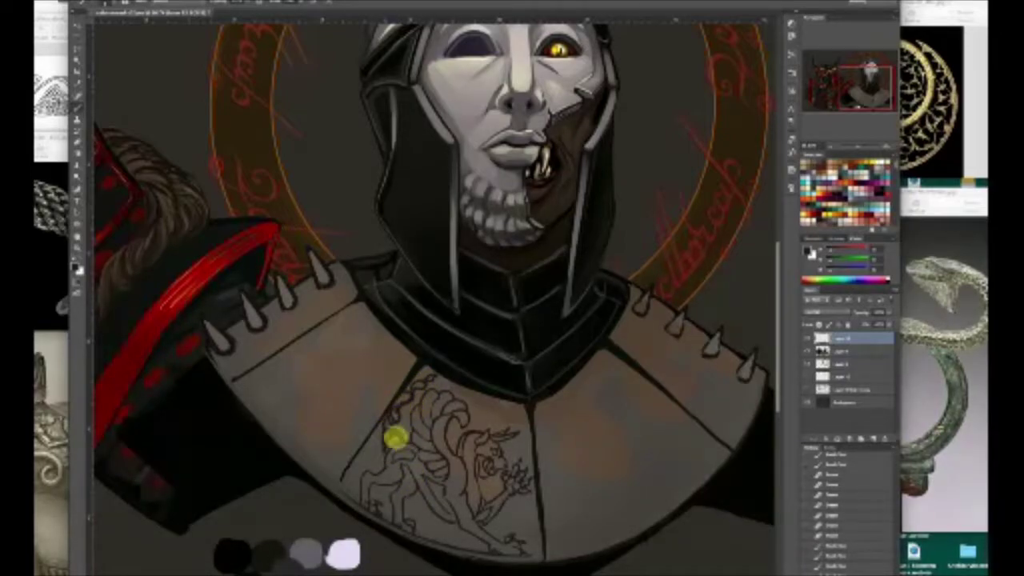
pyautogui.hotkey('ctrl', 'z')
pyautogui.moveTo(413, 406); pyautogui.dragTo(403, 421)
pyautogui.moveTo(413, 386); pyautogui.dragTo(405, 416)
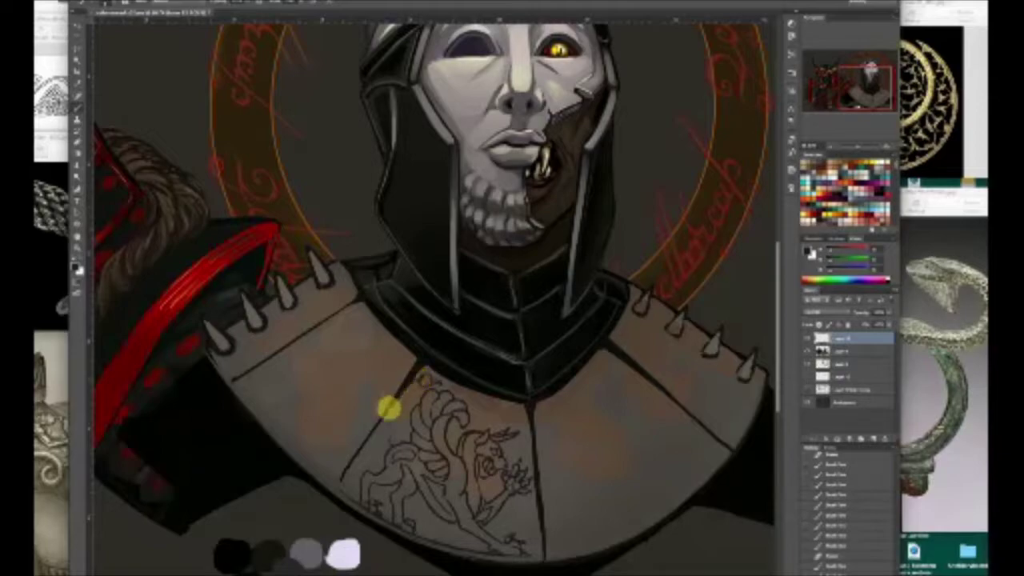
# Scale the whole beast drawing down slightly within the plate and rework the long tail curve behind the wing
pyautogui.press('super+t')
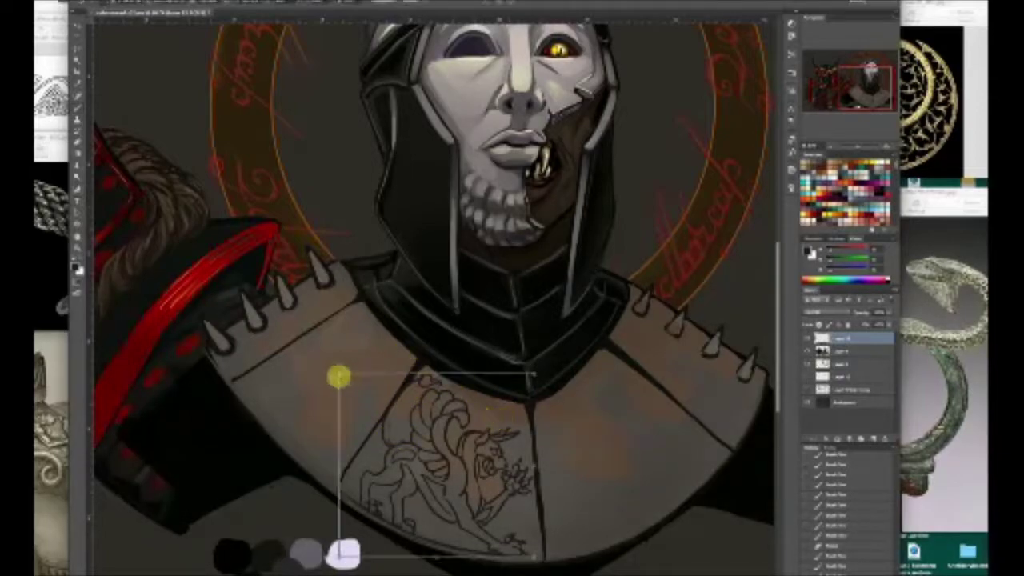
pyautogui.moveTo(341, 375); pyautogui.dragTo(348, 381)
pyautogui.press('Return')
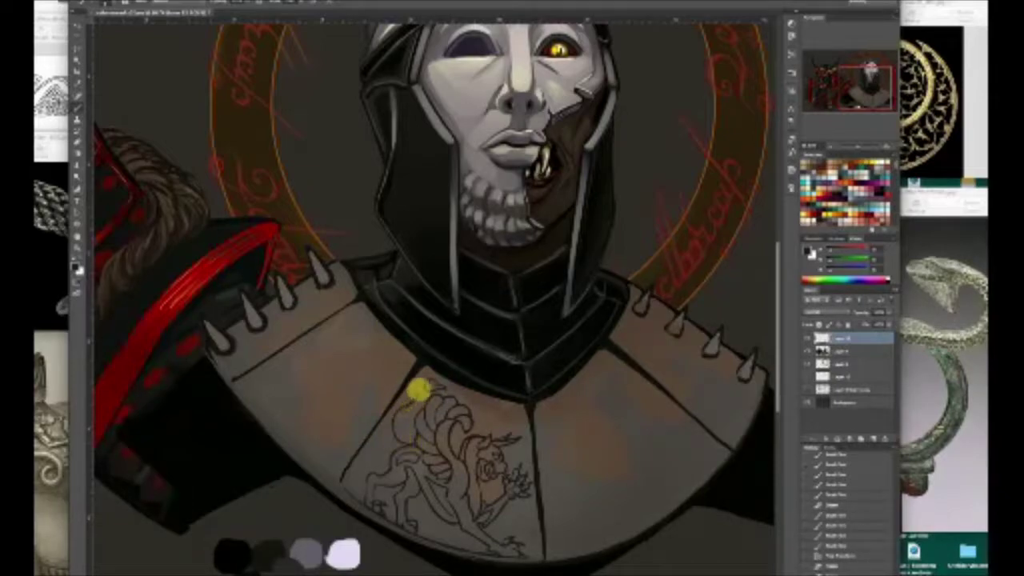
pyautogui.moveTo(412, 390)
pyautogui.mouseDown()
pyautogui.moveTo(416, 450)
pyautogui.moveTo(405, 453)
pyautogui.moveTo(414, 392)
pyautogui.moveTo(404, 456)
pyautogui.mouseUp()
pyautogui.press('super+z')
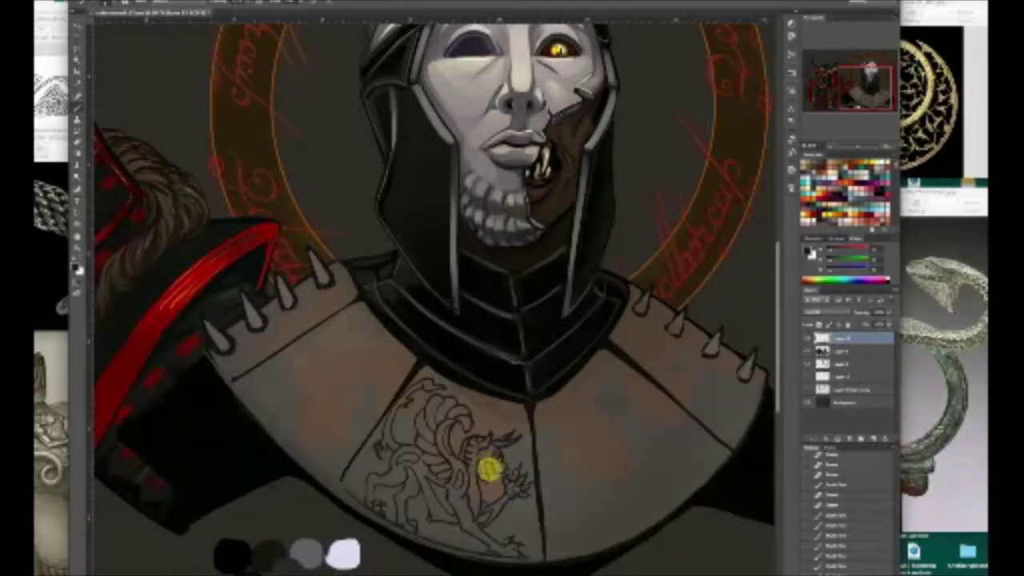
# Add mane strokes along the beast's head and neck, and draw scroll ornament above the head near the collar
pyautogui.moveTo(466, 421); pyautogui.dragTo(479, 438)
pyautogui.moveTo(474, 498)
pyautogui.mouseDown()
pyautogui.moveTo(487, 442)
pyautogui.moveTo(526, 443)
pyautogui.moveTo(499, 448)
pyautogui.moveTo(515, 440)
pyautogui.moveTo(513, 424)
pyautogui.moveTo(499, 441)
pyautogui.moveTo(510, 434)
pyautogui.moveTo(472, 439)
pyautogui.mouseUp()
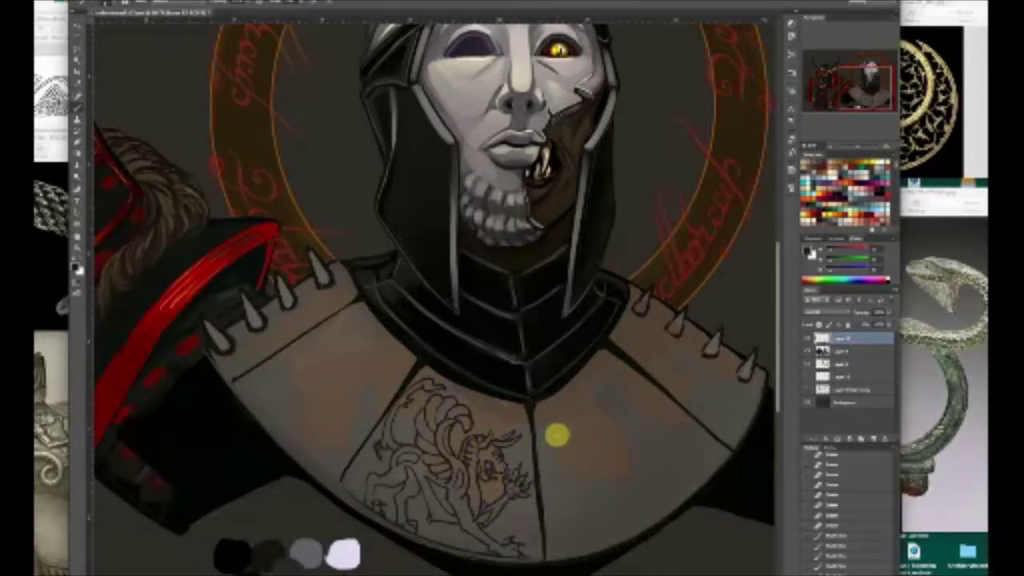
pyautogui.hotkey('ctrl', '-')
pyautogui.hotkey('ctrl', '-')
pyautogui.hotkey('ctrl', '+')
pyautogui.moveTo(870, 89); pyautogui.dragTo(882, 93)
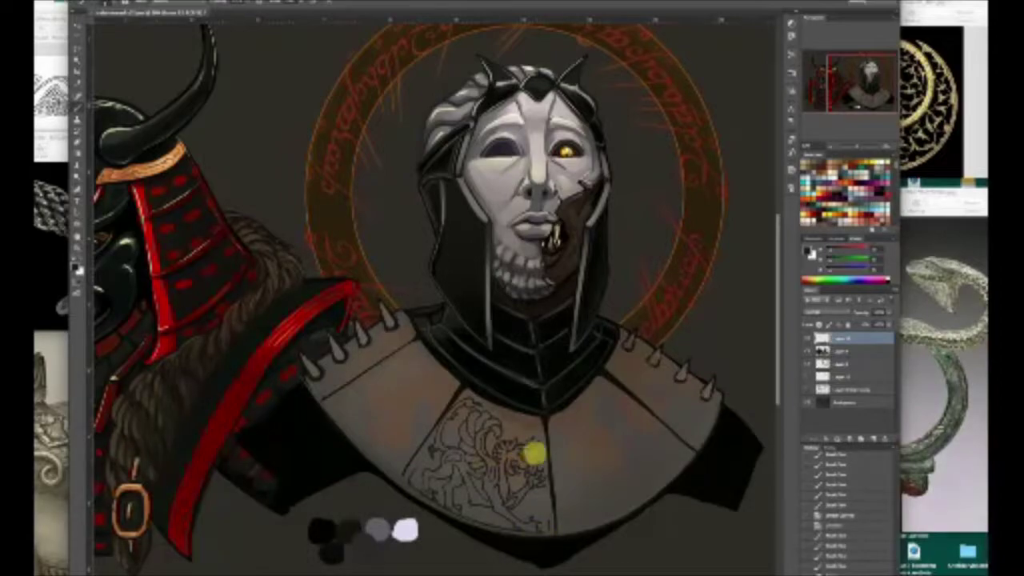
pyautogui.moveTo(522, 420)
pyautogui.mouseDown()
pyautogui.moveTo(542, 437)
pyautogui.moveTo(545, 429)
pyautogui.mouseUp()
pyautogui.moveTo(544, 428); pyautogui.dragTo(526, 414)
pyautogui.moveTo(526, 415); pyautogui.dragTo(514, 418)
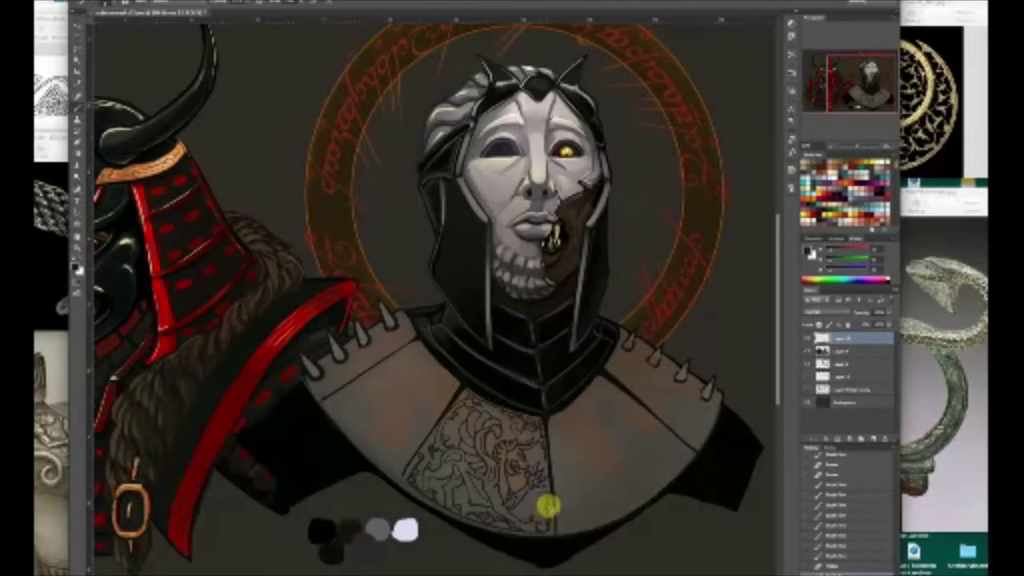
# Fill the plate's lower corner with scrollwork and outline the ornament with a border along the plate edges
pyautogui.moveTo(541, 505)
pyautogui.mouseDown()
pyautogui.moveTo(550, 521)
pyautogui.moveTo(544, 495)
pyautogui.mouseUp()
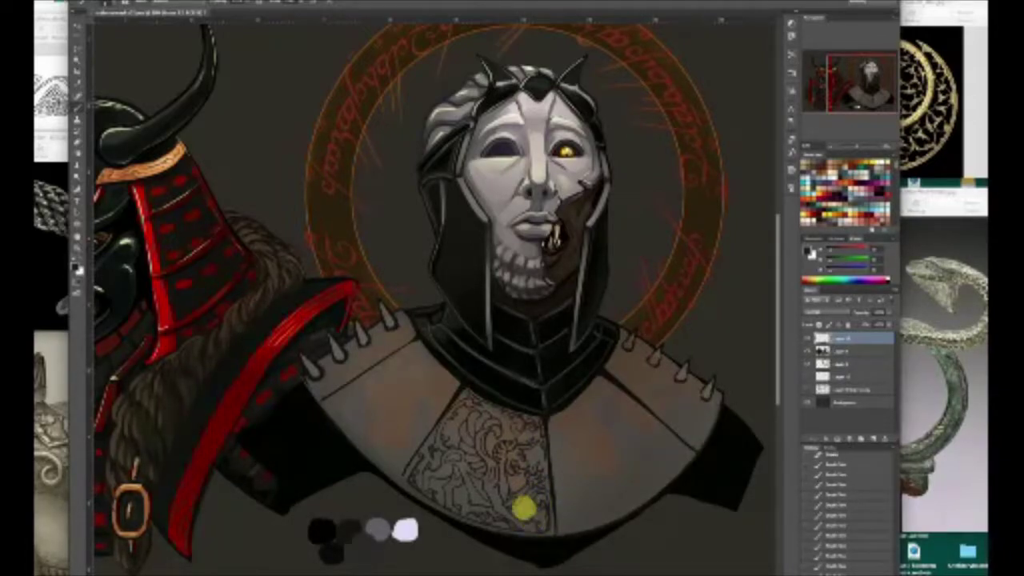
pyautogui.moveTo(547, 502); pyautogui.dragTo(547, 525)
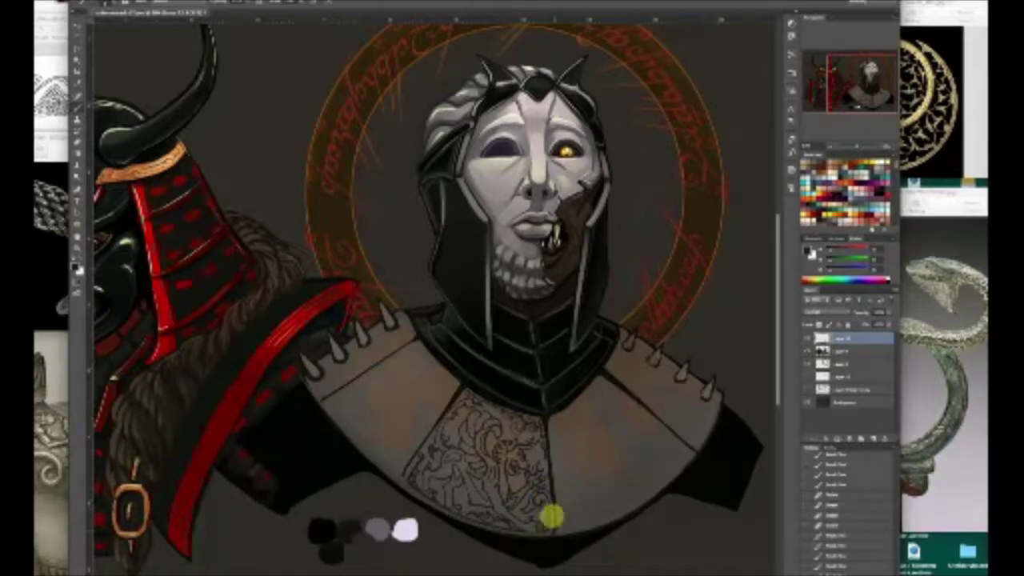
pyautogui.moveTo(407, 497)
pyautogui.mouseDown()
pyautogui.moveTo(421, 487)
pyautogui.moveTo(413, 464)
pyautogui.moveTo(403, 477)
pyautogui.moveTo(421, 460)
pyautogui.moveTo(405, 474)
pyautogui.mouseUp()
pyautogui.moveTo(544, 474)
pyautogui.mouseDown()
pyautogui.moveTo(545, 462)
pyautogui.moveTo(547, 485)
pyautogui.mouseUp()
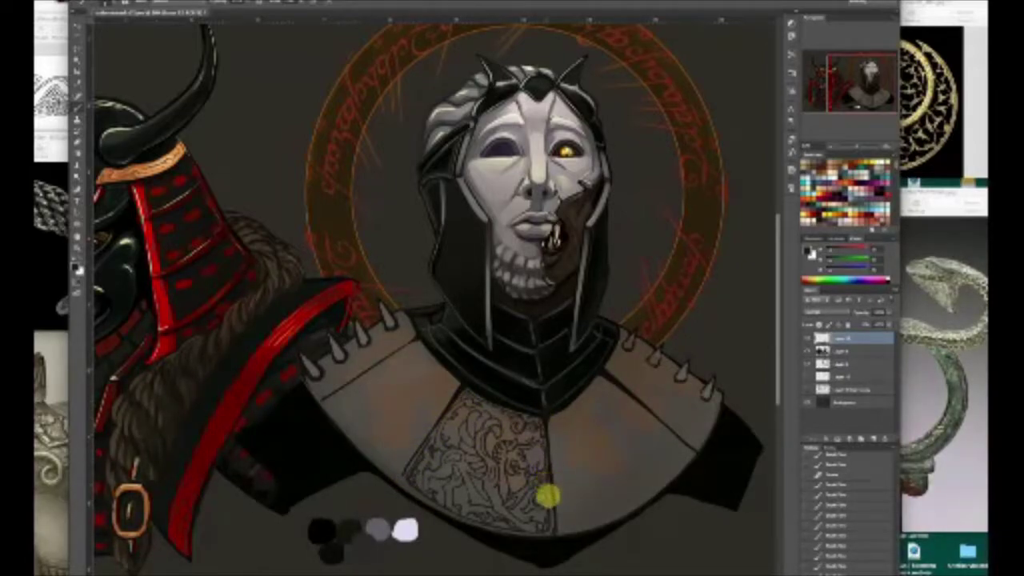
pyautogui.moveTo(485, 522); pyautogui.dragTo(510, 528)
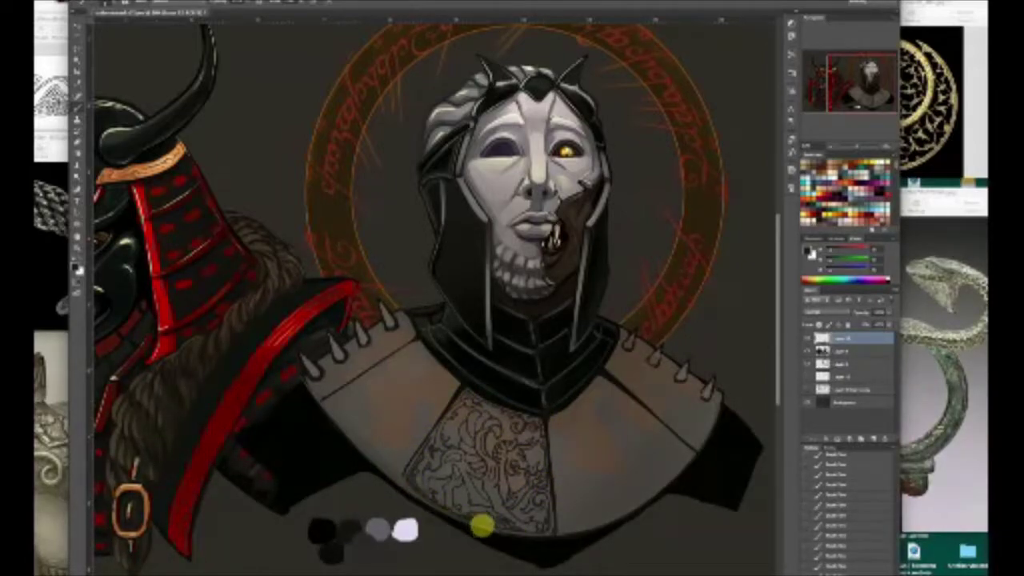
# Duplicate the finished beast ornament onto a new layer and flip the copy horizontally
pyautogui.click(78, 26)
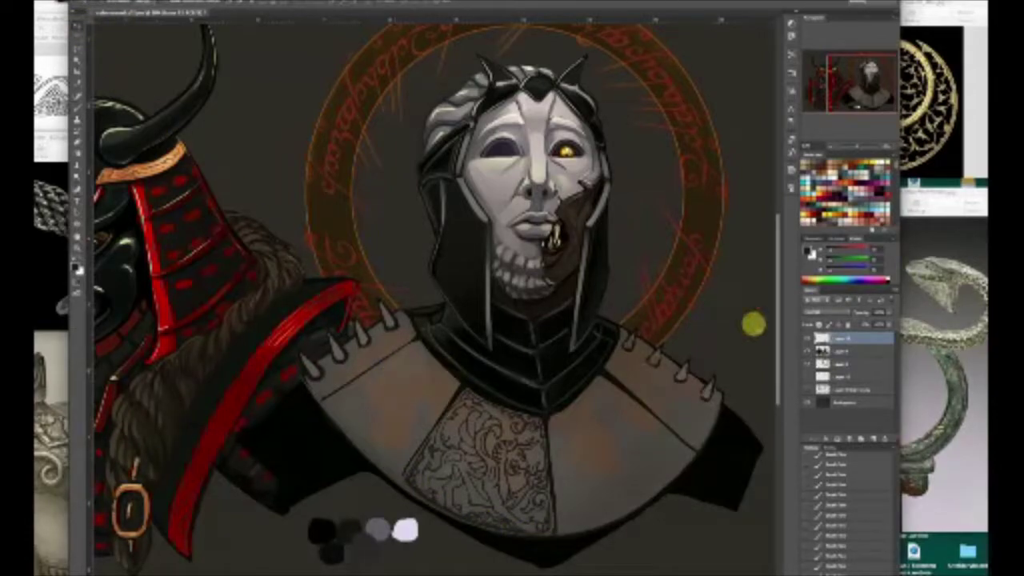
pyautogui.hotkey('ctrl', 'a')
pyautogui.hotkey('ctrl', 'c')
pyautogui.hotkey('ctrl', 'v')
pyautogui.hotkey('ctrl', 't')
pyautogui.rightClick(363, 309)
pyautogui.click(393, 423)
pyautogui.press('Return')
# Position the mirrored ornament on the opposite front chest plate and fit its corners to the centre seam and outer edge
pyautogui.moveTo(369, 306); pyautogui.dragTo(616, 506)
pyautogui.moveTo(565, 536); pyautogui.dragTo(558, 535)
pyautogui.moveTo(525, 399); pyautogui.dragTo(535, 393)
pyautogui.moveTo(553, 495); pyautogui.dragTo(549, 493)
pyautogui.moveTo(697, 461); pyautogui.dragTo(704, 466)
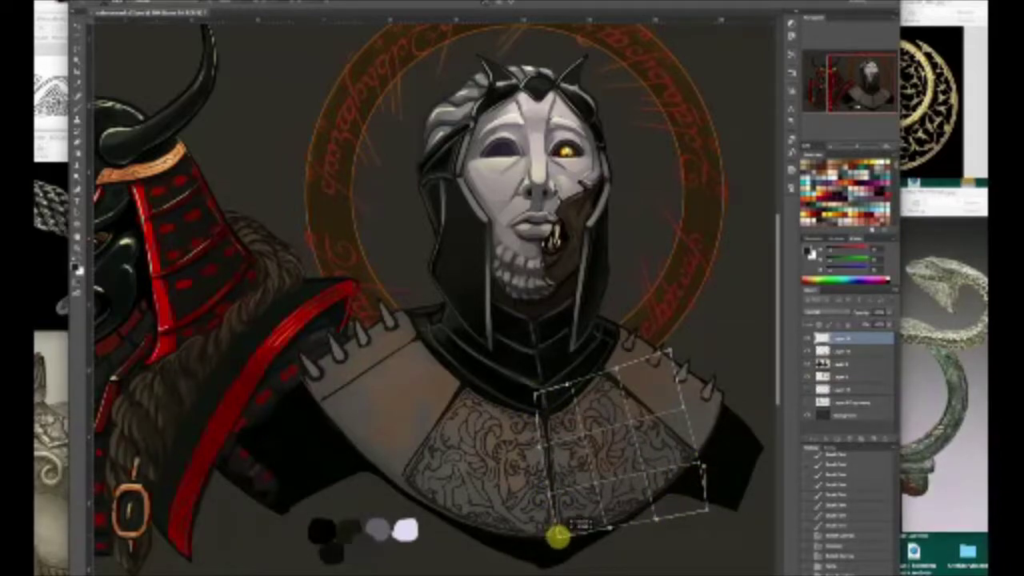
# Warp the mirrored ornament to follow the plate's curved outline, apply it and merge it with the original ornament layer
pyautogui.moveTo(666, 350); pyautogui.dragTo(608, 374)
pyautogui.moveTo(651, 427); pyautogui.dragTo(652, 419)
pyautogui.moveTo(650, 519); pyautogui.dragTo(658, 511)
pyautogui.moveTo(702, 464); pyautogui.dragTo(693, 461)
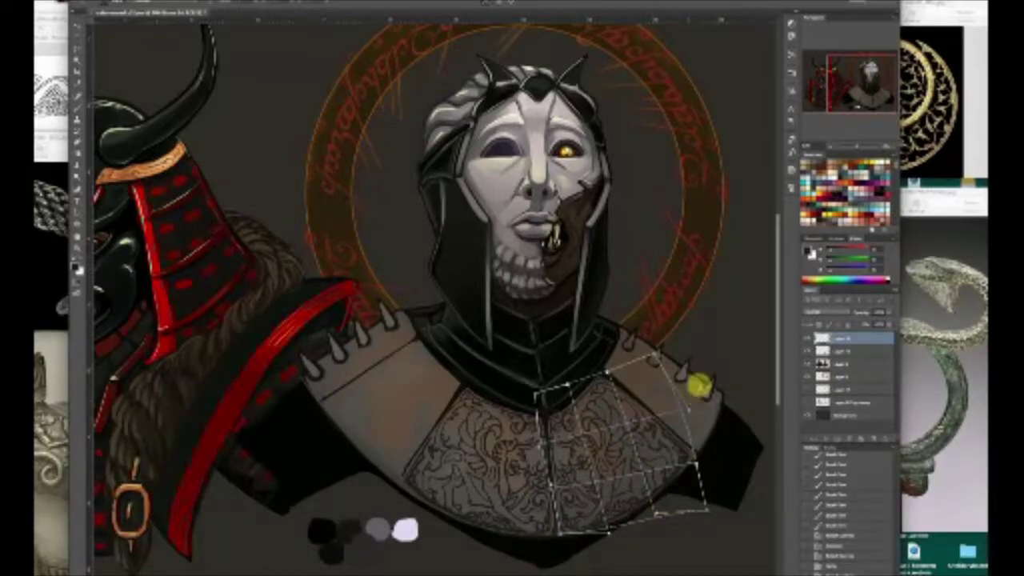
pyautogui.press('Return')
pyautogui.press('super+e')
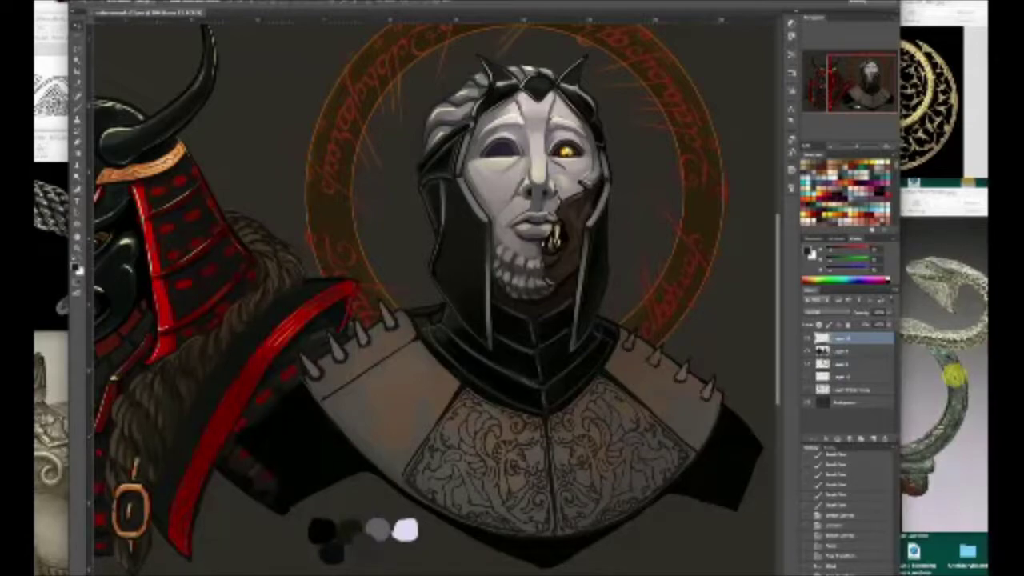
# Paint small round beads at the upper end of the centre seam between the two ornamented plates
pyautogui.click(78, 108)
pyautogui.moveTo(544, 433); pyautogui.dragTo(549, 441)
pyautogui.keyDown('alt'); pyautogui.click(553, 428); pyautogui.keyUp('alt')
pyautogui.keyDown('alt'); pyautogui.click(549, 437); pyautogui.keyUp('alt')
pyautogui.keyDown('alt'); pyautogui.click(549, 435); pyautogui.keyUp('alt')
pyautogui.keyDown('alt'); pyautogui.click(485, 441); pyautogui.keyUp('alt')
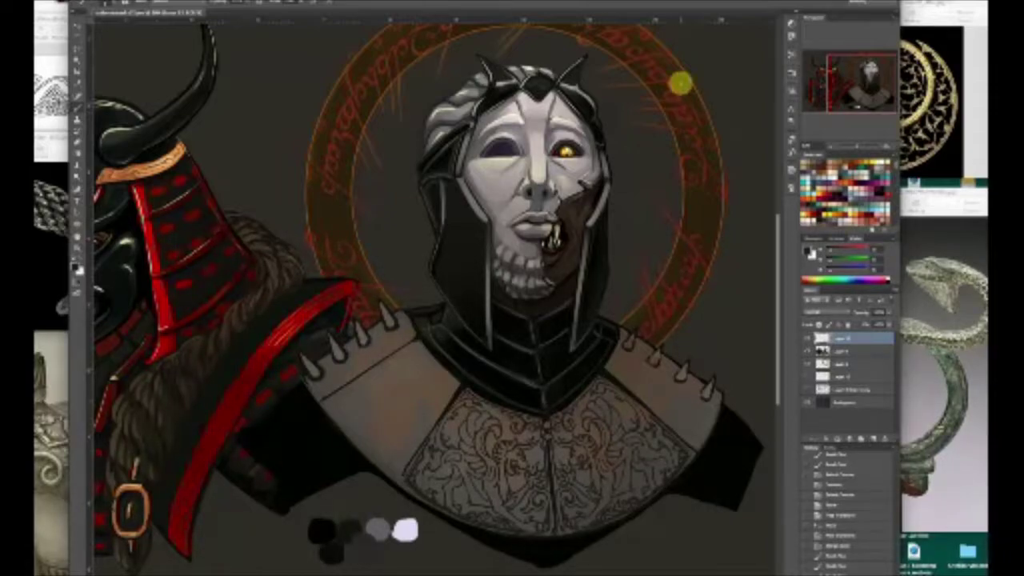
pyautogui.press('super+plus')
pyautogui.press('super+plus')
pyautogui.moveTo(866, 88); pyautogui.dragTo(872, 79)
pyautogui.moveTo(780, 199); pyautogui.dragTo(758, 297)
pyautogui.moveTo(882, 96); pyautogui.dragTo(887, 98)
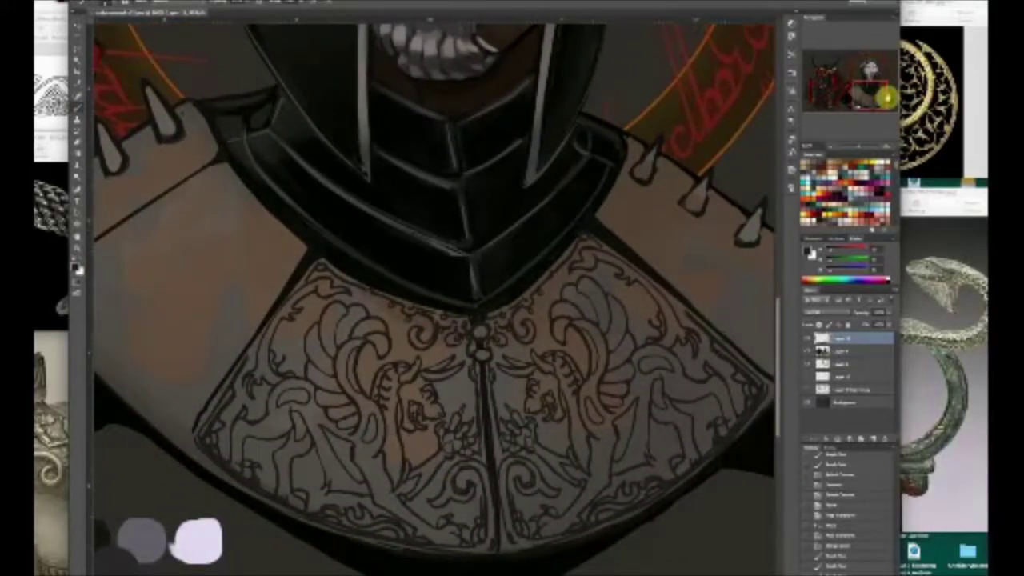
# Paint a wavy double outline around the spike bases on the shoulder band, reworking the curves around the outermost spike
pyautogui.click(864, 92)
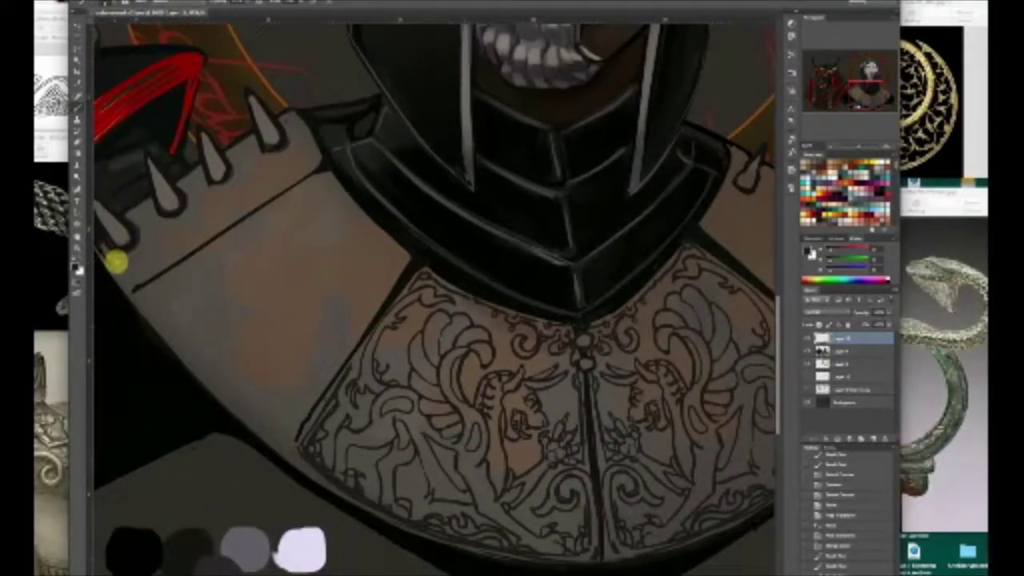
pyautogui.moveTo(116, 261)
pyautogui.mouseDown()
pyautogui.moveTo(149, 236)
pyautogui.moveTo(157, 203)
pyautogui.moveTo(139, 212)
pyautogui.moveTo(148, 205)
pyautogui.moveTo(186, 189)
pyautogui.moveTo(144, 210)
pyautogui.moveTo(181, 204)
pyautogui.moveTo(155, 226)
pyautogui.moveTo(187, 212)
pyautogui.moveTo(194, 194)
pyautogui.moveTo(168, 189)
pyautogui.moveTo(141, 236)
pyautogui.moveTo(156, 207)
pyautogui.moveTo(139, 204)
pyautogui.moveTo(148, 236)
pyautogui.moveTo(138, 261)
pyautogui.moveTo(143, 218)
pyautogui.moveTo(107, 259)
pyautogui.moveTo(142, 234)
pyautogui.moveTo(126, 217)
pyautogui.moveTo(164, 224)
pyautogui.moveTo(141, 270)
pyautogui.moveTo(141, 259)
pyautogui.moveTo(102, 253)
pyautogui.moveTo(157, 243)
pyautogui.moveTo(128, 260)
pyautogui.moveTo(133, 205)
pyautogui.moveTo(134, 214)
pyautogui.moveTo(151, 203)
pyautogui.moveTo(160, 244)
pyautogui.moveTo(111, 254)
pyautogui.moveTo(116, 260)
pyautogui.moveTo(163, 170)
pyautogui.moveTo(206, 211)
pyautogui.moveTo(210, 188)
pyautogui.moveTo(186, 180)
pyautogui.moveTo(195, 212)
pyautogui.moveTo(200, 195)
pyautogui.moveTo(189, 193)
pyautogui.moveTo(216, 197)
pyautogui.moveTo(184, 192)
pyautogui.moveTo(227, 193)
pyautogui.moveTo(231, 149)
pyautogui.moveTo(234, 168)
pyautogui.moveTo(237, 151)
pyautogui.moveTo(245, 156)
pyautogui.moveTo(205, 200)
pyautogui.moveTo(221, 205)
pyautogui.moveTo(256, 146)
pyautogui.moveTo(230, 166)
pyautogui.moveTo(254, 110)
pyautogui.moveTo(300, 140)
pyautogui.moveTo(264, 179)
pyautogui.moveTo(283, 192)
pyautogui.moveTo(268, 150)
pyautogui.moveTo(270, 179)
pyautogui.moveTo(251, 188)
pyautogui.moveTo(276, 169)
pyautogui.moveTo(278, 120)
pyautogui.moveTo(297, 137)
pyautogui.moveTo(286, 168)
pyautogui.mouseUp()
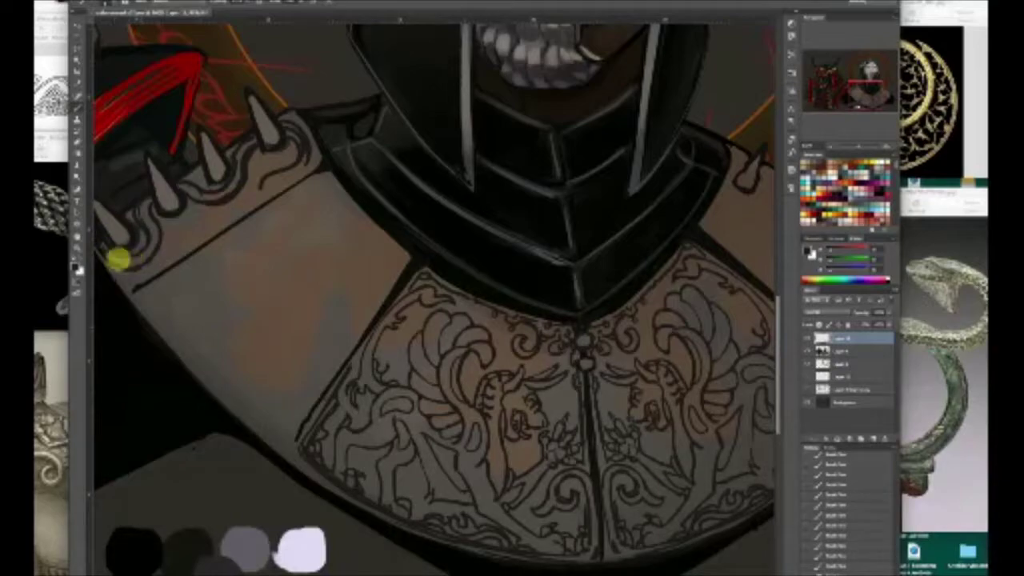
pyautogui.moveTo(140, 210)
pyautogui.mouseDown()
pyautogui.moveTo(153, 217)
pyautogui.moveTo(135, 217)
pyautogui.moveTo(130, 257)
pyautogui.moveTo(119, 263)
pyautogui.mouseUp()
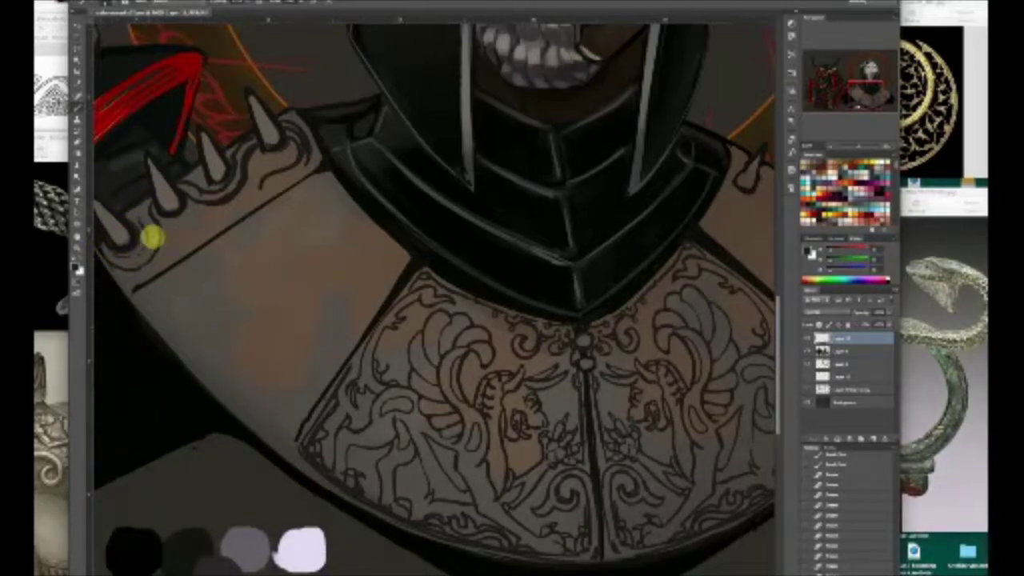
pyautogui.moveTo(149, 197)
pyautogui.mouseDown()
pyautogui.moveTo(154, 224)
pyautogui.moveTo(158, 215)
pyautogui.mouseUp()
pyautogui.moveTo(152, 256); pyautogui.dragTo(118, 269)
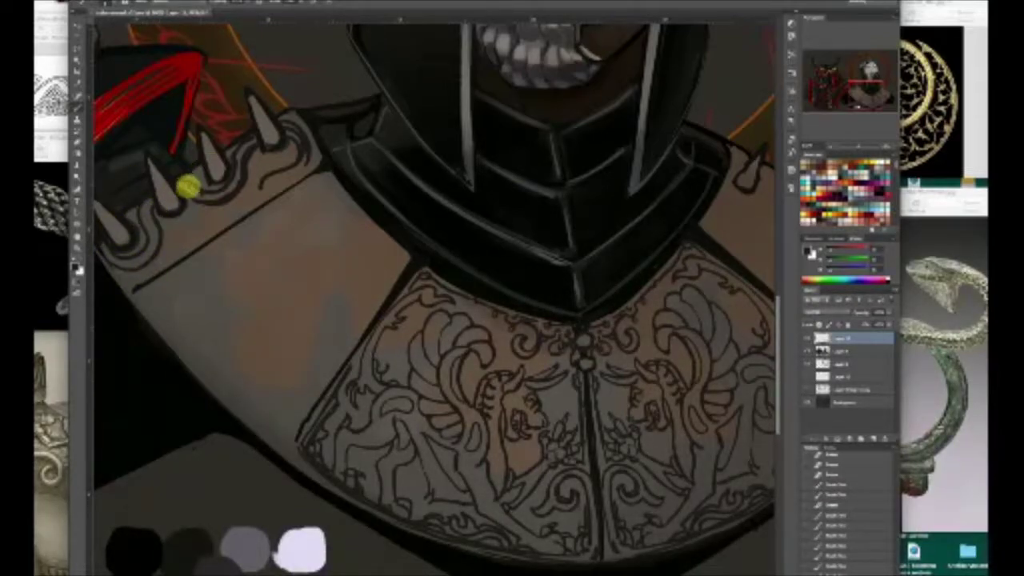
# Clean up and connect the rippling outline between the shoulder spikes, removing the loose curl near the collar end
pyautogui.moveTo(188, 187)
pyautogui.mouseDown()
pyautogui.moveTo(203, 194)
pyautogui.moveTo(235, 177)
pyautogui.moveTo(233, 147)
pyautogui.mouseUp()
pyautogui.moveTo(231, 203)
pyautogui.mouseDown()
pyautogui.moveTo(207, 198)
pyautogui.moveTo(229, 189)
pyautogui.moveTo(205, 197)
pyautogui.moveTo(229, 192)
pyautogui.mouseUp()
pyautogui.moveTo(247, 149); pyautogui.dragTo(256, 136)
pyautogui.moveTo(161, 162)
pyautogui.mouseDown()
pyautogui.moveTo(210, 189)
pyautogui.moveTo(231, 167)
pyautogui.moveTo(185, 195)
pyautogui.moveTo(197, 197)
pyautogui.moveTo(259, 160)
pyautogui.moveTo(226, 197)
pyautogui.moveTo(242, 183)
pyautogui.moveTo(256, 137)
pyautogui.moveTo(297, 125)
pyautogui.moveTo(304, 152)
pyautogui.mouseUp()
pyautogui.moveTo(181, 194)
pyautogui.mouseDown()
pyautogui.moveTo(208, 212)
pyautogui.moveTo(225, 199)
pyautogui.mouseUp()
pyautogui.moveTo(242, 159)
pyautogui.mouseDown()
pyautogui.moveTo(211, 187)
pyautogui.moveTo(237, 155)
pyautogui.mouseUp()
pyautogui.moveTo(237, 155)
pyautogui.mouseDown()
pyautogui.moveTo(226, 182)
pyautogui.moveTo(207, 192)
pyautogui.moveTo(215, 201)
pyautogui.moveTo(235, 168)
pyautogui.moveTo(237, 185)
pyautogui.moveTo(244, 154)
pyautogui.moveTo(215, 152)
pyautogui.moveTo(227, 201)
pyautogui.moveTo(260, 152)
pyautogui.moveTo(208, 194)
pyautogui.mouseUp()
pyautogui.moveTo(126, 238)
pyautogui.mouseDown()
pyautogui.moveTo(186, 193)
pyautogui.moveTo(199, 212)
pyautogui.moveTo(329, 275)
pyautogui.moveTo(264, 172)
pyautogui.moveTo(317, 126)
pyautogui.mouseUp()
pyautogui.moveTo(160, 218); pyautogui.dragTo(201, 204)
pyautogui.moveTo(242, 158)
pyautogui.mouseDown()
pyautogui.moveTo(190, 180)
pyautogui.moveTo(233, 154)
pyautogui.moveTo(275, 157)
pyautogui.moveTo(247, 163)
pyautogui.moveTo(266, 158)
pyautogui.moveTo(250, 156)
pyautogui.moveTo(256, 171)
pyautogui.moveTo(272, 158)
pyautogui.moveTo(248, 160)
pyautogui.moveTo(293, 143)
pyautogui.moveTo(296, 119)
pyautogui.mouseUp()
pyautogui.moveTo(275, 154)
pyautogui.mouseDown()
pyautogui.moveTo(289, 114)
pyautogui.moveTo(258, 158)
pyautogui.moveTo(271, 163)
pyautogui.moveTo(295, 123)
pyautogui.moveTo(280, 157)
pyautogui.moveTo(258, 159)
pyautogui.moveTo(288, 151)
pyautogui.moveTo(277, 160)
pyautogui.moveTo(292, 119)
pyautogui.moveTo(266, 181)
pyautogui.mouseUp()
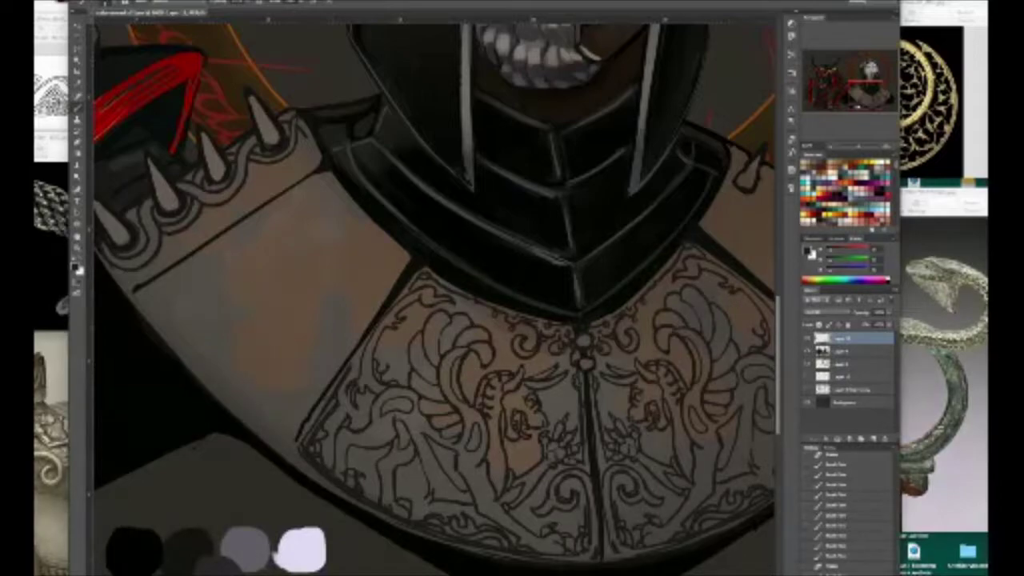
pyautogui.moveTo(299, 157)
pyautogui.mouseDown()
pyautogui.moveTo(291, 129)
pyautogui.moveTo(269, 172)
pyautogui.moveTo(258, 169)
pyautogui.moveTo(259, 181)
pyautogui.moveTo(280, 179)
pyautogui.moveTo(266, 198)
pyautogui.moveTo(292, 185)
pyautogui.moveTo(312, 149)
pyautogui.mouseUp()
pyautogui.moveTo(135, 233)
pyautogui.mouseDown()
pyautogui.moveTo(133, 219)
pyautogui.moveTo(151, 247)
pyautogui.mouseUp()
pyautogui.moveTo(290, 180)
pyautogui.mouseDown()
pyautogui.moveTo(309, 145)
pyautogui.moveTo(270, 185)
pyautogui.moveTo(300, 126)
pyautogui.moveTo(312, 164)
pyautogui.moveTo(289, 170)
pyautogui.mouseUp()
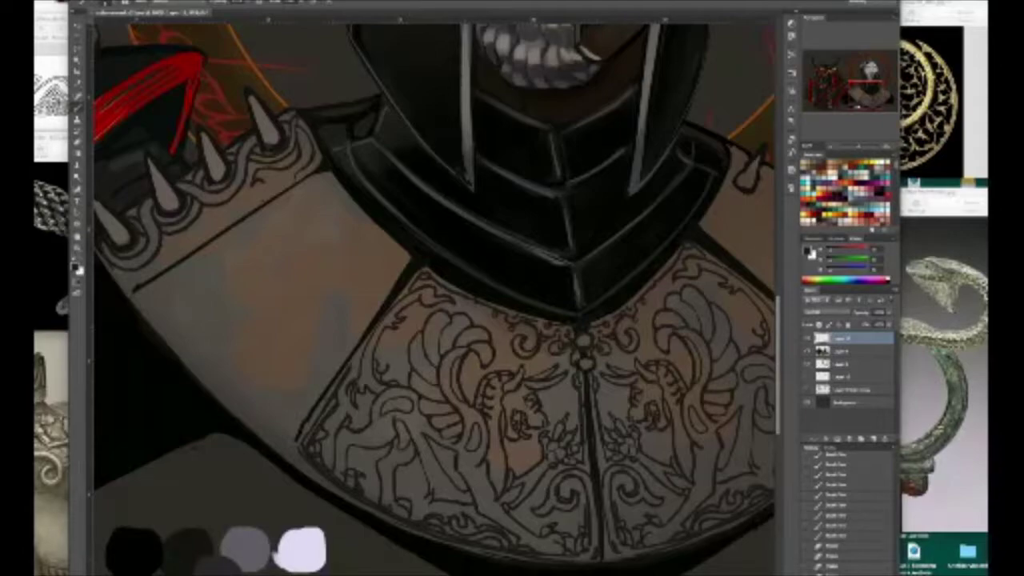
pyautogui.moveTo(189, 184)
pyautogui.mouseDown()
pyautogui.moveTo(164, 229)
pyautogui.moveTo(194, 211)
pyautogui.moveTo(159, 214)
pyautogui.moveTo(191, 216)
pyautogui.moveTo(162, 232)
pyautogui.moveTo(196, 216)
pyautogui.moveTo(182, 212)
pyautogui.moveTo(154, 256)
pyautogui.moveTo(229, 152)
pyautogui.moveTo(258, 160)
pyautogui.moveTo(246, 163)
pyautogui.moveTo(297, 142)
pyautogui.moveTo(267, 151)
pyautogui.moveTo(284, 153)
pyautogui.moveTo(272, 198)
pyautogui.moveTo(261, 184)
pyautogui.moveTo(274, 201)
pyautogui.moveTo(255, 181)
pyautogui.moveTo(258, 195)
pyautogui.moveTo(275, 191)
pyautogui.moveTo(335, 145)
pyautogui.moveTo(239, 142)
pyautogui.moveTo(253, 183)
pyautogui.moveTo(292, 171)
pyautogui.moveTo(324, 128)
pyautogui.mouseUp()
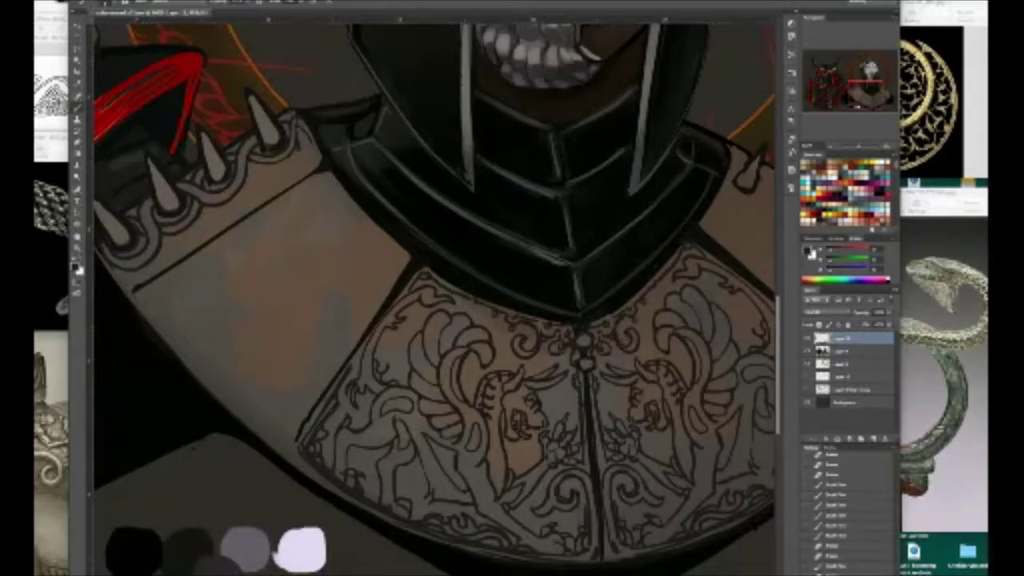
pyautogui.moveTo(274, 142)
pyautogui.mouseDown()
pyautogui.moveTo(300, 148)
pyautogui.moveTo(260, 167)
pyautogui.moveTo(274, 193)
pyautogui.moveTo(292, 182)
pyautogui.moveTo(309, 138)
pyautogui.moveTo(302, 183)
pyautogui.moveTo(307, 132)
pyautogui.moveTo(309, 155)
pyautogui.moveTo(252, 159)
pyautogui.moveTo(292, 178)
pyautogui.mouseUp()
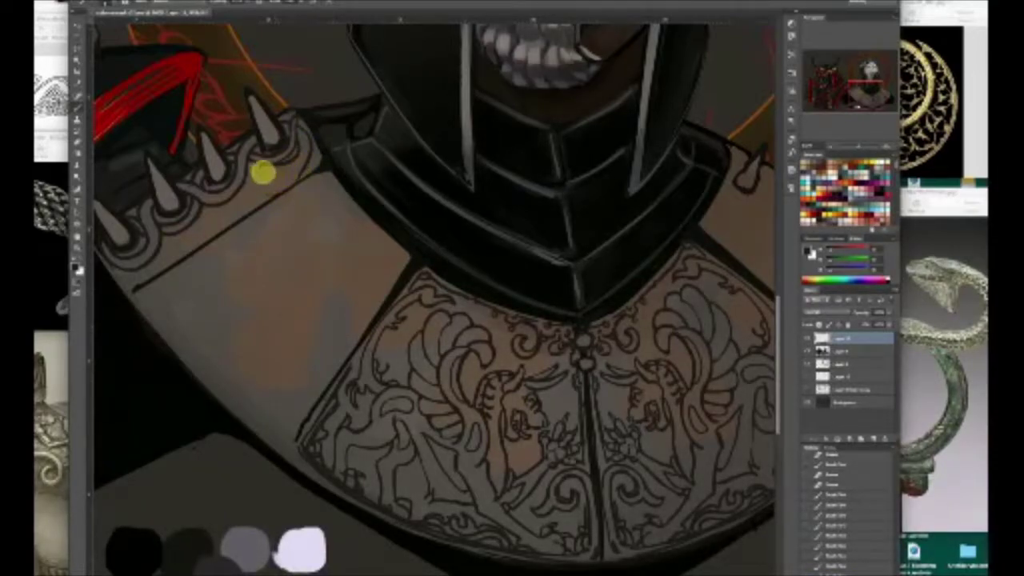
pyautogui.hotkey('ctrl', 'alt', 'z')
pyautogui.hotkey('ctrl', 'alt', 'z')
pyautogui.hotkey('ctrl', 'alt', 'z')
pyautogui.hotkey('ctrl', 'alt', 'z')
pyautogui.hotkey('ctrl', 'alt', 'z')
pyautogui.hotkey('ctrl', 'alt', 'z')
pyautogui.hotkey('ctrl', 'alt', 'z')
pyautogui.hotkey('ctrl', 'alt', 'z')
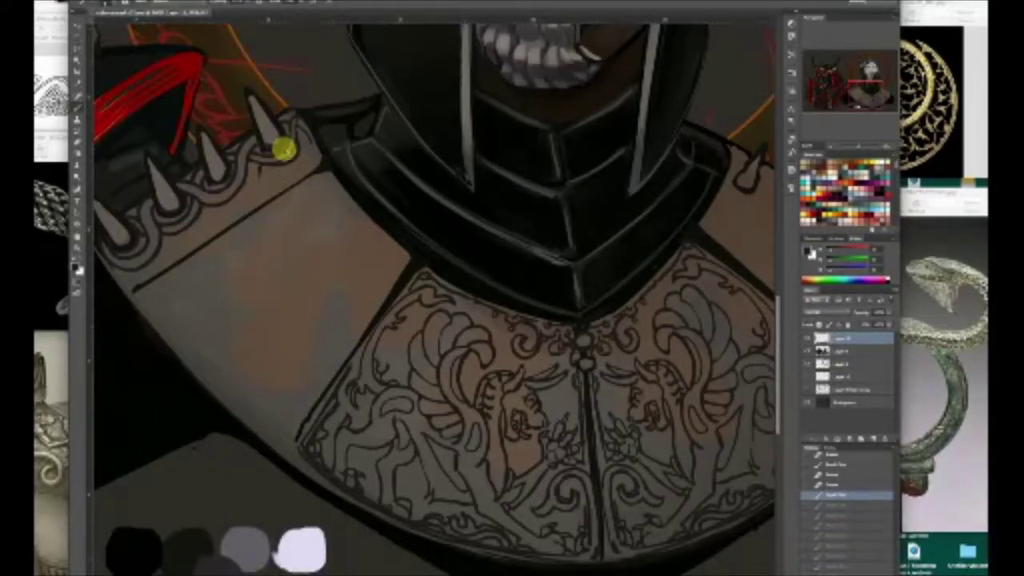
# Paint flowing scroll lines beneath the spike outline along the whole shoulder band
pyautogui.moveTo(272, 176)
pyautogui.mouseDown()
pyautogui.moveTo(256, 181)
pyautogui.moveTo(251, 167)
pyautogui.moveTo(259, 197)
pyautogui.moveTo(292, 181)
pyautogui.moveTo(312, 143)
pyautogui.moveTo(281, 184)
pyautogui.mouseUp()
pyautogui.moveTo(297, 139)
pyautogui.mouseDown()
pyautogui.moveTo(272, 167)
pyautogui.moveTo(313, 164)
pyautogui.moveTo(273, 201)
pyautogui.moveTo(259, 174)
pyautogui.moveTo(278, 180)
pyautogui.moveTo(268, 194)
pyautogui.moveTo(288, 177)
pyautogui.moveTo(301, 130)
pyautogui.moveTo(286, 181)
pyautogui.moveTo(297, 126)
pyautogui.moveTo(282, 172)
pyautogui.moveTo(286, 149)
pyautogui.mouseUp()
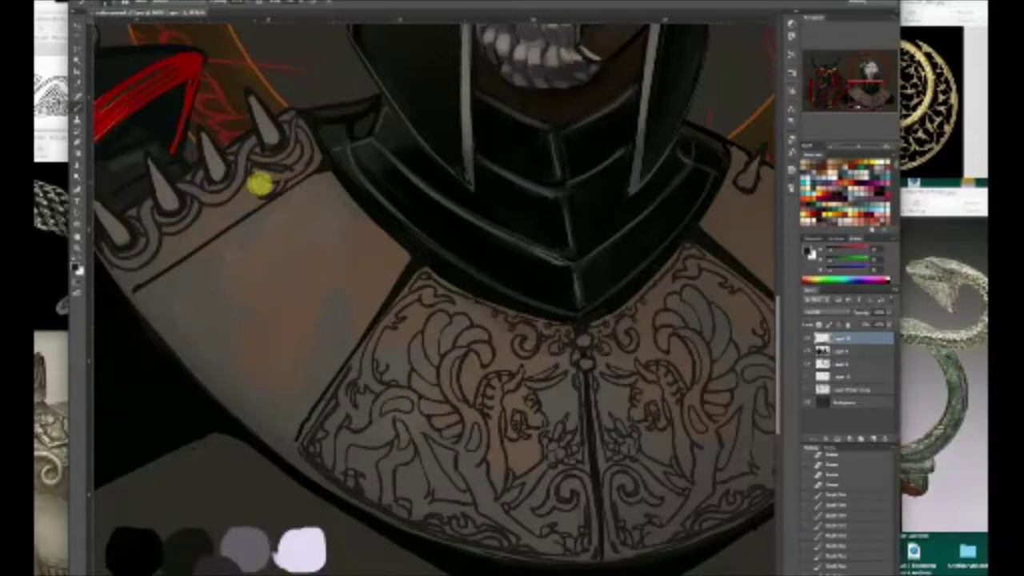
pyautogui.moveTo(262, 189); pyautogui.dragTo(256, 183)
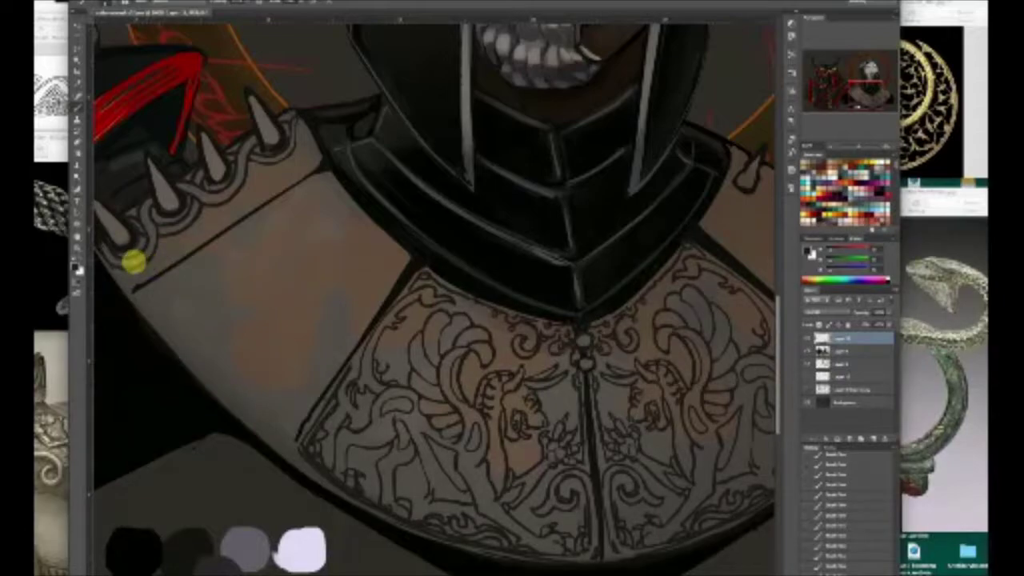
pyautogui.moveTo(140, 229)
pyautogui.mouseDown()
pyautogui.moveTo(178, 251)
pyautogui.moveTo(187, 241)
pyautogui.moveTo(181, 251)
pyautogui.moveTo(193, 230)
pyautogui.mouseUp()
pyautogui.moveTo(158, 245)
pyautogui.mouseDown()
pyautogui.moveTo(187, 242)
pyautogui.moveTo(181, 252)
pyautogui.moveTo(202, 228)
pyautogui.moveTo(189, 225)
pyautogui.moveTo(214, 207)
pyautogui.moveTo(211, 192)
pyautogui.moveTo(242, 198)
pyautogui.moveTo(297, 166)
pyautogui.moveTo(227, 214)
pyautogui.moveTo(293, 184)
pyautogui.moveTo(294, 116)
pyautogui.moveTo(298, 152)
pyautogui.moveTo(275, 101)
pyautogui.moveTo(289, 133)
pyautogui.mouseUp()
pyautogui.moveTo(228, 210)
pyautogui.mouseDown()
pyautogui.moveTo(283, 180)
pyautogui.moveTo(301, 138)
pyautogui.moveTo(217, 196)
pyautogui.moveTo(253, 190)
pyautogui.moveTo(296, 126)
pyautogui.moveTo(281, 136)
pyautogui.moveTo(298, 140)
pyautogui.moveTo(246, 199)
pyautogui.moveTo(212, 195)
pyautogui.moveTo(258, 206)
pyautogui.moveTo(214, 231)
pyautogui.moveTo(293, 180)
pyautogui.mouseUp()
pyautogui.moveTo(158, 250)
pyautogui.mouseDown()
pyautogui.moveTo(205, 237)
pyautogui.moveTo(154, 249)
pyautogui.moveTo(145, 224)
pyautogui.moveTo(198, 222)
pyautogui.moveTo(210, 190)
pyautogui.moveTo(247, 188)
pyautogui.moveTo(216, 196)
pyautogui.moveTo(142, 251)
pyautogui.moveTo(147, 228)
pyautogui.moveTo(167, 261)
pyautogui.moveTo(203, 251)
pyautogui.moveTo(212, 198)
pyautogui.moveTo(175, 257)
pyautogui.moveTo(207, 242)
pyautogui.moveTo(169, 260)
pyautogui.moveTo(124, 226)
pyautogui.moveTo(168, 251)
pyautogui.moveTo(152, 226)
pyautogui.mouseUp()
pyautogui.moveTo(152, 226); pyautogui.dragTo(152, 254)
pyautogui.moveTo(206, 195); pyautogui.dragTo(211, 223)
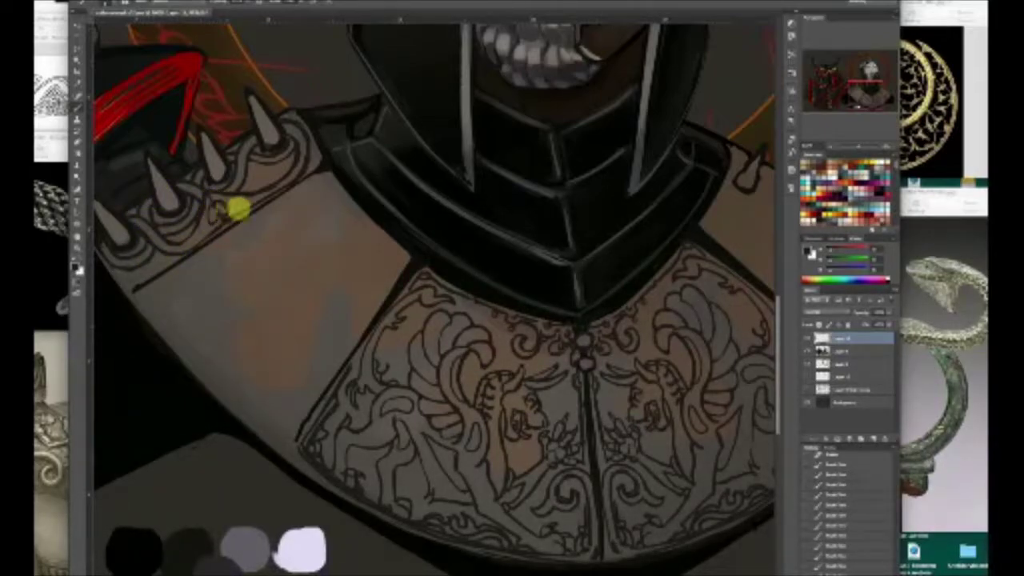
# Paint a small curled motif in the middle of the shoulder band below the spikes, erasing and redrawing its shape
pyautogui.moveTo(233, 174)
pyautogui.mouseDown()
pyautogui.moveTo(213, 193)
pyautogui.moveTo(245, 197)
pyautogui.mouseUp()
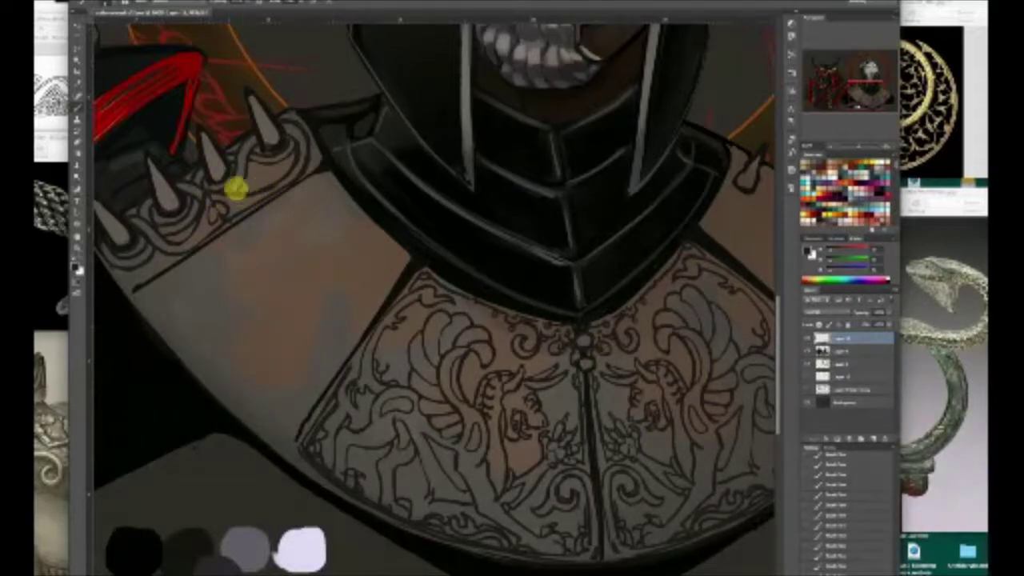
pyautogui.moveTo(202, 196)
pyautogui.mouseDown()
pyautogui.moveTo(204, 167)
pyautogui.moveTo(207, 194)
pyautogui.mouseUp()
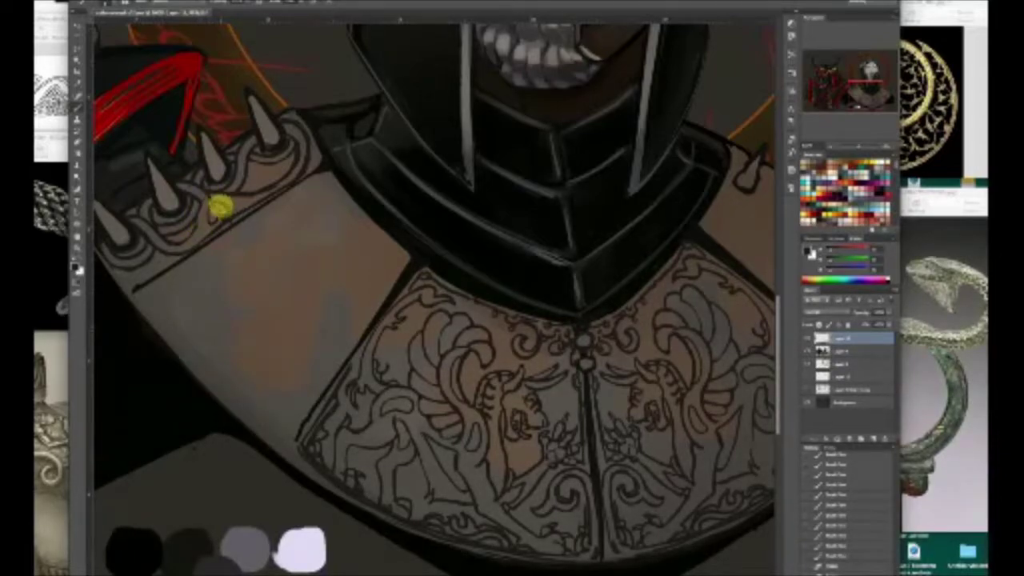
pyautogui.moveTo(203, 200); pyautogui.dragTo(207, 211)
pyautogui.moveTo(195, 241); pyautogui.dragTo(203, 210)
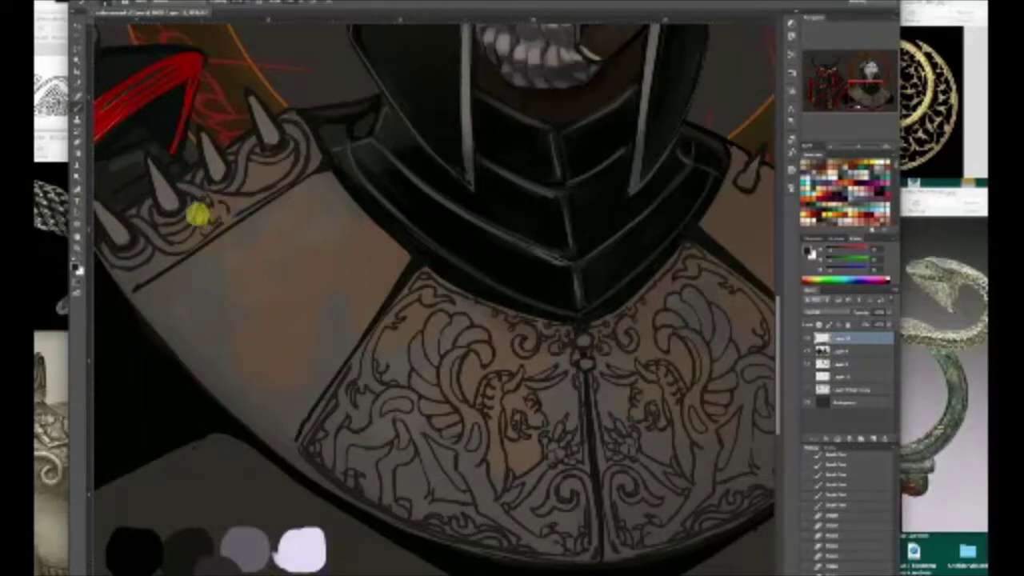
pyautogui.moveTo(209, 202); pyautogui.dragTo(215, 224)
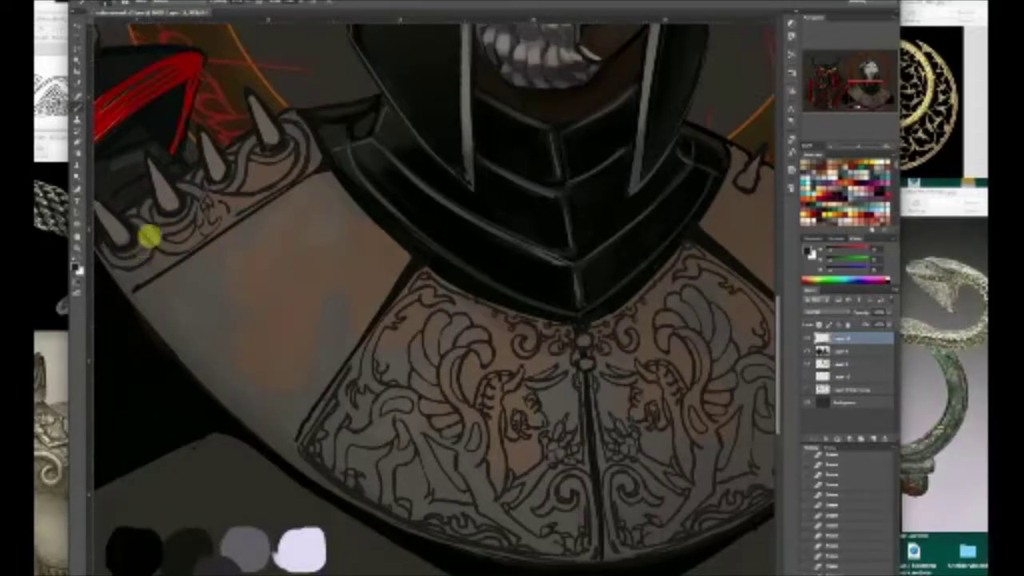
# Fill the gaps along the shoulder band with leafy scroll strokes and erase the overlapping lines
pyautogui.moveTo(151, 223)
pyautogui.mouseDown()
pyautogui.moveTo(149, 258)
pyautogui.moveTo(147, 198)
pyautogui.moveTo(158, 230)
pyautogui.moveTo(151, 202)
pyautogui.moveTo(193, 215)
pyautogui.moveTo(212, 201)
pyautogui.moveTo(198, 185)
pyautogui.moveTo(206, 205)
pyautogui.moveTo(204, 194)
pyautogui.moveTo(247, 195)
pyautogui.moveTo(224, 208)
pyautogui.moveTo(231, 193)
pyautogui.moveTo(217, 195)
pyautogui.moveTo(268, 190)
pyautogui.moveTo(289, 172)
pyautogui.moveTo(290, 139)
pyautogui.moveTo(294, 153)
pyautogui.moveTo(306, 153)
pyautogui.moveTo(281, 118)
pyautogui.moveTo(312, 168)
pyautogui.moveTo(293, 125)
pyautogui.moveTo(289, 178)
pyautogui.moveTo(234, 192)
pyautogui.moveTo(259, 192)
pyautogui.moveTo(275, 174)
pyautogui.moveTo(224, 220)
pyautogui.moveTo(300, 174)
pyautogui.moveTo(292, 137)
pyautogui.moveTo(273, 145)
pyautogui.moveTo(272, 164)
pyautogui.moveTo(291, 141)
pyautogui.moveTo(306, 153)
pyautogui.moveTo(294, 176)
pyautogui.moveTo(299, 152)
pyautogui.moveTo(299, 160)
pyautogui.moveTo(288, 128)
pyautogui.moveTo(297, 174)
pyautogui.moveTo(304, 77)
pyautogui.moveTo(309, 154)
pyautogui.mouseUp()
pyautogui.press('e')
pyautogui.moveTo(213, 200)
pyautogui.mouseDown()
pyautogui.moveTo(224, 205)
pyautogui.moveTo(216, 212)
pyautogui.moveTo(178, 177)
pyautogui.moveTo(247, 203)
pyautogui.moveTo(197, 184)
pyautogui.moveTo(238, 201)
pyautogui.moveTo(227, 197)
pyautogui.moveTo(231, 211)
pyautogui.moveTo(210, 219)
pyautogui.moveTo(222, 214)
pyautogui.moveTo(210, 222)
pyautogui.moveTo(221, 229)
pyautogui.moveTo(142, 251)
pyautogui.moveTo(162, 240)
pyautogui.mouseUp()
pyautogui.moveTo(251, 163)
pyautogui.mouseDown()
pyautogui.moveTo(269, 165)
pyautogui.moveTo(288, 121)
pyautogui.mouseUp()
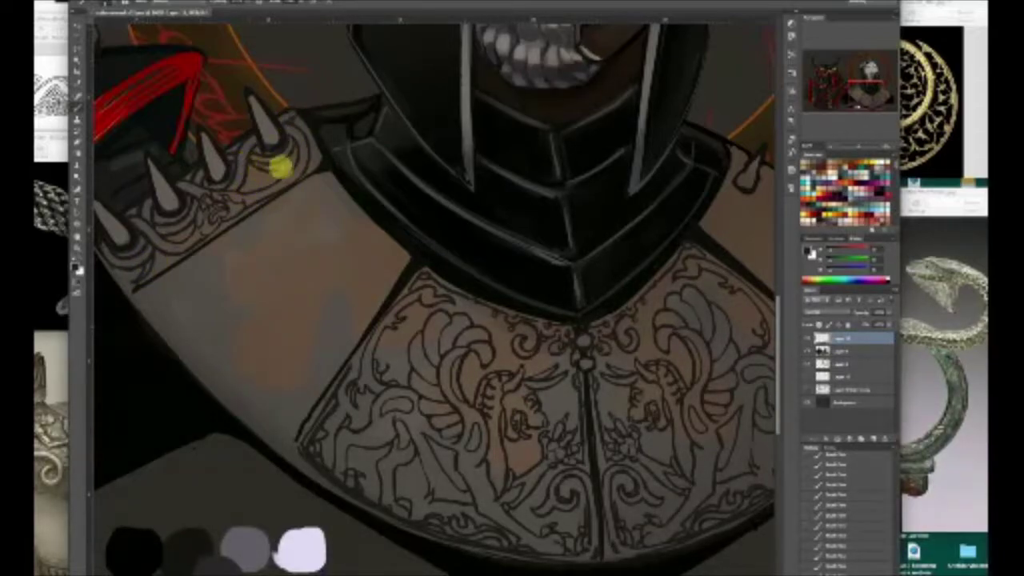
pyautogui.moveTo(284, 142)
pyautogui.mouseDown()
pyautogui.moveTo(282, 173)
pyautogui.moveTo(255, 160)
pyautogui.moveTo(293, 145)
pyautogui.moveTo(262, 161)
pyautogui.moveTo(284, 165)
pyautogui.moveTo(256, 158)
pyautogui.moveTo(291, 149)
pyautogui.moveTo(268, 135)
pyautogui.moveTo(251, 159)
pyautogui.moveTo(259, 148)
pyautogui.moveTo(262, 170)
pyautogui.moveTo(283, 168)
pyautogui.moveTo(250, 200)
pyautogui.moveTo(268, 194)
pyautogui.moveTo(234, 192)
pyautogui.moveTo(264, 182)
pyautogui.moveTo(243, 197)
pyautogui.moveTo(289, 168)
pyautogui.moveTo(258, 181)
pyautogui.mouseUp()
pyautogui.moveTo(300, 149)
pyautogui.mouseDown()
pyautogui.moveTo(299, 178)
pyautogui.moveTo(367, 76)
pyautogui.moveTo(285, 160)
pyautogui.moveTo(294, 183)
pyautogui.moveTo(294, 154)
pyautogui.moveTo(308, 165)
pyautogui.moveTo(279, 172)
pyautogui.moveTo(285, 136)
pyautogui.moveTo(284, 195)
pyautogui.moveTo(283, 178)
pyautogui.moveTo(263, 217)
pyautogui.moveTo(243, 195)
pyautogui.moveTo(287, 164)
pyautogui.moveTo(286, 187)
pyautogui.moveTo(248, 211)
pyautogui.moveTo(289, 182)
pyautogui.moveTo(246, 190)
pyautogui.moveTo(290, 133)
pyautogui.mouseUp()
pyautogui.hotkey('ctrl', 'alt', 'z')
pyautogui.hotkey('ctrl', 'alt', 'z')
pyautogui.hotkey('ctrl', 'alt', 'z')
pyautogui.hotkey('ctrl', 'alt', 'z')
pyautogui.hotkey('ctrl', 'alt', 'z')
# Paint the curved scroll lines below the spike nearest the collar and tidy where they meet the middle motif
pyautogui.moveTo(241, 215); pyautogui.dragTo(243, 194)
pyautogui.moveTo(306, 156)
pyautogui.mouseDown()
pyautogui.moveTo(243, 191)
pyautogui.moveTo(279, 173)
pyautogui.moveTo(260, 205)
pyautogui.moveTo(304, 148)
pyautogui.moveTo(245, 192)
pyautogui.moveTo(287, 168)
pyautogui.moveTo(262, 197)
pyautogui.mouseUp()
pyautogui.moveTo(303, 152); pyautogui.dragTo(248, 175)
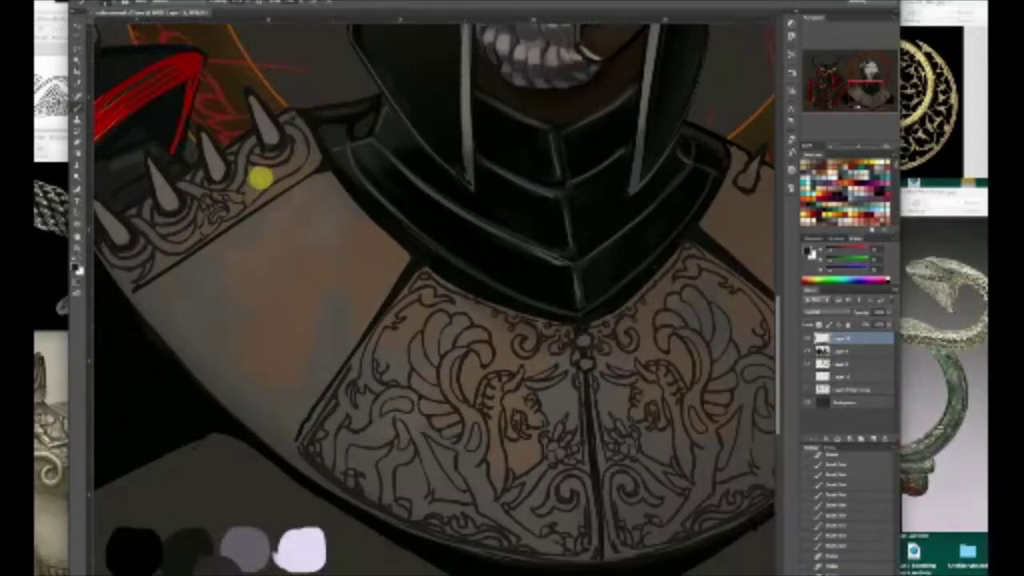
pyautogui.moveTo(290, 136)
pyautogui.mouseDown()
pyautogui.moveTo(295, 160)
pyautogui.moveTo(254, 174)
pyautogui.moveTo(264, 153)
pyautogui.moveTo(253, 157)
pyautogui.moveTo(280, 168)
pyautogui.moveTo(296, 153)
pyautogui.mouseUp()
pyautogui.moveTo(243, 196)
pyautogui.mouseDown()
pyautogui.moveTo(242, 206)
pyautogui.moveTo(228, 189)
pyautogui.mouseUp()
pyautogui.moveTo(228, 189); pyautogui.dragTo(242, 194)
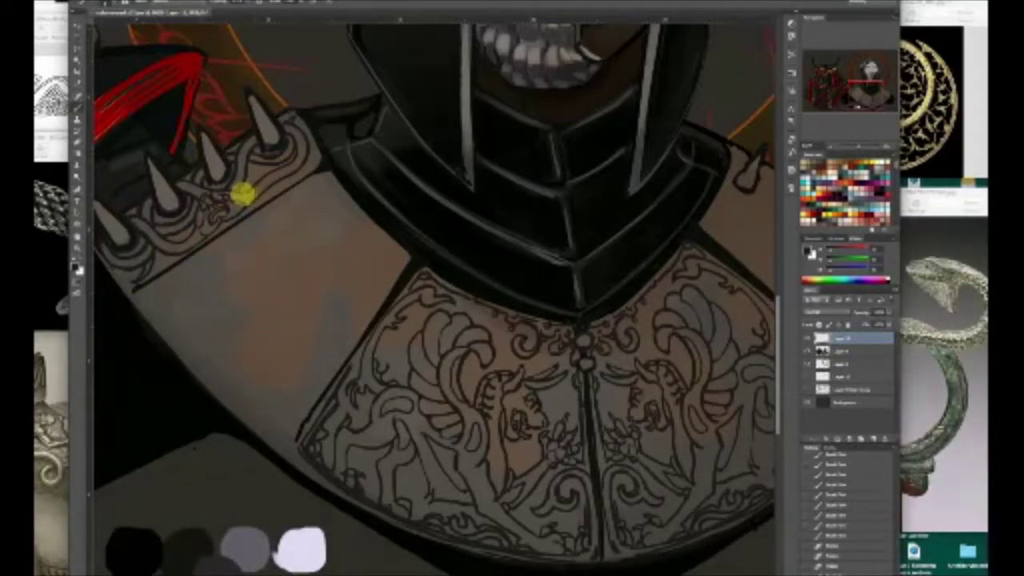
# Trim the opposite shoulder's spikes to sit behind the plate edge on the layer below, and toggle the reselected ornament layer's visibility
pyautogui.hotkey('ctrl', '0')
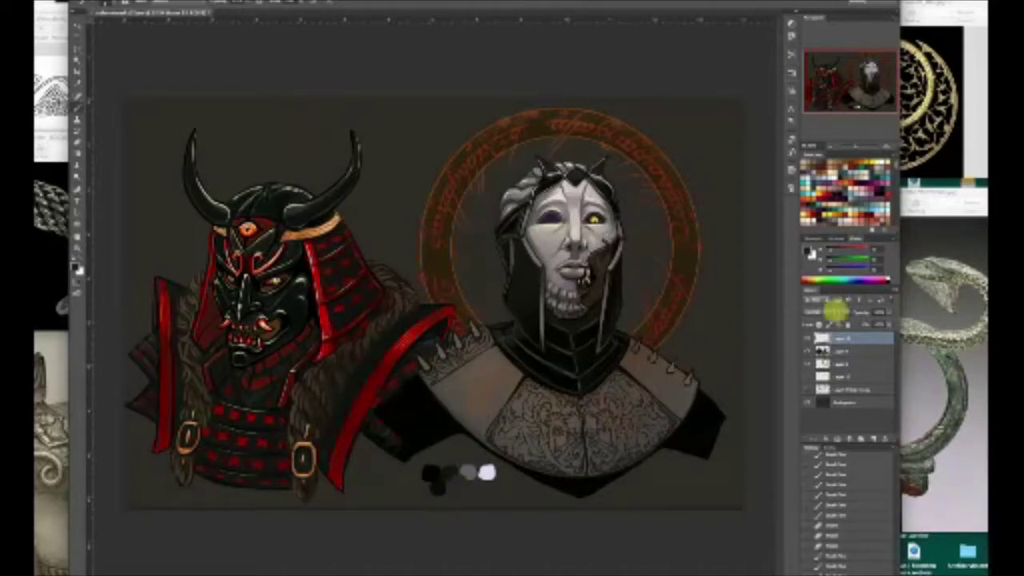
pyautogui.click(869, 352)
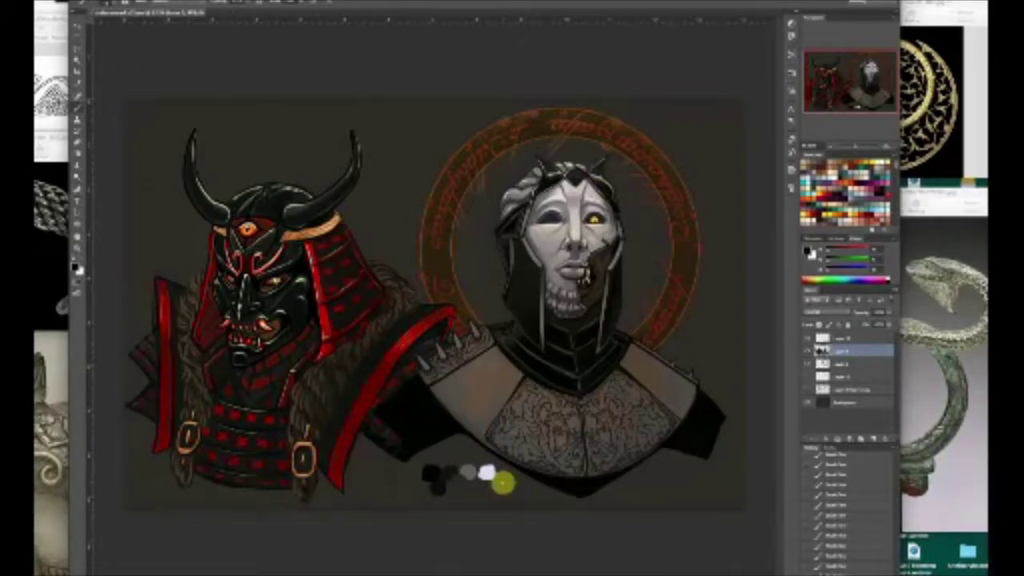
pyautogui.click(858, 339)
pyautogui.click(808, 338)
pyautogui.click(808, 338)
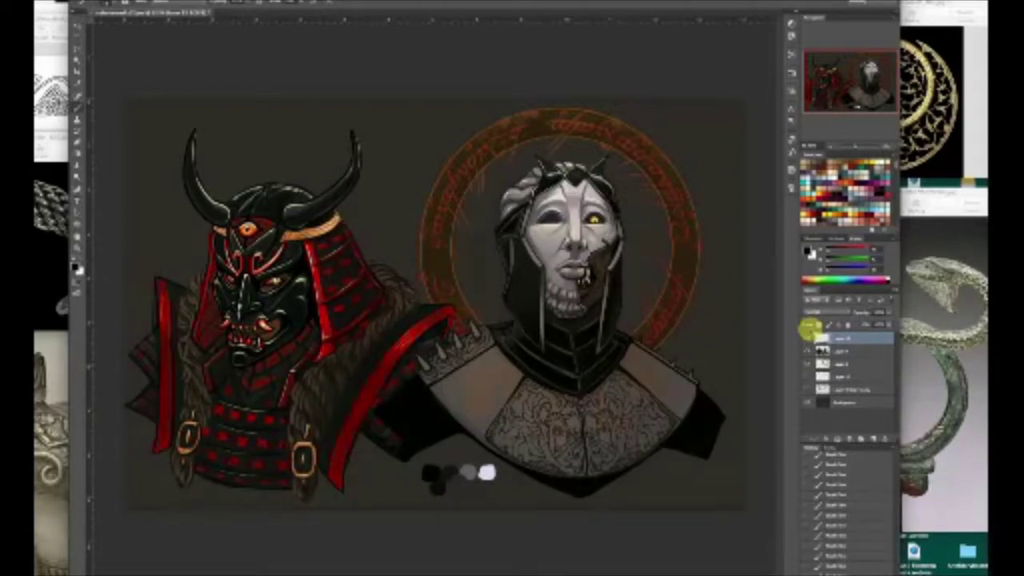
# Close the serpent bracelet reference image and return to the painting at the undecorated side plate
pyautogui.press('super+plus')
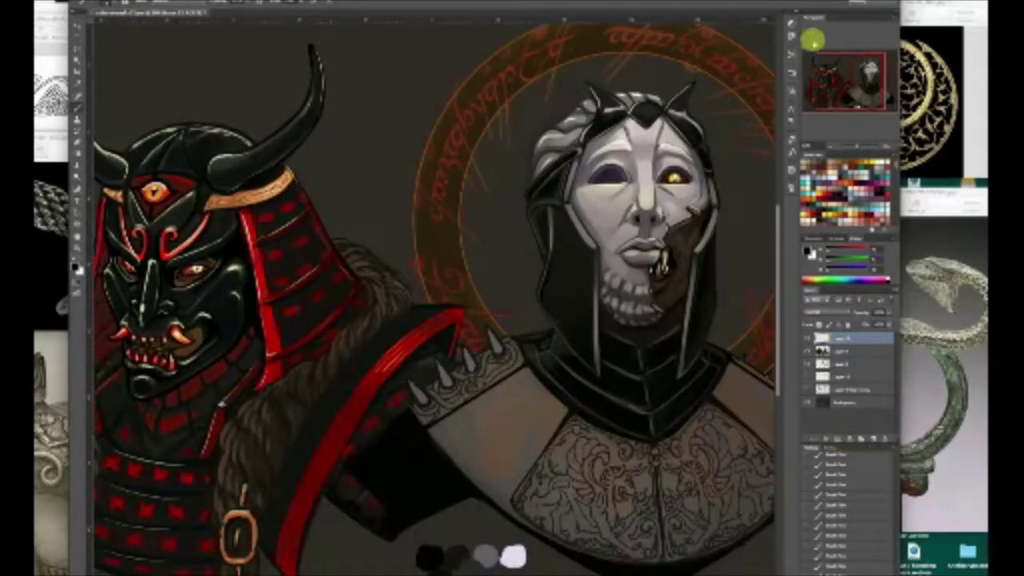
pyautogui.click(858, 82)
pyautogui.press('super+plus')
pyautogui.moveTo(826, 50); pyautogui.dragTo(866, 73)
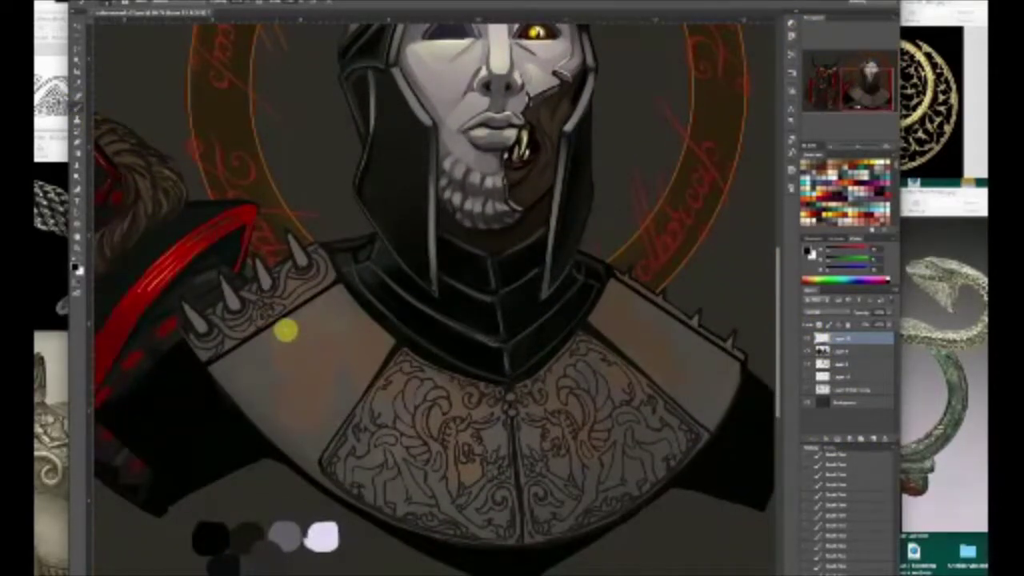
pyautogui.click(943, 468)
pyautogui.press('super+w')
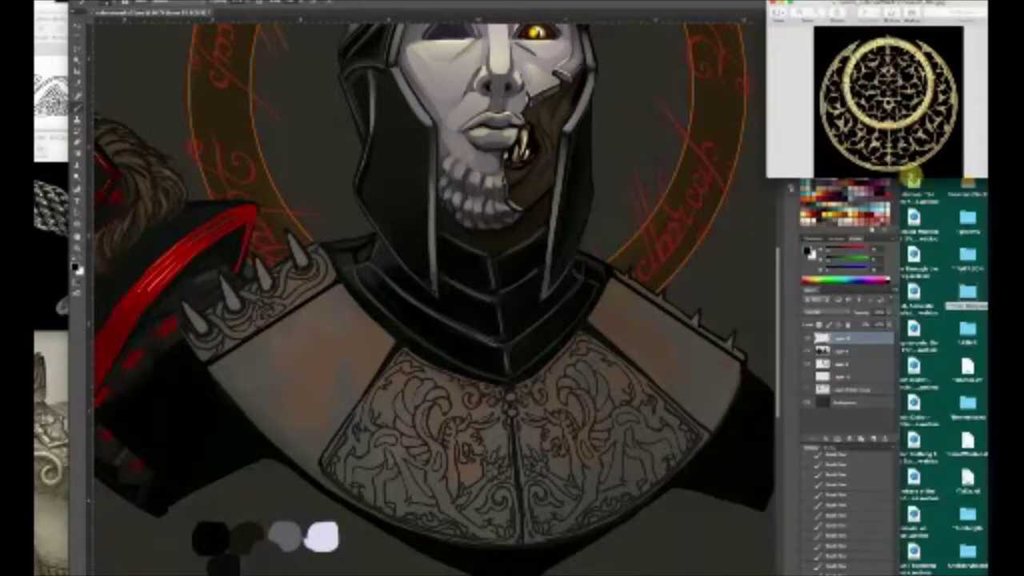
pyautogui.click(347, 328)
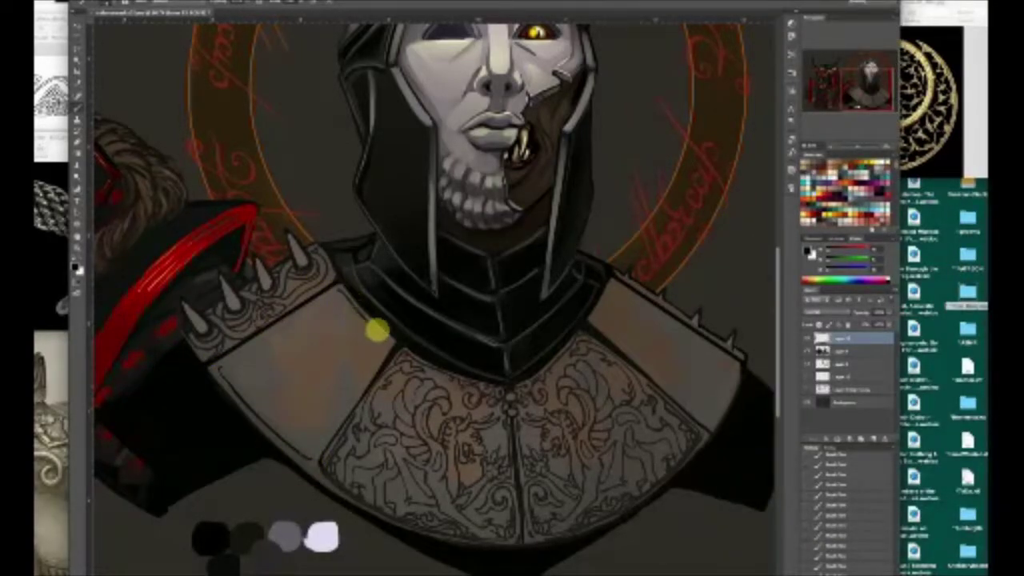
# Paint pointed, curving border lines along the collar and outer edges of the side plate beside the beast ornament
pyautogui.moveTo(341, 296); pyautogui.dragTo(381, 338)
pyautogui.moveTo(221, 366)
pyautogui.mouseDown()
pyautogui.moveTo(289, 414)
pyautogui.moveTo(306, 455)
pyautogui.moveTo(230, 382)
pyautogui.moveTo(266, 397)
pyautogui.moveTo(292, 445)
pyautogui.mouseUp()
pyautogui.press('super+z')
pyautogui.moveTo(238, 387)
pyautogui.mouseDown()
pyautogui.moveTo(269, 396)
pyautogui.moveTo(296, 444)
pyautogui.mouseUp()
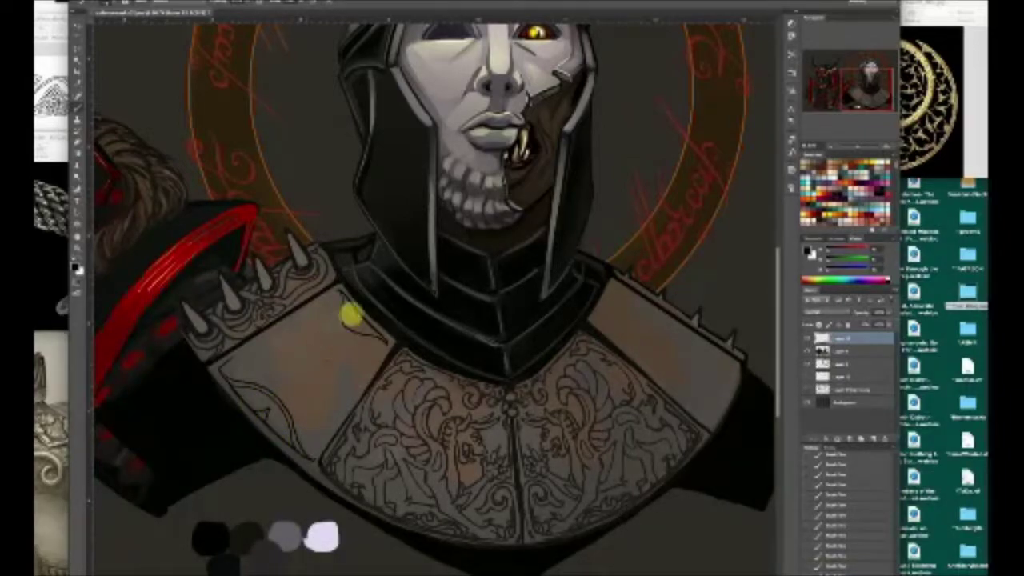
pyautogui.moveTo(341, 295)
pyautogui.mouseDown()
pyautogui.moveTo(355, 323)
pyautogui.moveTo(388, 342)
pyautogui.mouseUp()
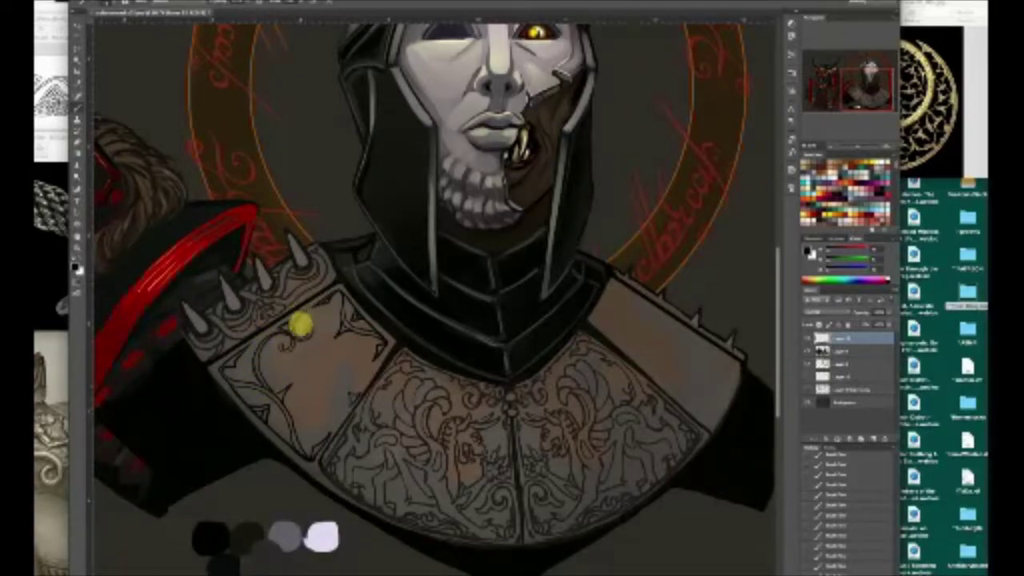
# Paint a ring of curling scrolls around the side plate's centre, undoing and reworking the curls beside the front plate
pyautogui.moveTo(331, 401); pyautogui.dragTo(345, 397)
pyautogui.moveTo(294, 425)
pyautogui.mouseDown()
pyautogui.moveTo(337, 414)
pyautogui.moveTo(321, 399)
pyautogui.mouseUp()
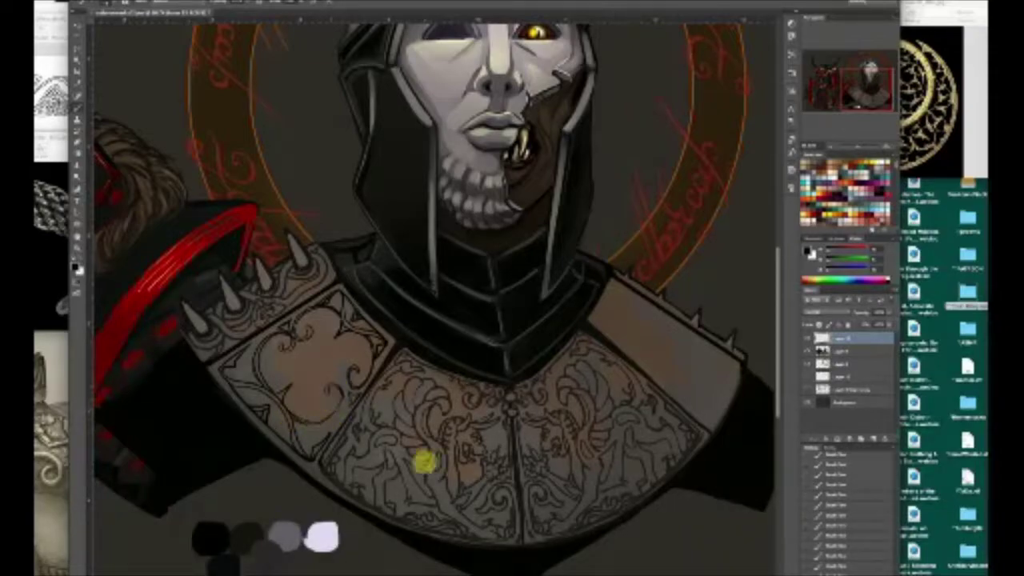
pyautogui.press('alt+super+z')
pyautogui.press('alt+super+z')
pyautogui.press('alt+super+z')
pyautogui.press('alt+super+z')
pyautogui.press('alt+super+z')
pyautogui.press('alt+super+z')
pyautogui.moveTo(296, 413); pyautogui.dragTo(318, 432)
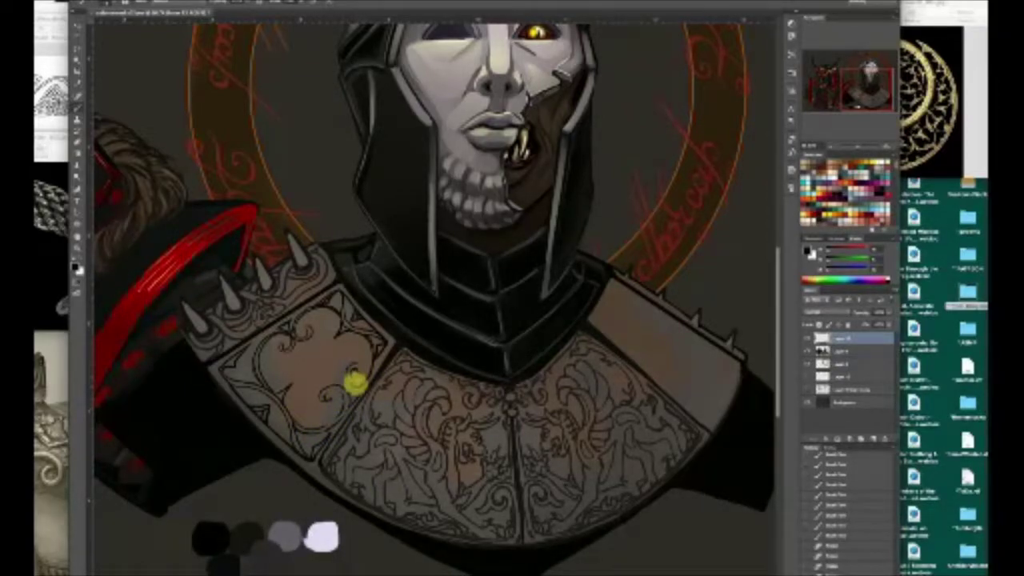
pyautogui.moveTo(329, 397)
pyautogui.mouseDown()
pyautogui.moveTo(316, 432)
pyautogui.moveTo(342, 400)
pyautogui.mouseUp()
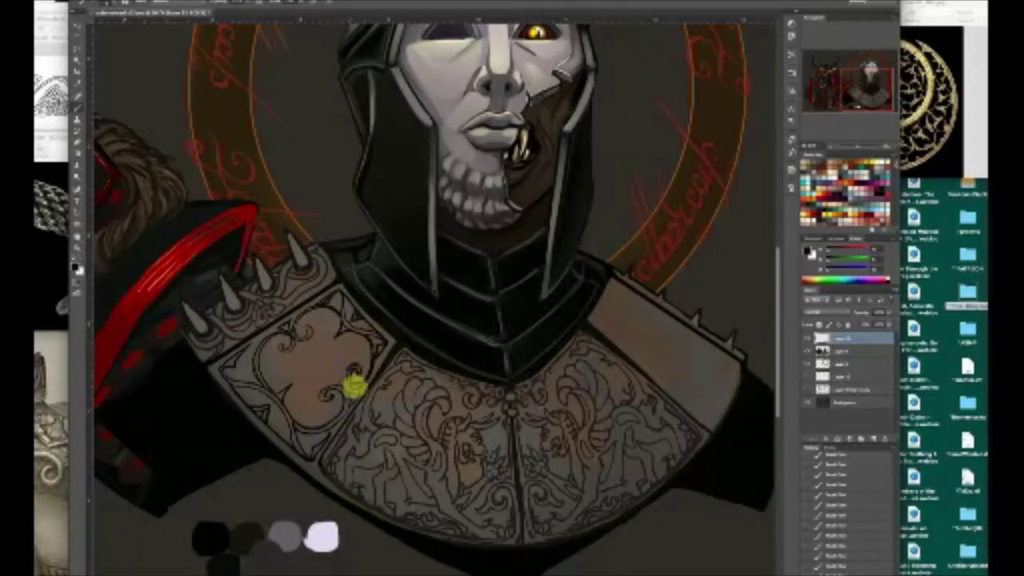
pyautogui.moveTo(371, 369)
pyautogui.mouseDown()
pyautogui.moveTo(347, 376)
pyautogui.moveTo(379, 368)
pyautogui.moveTo(356, 384)
pyautogui.mouseUp()
pyautogui.moveTo(366, 336); pyautogui.dragTo(339, 323)
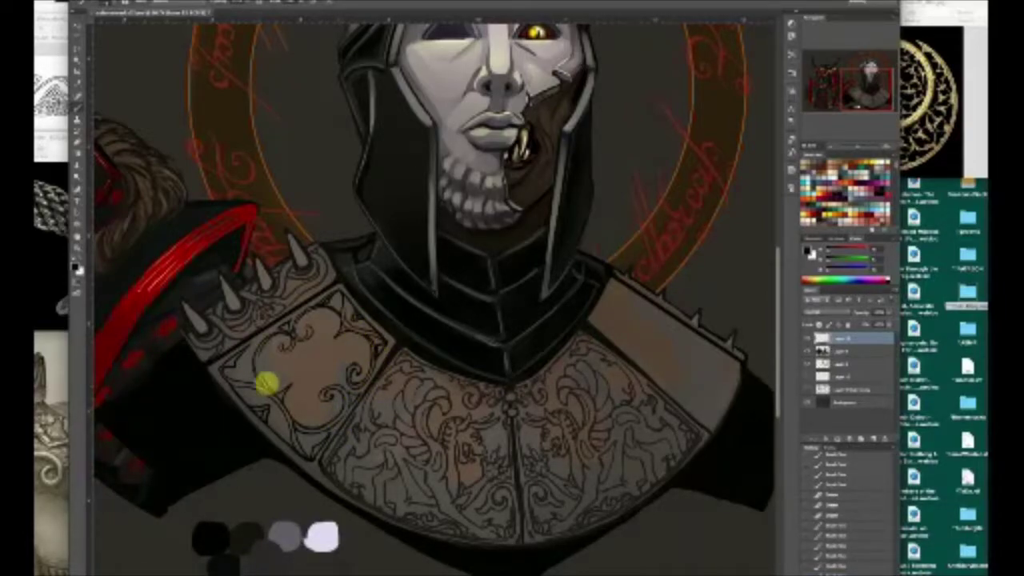
# Fill the side plate with small curls and dots around an eye-shaped centre motif
pyautogui.moveTo(246, 375); pyautogui.dragTo(275, 337)
pyautogui.moveTo(247, 368)
pyautogui.mouseDown()
pyautogui.moveTo(317, 385)
pyautogui.moveTo(332, 338)
pyautogui.moveTo(324, 336)
pyautogui.moveTo(310, 390)
pyautogui.moveTo(271, 391)
pyautogui.moveTo(299, 350)
pyautogui.moveTo(329, 382)
pyautogui.moveTo(300, 343)
pyautogui.moveTo(329, 370)
pyautogui.moveTo(310, 280)
pyautogui.moveTo(273, 387)
pyautogui.moveTo(269, 377)
pyautogui.moveTo(294, 402)
pyautogui.mouseUp()
pyautogui.moveTo(339, 315)
pyautogui.mouseDown()
pyautogui.moveTo(329, 318)
pyautogui.moveTo(366, 346)
pyautogui.mouseUp()
pyautogui.moveTo(309, 369)
pyautogui.mouseDown()
pyautogui.moveTo(327, 344)
pyautogui.moveTo(306, 365)
pyautogui.moveTo(310, 345)
pyautogui.moveTo(333, 365)
pyautogui.moveTo(299, 350)
pyautogui.moveTo(324, 377)
pyautogui.moveTo(297, 376)
pyautogui.moveTo(326, 347)
pyautogui.moveTo(297, 349)
pyautogui.moveTo(303, 369)
pyautogui.moveTo(329, 363)
pyautogui.mouseUp()
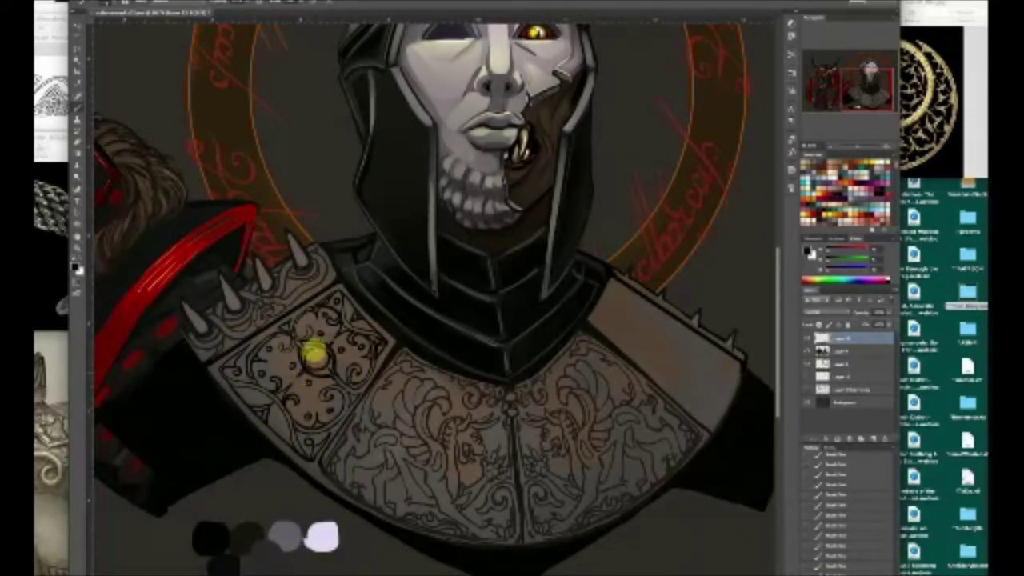
pyautogui.moveTo(320, 355); pyautogui.dragTo(316, 359)
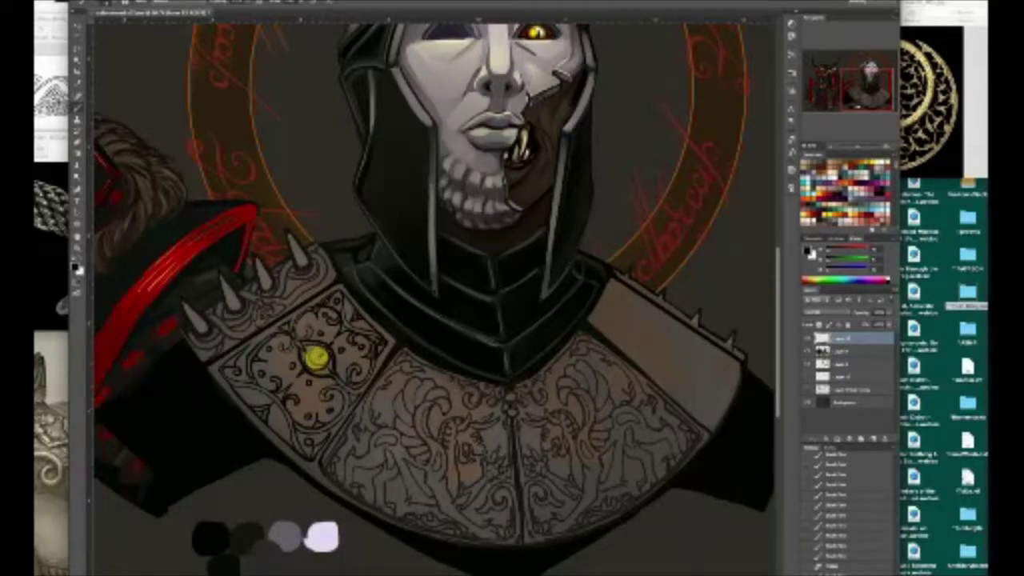
# Copy the side plate and shoulder band ornament to a new layer, flip it horizontally and place it over the opposite side plate
pyautogui.moveTo(292, 310)
pyautogui.mouseDown()
pyautogui.moveTo(372, 379)
pyautogui.moveTo(312, 463)
pyautogui.moveTo(254, 353)
pyautogui.mouseUp()
pyautogui.press('super+c')
pyautogui.press('super+v')
pyautogui.press('super+t')
pyautogui.rightClick(308, 361)
pyautogui.click(344, 478)
pyautogui.moveTo(335, 381); pyautogui.dragTo(720, 358)
# Try to distort the mirrored side plate and shoulder ornament so its outline follows the opposite side plate
pyautogui.rightClick(741, 399)
pyautogui.click(758, 440)
pyautogui.moveTo(596, 439); pyautogui.dragTo(626, 454)
pyautogui.press('super+z')
pyautogui.rightClick(717, 393)
pyautogui.click(738, 427)
pyautogui.moveTo(766, 439); pyautogui.dragTo(788, 436)
pyautogui.moveTo(660, 265); pyautogui.dragTo(626, 264)
pyautogui.moveTo(744, 422); pyautogui.dragTo(756, 424)
pyautogui.moveTo(656, 352); pyautogui.dragTo(662, 367)
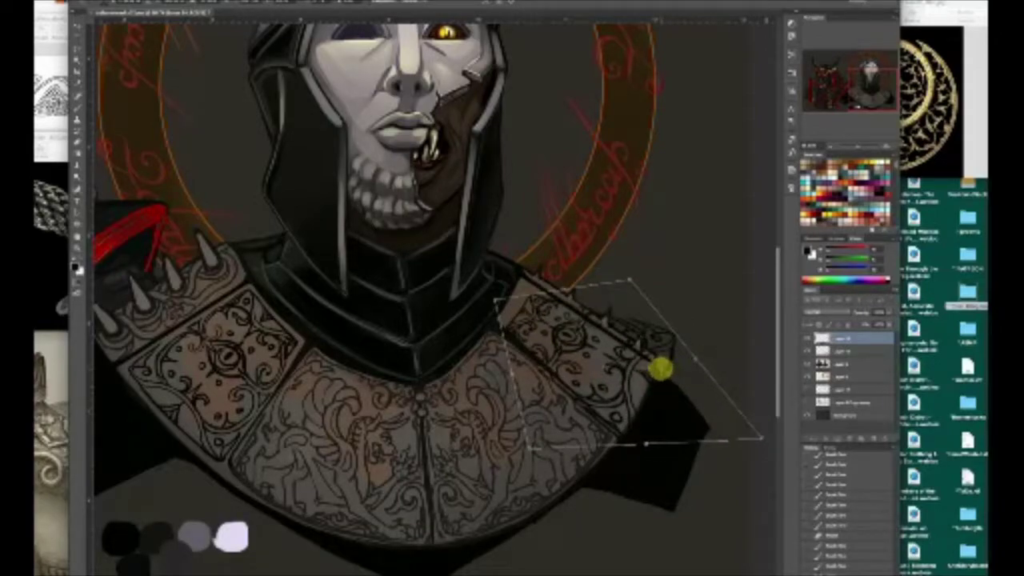
pyautogui.press('super+z')
# Try to pull the mirrored ornament's corners onto the opposite plate's perspective, applying the transform and undoing it
pyautogui.moveTo(544, 422); pyautogui.dragTo(524, 432)
pyautogui.rightClick(642, 377)
pyautogui.click(661, 436)
pyautogui.rightClick(625, 348)
pyautogui.click(650, 390)
pyautogui.moveTo(625, 265); pyautogui.dragTo(611, 295)
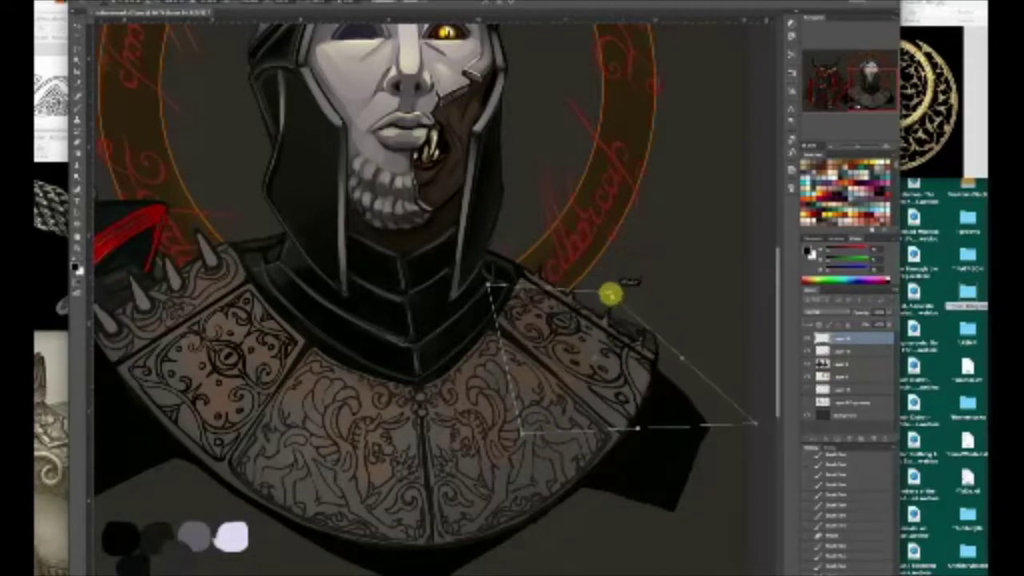
pyautogui.moveTo(740, 428); pyautogui.dragTo(688, 491)
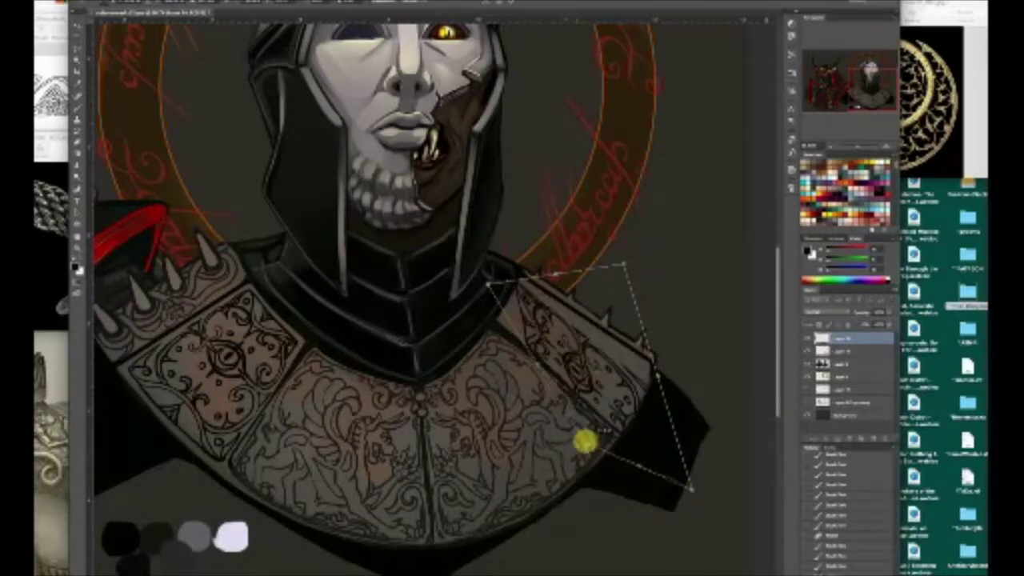
pyautogui.rightClick(649, 433)
pyautogui.click(667, 468)
pyautogui.moveTo(610, 457); pyautogui.dragTo(623, 426)
pyautogui.press('Return')
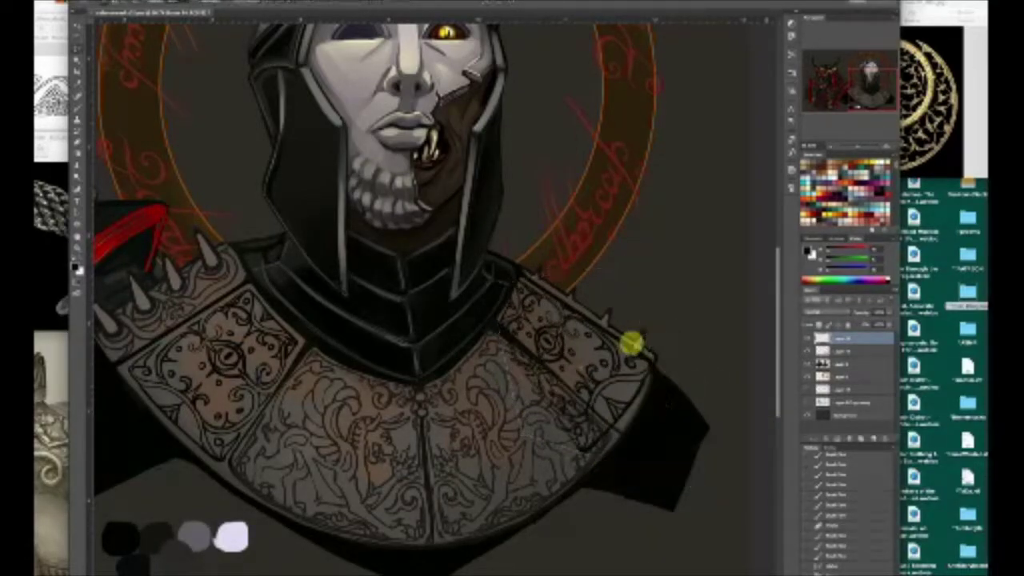
pyautogui.press('super+z')
# Flip a fresh copy of the side plate and shoulder ornament horizontally and move it onto the opposite side plate
pyautogui.press('super+r')
pyautogui.press('super+t')
pyautogui.rightClick(238, 381)
pyautogui.click(283, 485)
pyautogui.press('Return')
pyautogui.press('super+r')
pyautogui.moveTo(212, 366); pyautogui.dragTo(582, 351)
# Scale, rotate and distort the flipped ornament to the opposite side plate's shape and apply the transform
pyautogui.press('super+t')
pyautogui.moveTo(681, 327); pyautogui.dragTo(668, 299)
pyautogui.moveTo(633, 340); pyautogui.dragTo(587, 323)
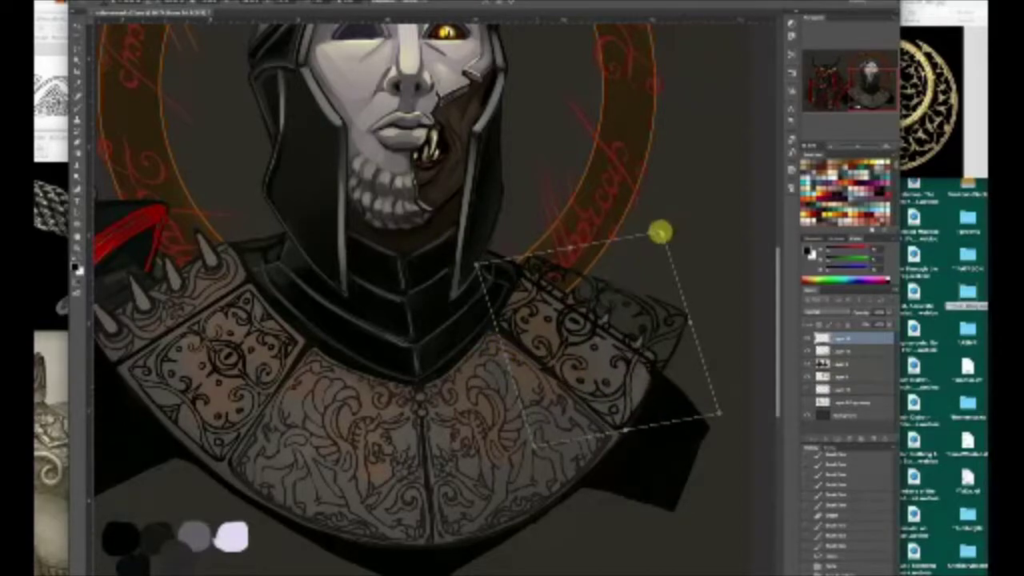
pyautogui.moveTo(649, 300); pyautogui.dragTo(693, 328)
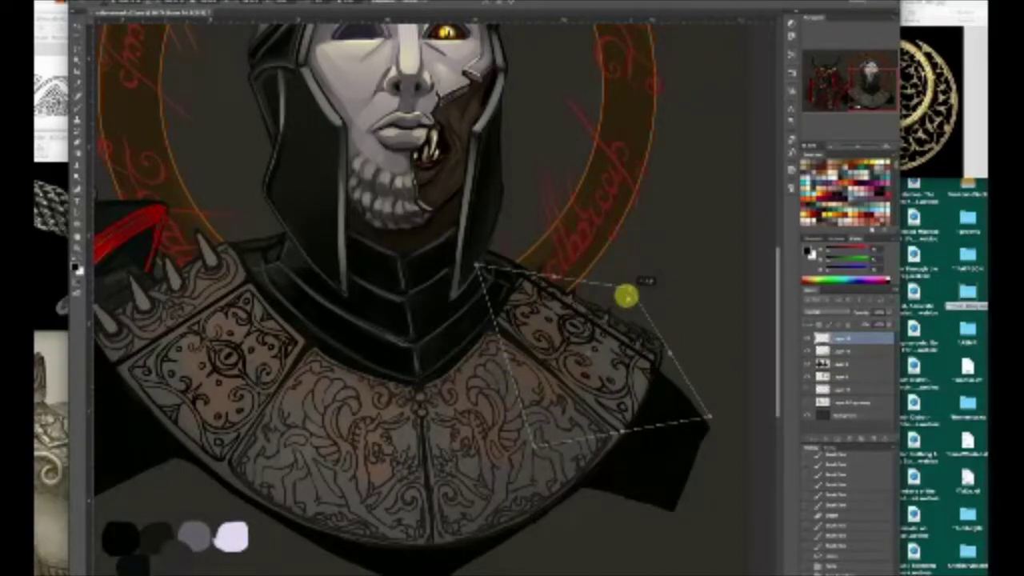
pyautogui.rightClick(639, 286)
pyautogui.click(647, 312)
pyautogui.moveTo(638, 274); pyautogui.dragTo(627, 296)
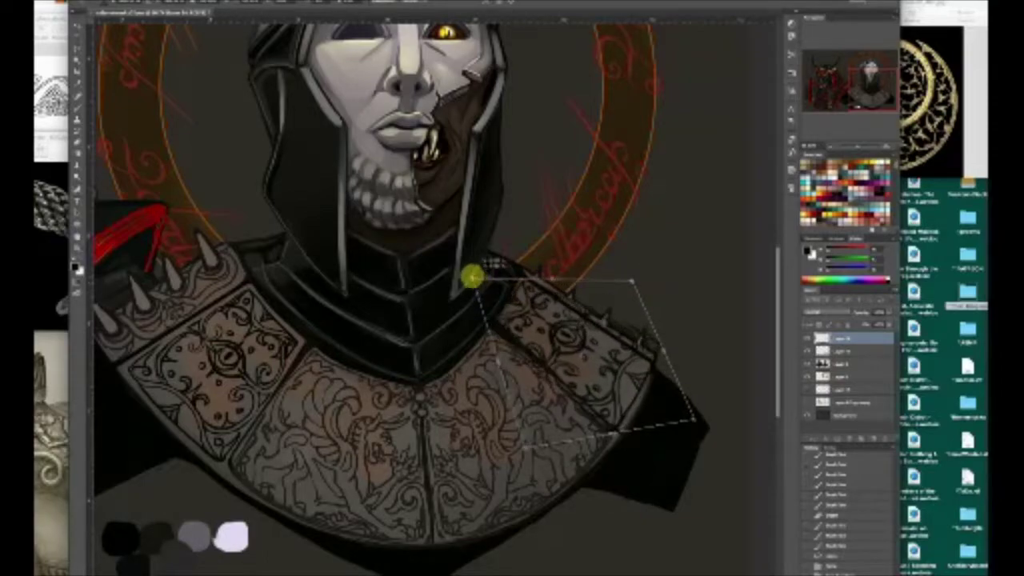
pyautogui.moveTo(713, 420); pyautogui.dragTo(708, 425)
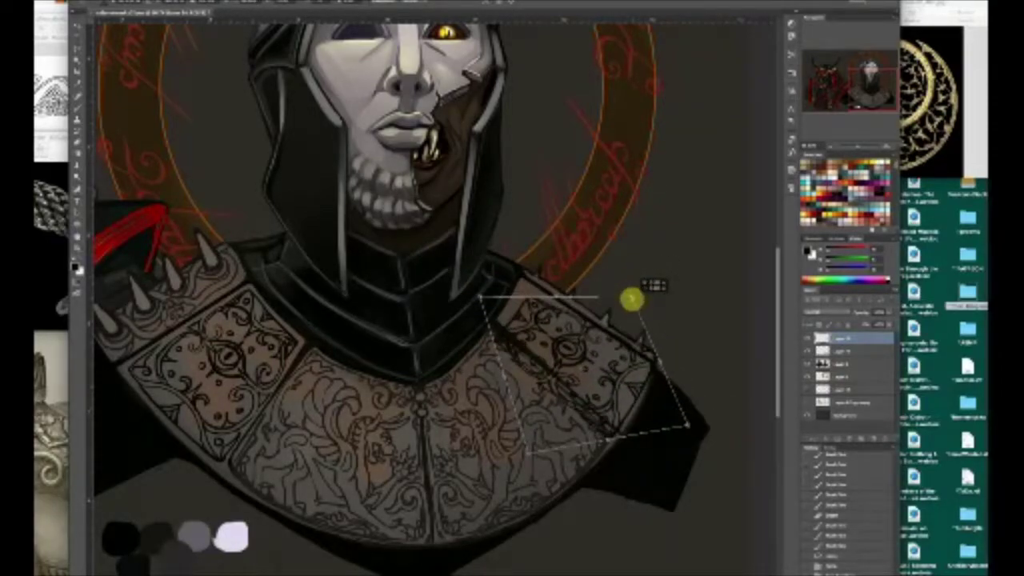
pyautogui.rightClick(655, 370)
pyautogui.click(668, 406)
pyautogui.rightClick(628, 337)
pyautogui.click(639, 371)
pyautogui.moveTo(639, 277); pyautogui.dragTo(623, 290)
pyautogui.press('Return')
# Transform the flipped ornament again, nudging its corners so the borders line up with the opposite plate's edges
pyautogui.hotkey('ctrl', 't')
pyautogui.moveTo(644, 294); pyautogui.dragTo(644, 288)
pyautogui.moveTo(501, 439); pyautogui.dragTo(509, 416)
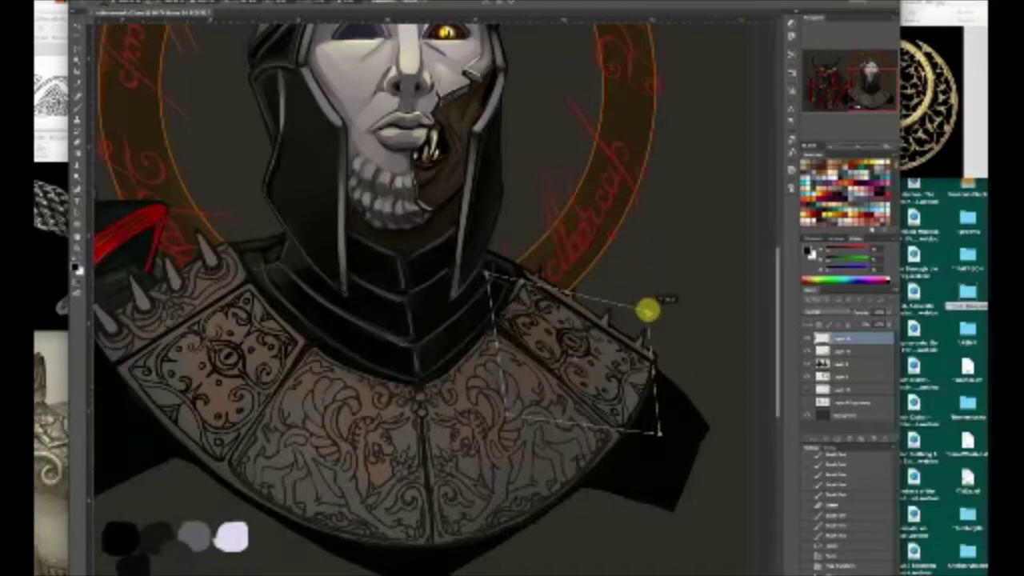
pyautogui.moveTo(480, 270); pyautogui.dragTo(481, 270)
pyautogui.moveTo(506, 417); pyautogui.dragTo(515, 424)
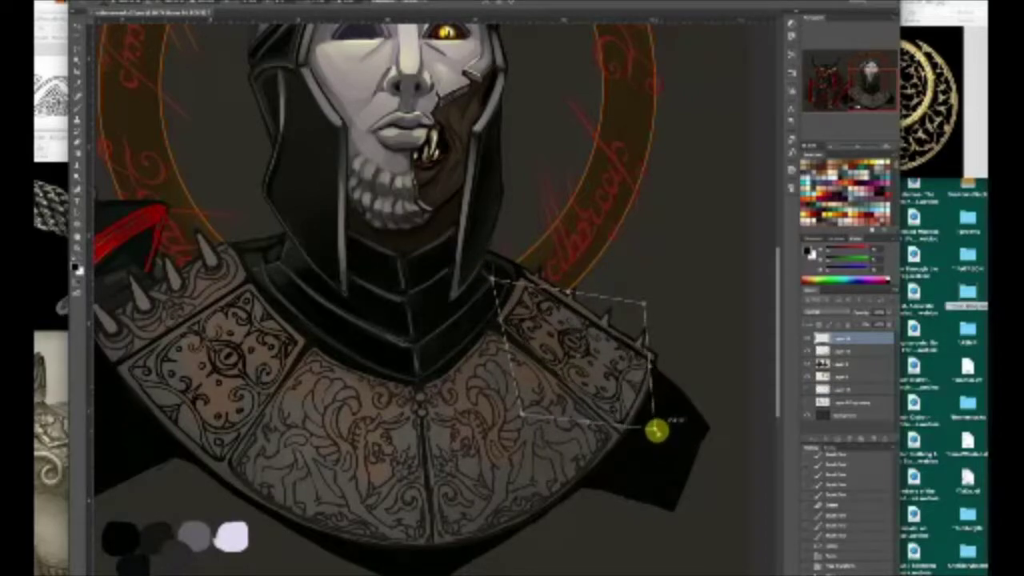
pyautogui.moveTo(526, 410); pyautogui.dragTo(522, 406)
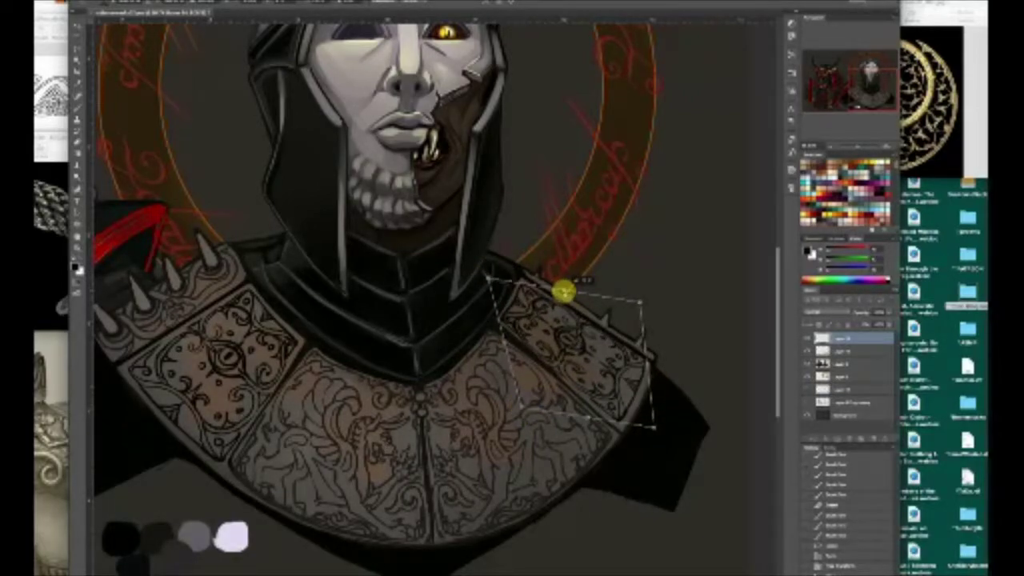
pyautogui.press('Return')
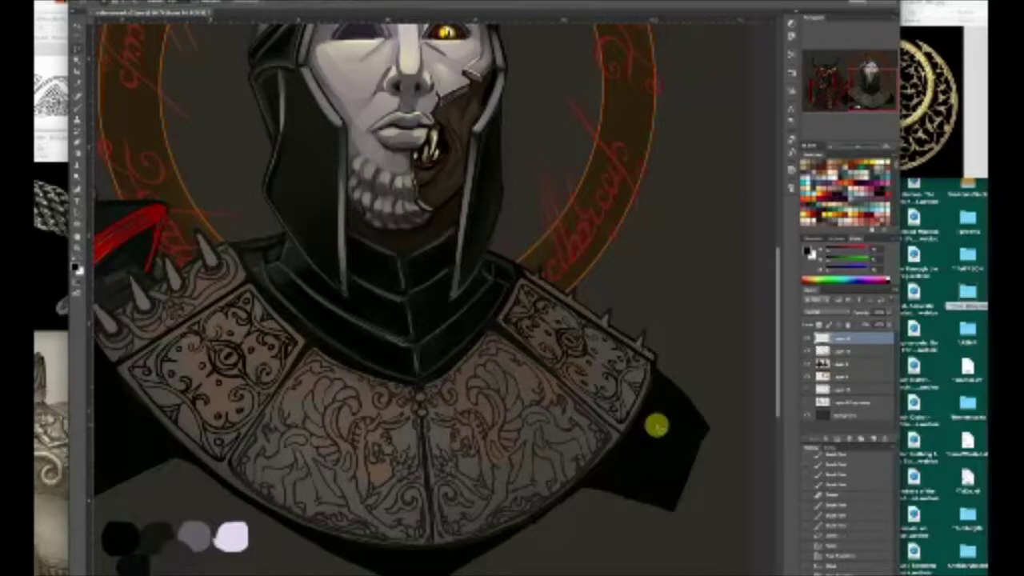
# Merge the flipped ornament into the layer below and brush dark detail lines along the opposite shoulder edge
pyautogui.press('super+e')
pyautogui.click(77, 108)
pyautogui.moveTo(538, 284)
pyautogui.mouseDown()
pyautogui.moveTo(584, 316)
pyautogui.moveTo(576, 290)
pyautogui.moveTo(649, 357)
pyautogui.mouseUp()
pyautogui.moveTo(547, 288); pyautogui.dragTo(535, 291)
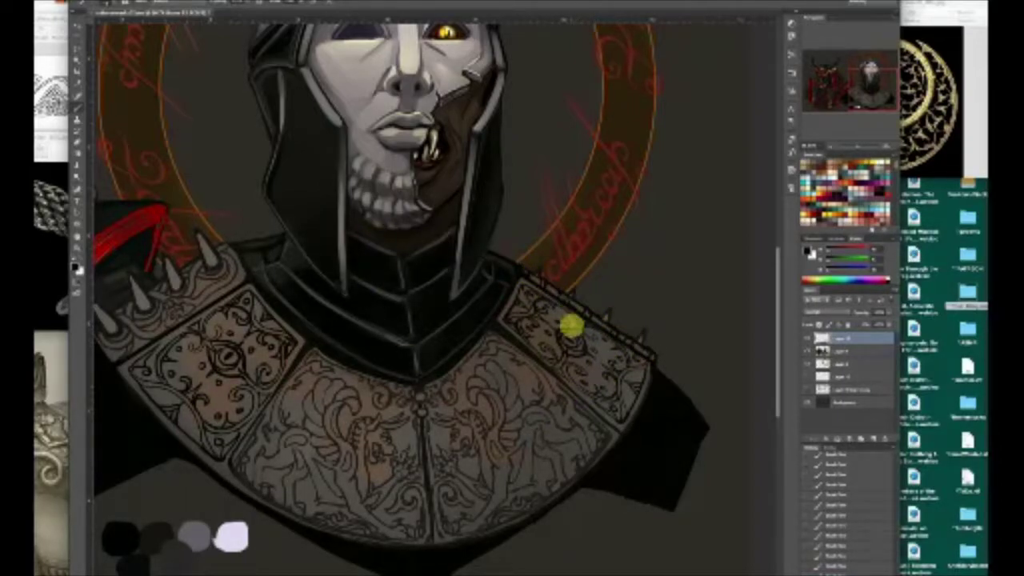
# View the whole painting, close the ornament reference images and reposition the painting window
pyautogui.hotkey('ctrl', '0')
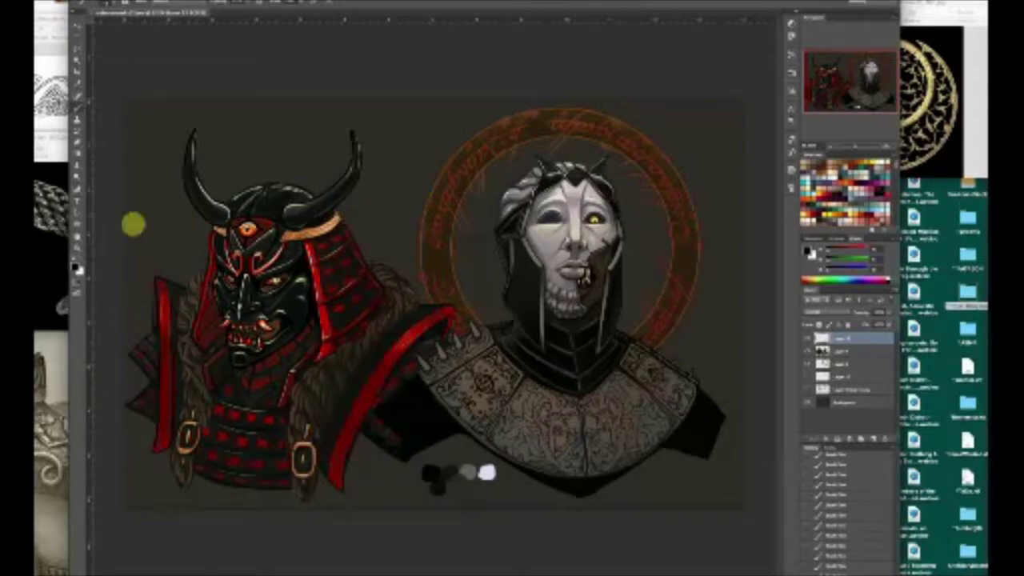
pyautogui.click(51, 232)
pyautogui.press('super+w')
pyautogui.press('super+w')
pyautogui.click(778, 6)
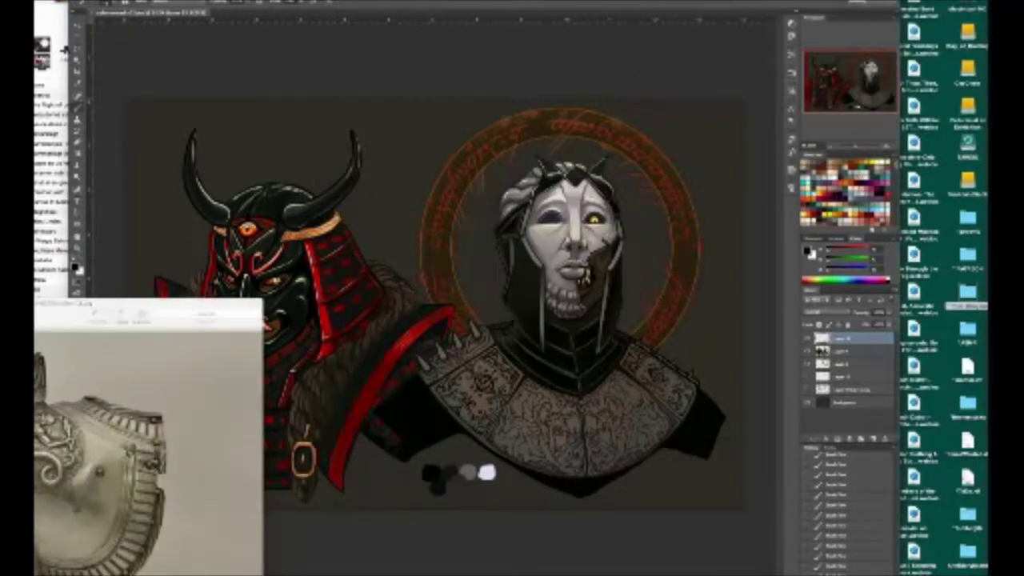
pyautogui.moveTo(32, 321); pyautogui.dragTo(2, 302)
pyautogui.moveTo(157, 3); pyautogui.dragTo(178, 11)
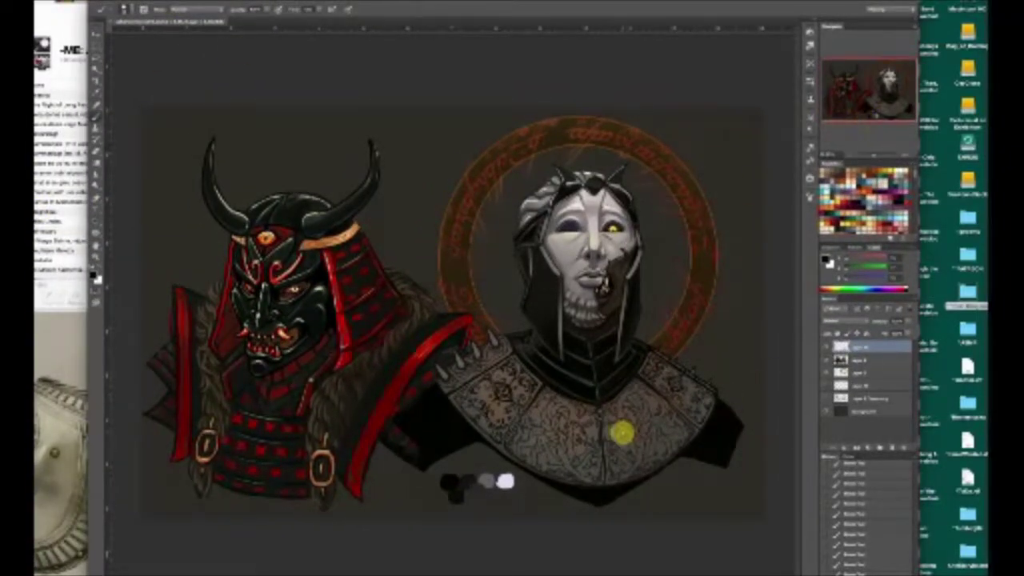
# Paste the reference photo of a man wearing a metallic collar over the chest armour
pyautogui.press('super+plus')
pyautogui.press('super+plus')
pyautogui.press('super+plus')
pyautogui.moveTo(869, 91); pyautogui.dragTo(900, 105)
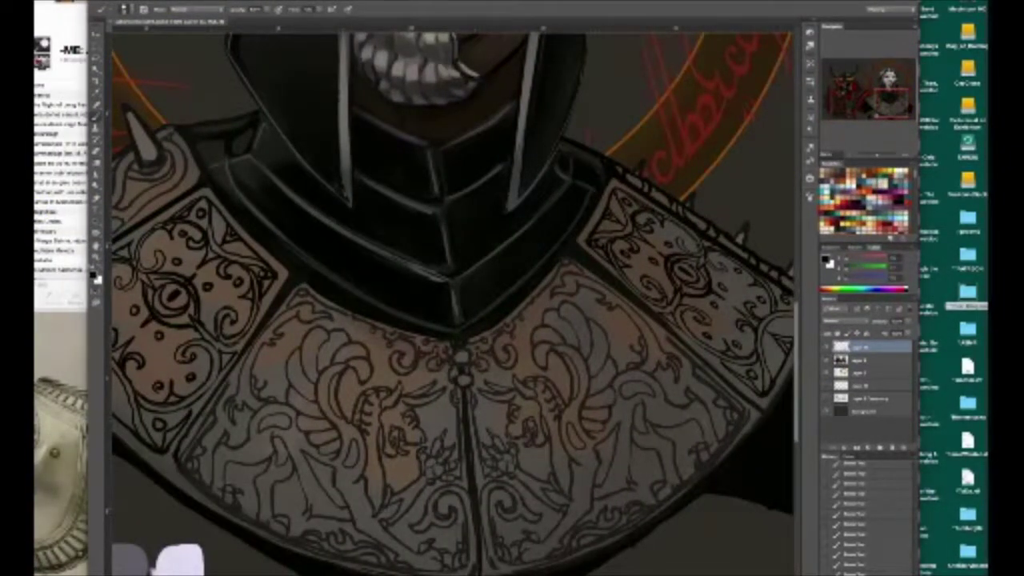
pyautogui.press('super+v')
# Sample light and mid tones from the photo's metallic collar and dab them as swatches beside the armour
pyautogui.keyDown('alt'); pyautogui.click(540, 385); pyautogui.keyUp('alt')
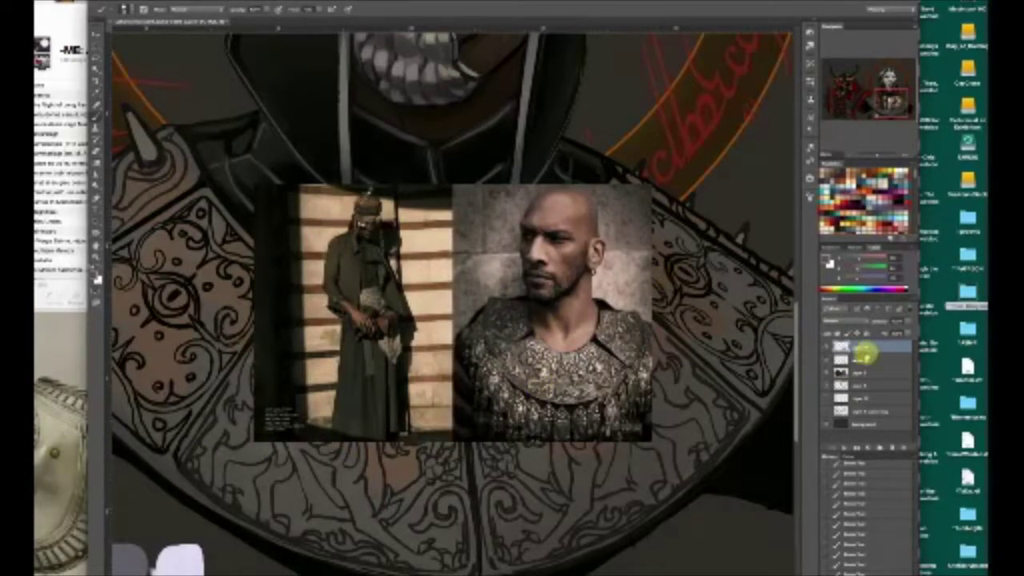
pyautogui.click(832, 373)
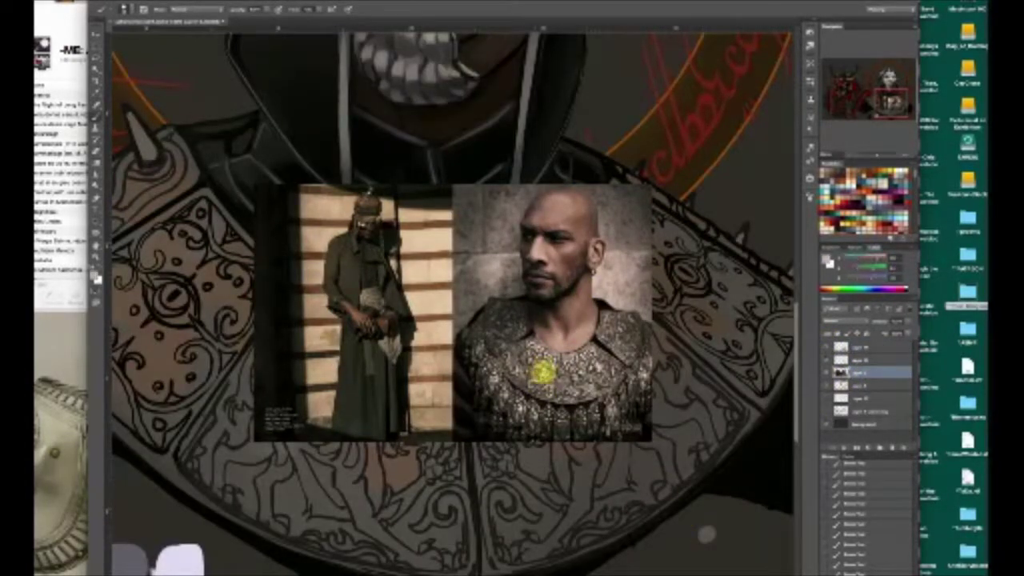
pyautogui.click(544, 380)
pyautogui.click(547, 372)
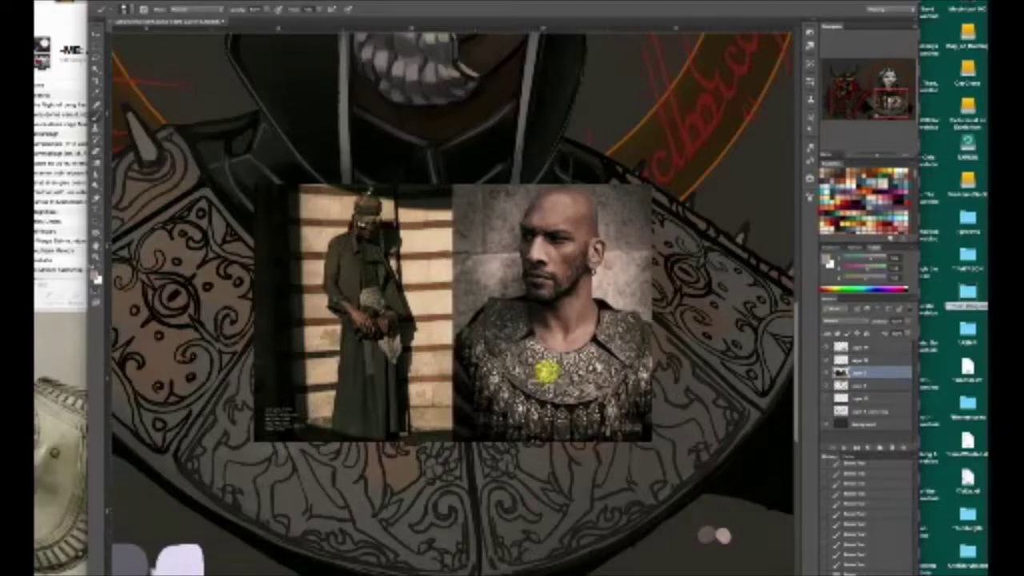
pyautogui.click(600, 367)
pyautogui.click(744, 525)
pyautogui.click(580, 383)
pyautogui.click(692, 528)
# Sample darker tones from the photo's collar and add them as swatches around the light ones
pyautogui.click(586, 394)
pyautogui.moveTo(587, 394); pyautogui.dragTo(515, 379)
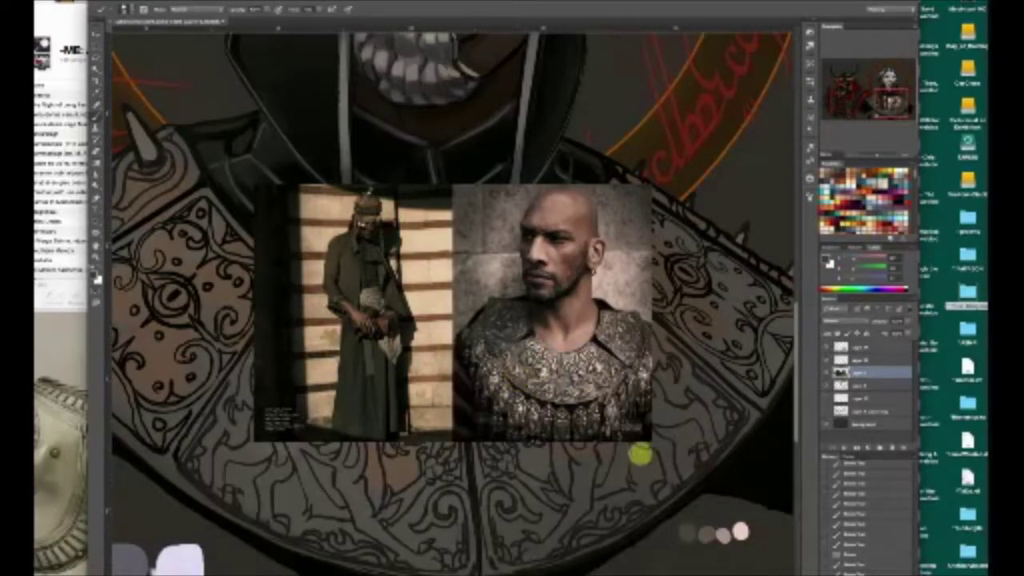
pyautogui.click(584, 420)
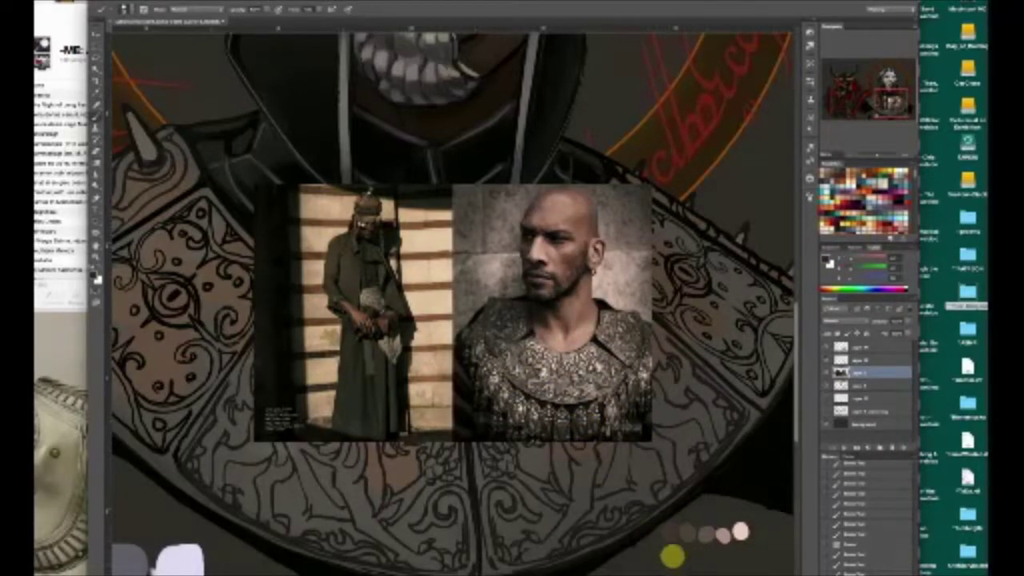
pyautogui.click(534, 400)
pyautogui.moveTo(605, 375); pyautogui.dragTo(601, 373)
pyautogui.moveTo(527, 376); pyautogui.dragTo(581, 374)
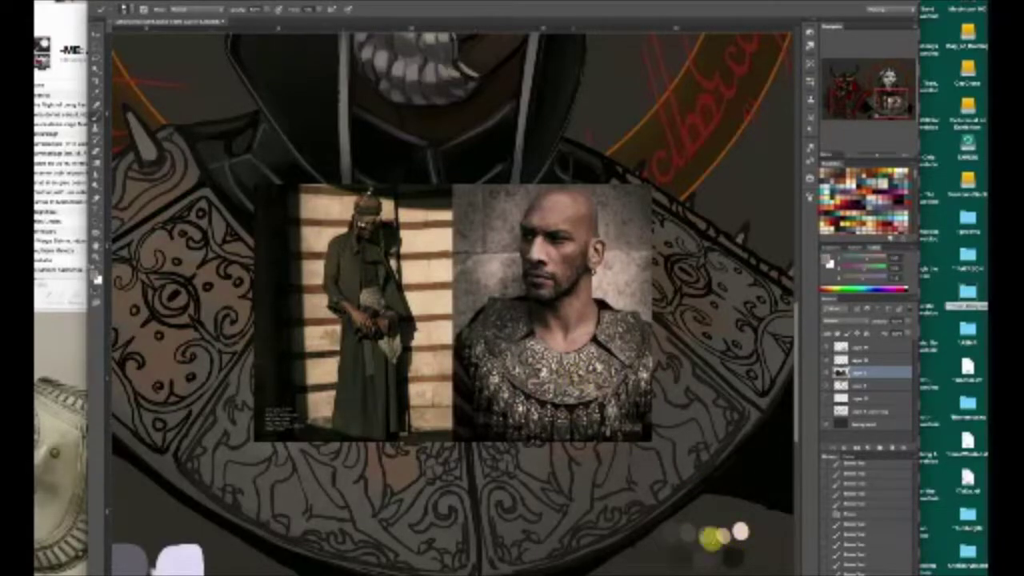
# Delete the pasted reference photo and add a new layer beneath the ornament lines
pyautogui.moveTo(845, 364); pyautogui.dragTo(905, 446)
pyautogui.click(828, 387)
pyautogui.click(828, 386)
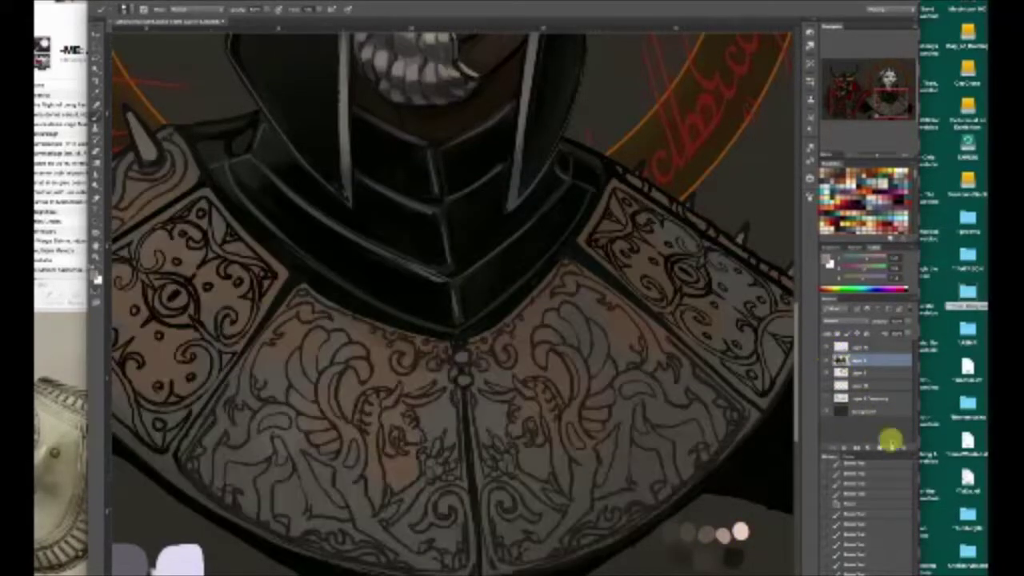
pyautogui.click(893, 446)
# Choose a pale pinkish-grey colour and fill in the wing, horns and neck of the beast on the opposite front plate
pyautogui.keyDown('alt'); pyautogui.click(712, 532); pyautogui.keyUp('alt')
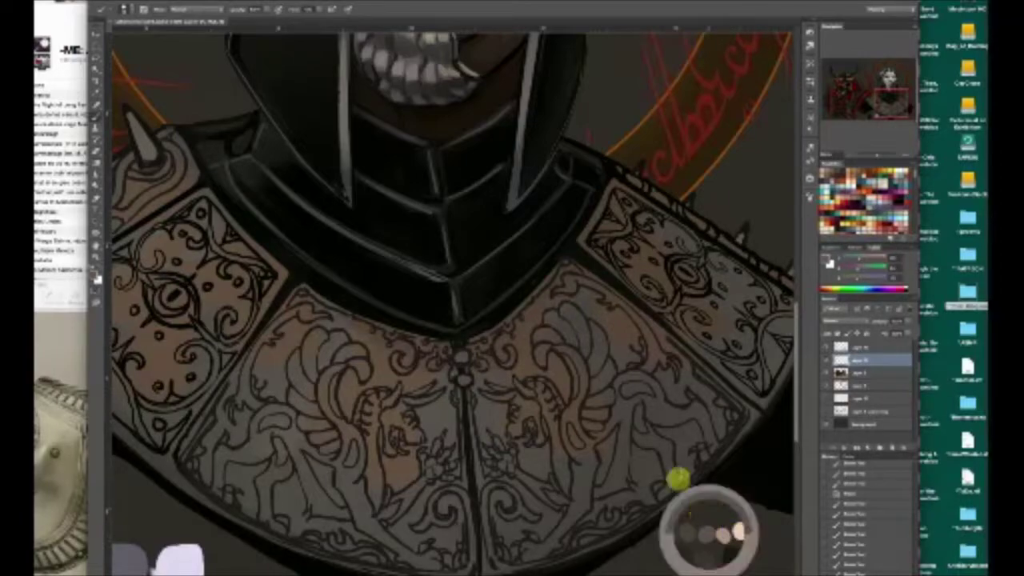
pyautogui.moveTo(580, 400); pyautogui.dragTo(581, 449)
pyautogui.press('super+z')
pyautogui.click(96, 273)
pyautogui.click(623, 127)
pyautogui.press('Return')
pyautogui.moveTo(543, 352)
pyautogui.mouseDown()
pyautogui.moveTo(551, 320)
pyautogui.moveTo(564, 331)
pyautogui.moveTo(572, 310)
pyautogui.moveTo(572, 358)
pyautogui.moveTo(570, 318)
pyautogui.moveTo(604, 372)
pyautogui.moveTo(610, 436)
pyautogui.mouseUp()
pyautogui.moveTo(489, 387)
pyautogui.mouseDown()
pyautogui.moveTo(527, 386)
pyautogui.moveTo(575, 423)
pyautogui.moveTo(540, 412)
pyautogui.moveTo(558, 460)
pyautogui.moveTo(569, 419)
pyautogui.mouseUp()
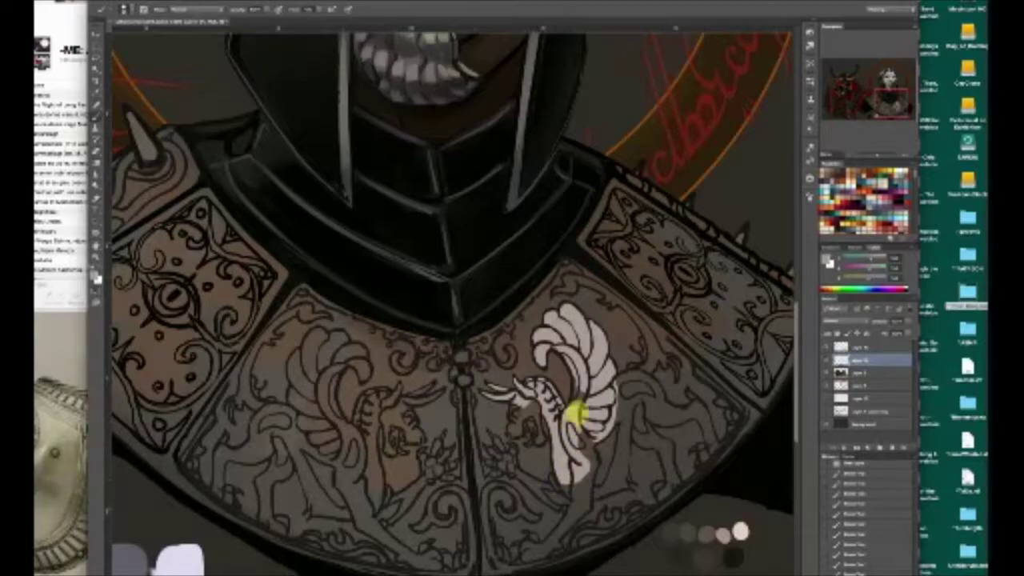
# Fill the same beast's head, raised clawed forepaw and chest with the pale pinkish-grey colour
pyautogui.moveTo(569, 282); pyautogui.dragTo(593, 270)
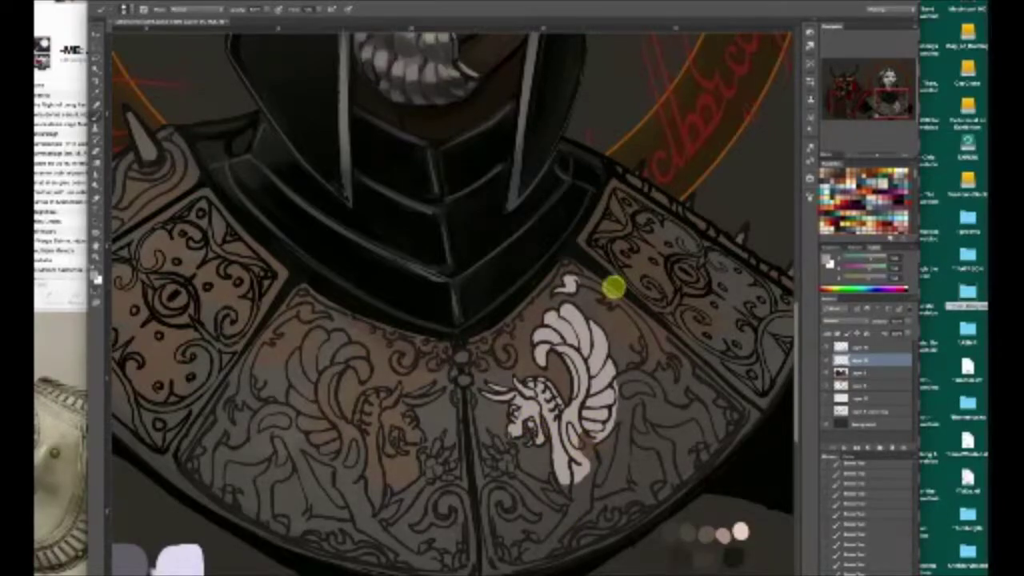
pyautogui.scroll(1, 613, 285)
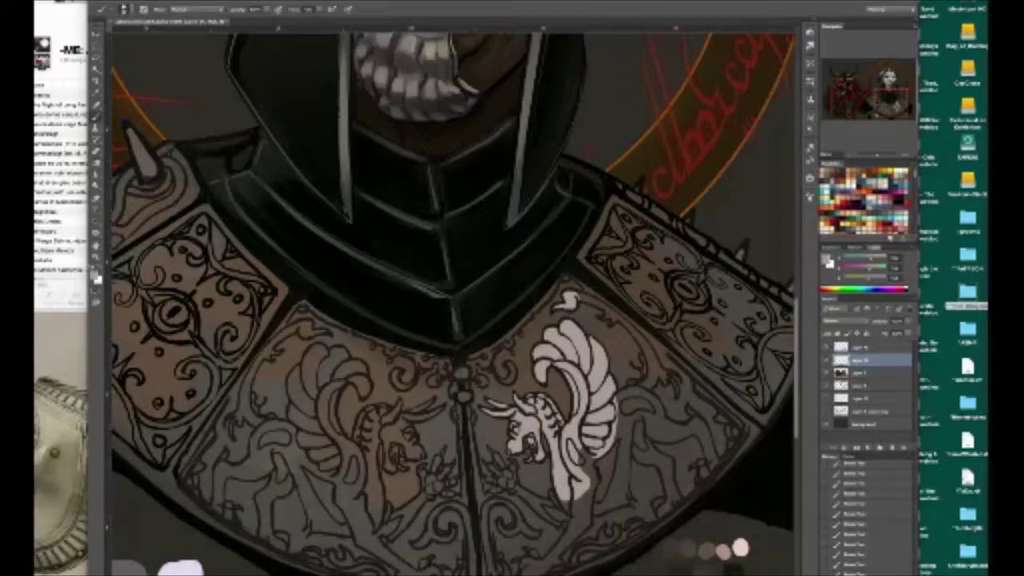
pyautogui.click(502, 478)
pyautogui.moveTo(489, 447)
pyautogui.mouseDown()
pyautogui.moveTo(513, 464)
pyautogui.moveTo(515, 485)
pyautogui.moveTo(496, 493)
pyautogui.moveTo(541, 507)
pyautogui.mouseUp()
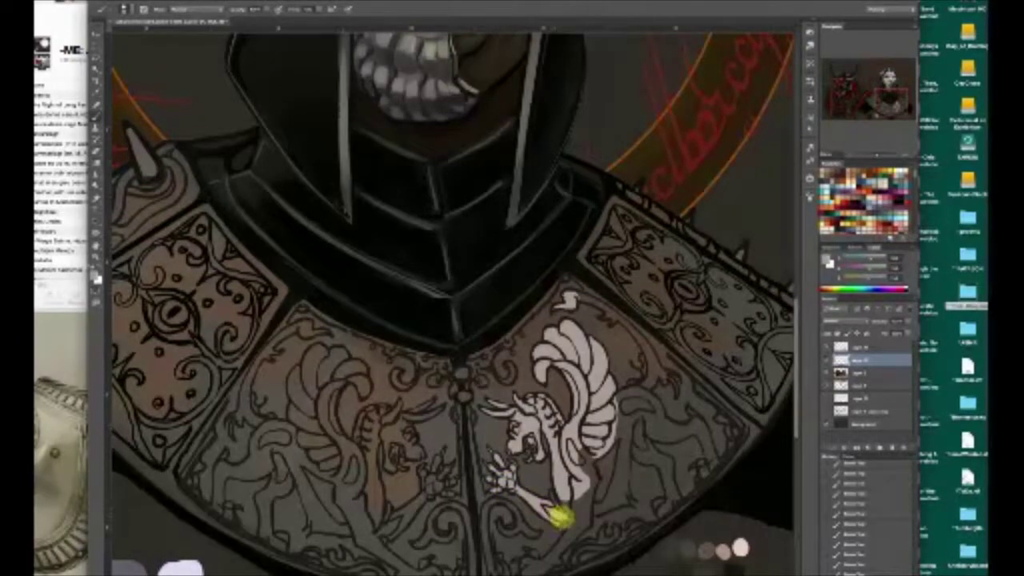
pyautogui.moveTo(595, 435)
pyautogui.mouseDown()
pyautogui.moveTo(593, 496)
pyautogui.moveTo(632, 393)
pyautogui.mouseUp()
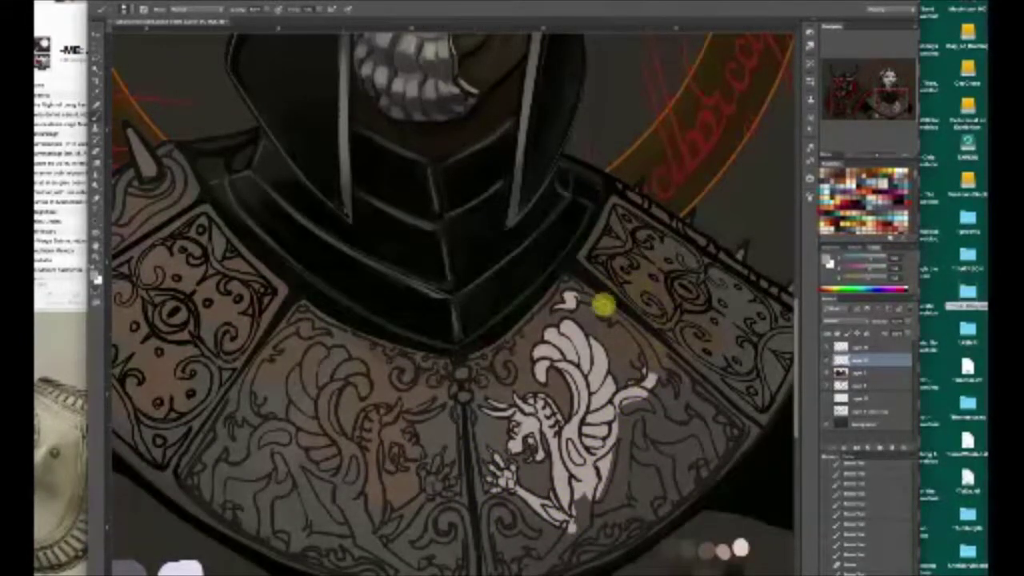
# Paint the beast's long curving tail and its pointed tufts in the pale colour
pyautogui.moveTo(577, 293)
pyautogui.mouseDown()
pyautogui.moveTo(637, 336)
pyautogui.moveTo(654, 377)
pyautogui.mouseUp()
pyautogui.moveTo(610, 319); pyautogui.dragTo(633, 343)
pyautogui.moveTo(666, 373); pyautogui.dragTo(675, 381)
pyautogui.moveTo(675, 381)
pyautogui.mouseDown()
pyautogui.moveTo(676, 418)
pyautogui.moveTo(682, 385)
pyautogui.mouseUp()
# Fill the beast's lower foreleg, body, haunch and hind legs with the pale colour
pyautogui.moveTo(517, 559)
pyautogui.mouseDown()
pyautogui.moveTo(585, 501)
pyautogui.moveTo(588, 484)
pyautogui.mouseUp()
pyautogui.moveTo(627, 416)
pyautogui.mouseDown()
pyautogui.moveTo(625, 455)
pyautogui.moveTo(645, 420)
pyautogui.mouseUp()
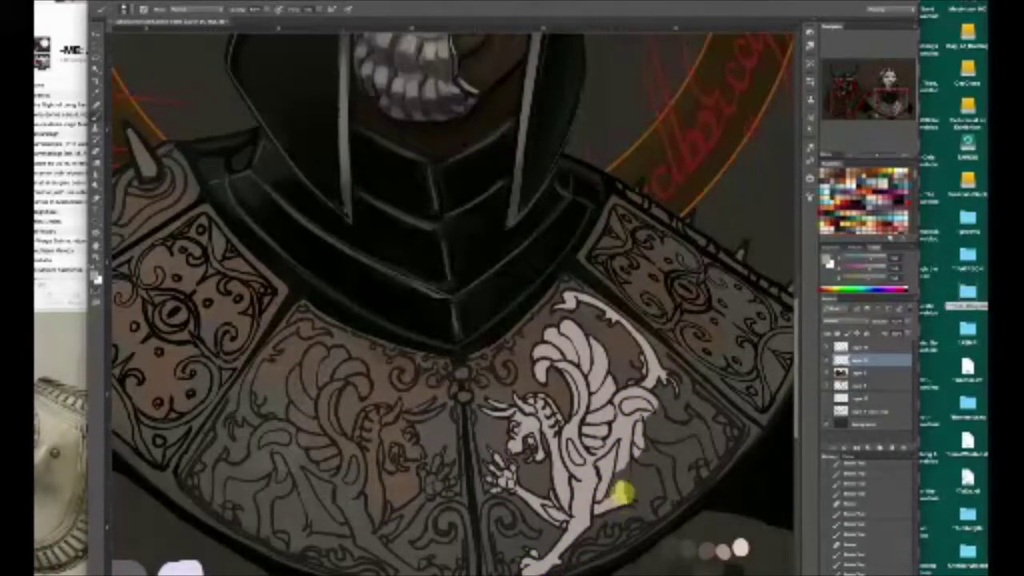
pyautogui.moveTo(684, 433)
pyautogui.mouseDown()
pyautogui.moveTo(690, 418)
pyautogui.moveTo(698, 466)
pyautogui.mouseUp()
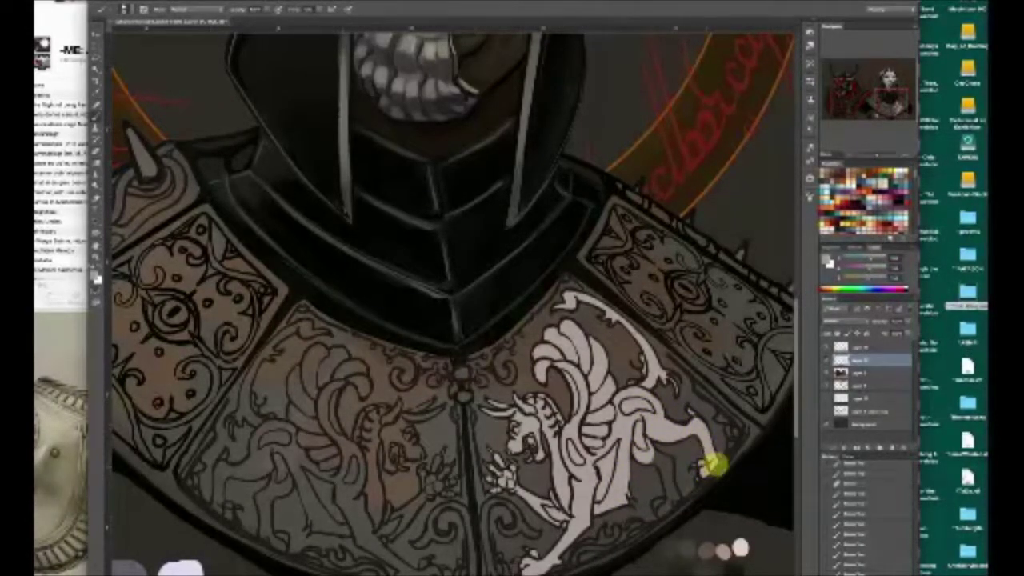
pyautogui.moveTo(659, 457); pyautogui.dragTo(666, 488)
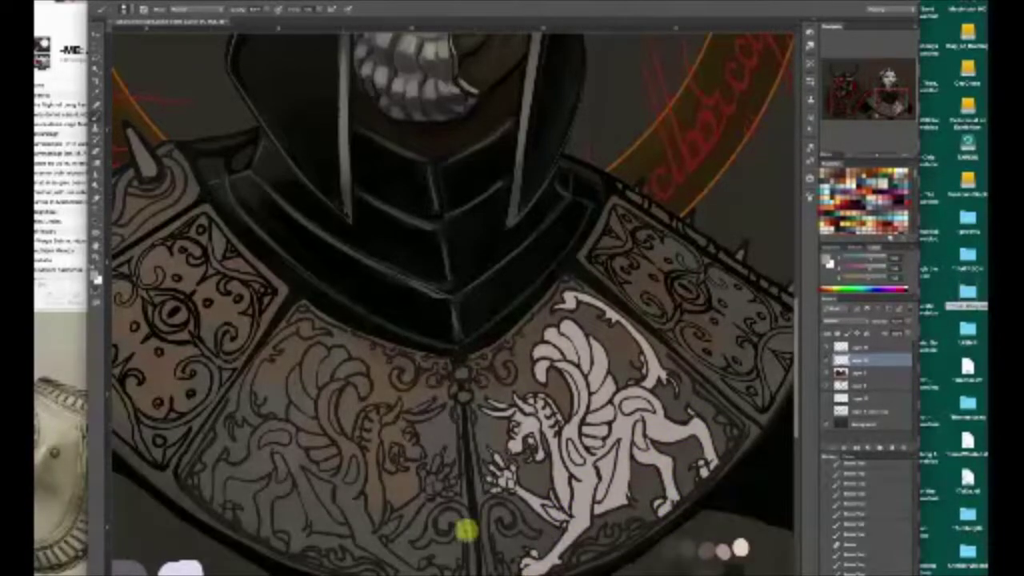
# Sample a dark swatch and paint over the gap beneath the beast's belly and the hollow above its haunch
pyautogui.keyDown('alt'); pyautogui.click(682, 552); pyautogui.keyUp('alt')
pyautogui.moveTo(601, 464); pyautogui.dragTo(617, 446)
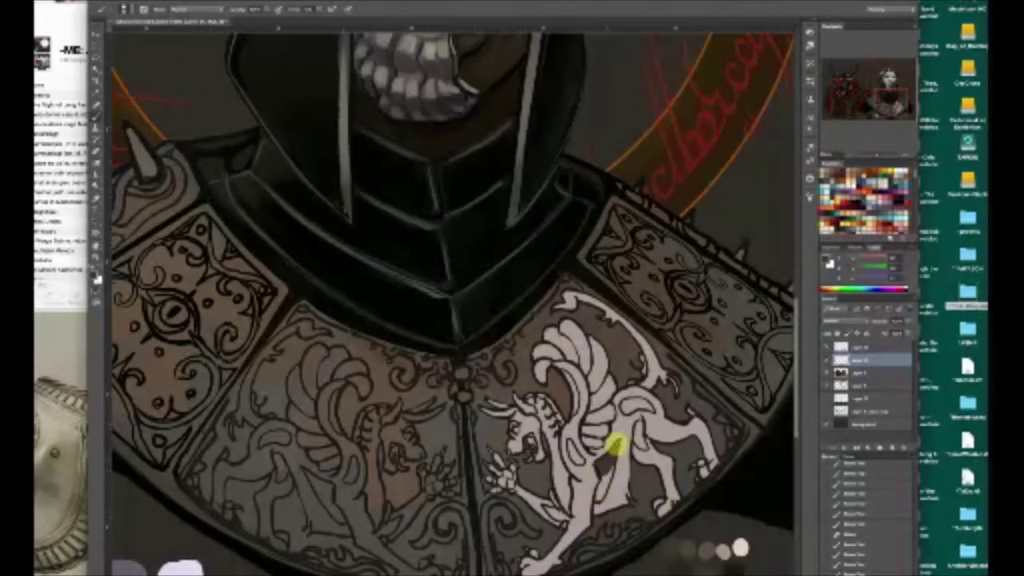
pyautogui.moveTo(629, 409); pyautogui.dragTo(656, 409)
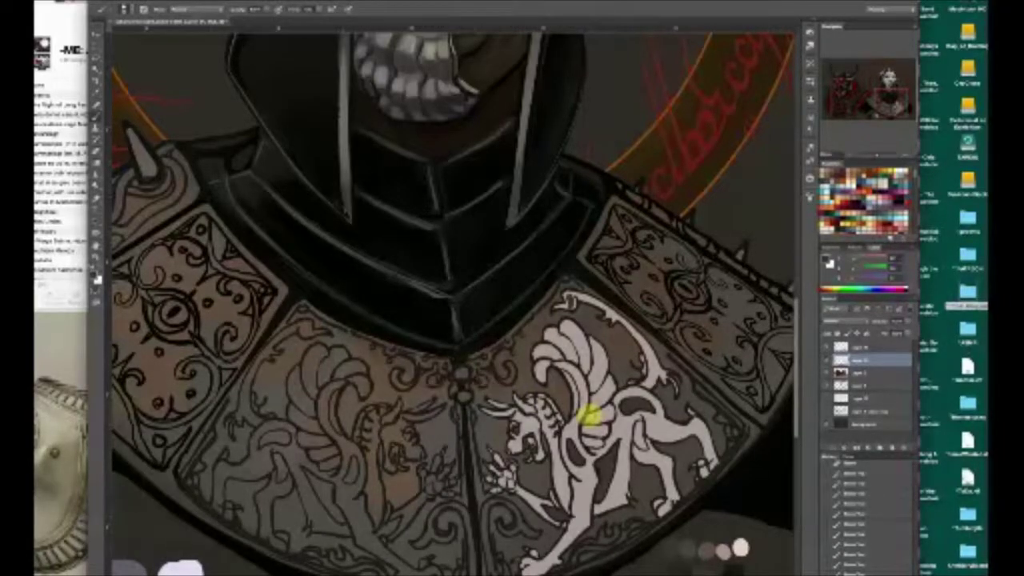
# Undo the last dark paint strokes around the right-hand beast's haunch and belly
pyautogui.press('super+alt+z')
pyautogui.press('super+alt+z')
pyautogui.press('super+alt+z')
pyautogui.press('super+alt+z')
# Pick a copper-orange swatch and paint the right beast plate's neckline edge, centre edge and adjoining scrollwork
pyautogui.click(845, 216)
pyautogui.click(496, 356)
pyautogui.moveTo(514, 335)
pyautogui.mouseDown()
pyautogui.moveTo(504, 304)
pyautogui.moveTo(514, 333)
pyautogui.moveTo(473, 376)
pyautogui.moveTo(560, 283)
pyautogui.mouseUp()
pyautogui.click(865, 208)
pyautogui.moveTo(502, 363)
pyautogui.mouseDown()
pyautogui.moveTo(513, 341)
pyautogui.moveTo(472, 357)
pyautogui.moveTo(493, 367)
pyautogui.moveTo(465, 382)
pyautogui.moveTo(473, 466)
pyautogui.moveTo(476, 483)
pyautogui.moveTo(468, 416)
pyautogui.moveTo(484, 523)
pyautogui.moveTo(487, 502)
pyautogui.moveTo(517, 513)
pyautogui.moveTo(496, 503)
pyautogui.moveTo(507, 503)
pyautogui.moveTo(502, 528)
pyautogui.moveTo(536, 532)
pyautogui.moveTo(486, 531)
pyautogui.mouseUp()
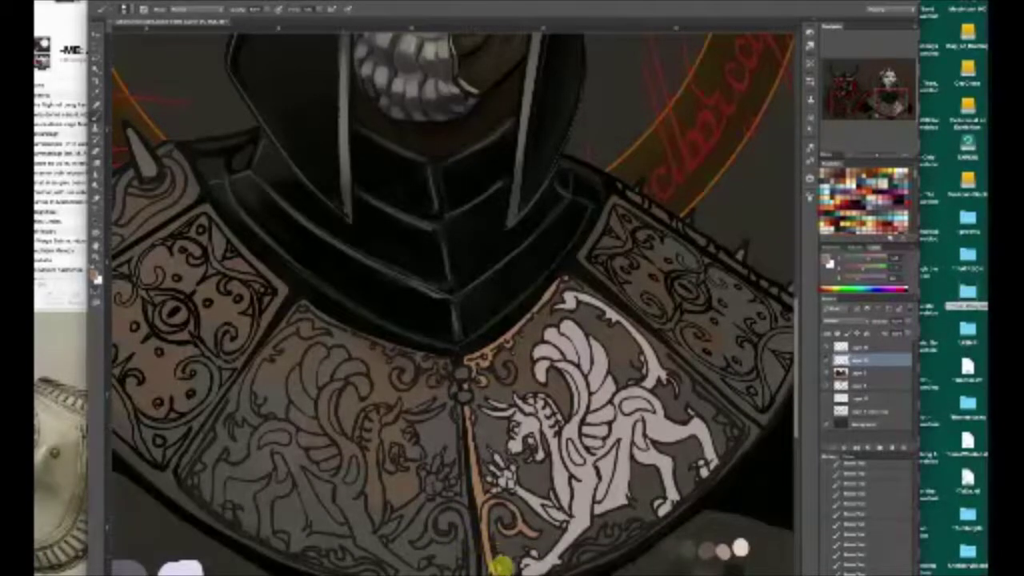
pyautogui.moveTo(498, 372)
pyautogui.mouseDown()
pyautogui.moveTo(494, 354)
pyautogui.moveTo(507, 365)
pyautogui.mouseUp()
pyautogui.moveTo(559, 287); pyautogui.dragTo(581, 288)
pyautogui.moveTo(888, 108); pyautogui.dragTo(894, 111)
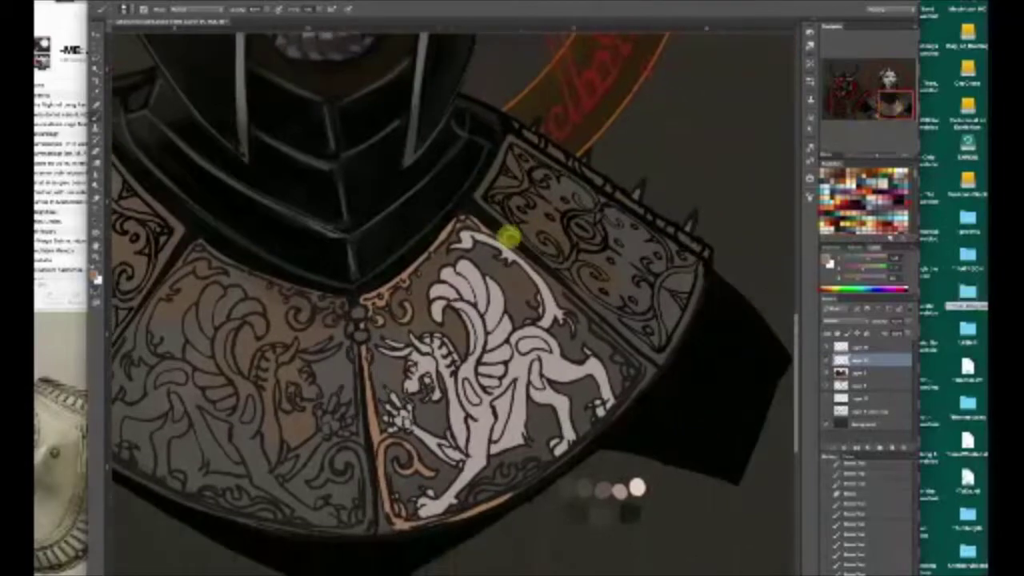
# Paint the right beast plate's outer and lower borders and lower foliage copper, and tidy the centre seam with a sampled dark colour
pyautogui.moveTo(467, 217); pyautogui.dragTo(582, 306)
pyautogui.moveTo(465, 210); pyautogui.dragTo(640, 360)
pyautogui.moveTo(606, 428)
pyautogui.mouseDown()
pyautogui.moveTo(496, 500)
pyautogui.moveTo(627, 401)
pyautogui.moveTo(646, 366)
pyautogui.moveTo(624, 357)
pyautogui.moveTo(629, 378)
pyautogui.moveTo(391, 519)
pyautogui.moveTo(418, 525)
pyautogui.moveTo(528, 484)
pyautogui.mouseUp()
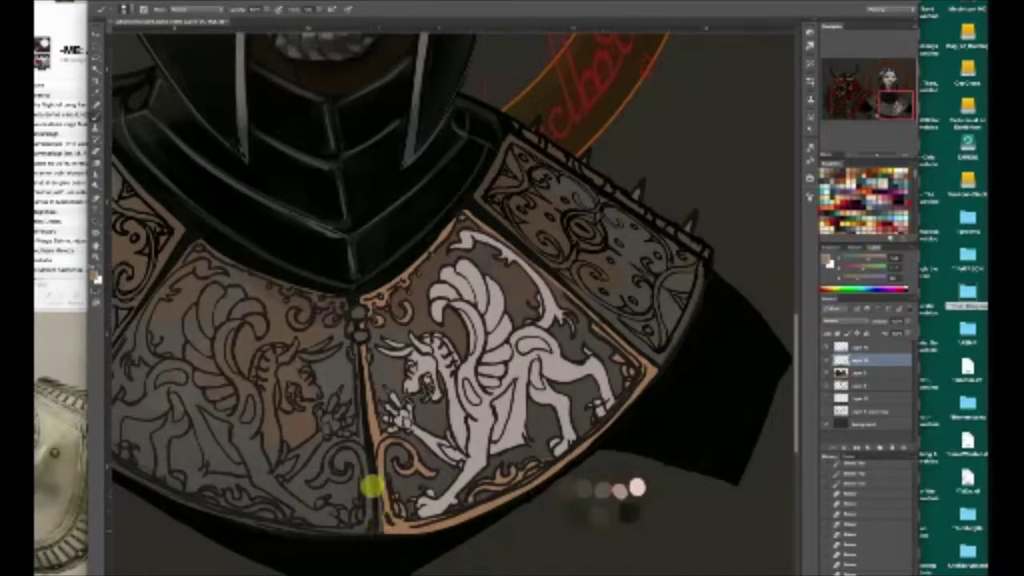
pyautogui.keyDown('alt'); pyautogui.click(373, 486); pyautogui.keyUp('alt')
pyautogui.moveTo(375, 487); pyautogui.dragTo(387, 534)
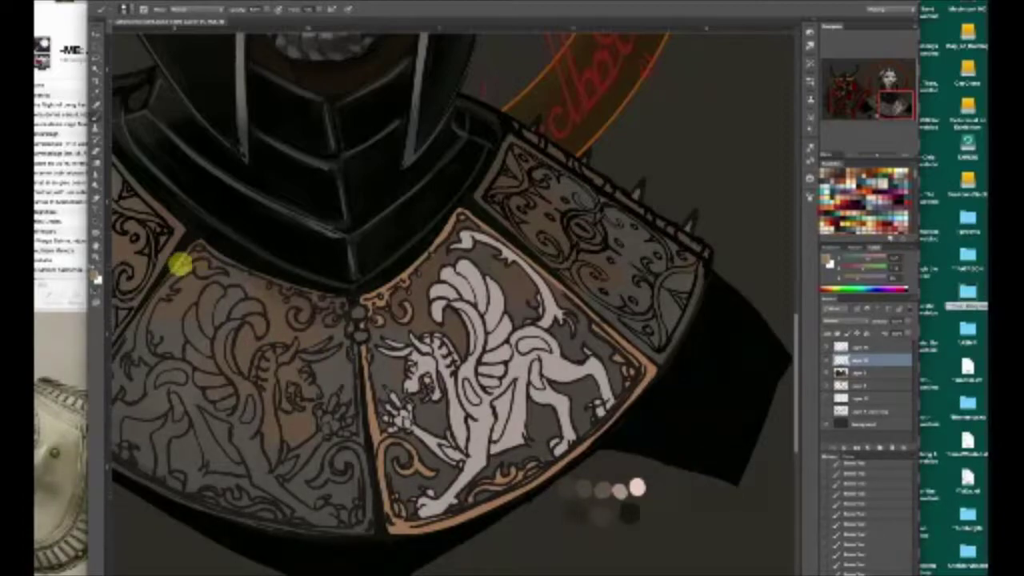
# Paint the left beast plate's neckline trim, centre scroll and lower border in the copper colour
pyautogui.moveTo(183, 256)
pyautogui.mouseDown()
pyautogui.moveTo(269, 286)
pyautogui.moveTo(319, 298)
pyautogui.moveTo(280, 282)
pyautogui.moveTo(307, 292)
pyautogui.moveTo(264, 288)
pyautogui.moveTo(310, 309)
pyautogui.mouseUp()
pyautogui.moveTo(200, 245)
pyautogui.mouseDown()
pyautogui.moveTo(348, 297)
pyautogui.moveTo(349, 322)
pyautogui.mouseUp()
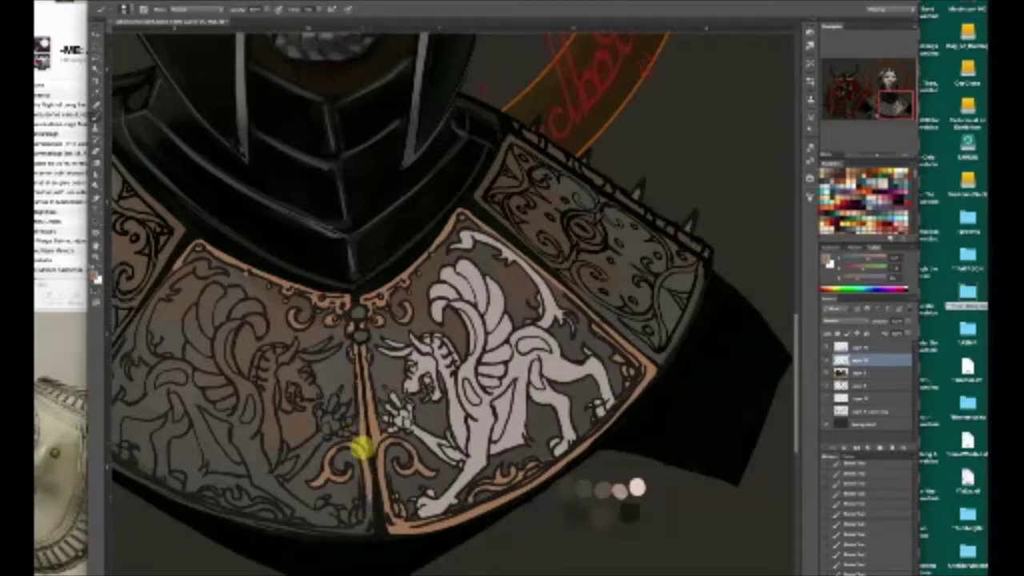
pyautogui.moveTo(213, 503)
pyautogui.mouseDown()
pyautogui.moveTo(311, 533)
pyautogui.moveTo(346, 533)
pyautogui.mouseUp()
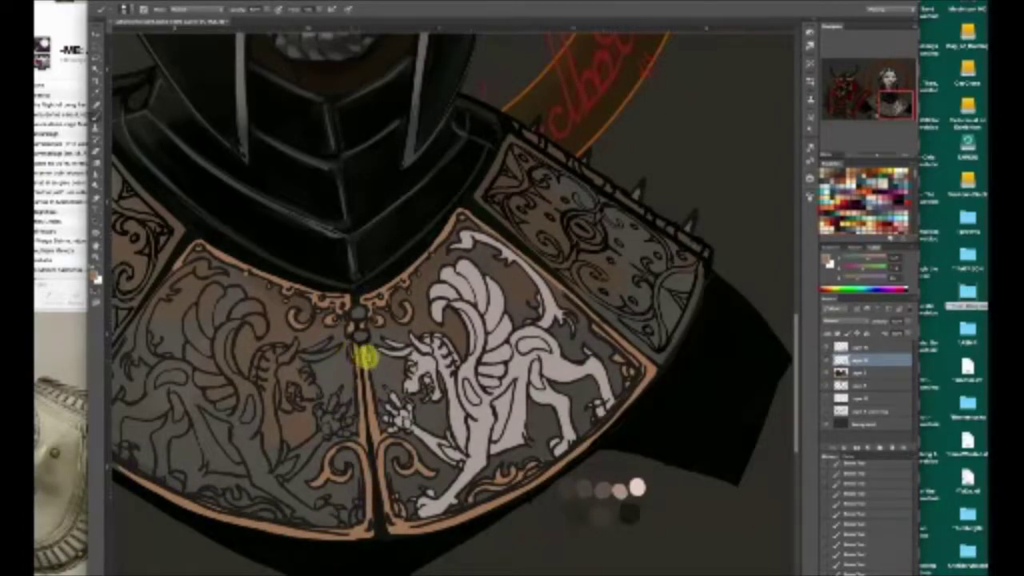
# Paint the left beast plate's outer side border and corner details copper, resampling colours from the artwork
pyautogui.moveTo(898, 109); pyautogui.dragTo(891, 113)
pyautogui.moveTo(264, 320); pyautogui.dragTo(249, 344)
pyautogui.press('super+z')
pyautogui.moveTo(345, 212); pyautogui.dragTo(305, 260)
pyautogui.moveTo(355, 206)
pyautogui.mouseDown()
pyautogui.moveTo(283, 297)
pyautogui.moveTo(219, 360)
pyautogui.moveTo(252, 409)
pyautogui.moveTo(225, 387)
pyautogui.moveTo(234, 399)
pyautogui.moveTo(269, 426)
pyautogui.moveTo(228, 377)
pyautogui.moveTo(296, 442)
pyautogui.moveTo(213, 390)
pyautogui.moveTo(217, 399)
pyautogui.moveTo(224, 371)
pyautogui.moveTo(225, 401)
pyautogui.moveTo(260, 320)
pyautogui.moveTo(314, 243)
pyautogui.moveTo(278, 287)
pyautogui.moveTo(357, 200)
pyautogui.moveTo(334, 223)
pyautogui.moveTo(344, 206)
pyautogui.moveTo(382, 227)
pyautogui.moveTo(243, 389)
pyautogui.moveTo(252, 349)
pyautogui.moveTo(350, 210)
pyautogui.mouseUp()
pyautogui.keyDown('alt'); pyautogui.click(228, 390); pyautogui.keyUp('alt')
pyautogui.keyDown('alt'); pyautogui.click(270, 309); pyautogui.keyUp('alt')
pyautogui.keyDown('alt'); pyautogui.click(338, 219); pyautogui.keyUp('alt')
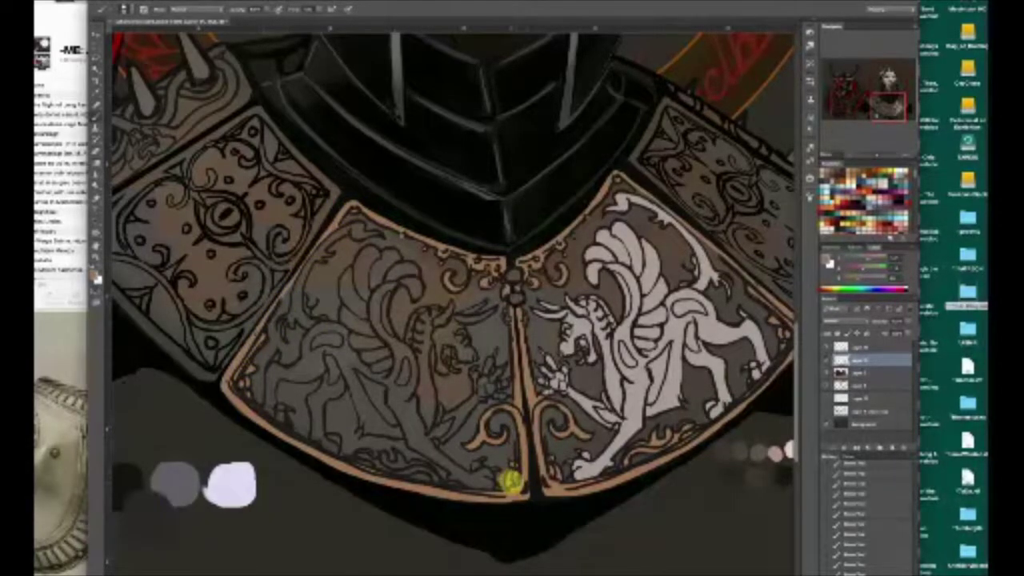
# Colour the foliage along the left beast plate's lower edge copper and touch up the matching foliage on the right plate
pyautogui.moveTo(378, 466); pyautogui.dragTo(455, 484)
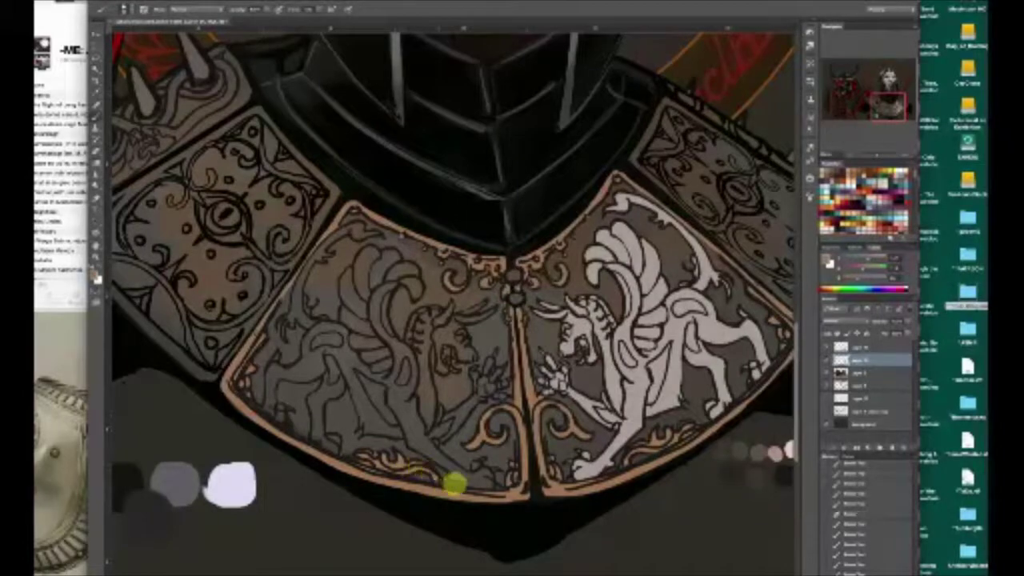
pyautogui.moveTo(365, 457); pyautogui.dragTo(373, 450)
pyautogui.moveTo(678, 422); pyautogui.dragTo(682, 433)
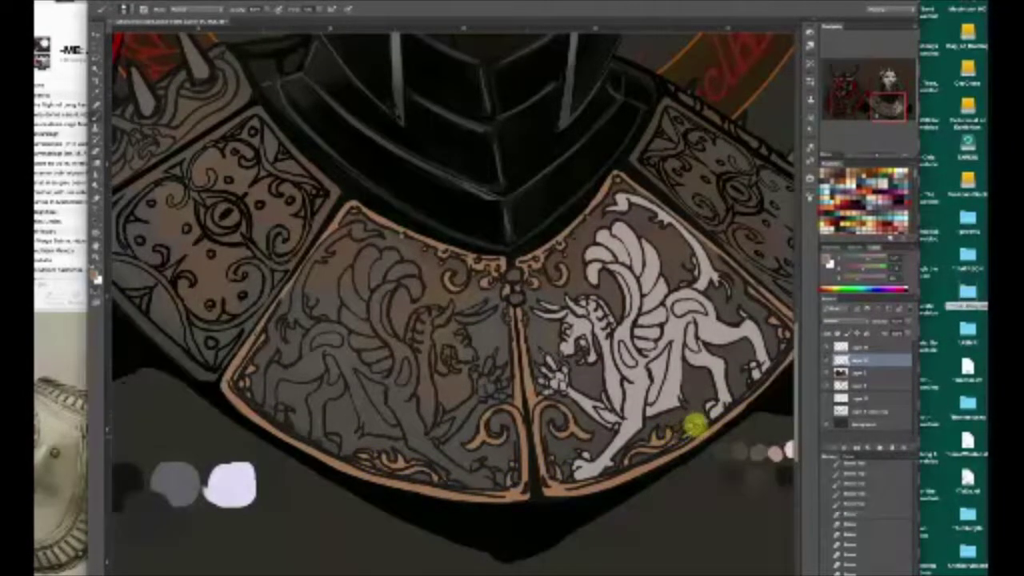
# Fill the left beast's curving tail, haunch, hind legs, body and wing with the pale pinkish-grey colour
pyautogui.moveTo(294, 304)
pyautogui.mouseDown()
pyautogui.moveTo(313, 326)
pyautogui.moveTo(306, 267)
pyautogui.moveTo(334, 238)
pyautogui.moveTo(377, 234)
pyautogui.mouseUp()
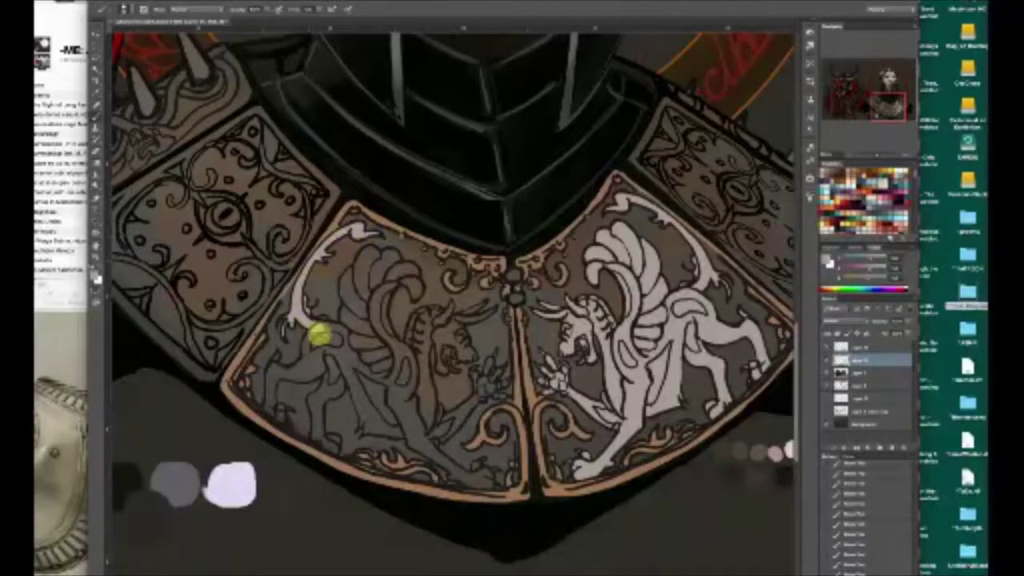
pyautogui.moveTo(315, 342); pyautogui.dragTo(326, 318)
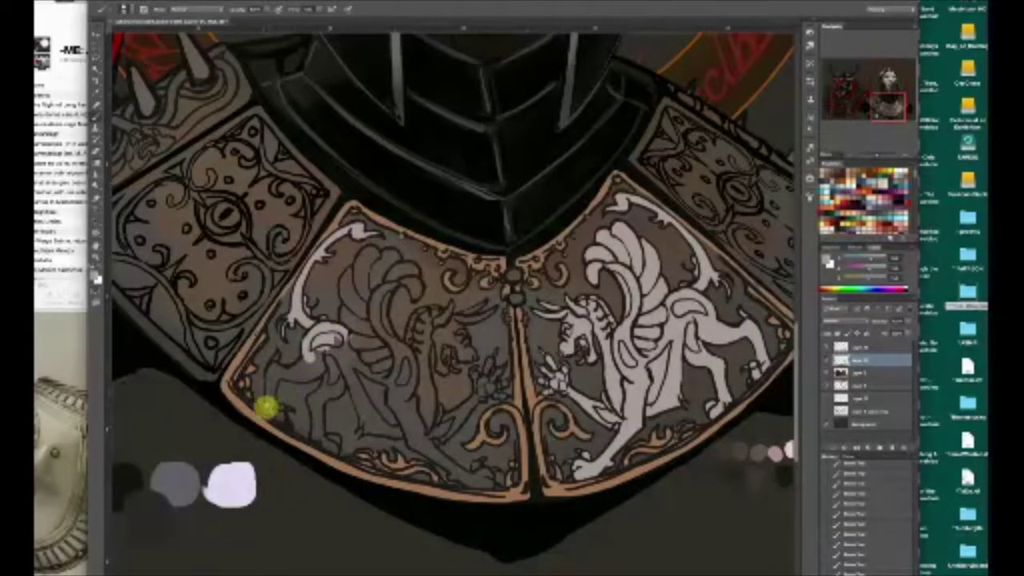
pyautogui.moveTo(288, 409); pyautogui.dragTo(273, 366)
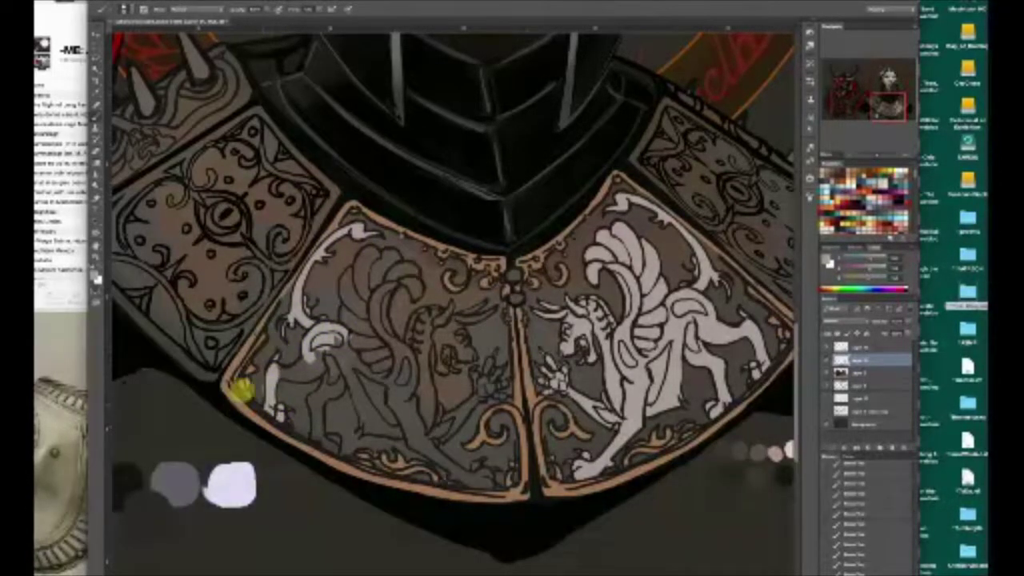
pyautogui.moveTo(314, 398)
pyautogui.mouseDown()
pyautogui.moveTo(318, 437)
pyautogui.moveTo(312, 393)
pyautogui.moveTo(336, 366)
pyautogui.moveTo(304, 343)
pyautogui.moveTo(304, 377)
pyautogui.moveTo(279, 365)
pyautogui.moveTo(355, 354)
pyautogui.moveTo(361, 338)
pyautogui.moveTo(406, 393)
pyautogui.moveTo(359, 391)
pyautogui.moveTo(366, 428)
pyautogui.moveTo(353, 292)
pyautogui.moveTo(400, 350)
pyautogui.moveTo(385, 287)
pyautogui.moveTo(416, 290)
pyautogui.moveTo(370, 296)
pyautogui.moveTo(343, 224)
pyautogui.mouseUp()
# Fill the left beast's head, neck, raised clawed forepaw and lower foreleg with the pale colour
pyautogui.moveTo(412, 336)
pyautogui.mouseDown()
pyautogui.moveTo(418, 320)
pyautogui.moveTo(484, 302)
pyautogui.moveTo(464, 348)
pyautogui.moveTo(453, 344)
pyautogui.moveTo(427, 365)
pyautogui.moveTo(432, 356)
pyautogui.moveTo(467, 364)
pyautogui.moveTo(457, 345)
pyautogui.moveTo(467, 350)
pyautogui.mouseUp()
pyautogui.press('e')
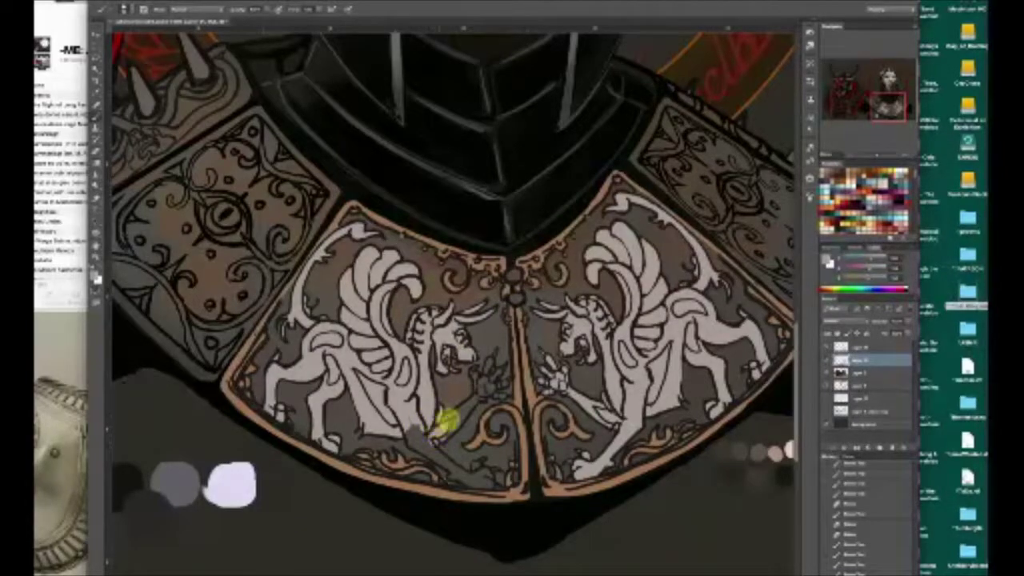
pyautogui.moveTo(446, 420)
pyautogui.mouseDown()
pyautogui.moveTo(476, 372)
pyautogui.moveTo(483, 391)
pyautogui.moveTo(492, 357)
pyautogui.moveTo(483, 375)
pyautogui.moveTo(506, 380)
pyautogui.moveTo(486, 437)
pyautogui.moveTo(504, 393)
pyautogui.mouseUp()
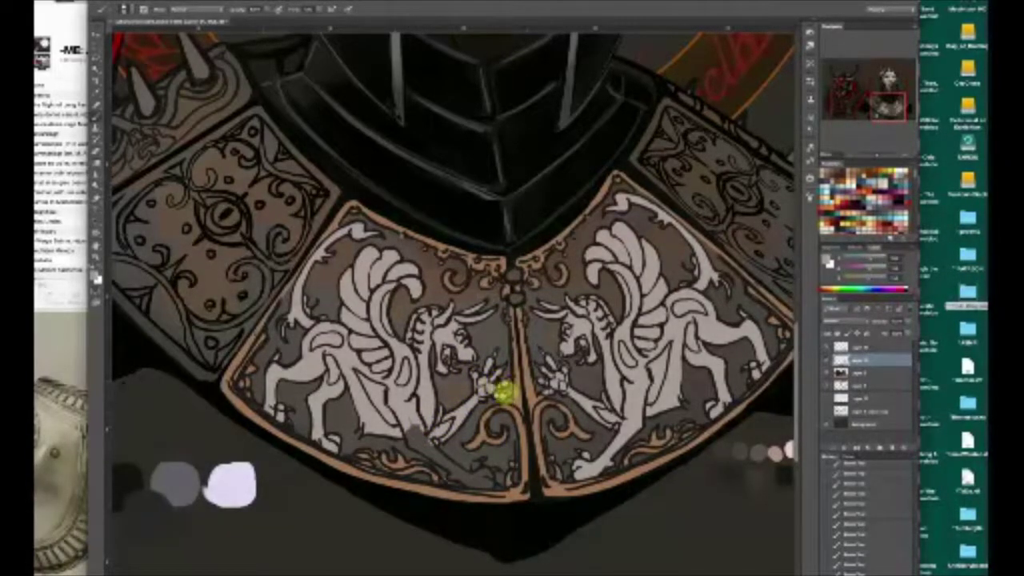
pyautogui.moveTo(469, 482)
pyautogui.mouseDown()
pyautogui.moveTo(419, 445)
pyautogui.moveTo(417, 422)
pyautogui.moveTo(477, 476)
pyautogui.mouseUp()
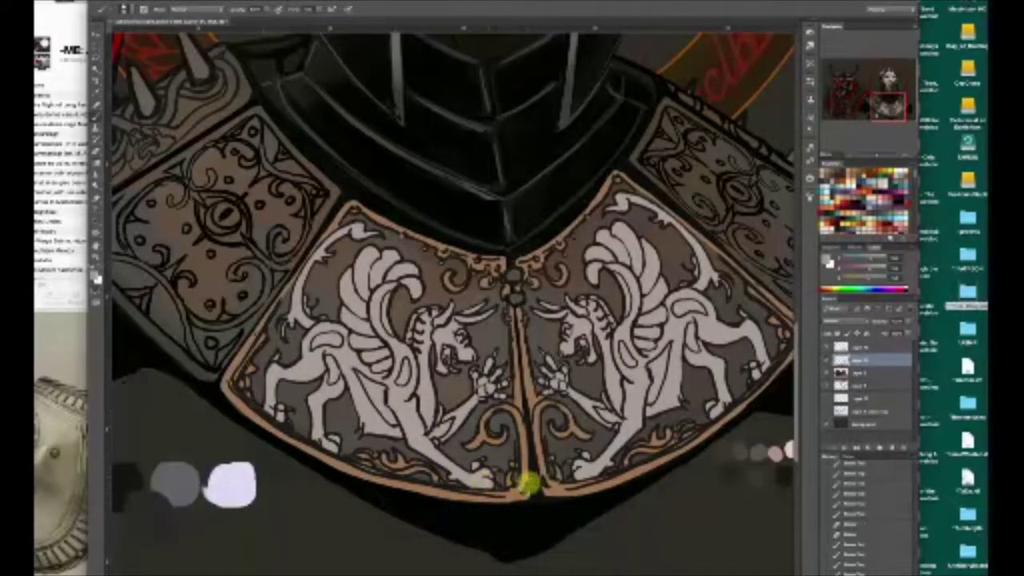
# Paint a pale curved band beneath the outermost spike of the left shoulder plate, undoing the unwanted stroke
pyautogui.press('super+minus')
pyautogui.press('super+minus')
pyautogui.press('super+minus')
pyautogui.press('super+minus')
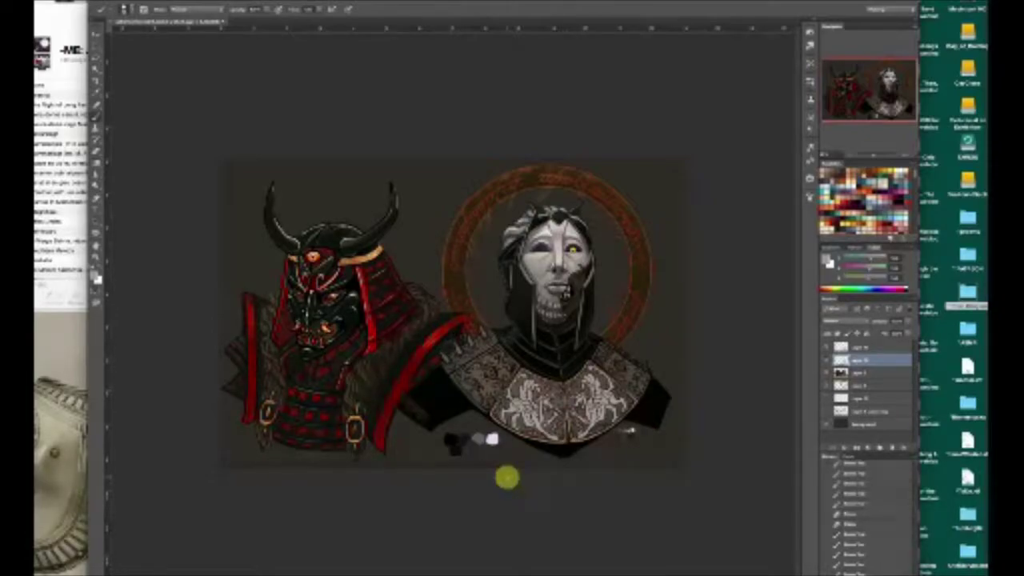
pyautogui.press('super+plus')
pyautogui.press('super+plus')
pyautogui.press('super+plus')
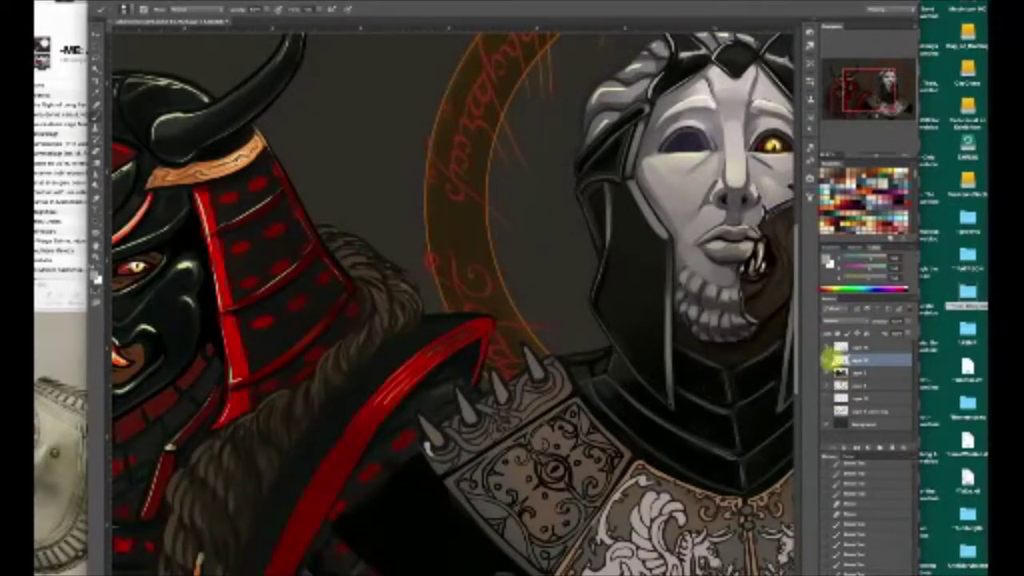
pyautogui.moveTo(426, 445); pyautogui.dragTo(452, 454)
pyautogui.press('super+z')
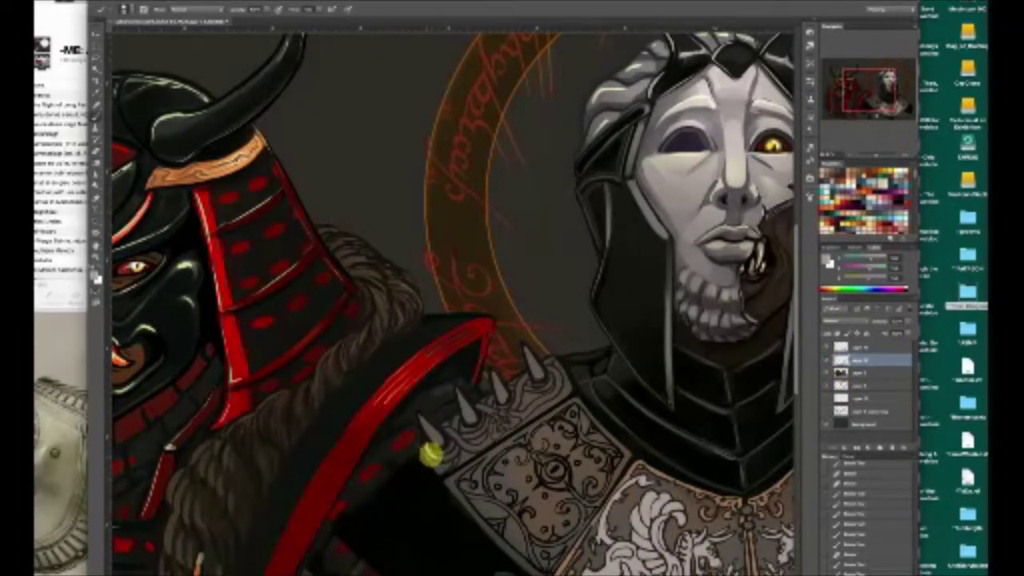
pyautogui.moveTo(870, 92); pyautogui.dragTo(886, 99)
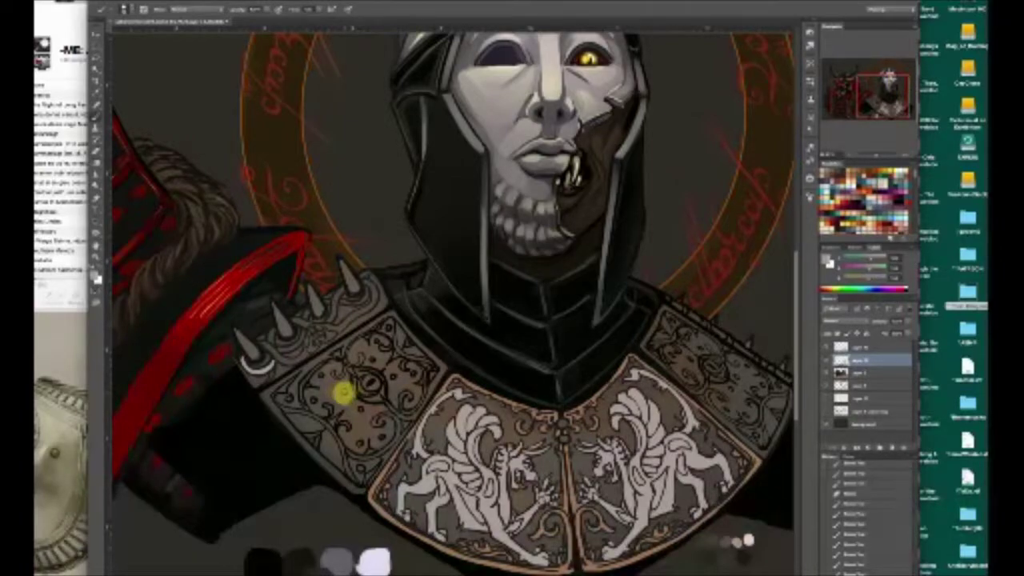
# Add a new layer and try painting sampled dark shading behind the beasts and across the plates with a larger brush
pyautogui.keyDown('alt'); pyautogui.click(707, 549); pyautogui.keyUp('alt')
pyautogui.moveTo(337, 374)
pyautogui.mouseDown()
pyautogui.moveTo(299, 325)
pyautogui.moveTo(344, 392)
pyautogui.mouseUp()
pyautogui.press('super+z')
pyautogui.click(891, 450)
pyautogui.press(']')
pyautogui.press(']')
pyautogui.press(']')
pyautogui.moveTo(480, 440); pyautogui.dragTo(510, 466)
pyautogui.hotkey('ctrl', 'z')
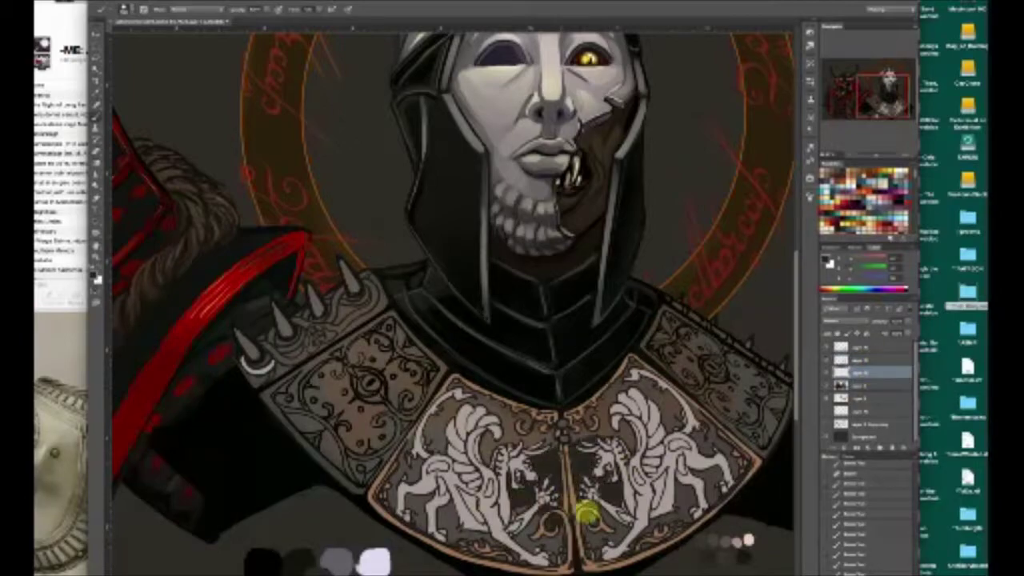
pyautogui.moveTo(320, 416)
pyautogui.mouseDown()
pyautogui.moveTo(371, 368)
pyautogui.moveTo(485, 446)
pyautogui.moveTo(499, 544)
pyautogui.moveTo(583, 430)
pyautogui.moveTo(726, 368)
pyautogui.moveTo(740, 383)
pyautogui.mouseUp()
pyautogui.press('super+minus')
pyautogui.press('super+minus')
pyautogui.press('super+minus')
pyautogui.press('super+alt+z')
pyautogui.press('super+alt+z')
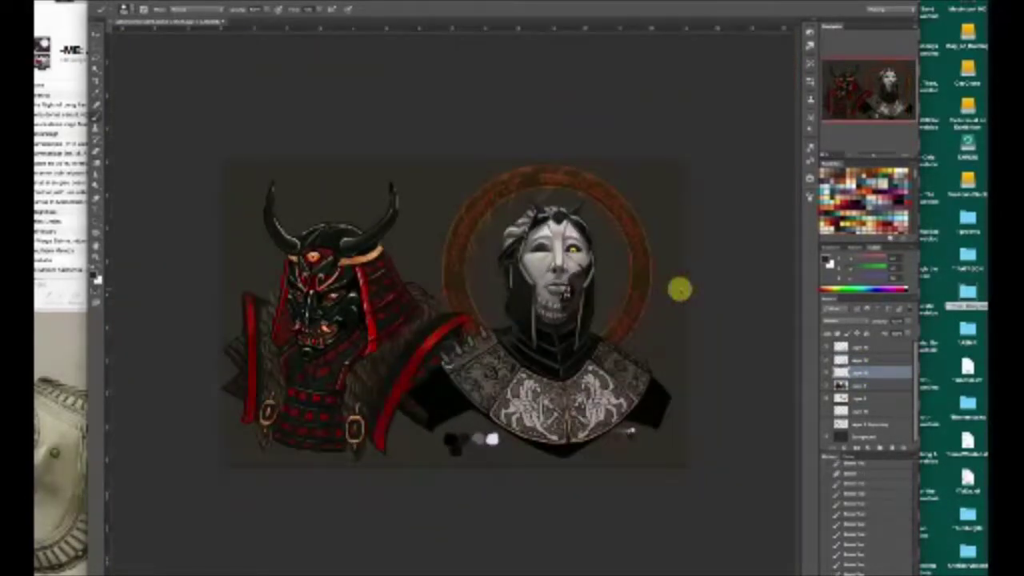
# Reselect the ornament colour layer and paint the scrollwork around the left shoulder plate's spikes in the pale colour
pyautogui.press('super+equal')
pyautogui.press('super+equal')
pyautogui.press('super+equal')
pyautogui.click(868, 360)
pyautogui.click(879, 107)
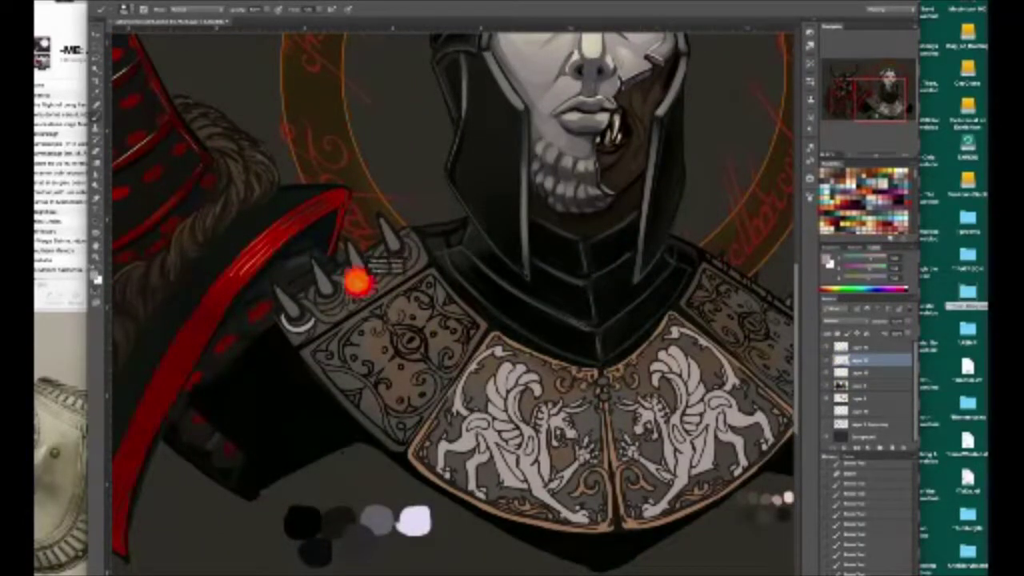
pyautogui.moveTo(303, 300)
pyautogui.mouseDown()
pyautogui.moveTo(327, 320)
pyautogui.moveTo(319, 290)
pyautogui.moveTo(346, 305)
pyautogui.mouseUp()
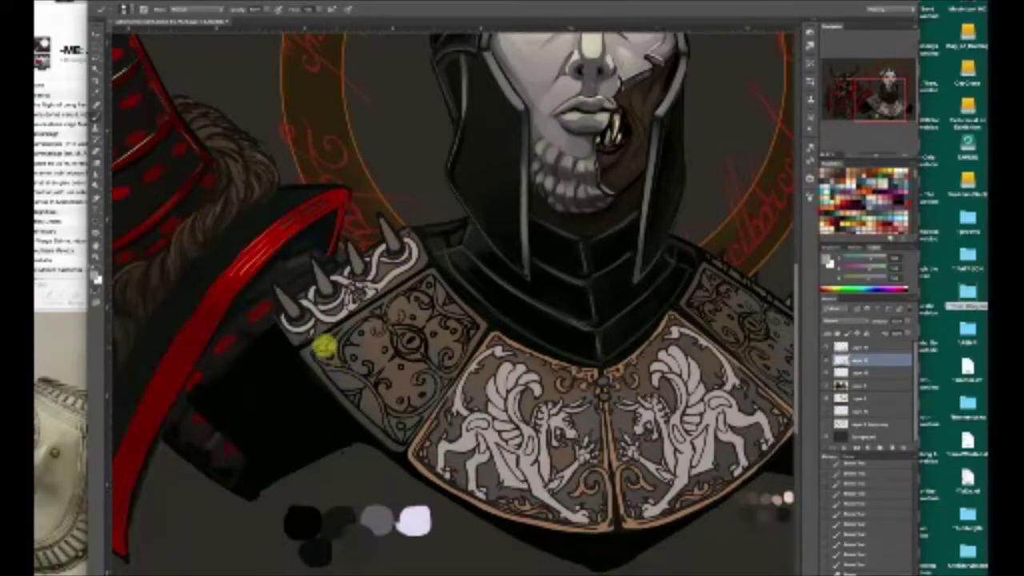
pyautogui.keyDown('alt'); pyautogui.click(744, 505); pyautogui.keyUp('alt')
pyautogui.moveTo(399, 337)
pyautogui.mouseDown()
pyautogui.moveTo(417, 351)
pyautogui.moveTo(409, 333)
pyautogui.mouseUp()
pyautogui.hotkey('ctrl', 'z')
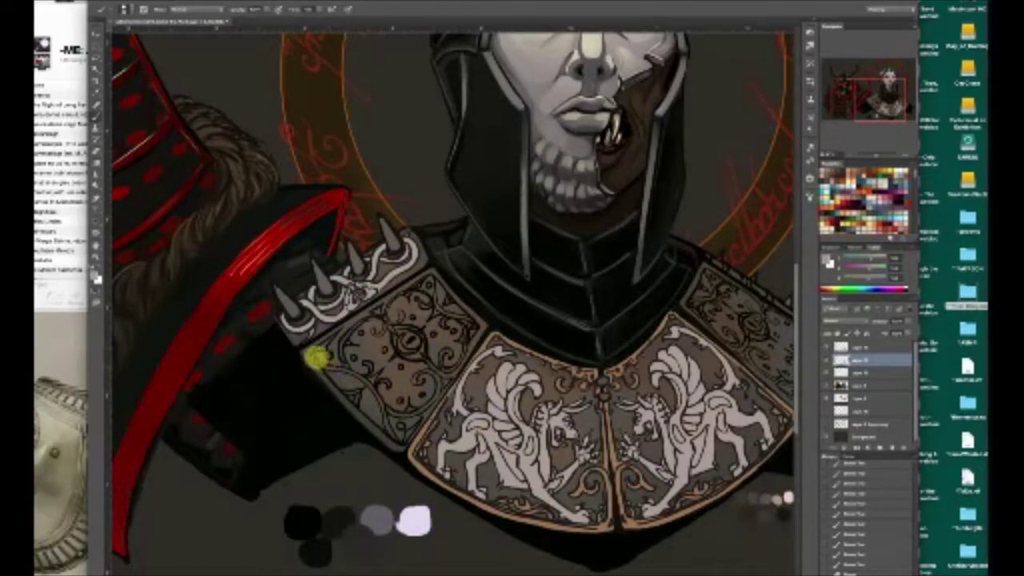
pyautogui.moveTo(327, 367)
pyautogui.mouseDown()
pyautogui.moveTo(377, 402)
pyautogui.moveTo(341, 382)
pyautogui.moveTo(366, 412)
pyautogui.moveTo(363, 424)
pyautogui.moveTo(336, 379)
pyautogui.moveTo(370, 408)
pyautogui.mouseUp()
pyautogui.press('alt+super+z')
pyautogui.press('alt+super+z')
pyautogui.press('alt+super+z')
pyautogui.press('alt+super+z')
# Sample the copper trim and paint the curved inner bands and outer border of the left eye-motif plate
pyautogui.keyDown('alt'); pyautogui.click(513, 345); pyautogui.keyUp('alt')
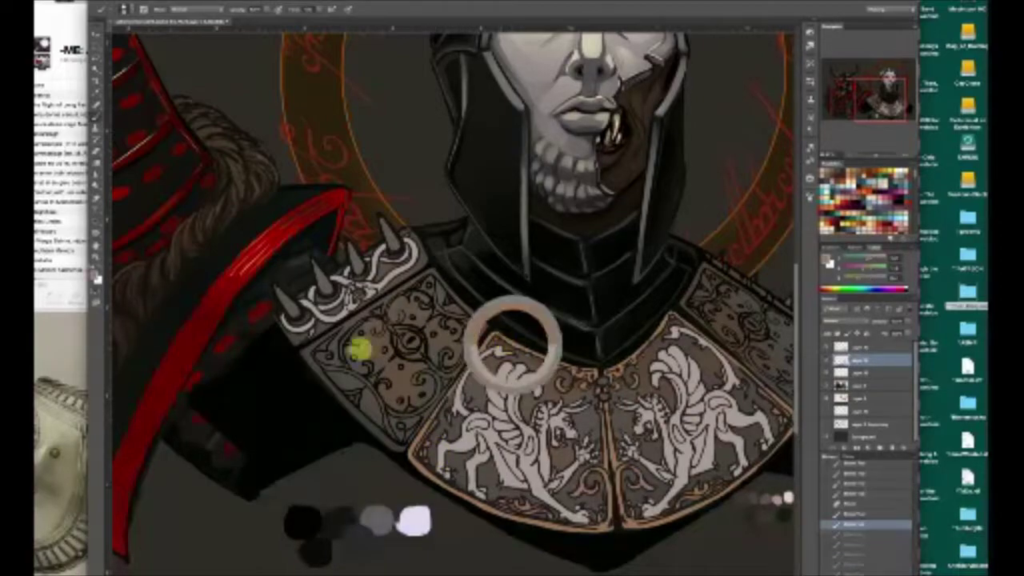
pyautogui.moveTo(316, 364)
pyautogui.mouseDown()
pyautogui.moveTo(368, 382)
pyautogui.moveTo(395, 436)
pyautogui.mouseUp()
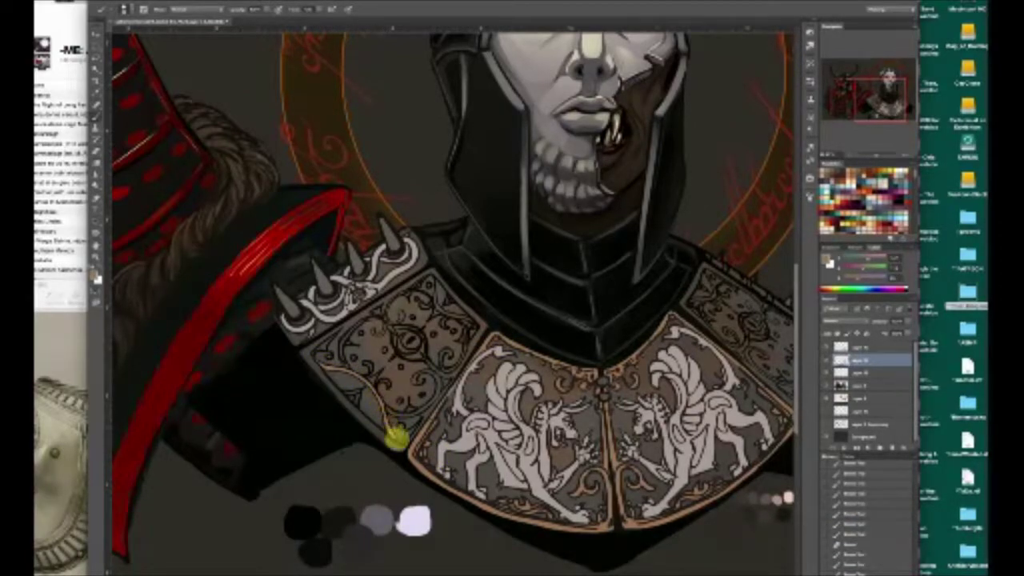
pyautogui.moveTo(313, 359)
pyautogui.mouseDown()
pyautogui.moveTo(375, 433)
pyautogui.moveTo(301, 350)
pyautogui.moveTo(403, 450)
pyautogui.mouseUp()
pyautogui.moveTo(348, 401); pyautogui.dragTo(369, 424)
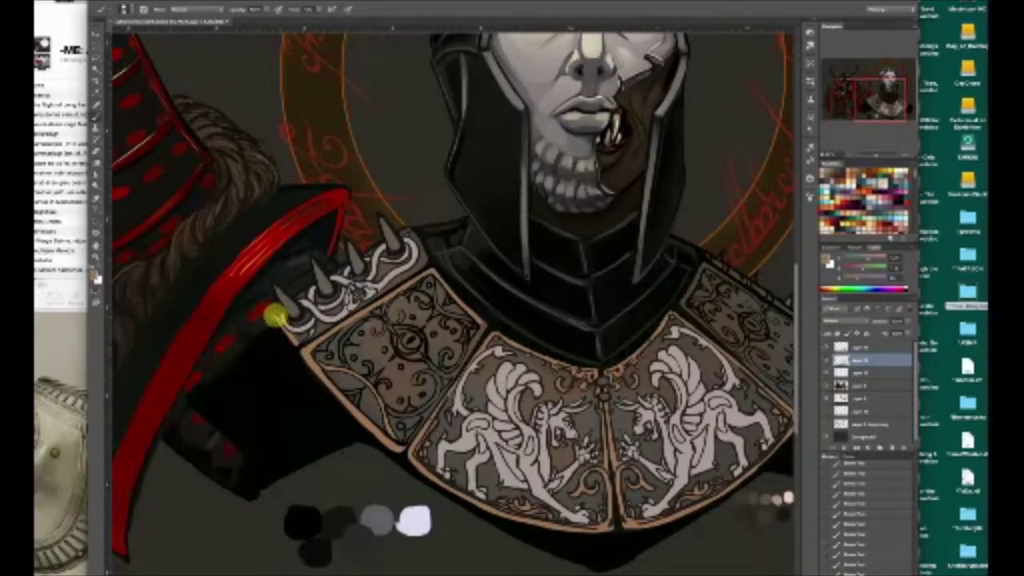
# Finish the copper trim on the left eye-motif plate's neckline side and the spiked plate's ends, cleaning edges with sampled dark
pyautogui.keyDown('alt'); pyautogui.click(414, 236); pyautogui.keyUp('alt')
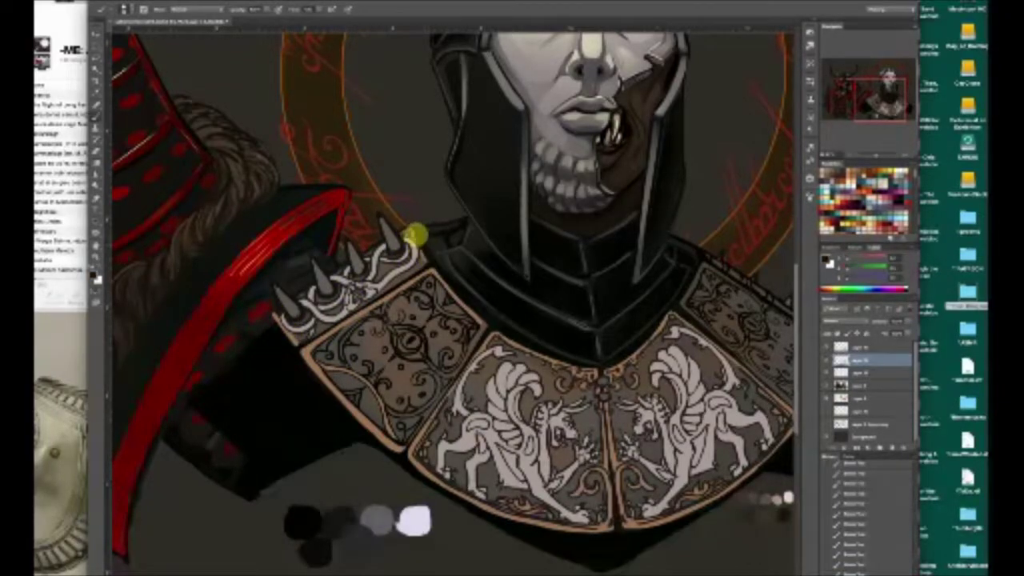
pyautogui.keyDown('alt'); pyautogui.click(413, 235); pyautogui.keyUp('alt')
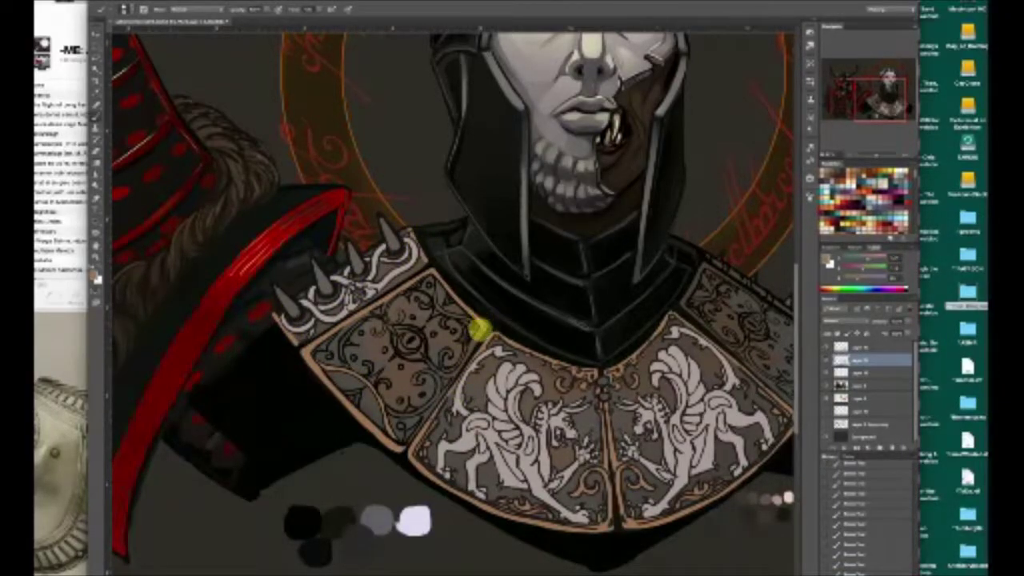
pyautogui.moveTo(477, 334)
pyautogui.mouseDown()
pyautogui.moveTo(404, 451)
pyautogui.moveTo(484, 338)
pyautogui.mouseUp()
pyautogui.keyDown('alt'); pyautogui.click(408, 452); pyautogui.keyUp('alt')
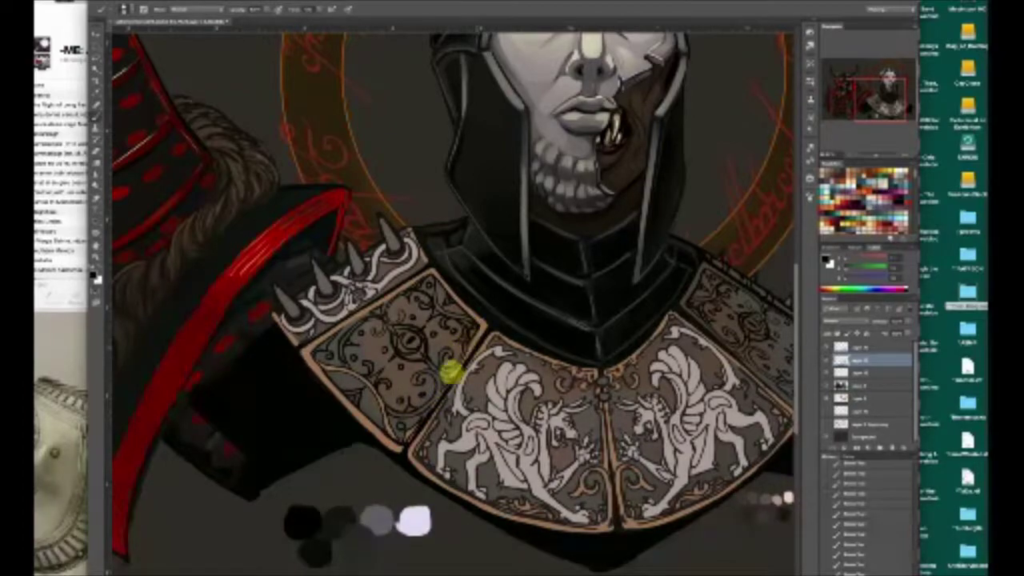
# Resample the copper and paint the left eye-motif plate's curling scrollwork and the ornament surrounding the eye
pyautogui.keyDown('alt'); pyautogui.click(345, 403); pyautogui.keyUp('alt')
pyautogui.moveTo(356, 397)
pyautogui.mouseDown()
pyautogui.moveTo(371, 373)
pyautogui.moveTo(376, 402)
pyautogui.moveTo(340, 379)
pyautogui.moveTo(373, 411)
pyautogui.mouseUp()
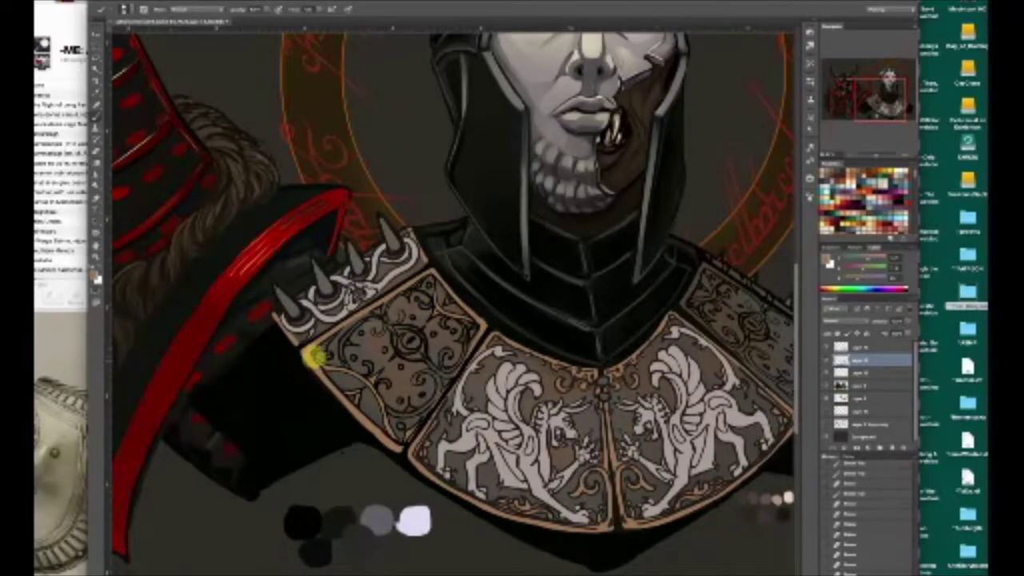
pyautogui.moveTo(341, 357); pyautogui.dragTo(346, 345)
pyautogui.moveTo(347, 345); pyautogui.dragTo(359, 325)
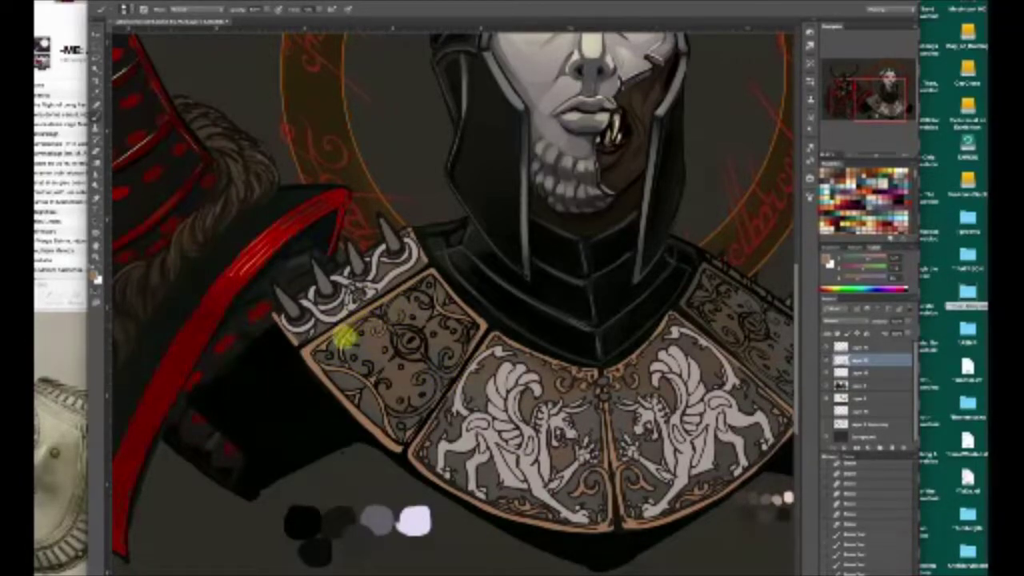
pyautogui.moveTo(351, 320); pyautogui.dragTo(412, 293)
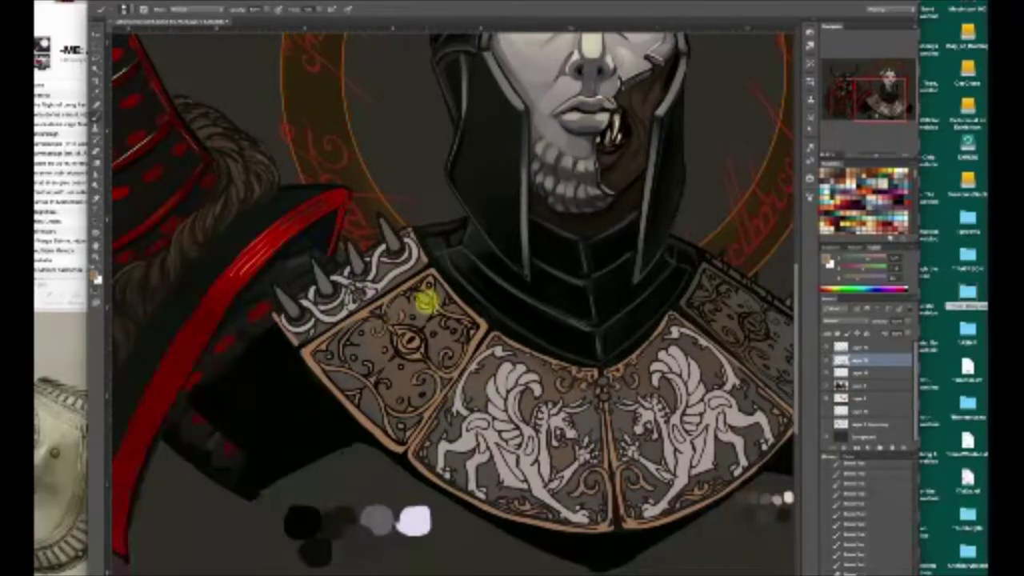
# Try painting the lower outer corner of the left eye-motif plate in the pale colour
pyautogui.hscroll(5, 427, 300)
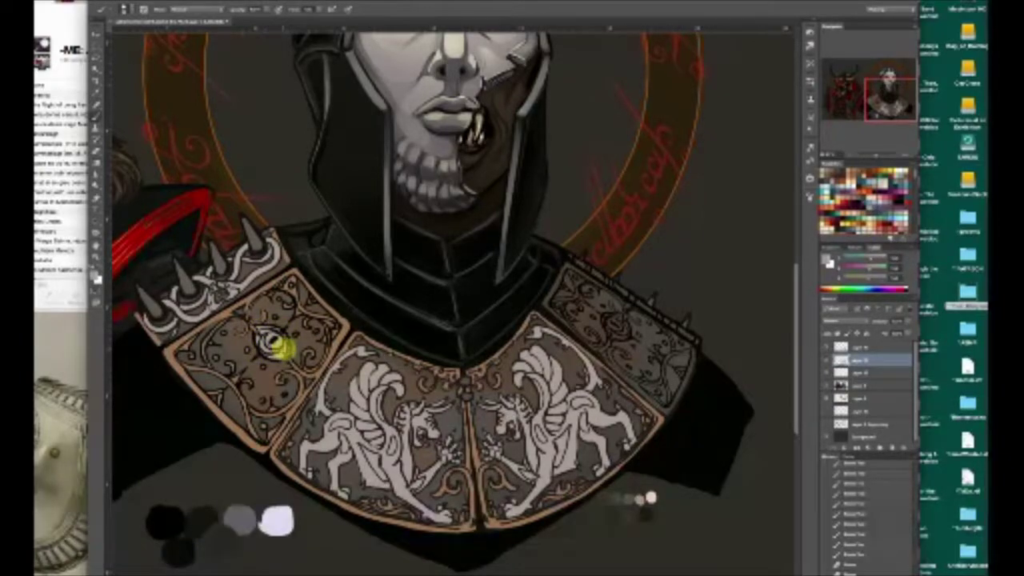
pyautogui.moveTo(200, 374); pyautogui.dragTo(230, 402)
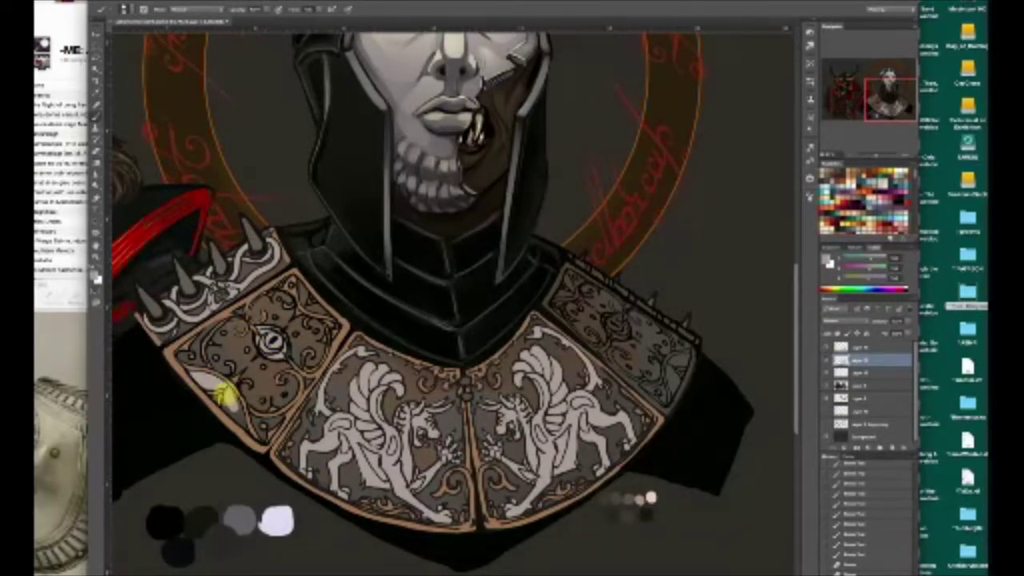
pyautogui.hotkey('ctrl', 'z')
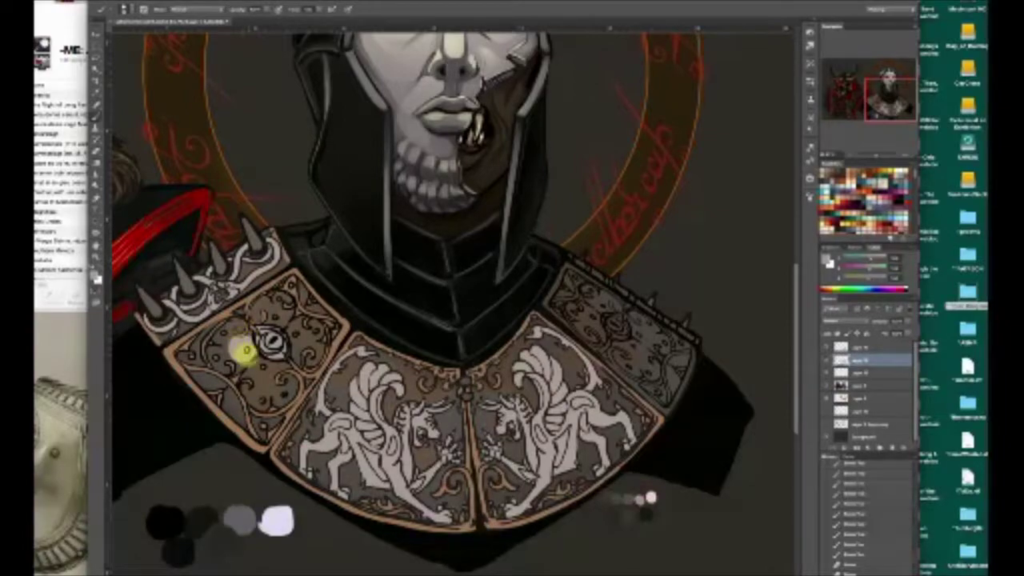
pyautogui.moveTo(231, 389); pyautogui.dragTo(203, 362)
pyautogui.hotkey('ctrl', 'z')
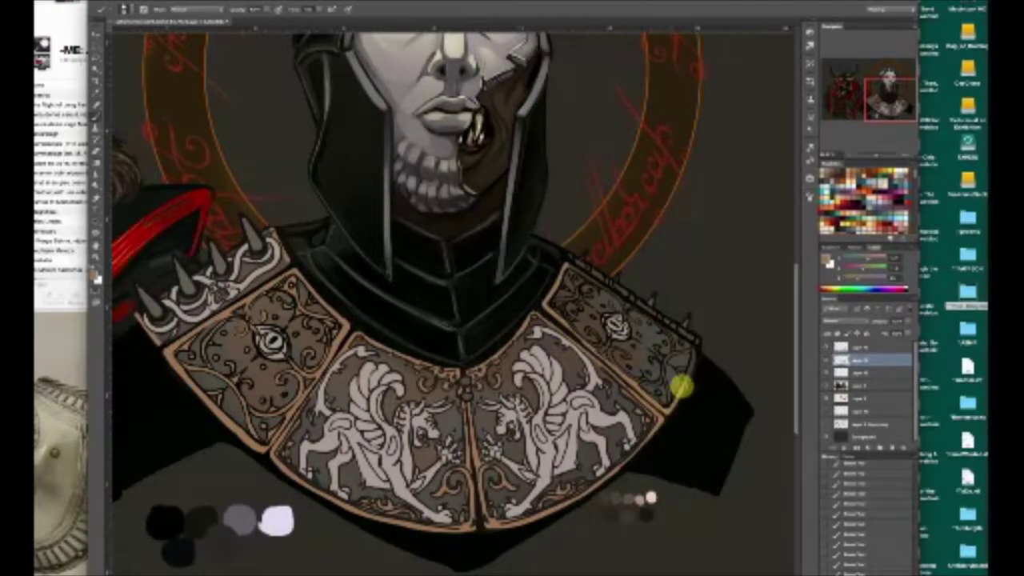
# Fill the spiked plate's scrollwork, both winged beasts and the eye motifs with copper using the Paint Bucket
pyautogui.press('g')
pyautogui.moveTo(96, 162); pyautogui.dragTo(118, 175)
pyautogui.click(208, 294)
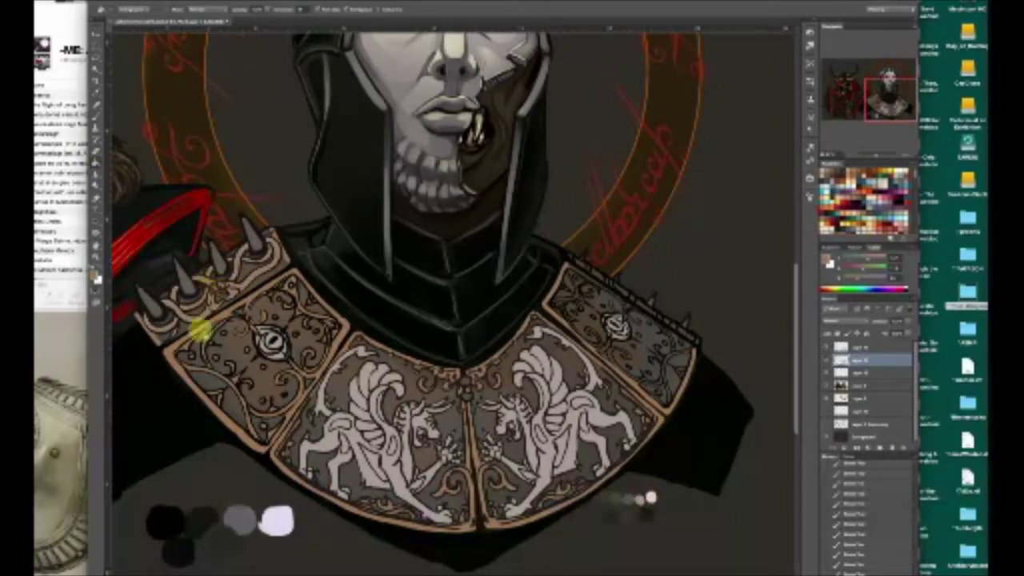
pyautogui.press('super+minus')
pyautogui.press('super+minus')
pyautogui.press('super+minus')
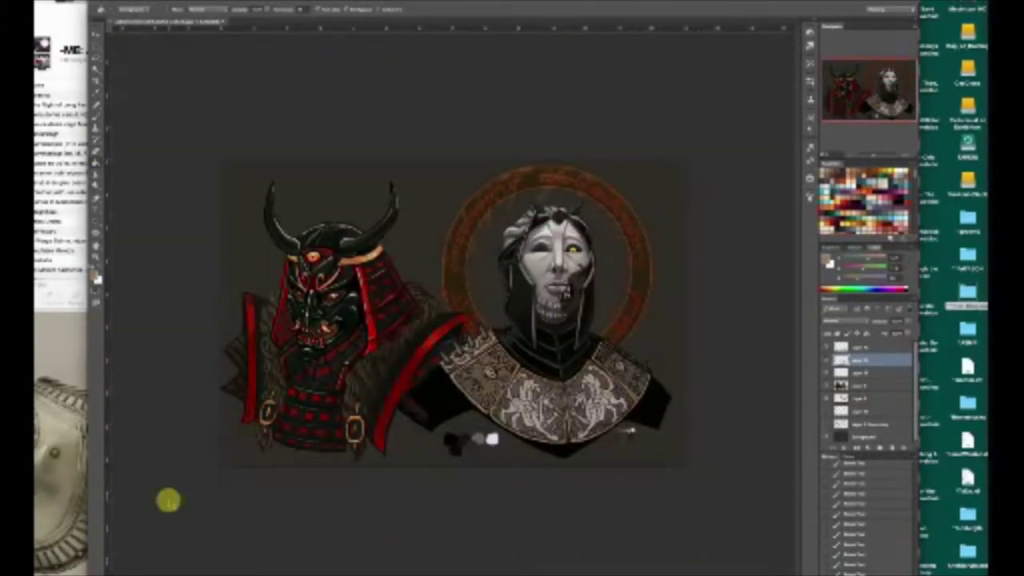
pyautogui.click(519, 409)
pyautogui.click(493, 375)
pyautogui.click(599, 402)
pyautogui.click(623, 370)
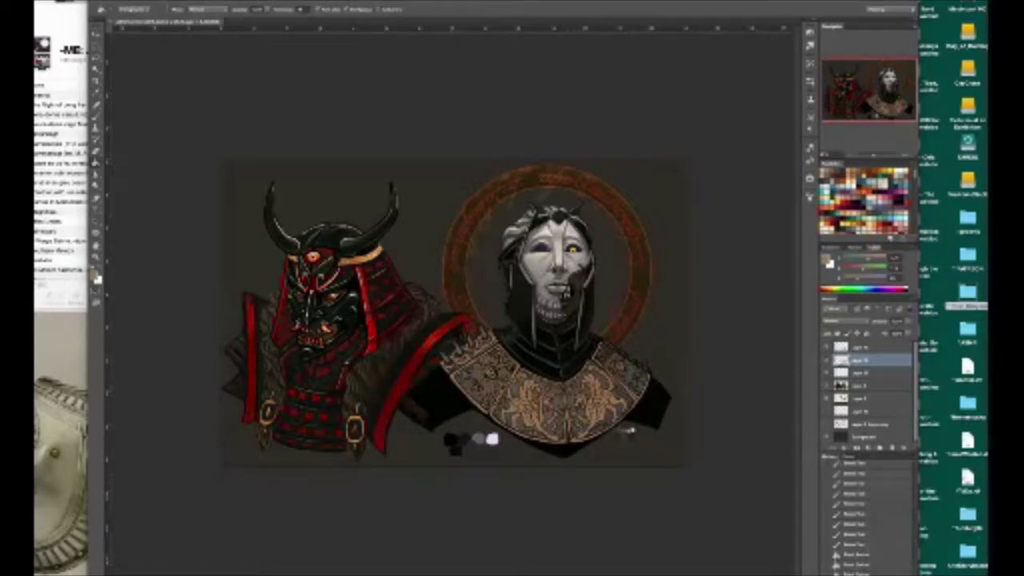
# Paint the copper ornament and trim on the right eye-motif plate and its spiked shoulder edge with the Brush
pyautogui.press('super+plus')
pyautogui.press('super+plus')
pyautogui.press('super+plus')
pyautogui.press('super+plus')
pyautogui.moveTo(870, 75)
pyautogui.mouseDown()
pyautogui.moveTo(899, 60)
pyautogui.moveTo(892, 102)
pyautogui.mouseUp()
pyautogui.click(98, 114)
pyautogui.moveTo(538, 226); pyautogui.dragTo(554, 226)
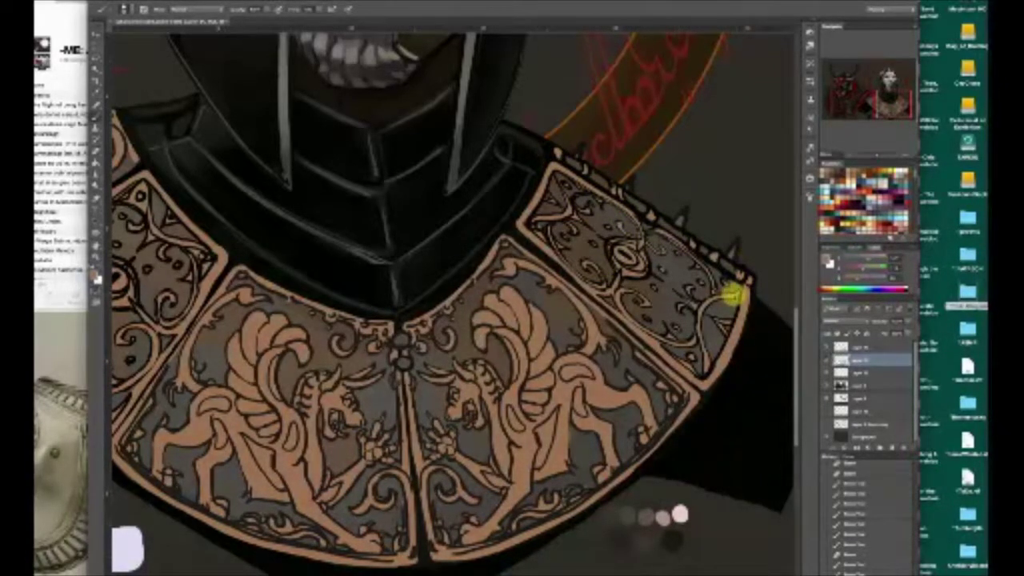
pyautogui.hotkey('ctrl', '-')
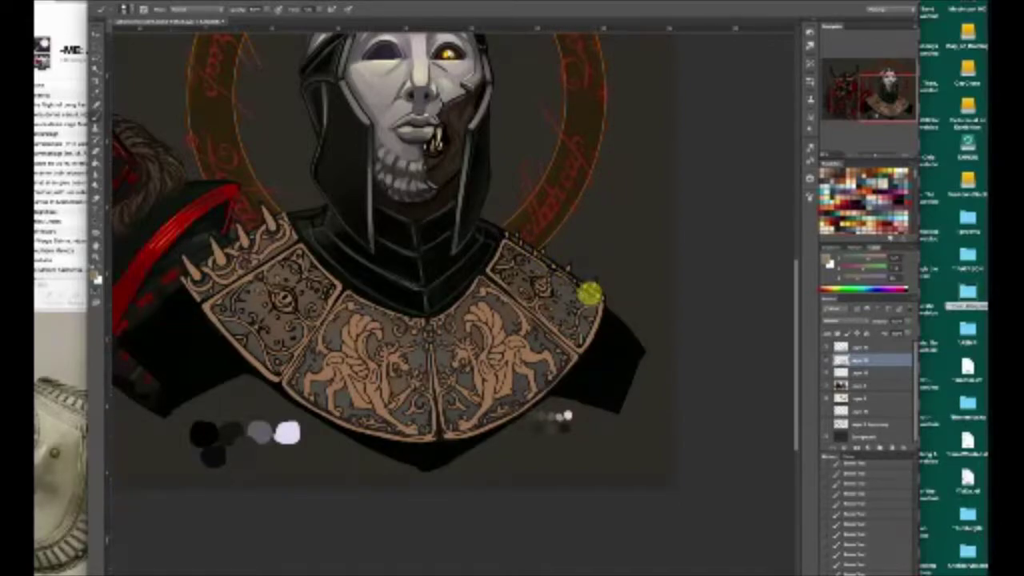
pyautogui.hotkey('ctrl', '-')
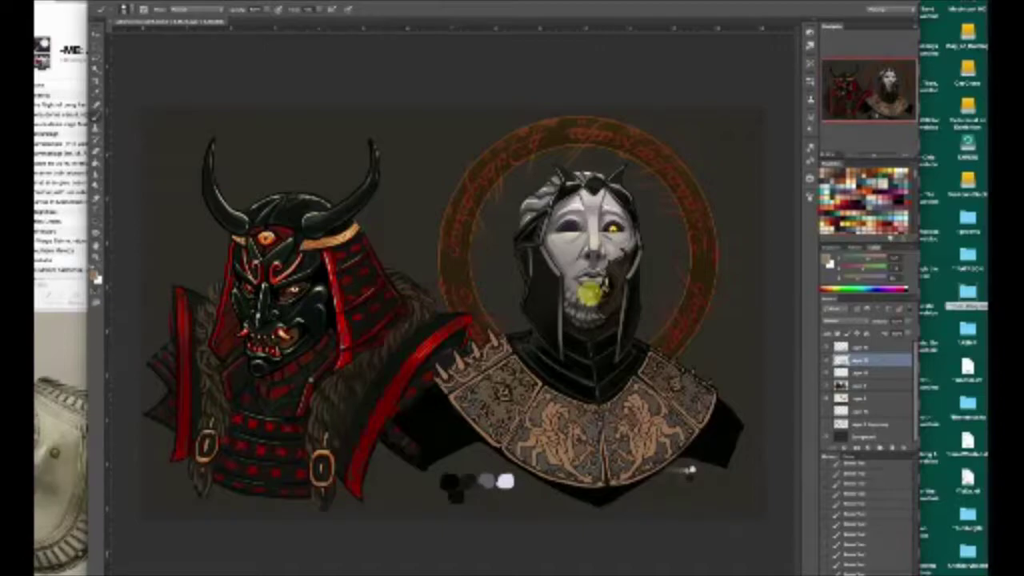
# On the layer beneath the ornament, outline the whole armour collar with the Polygonal Lasso and refine the selection with the Lasso
pyautogui.click(866, 371)
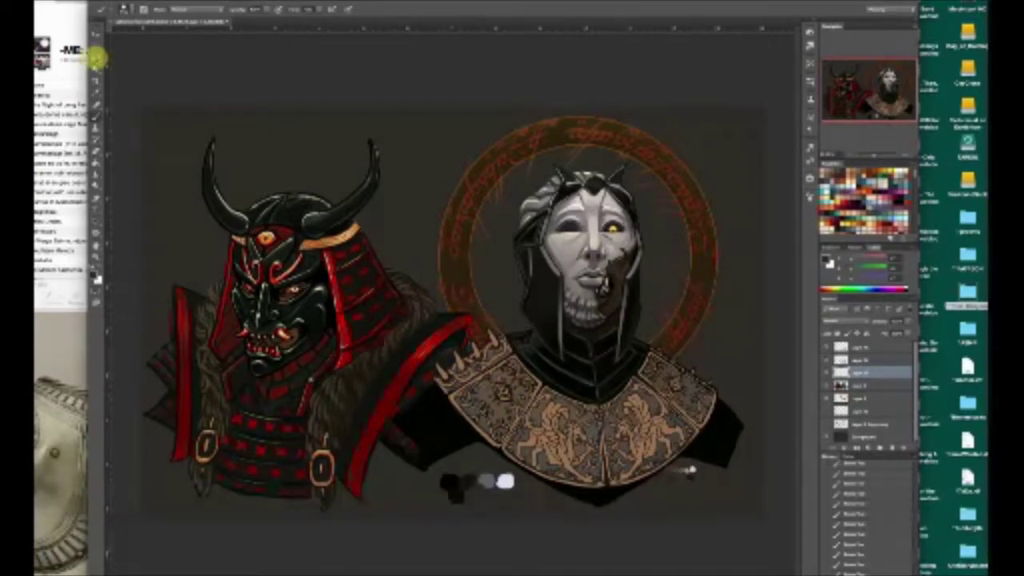
pyautogui.scroll(3, 408, 323)
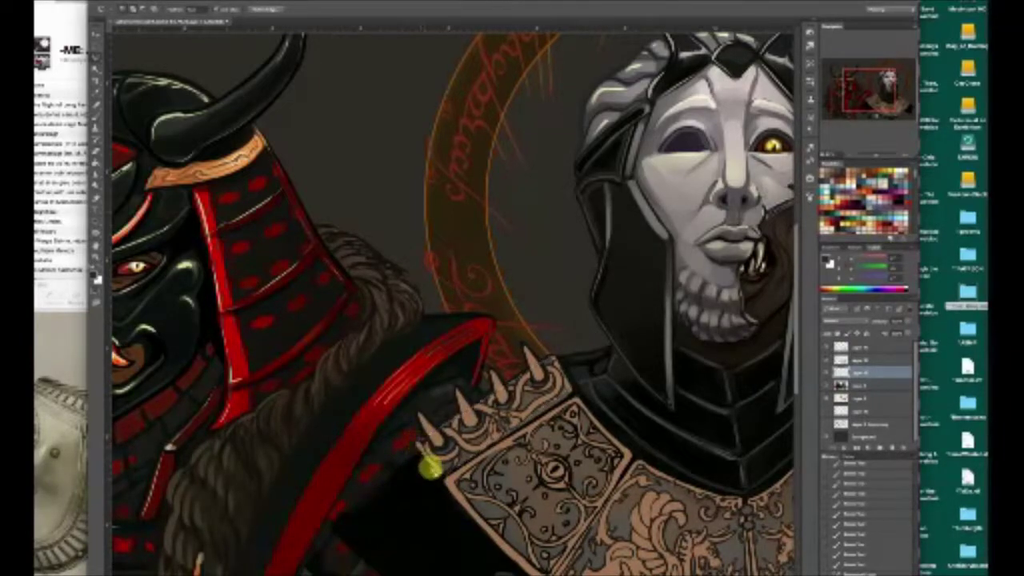
pyautogui.hscroll(5, 643, 530)
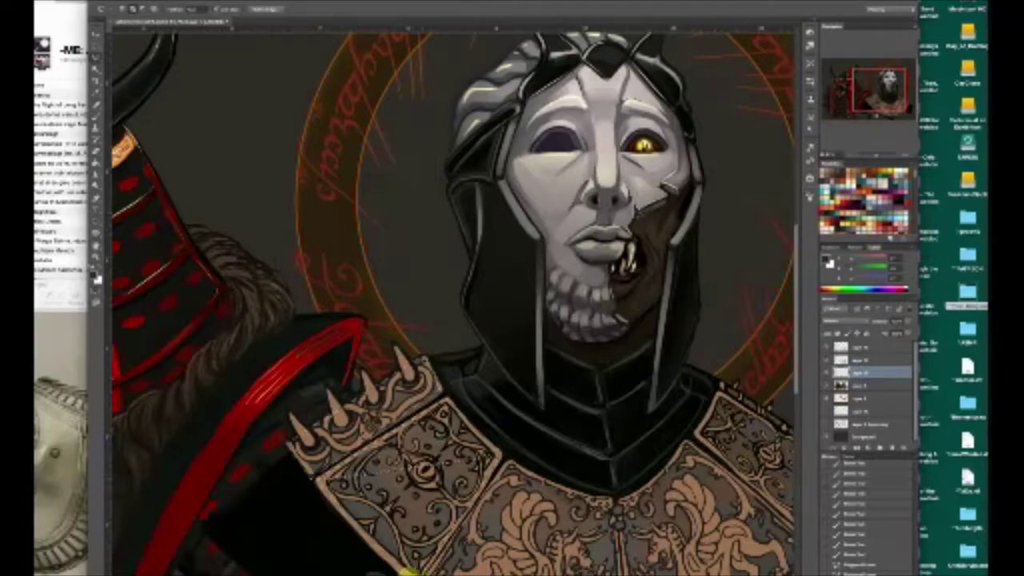
pyautogui.click(450, 402)
pyautogui.click(320, 480)
pyautogui.moveTo(878, 92); pyautogui.dragTo(885, 102)
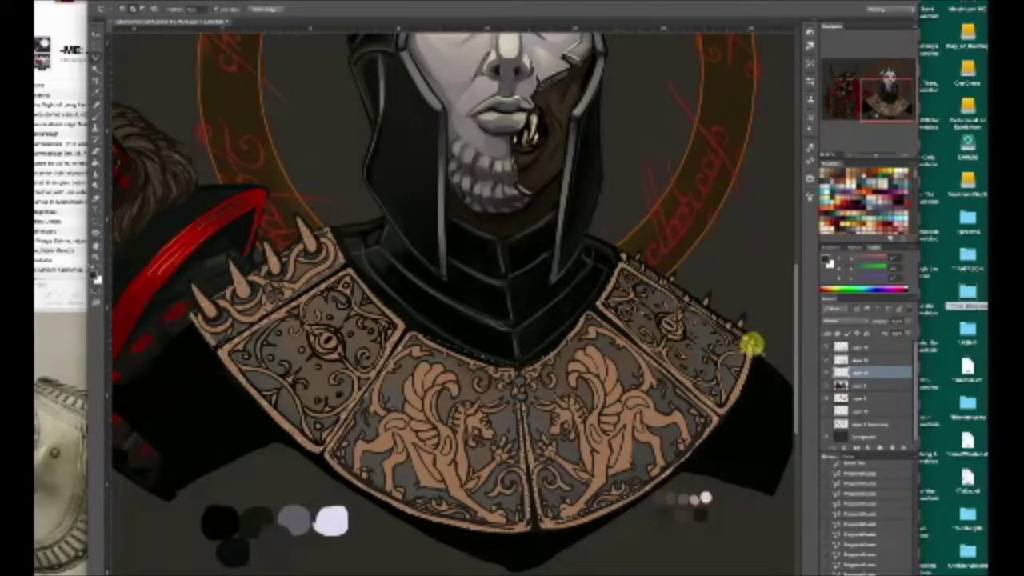
pyautogui.click(620, 250)
pyautogui.click(96, 58)
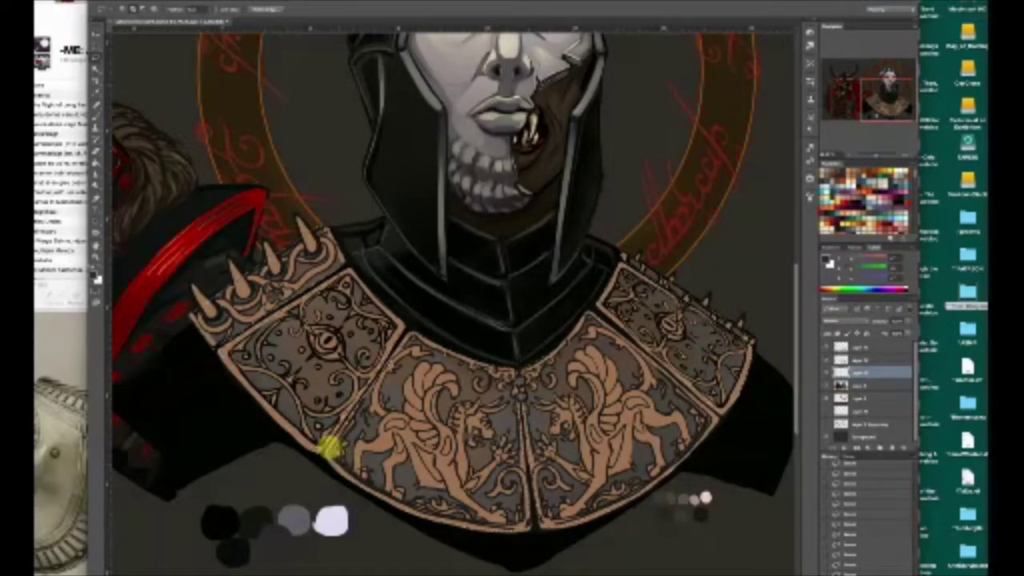
# Sample a dark tone from the collar and shade the selected plates behind the ornament with gradients
pyautogui.click(102, 272)
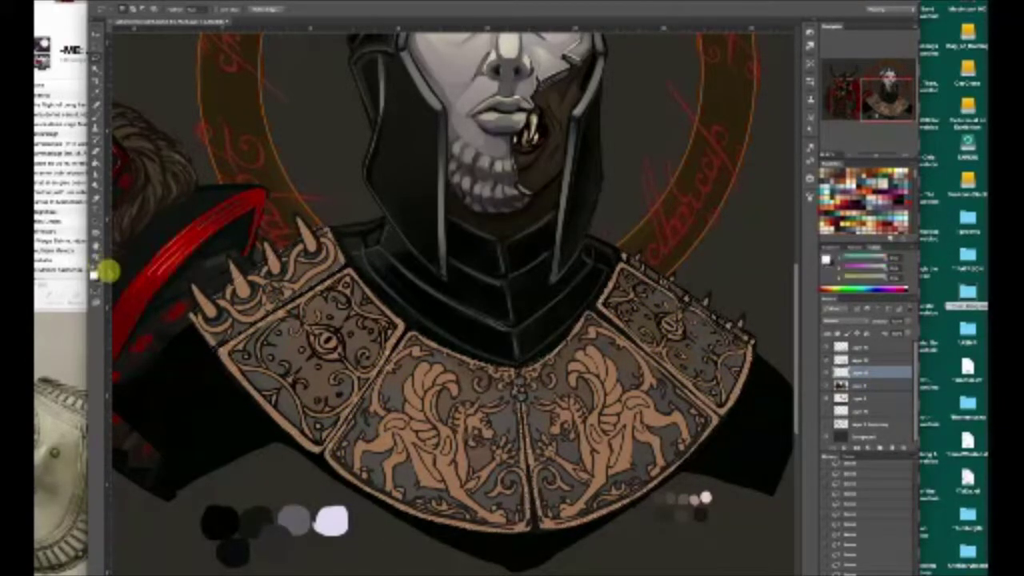
pyautogui.press('g')
pyautogui.keyDown('alt'); pyautogui.click(370, 361); pyautogui.keyUp('alt')
pyautogui.click(98, 164)
pyautogui.press('super+minus')
pyautogui.press('super+minus')
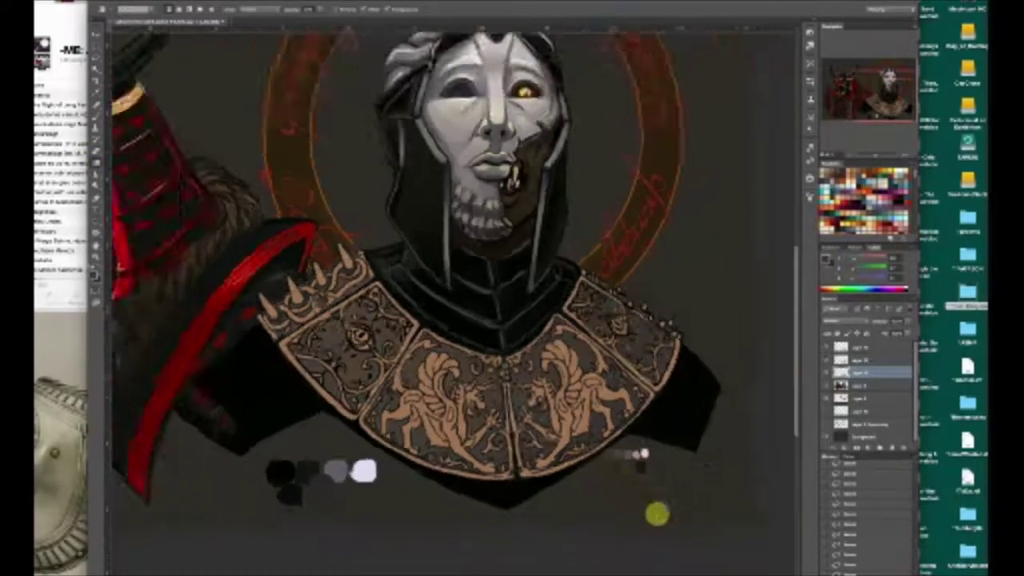
pyautogui.click(177, 10)
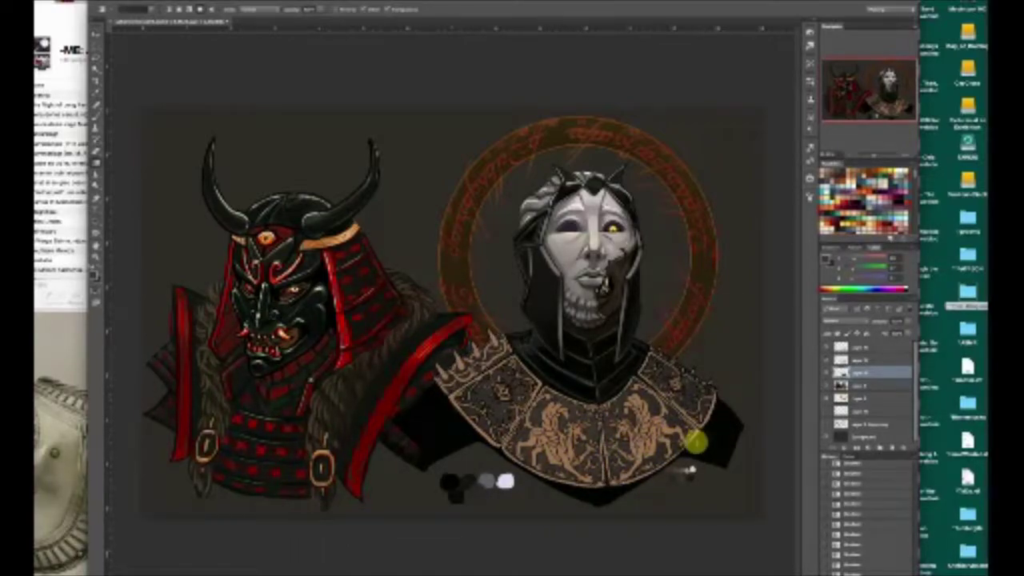
# Add a new layer above the ornament layer and choose foreground and background gradient colours sampled from the artwork
pyautogui.click(893, 446)
pyautogui.moveTo(873, 371); pyautogui.dragTo(873, 357)
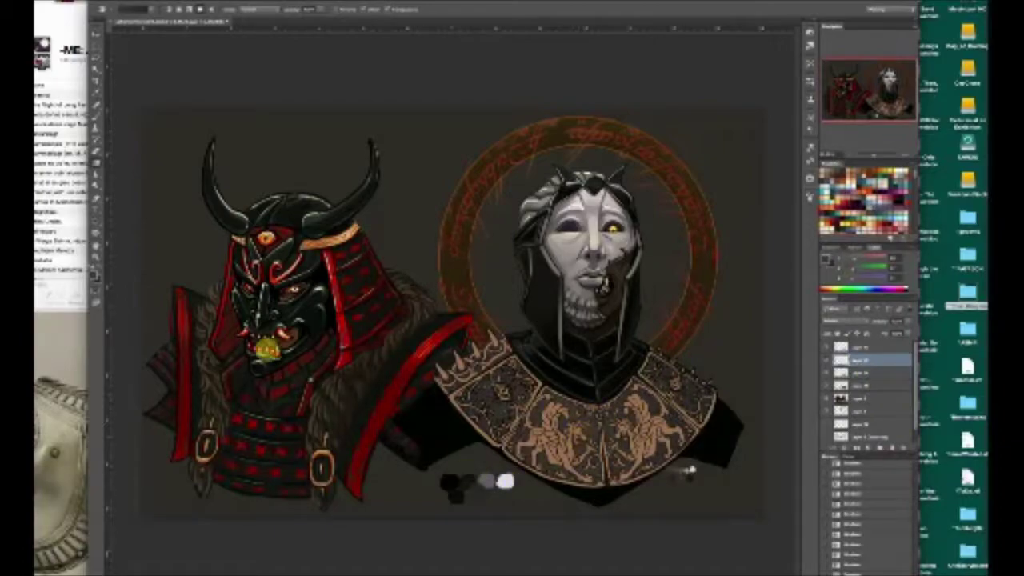
pyautogui.click(93, 275)
pyautogui.click(814, 82)
pyautogui.click(101, 279)
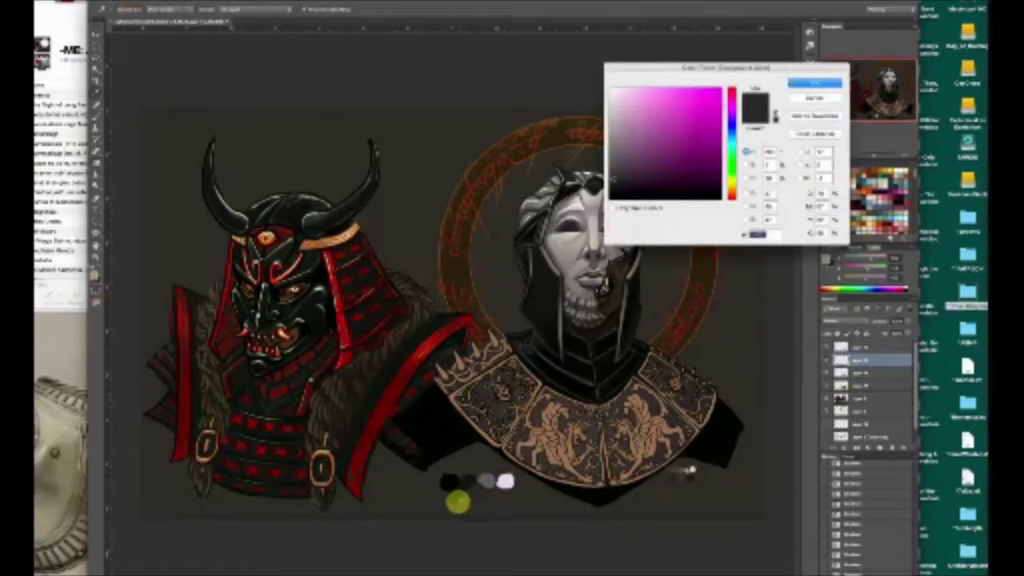
pyautogui.click(709, 398)
pyautogui.click(678, 473)
pyautogui.click(814, 83)
# Draw gradients on the new layer clipped to the ornament, fading it from pale at the chest to dark at the shoulders
pyautogui.press('g')
pyautogui.moveTo(592, 418); pyautogui.dragTo(592, 487)
pyautogui.moveTo(573, 440); pyautogui.dragTo(620, 444)
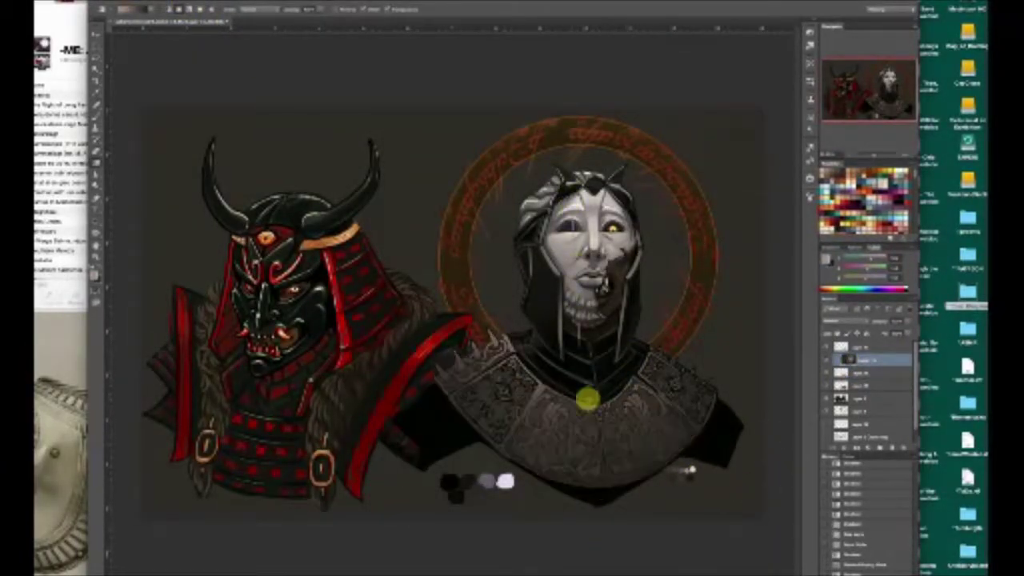
pyautogui.moveTo(550, 166); pyautogui.dragTo(632, 550)
pyautogui.click(827, 372)
pyautogui.click(826, 373)
pyautogui.moveTo(700, 358); pyautogui.dragTo(512, 493)
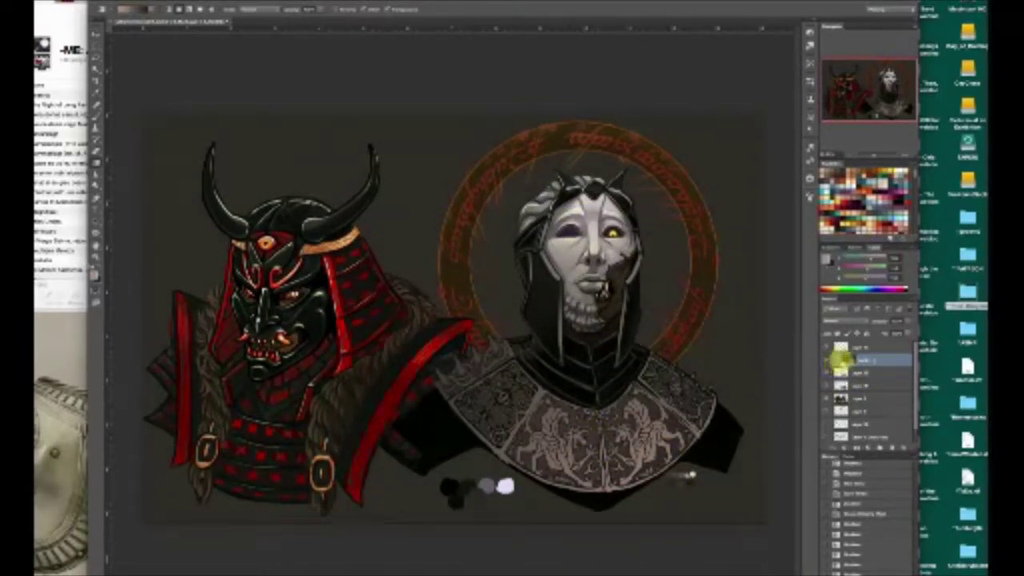
# Brush a sampled dark tone over the ornament at both shoulder ends and merge the shading layer into the ornament layer
pyautogui.click(96, 118)
pyautogui.click(125, 10)
pyautogui.moveTo(441, 371)
pyautogui.mouseDown()
pyautogui.moveTo(501, 375)
pyautogui.moveTo(488, 373)
pyautogui.mouseUp()
pyautogui.moveTo(437, 349); pyautogui.dragTo(509, 349)
pyautogui.press('super+z')
pyautogui.keyDown('alt'); pyautogui.click(478, 490); pyautogui.keyUp('alt')
pyautogui.moveTo(500, 450)
pyautogui.mouseDown()
pyautogui.moveTo(428, 411)
pyautogui.moveTo(394, 423)
pyautogui.mouseUp()
pyautogui.moveTo(743, 429); pyautogui.dragTo(773, 384)
pyautogui.press('super+e')
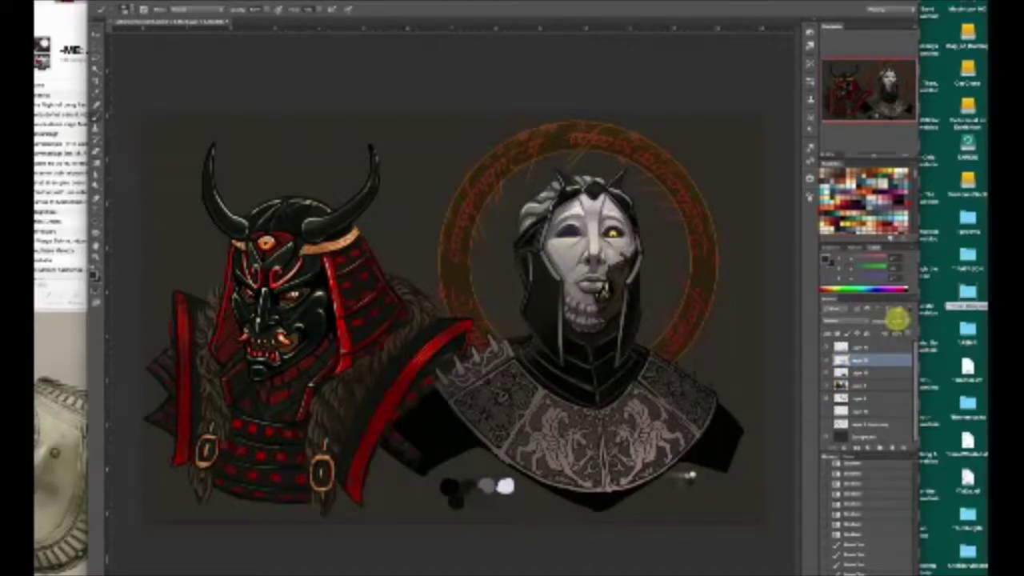
# Select the collar's base layer, choose a different brush preset and paint texture over the plates
pyautogui.click(824, 372)
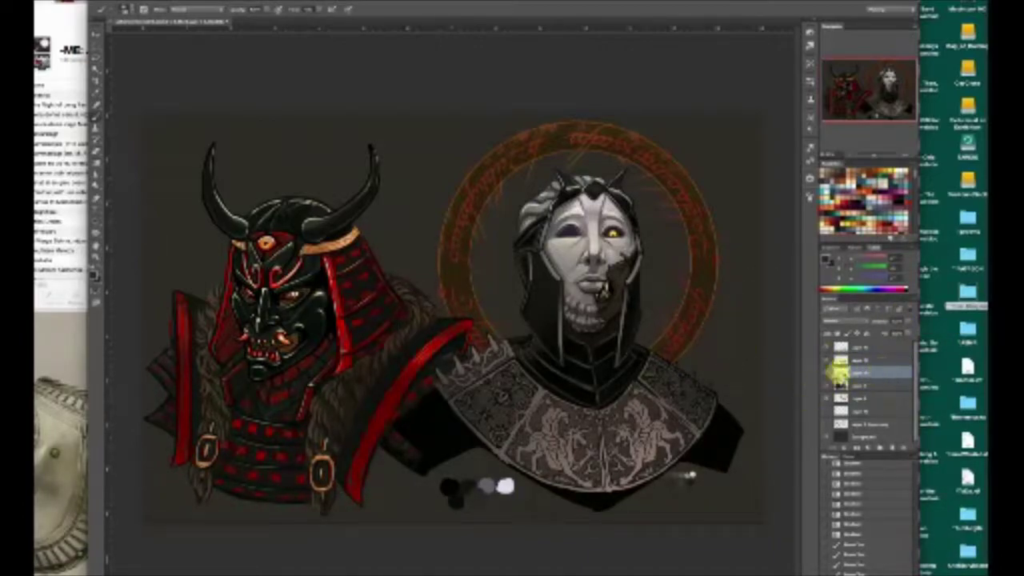
pyautogui.click(124, 9)
pyautogui.scroll(-5, 229, 104)
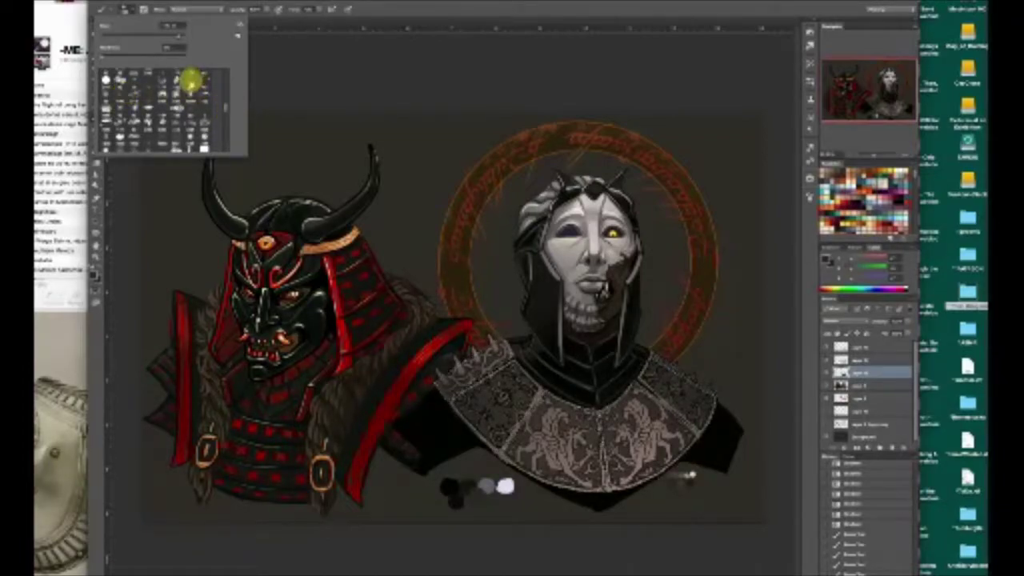
pyautogui.moveTo(226, 109); pyautogui.dragTo(225, 128)
pyautogui.scroll(3, 227, 128)
pyautogui.doubleClick(149, 126)
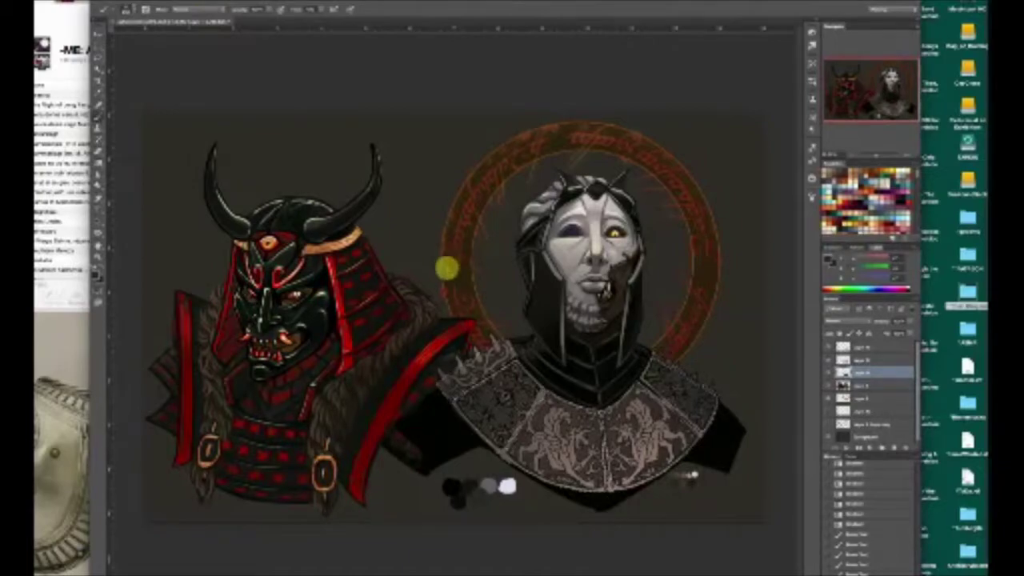
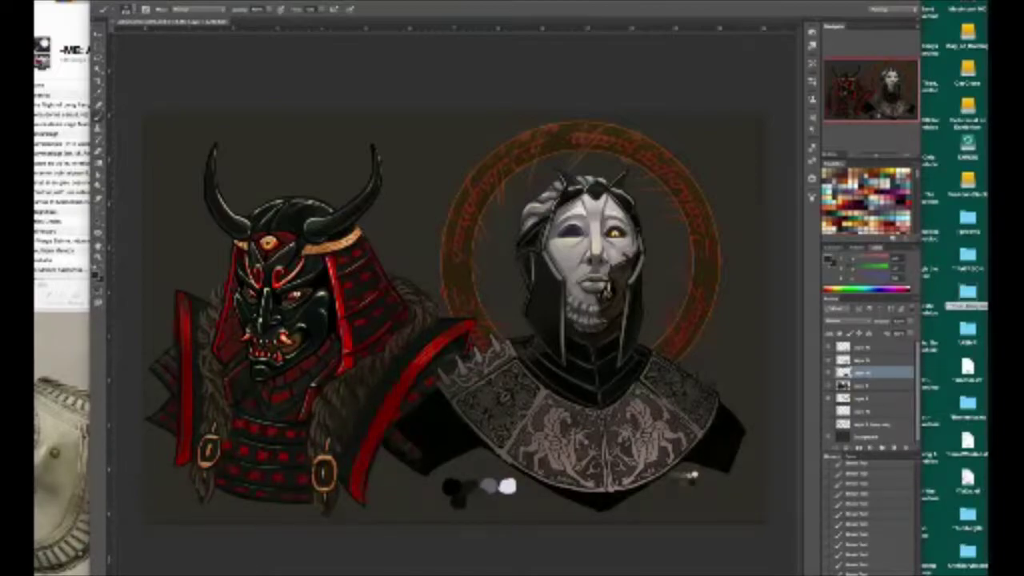
pyautogui.press('super+plus')
pyautogui.press('super+plus')
pyautogui.press('super+plus')
pyautogui.moveTo(889, 101); pyautogui.dragTo(898, 85)
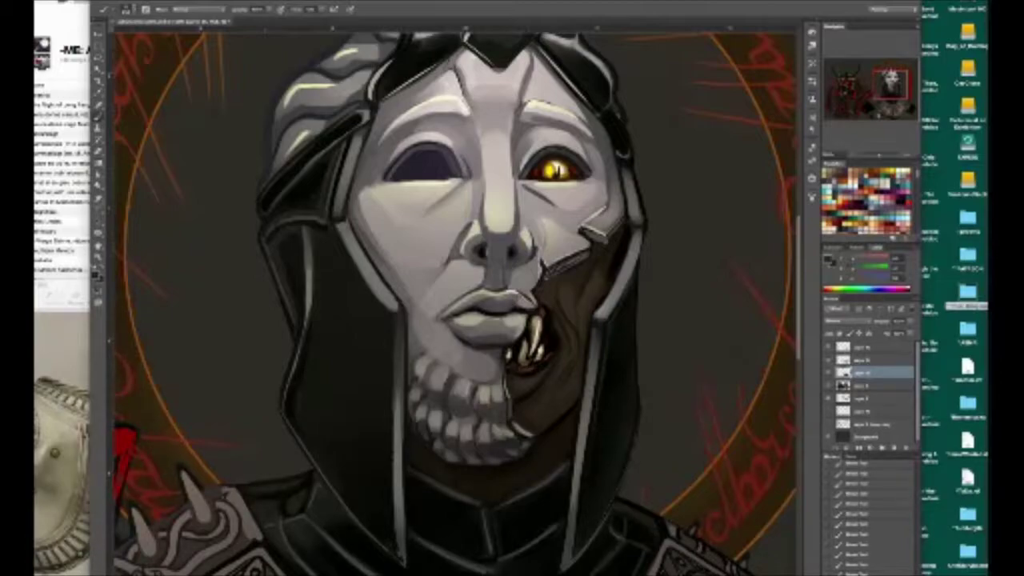
pyautogui.moveTo(888, 96); pyautogui.dragTo(891, 106)
# Try several blending modes on the collar's ornament and base layers to integrate the engraving with the plates
pyautogui.click(868, 362)
pyautogui.click(848, 321)
pyautogui.click(851, 370)
pyautogui.click(850, 321)
pyautogui.click(859, 350)
pyautogui.hotkey('ctrl', '0')
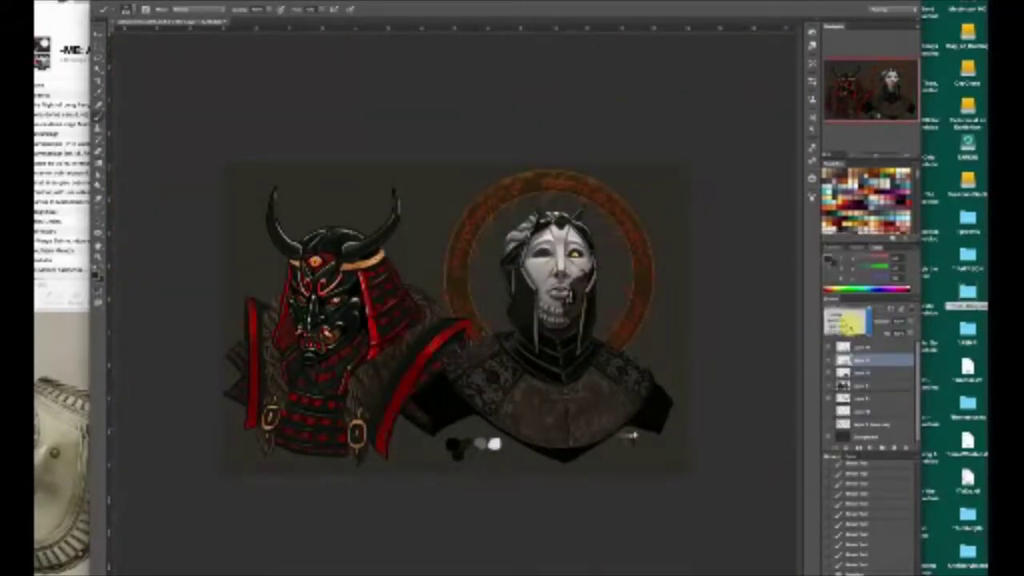
pyautogui.click(856, 310)
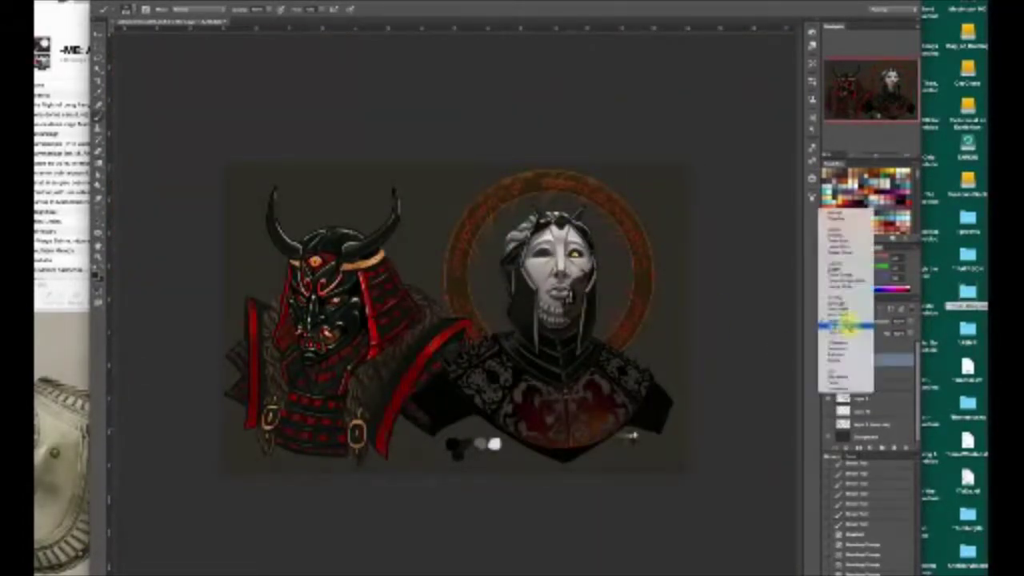
pyautogui.click(850, 269)
pyautogui.click(848, 320)
pyautogui.click(835, 309)
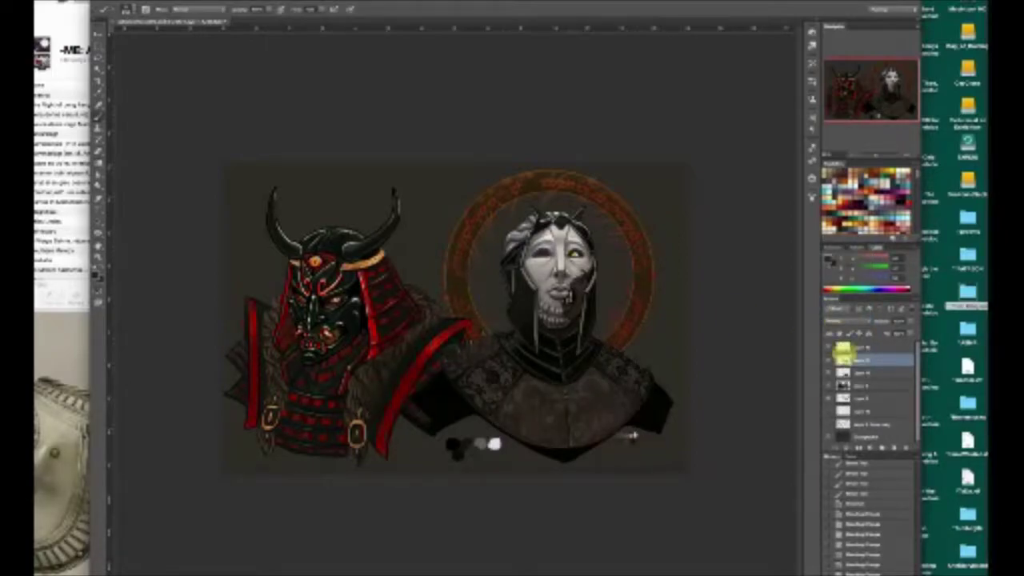
# Lighten the ornament layer with an image adjustment so the copper engraving stands out from the plates
pyautogui.click(45, 2)
pyautogui.moveTo(64, 6)
pyautogui.click(123, 53)
pyautogui.moveTo(844, 210)
pyautogui.mouseDown()
pyautogui.moveTo(863, 213)
pyautogui.moveTo(886, 195)
pyautogui.moveTo(853, 164)
pyautogui.moveTo(809, 164)
pyautogui.moveTo(854, 166)
pyautogui.moveTo(844, 167)
pyautogui.moveTo(878, 189)
pyautogui.moveTo(853, 212)
pyautogui.mouseUp()
pyautogui.click(935, 115)
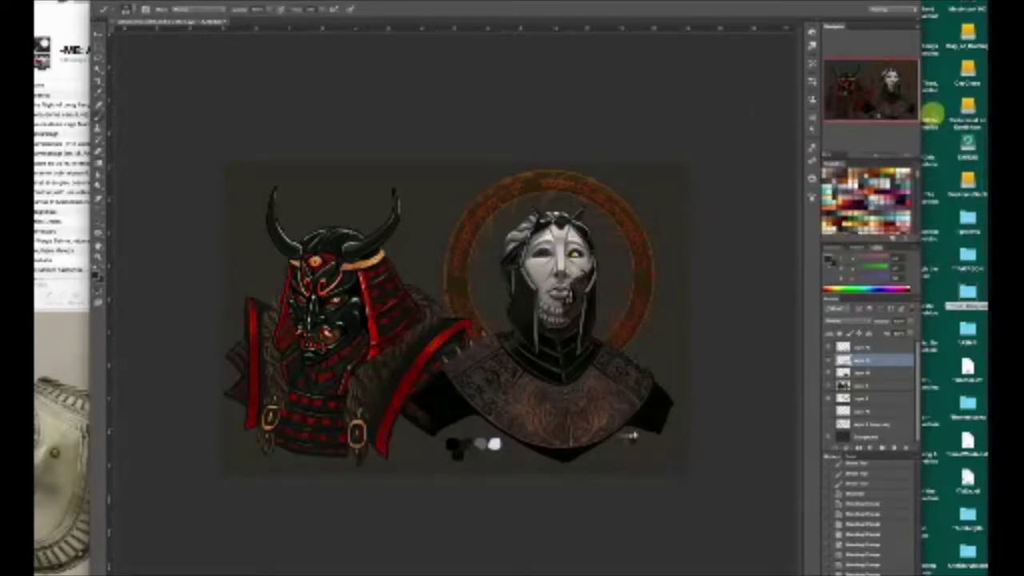
# Merge the ornament layer and the two layers beneath it into one, toggling layer visibility to check the result
pyautogui.click(829, 360)
pyautogui.click(829, 360)
pyautogui.keyDown('shift'); pyautogui.click(878, 386); pyautogui.keyUp('shift')
pyautogui.click(828, 348)
pyautogui.click(829, 348)
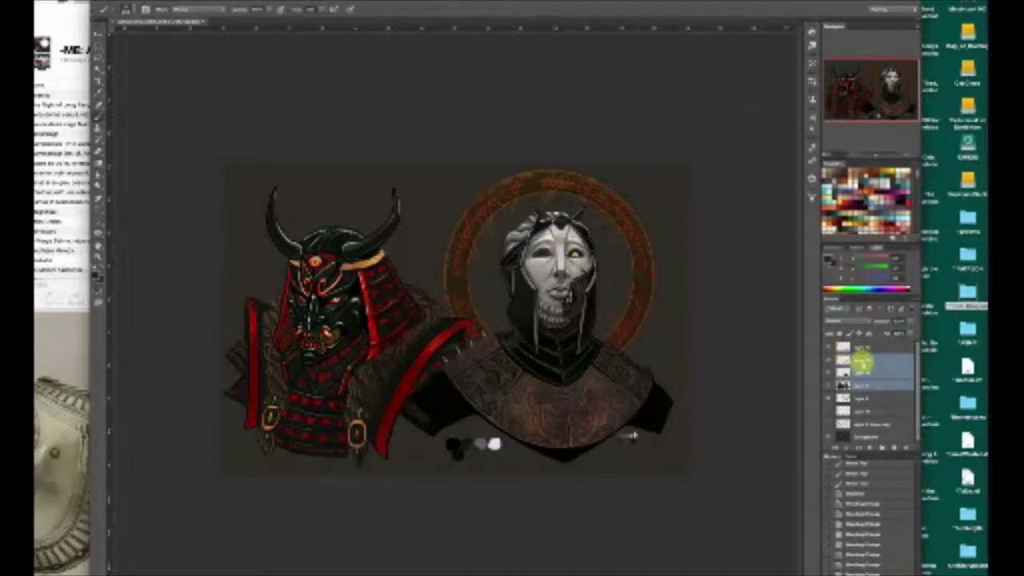
pyautogui.press('super+e')
pyautogui.click(829, 361)
pyautogui.click(829, 361)
pyautogui.click(830, 361)
pyautogui.keyDown('alt'); pyautogui.click(828, 360); pyautogui.keyUp('alt')
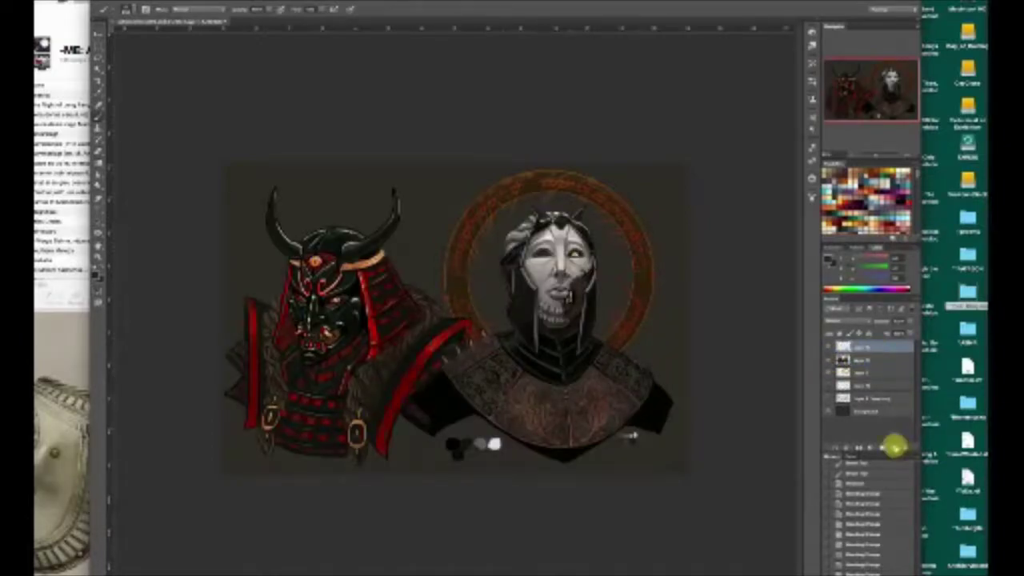
# Add a new layer at the top, fill it with the dark foreground colour and clip it to the layer below
pyautogui.click(895, 448)
pyautogui.click(100, 162)
pyautogui.click(246, 279)
pyautogui.keyDown('alt'); pyautogui.click(860, 354); pyautogui.keyUp('alt')
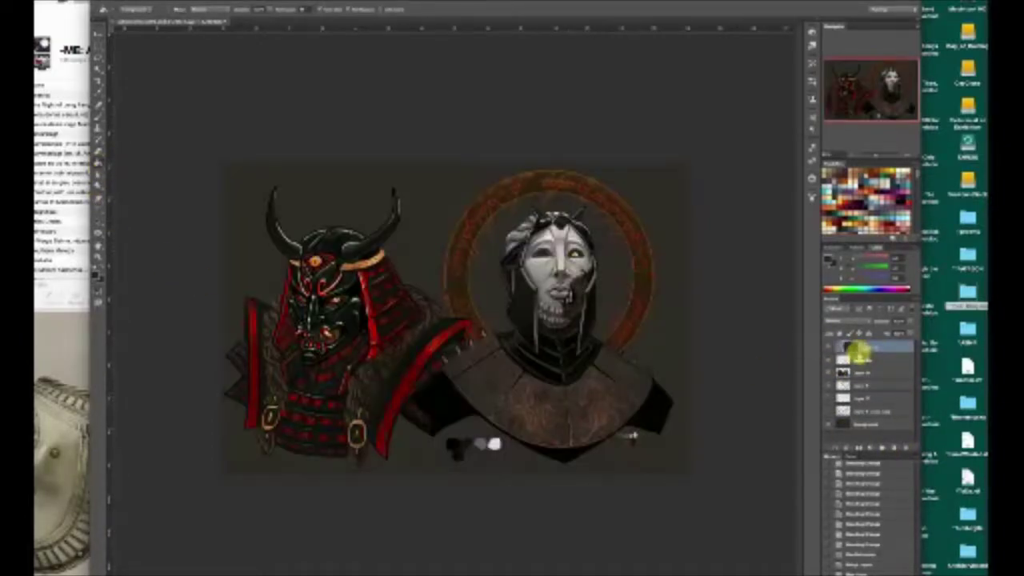
# Revert to the history state before the collar layers were merged, and fully desaturate the ornament layer while adjusting its lightness
pyautogui.press('super+e')
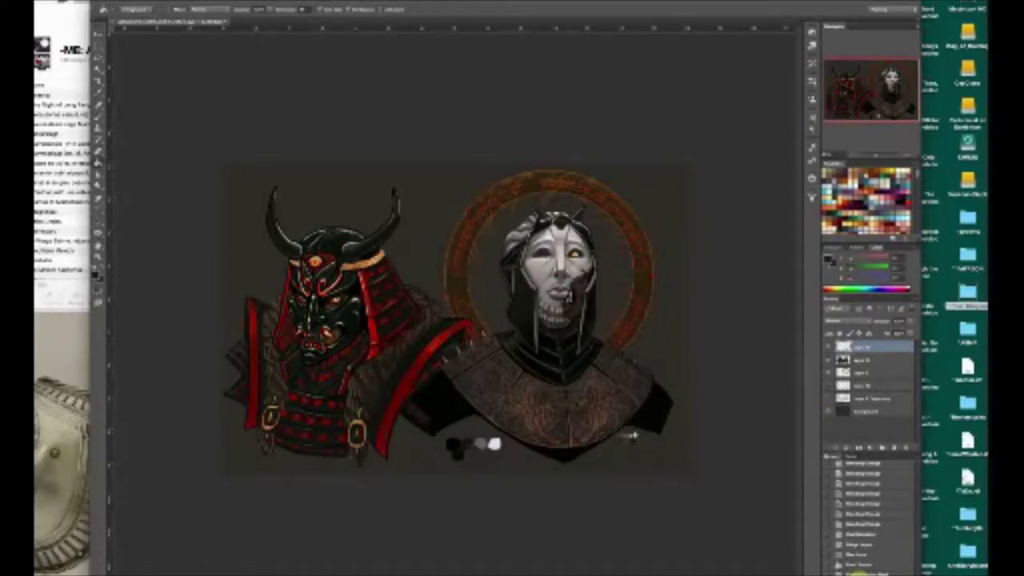
pyautogui.click(865, 534)
pyautogui.click(41, 1)
pyautogui.moveTo(60, 5)
pyautogui.click(136, 56)
pyautogui.moveTo(845, 186); pyautogui.dragTo(801, 186)
pyautogui.moveTo(845, 209); pyautogui.dragTo(858, 209)
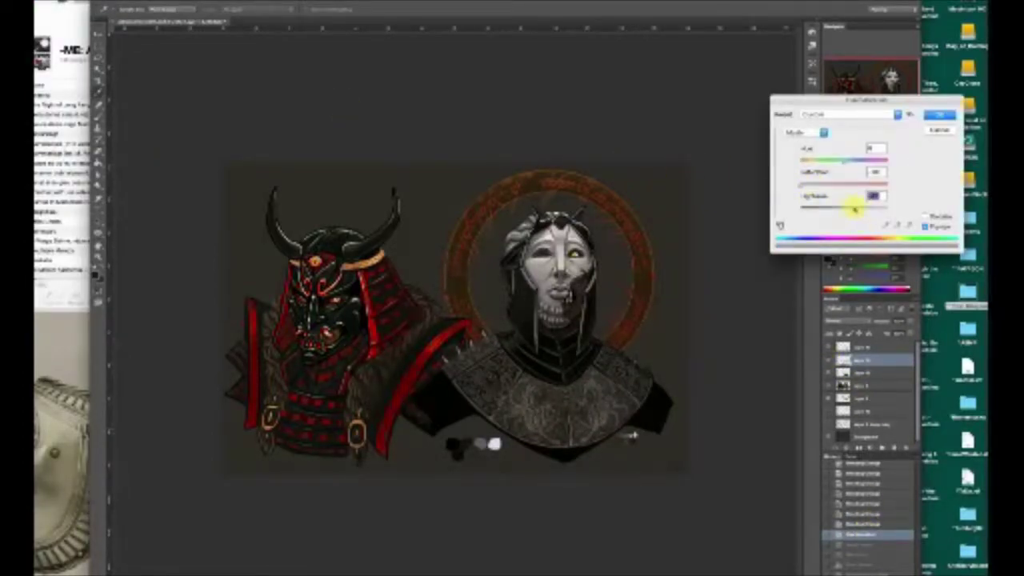
pyautogui.click(943, 116)
# Add a new layer, fill it with the dark foreground colour, clip it to the layer below and merge it down
pyautogui.click(874, 348)
pyautogui.click(491, 358)
pyautogui.press('super+z')
pyautogui.click(596, 273)
pyautogui.press('super+z')
pyautogui.click(894, 447)
pyautogui.click(600, 336)
pyautogui.keyDown('alt'); pyautogui.click(864, 353); pyautogui.keyUp('alt')
pyautogui.press('super+e')
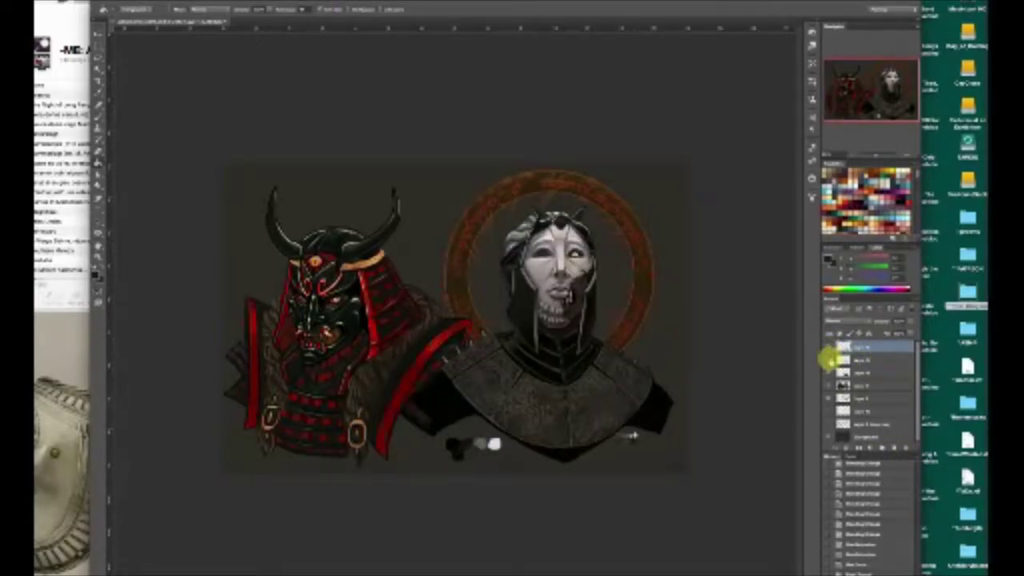
pyautogui.click(860, 360)
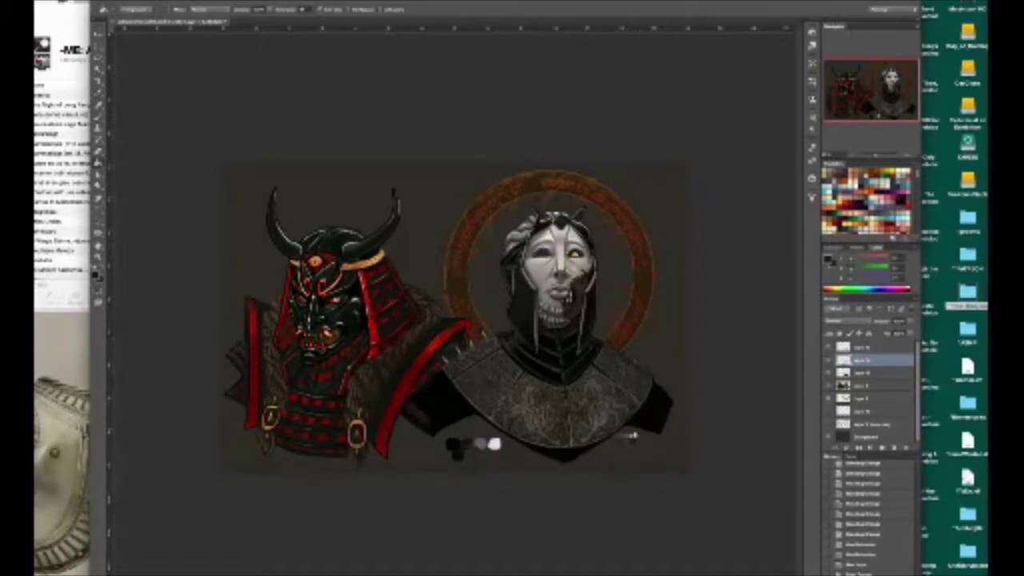
# Examine the horned samurai mask and the masked figure's engraved collar up close
pyautogui.press('super+plus')
pyautogui.press('super+plus')
pyautogui.press('super+plus')
pyautogui.moveTo(871, 72); pyautogui.dragTo(850, 98)
pyautogui.press('super+plus')
pyautogui.moveTo(922, 207); pyautogui.dragTo(987, 213)
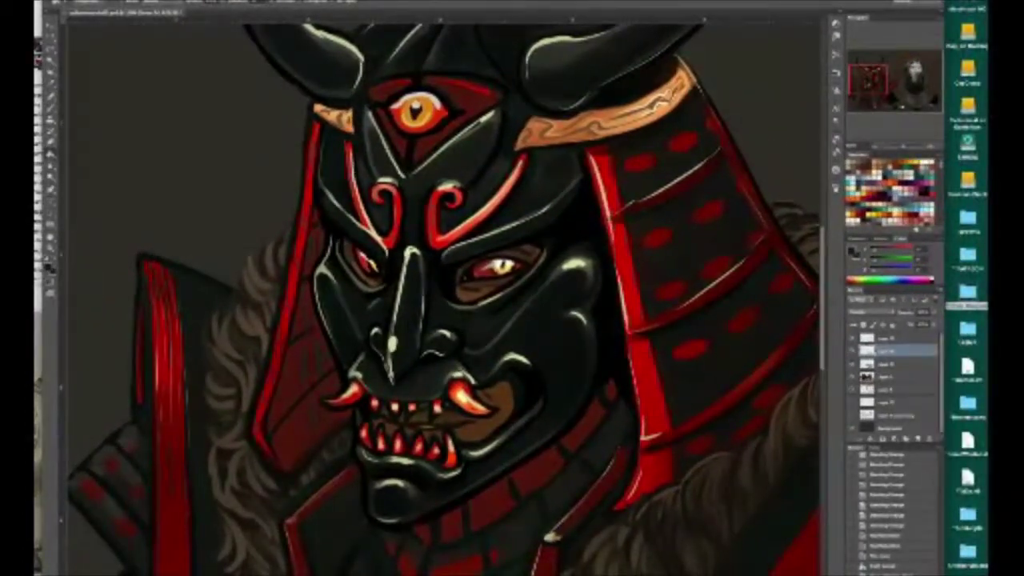
pyautogui.moveTo(946, 118); pyautogui.dragTo(989, 116)
pyautogui.moveTo(922, 81); pyautogui.dragTo(946, 94)
pyautogui.scroll(-4, 976, 71)
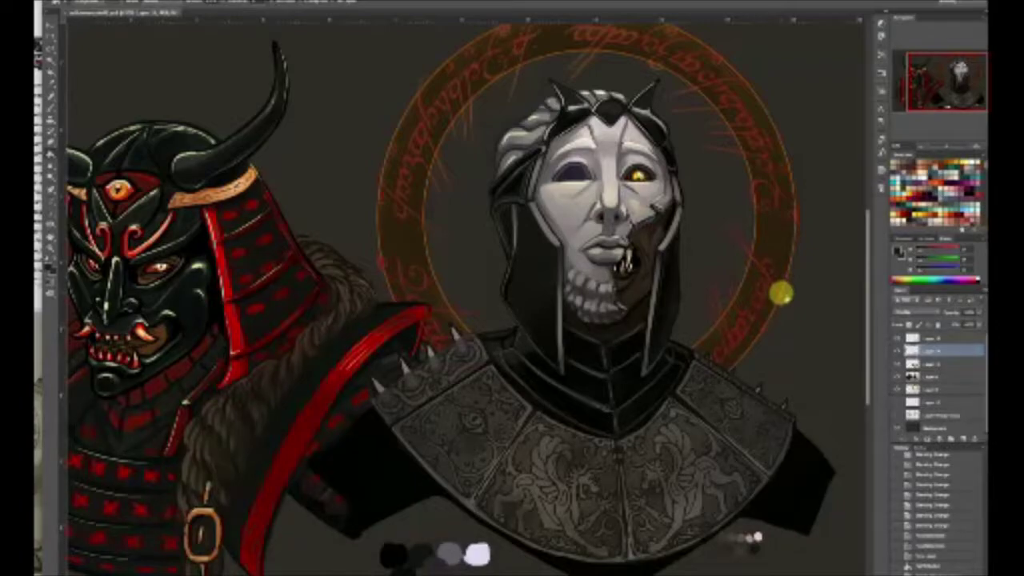
# Try blending modes on the ornament layer and keep one that blends the engraving subtly into the collar plates
pyautogui.click(919, 313)
pyautogui.click(919, 325)
pyautogui.hotkey('ctrl', '-')
pyautogui.hotkey('ctrl', '-')
pyautogui.hotkey('ctrl', '-')
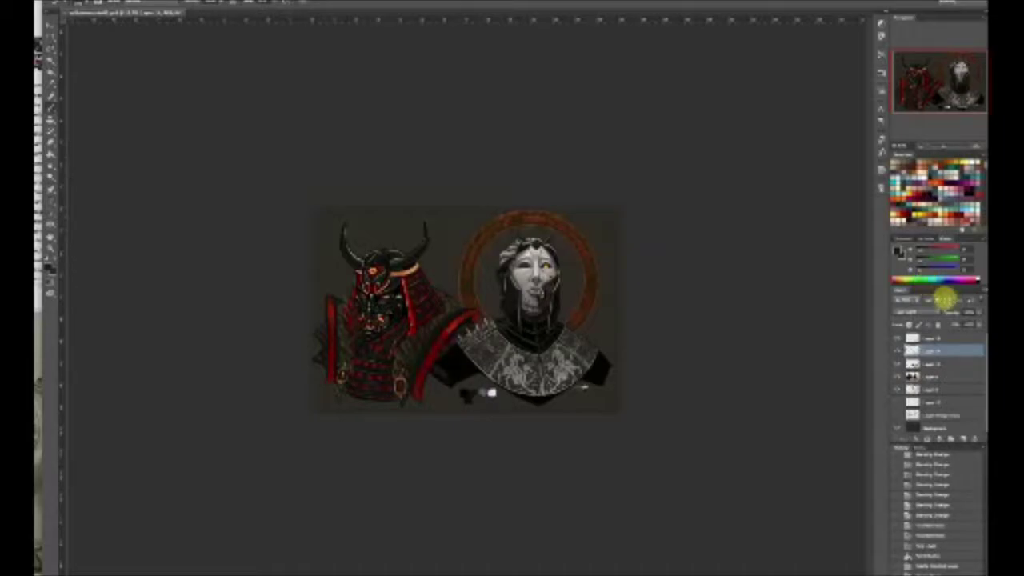
pyautogui.click(934, 312)
pyautogui.click(933, 316)
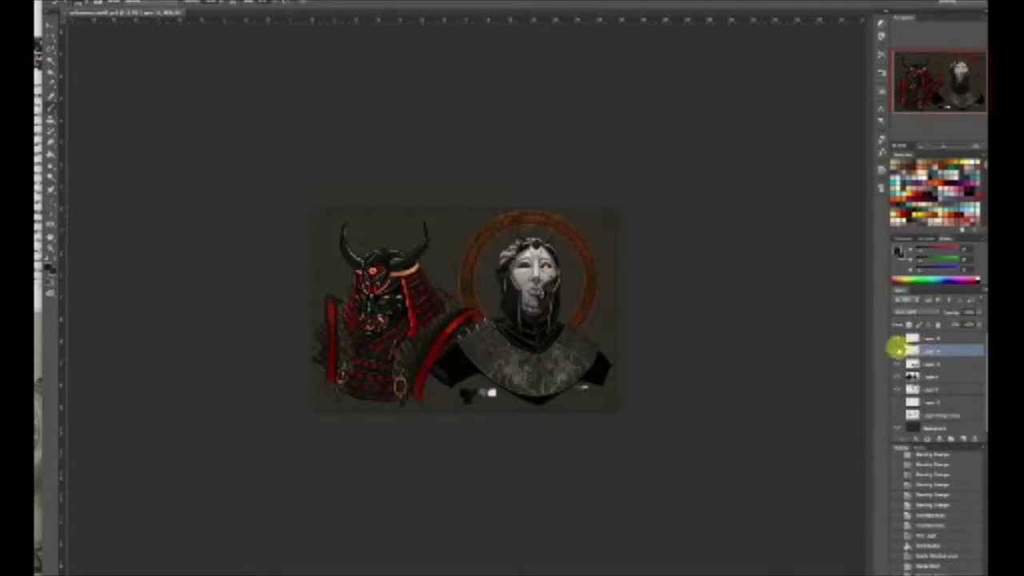
# Merge the ornament layer with the two layers beneath it into a single layer
pyautogui.keyDown('shift'); pyautogui.click(951, 364); pyautogui.keyUp('shift')
pyautogui.hotkey('ctrl', 'e')
pyautogui.hotkey('ctrl', 'z')
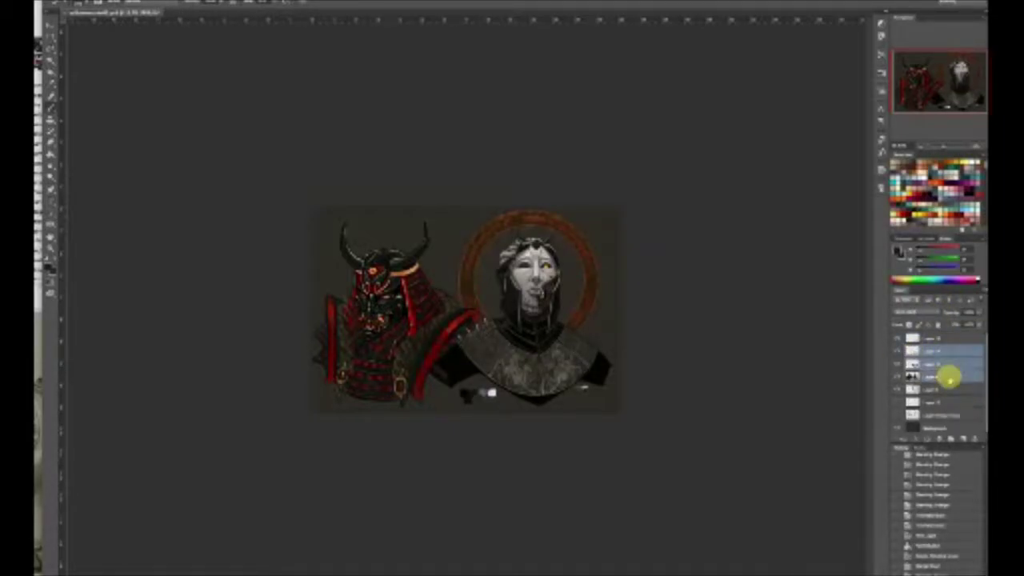
pyautogui.hotkey('ctrl', 'e')
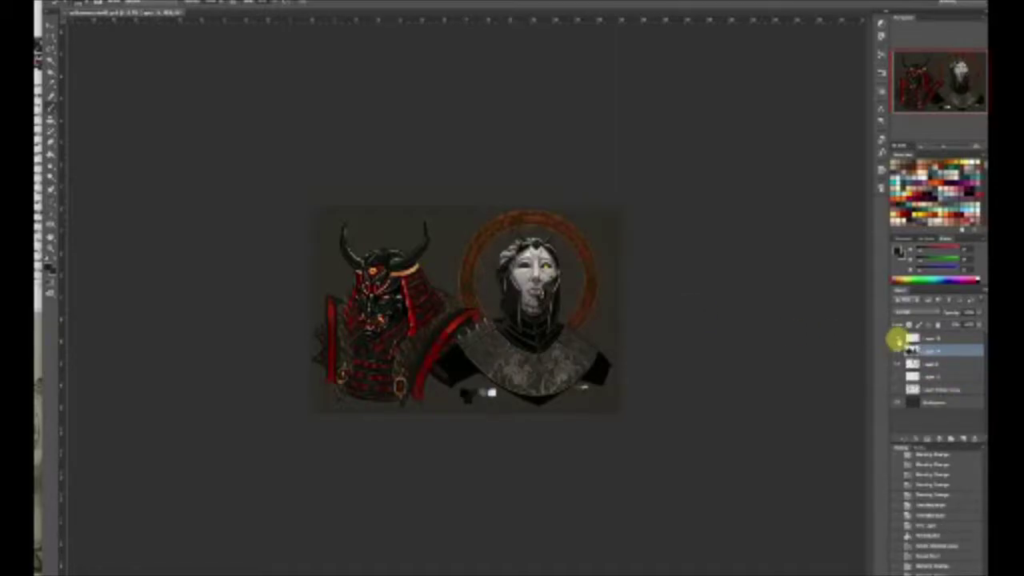
# Choose a brush and repaint the four spikes on the collar's shoulder next to the samurai in light grey with dark outlines
pyautogui.click(78, 5)
pyautogui.moveTo(182, 116); pyautogui.dragTo(177, 38)
pyautogui.click(90, 6)
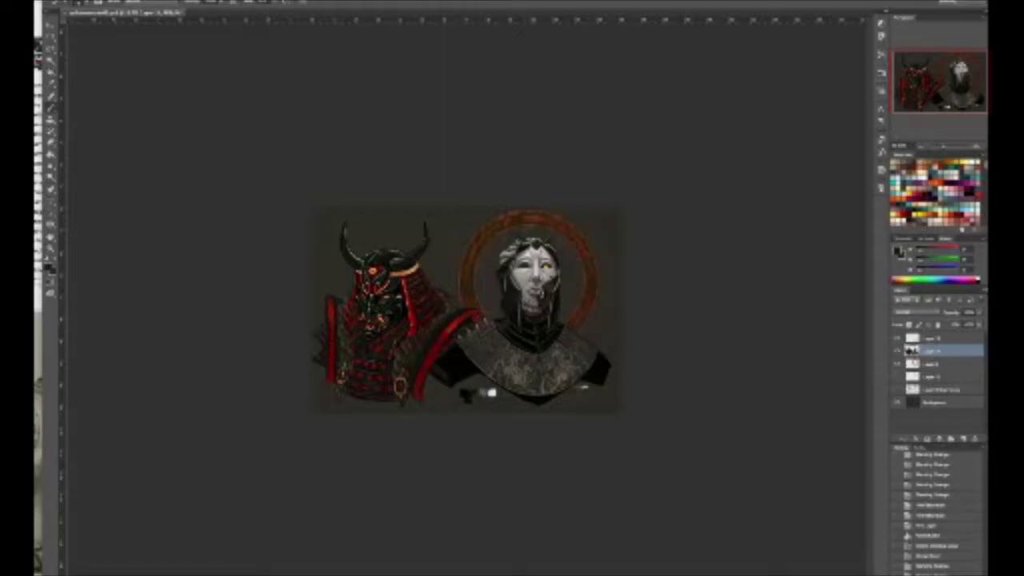
pyautogui.click(518, 337)
pyautogui.hotkey('ctrl', '+')
pyautogui.hotkey('ctrl', '+')
pyautogui.hotkey('ctrl', '+')
pyautogui.hotkey('ctrl', '+')
pyautogui.click(936, 72)
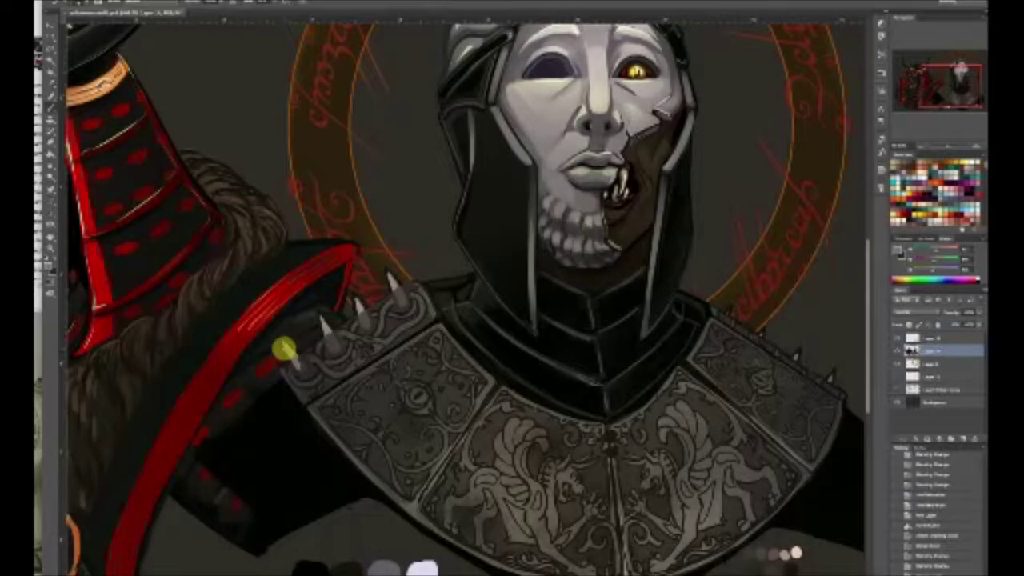
pyautogui.moveTo(289, 348); pyautogui.dragTo(303, 369)
pyautogui.moveTo(327, 332); pyautogui.dragTo(367, 328)
pyautogui.moveTo(395, 289); pyautogui.dragTo(398, 295)
pyautogui.keyDown('alt'); pyautogui.click(319, 367); pyautogui.keyUp('alt')
pyautogui.moveTo(293, 359); pyautogui.dragTo(286, 357)
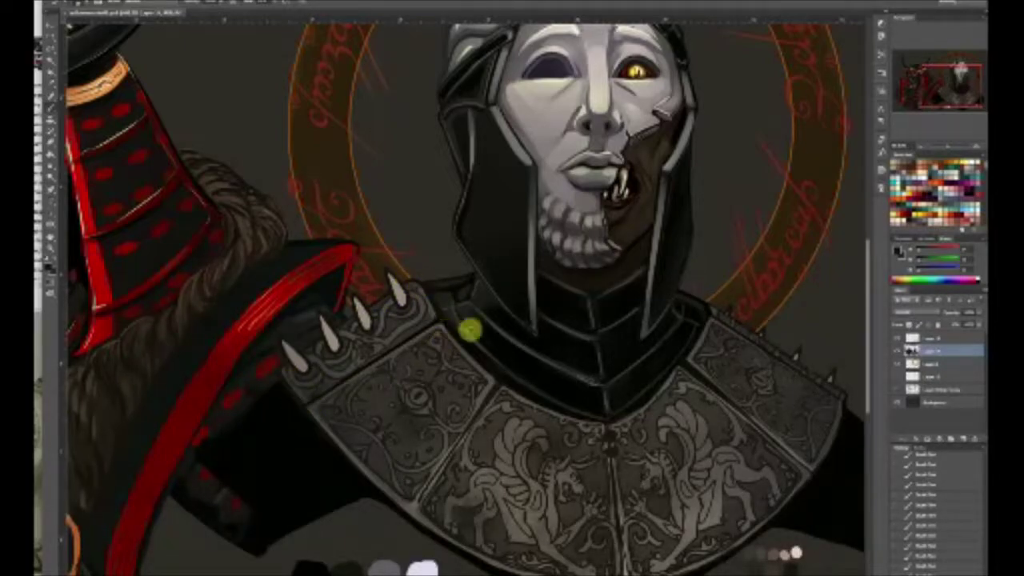
# Clean the dark marks off the beads at the collar's centre seam between the two engraved beasts
pyautogui.click(618, 419)
pyautogui.click(941, 337)
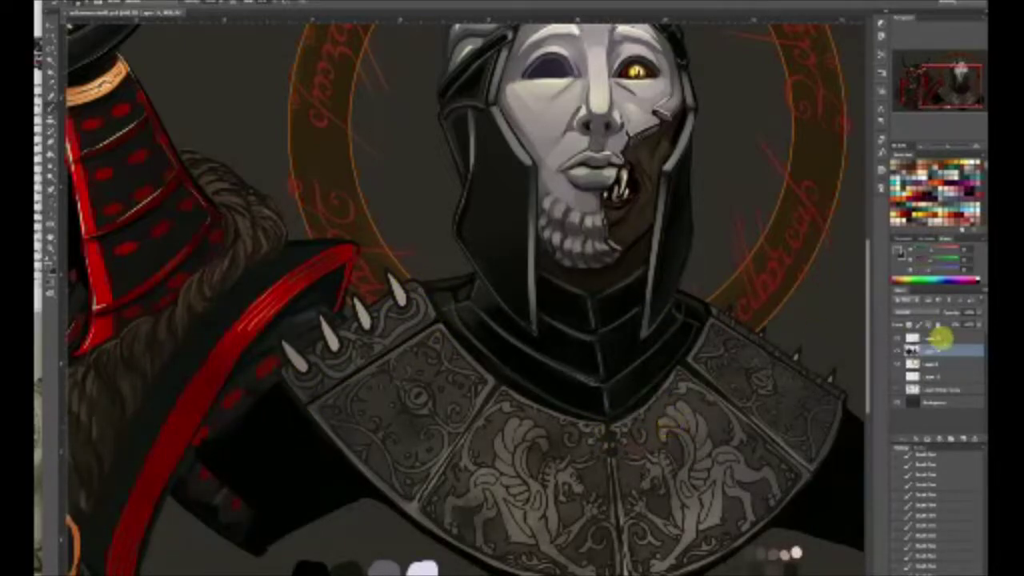
pyautogui.click(948, 349)
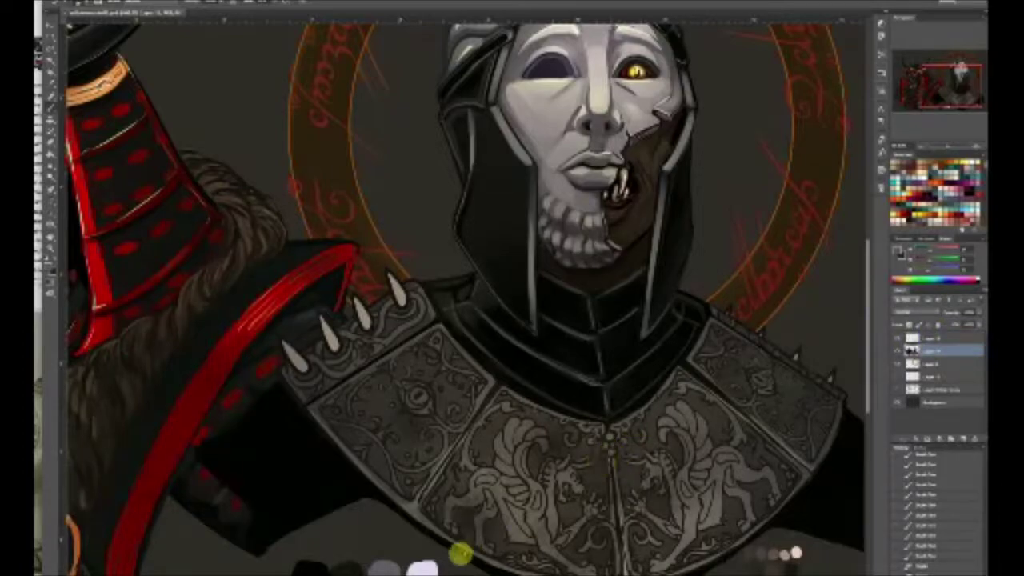
pyautogui.hotkey('ctrl', '0')
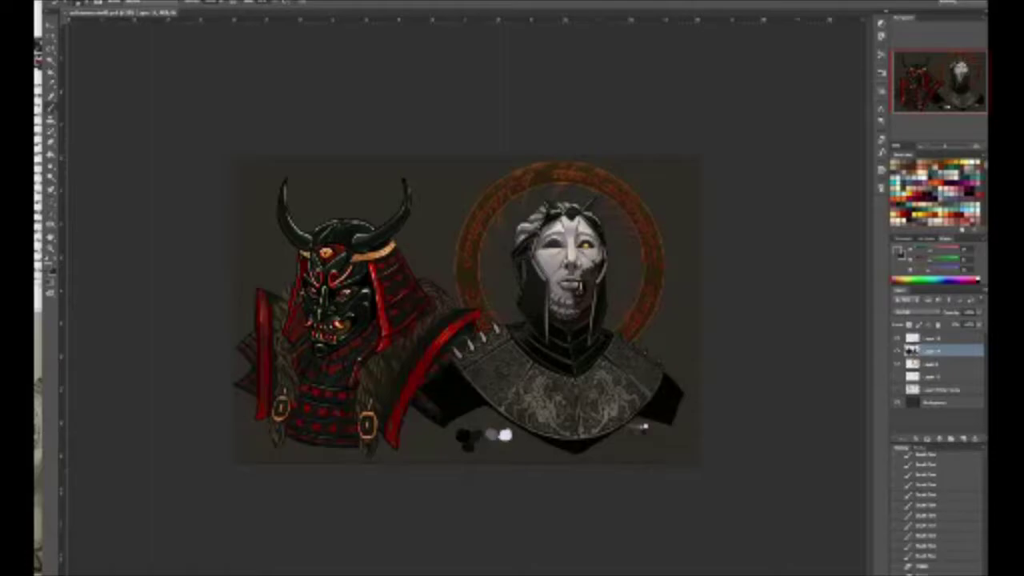
pyautogui.hotkey('ctrl', '+')
pyautogui.hotkey('ctrl', '+')
pyautogui.hotkey('ctrl', '+')
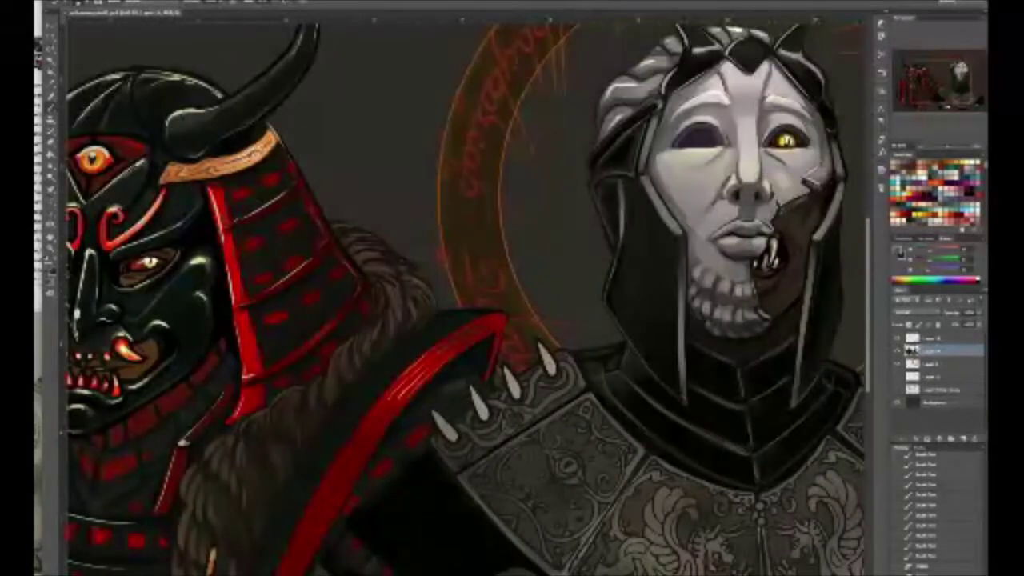
pyautogui.click(952, 90)
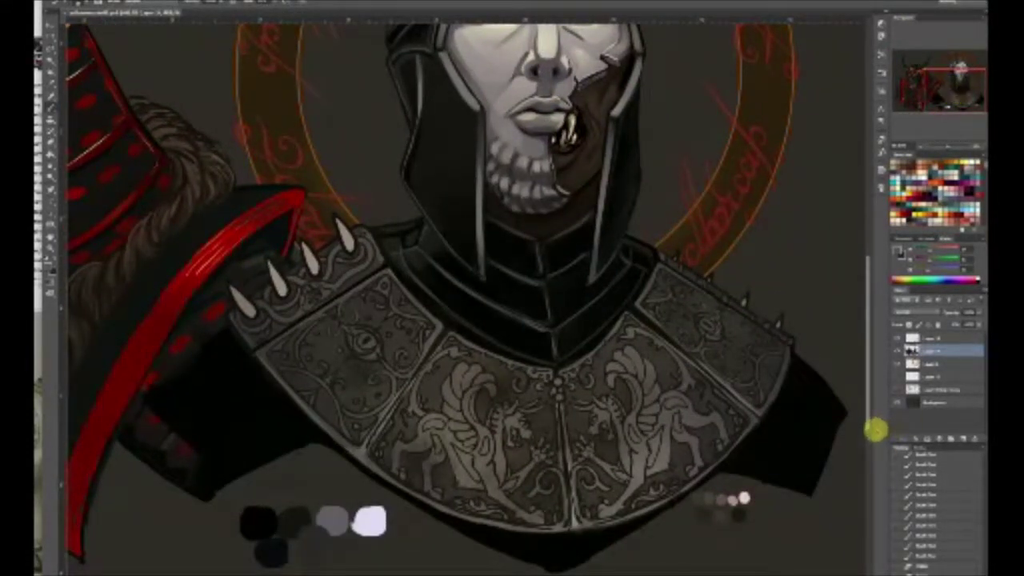
pyautogui.moveTo(952, 91); pyautogui.dragTo(954, 84)
pyautogui.click(935, 340)
pyautogui.keyDown('alt'); pyautogui.click(679, 572); pyautogui.keyUp('alt')
pyautogui.click(932, 351)
# Pick a brush and refine the hood edges around the mask with colours sampled from the painting
pyautogui.click(87, 3)
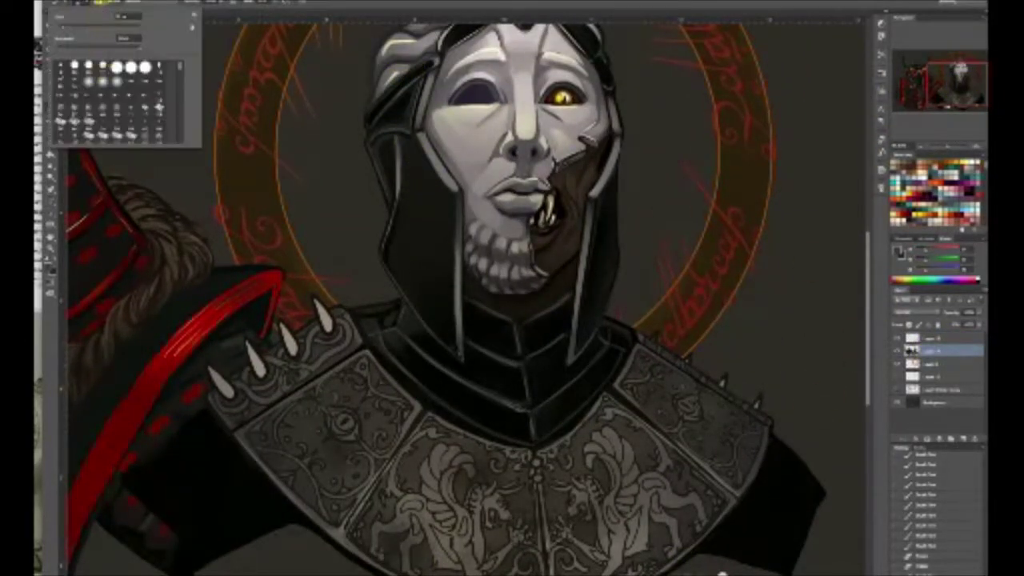
pyautogui.click(372, 118)
pyautogui.keyDown('alt'); pyautogui.click(384, 81); pyautogui.keyUp('alt')
pyautogui.moveTo(402, 85)
pyautogui.mouseDown()
pyautogui.moveTo(372, 118)
pyautogui.moveTo(430, 65)
pyautogui.moveTo(384, 116)
pyautogui.moveTo(421, 75)
pyautogui.moveTo(399, 93)
pyautogui.mouseUp()
pyautogui.moveTo(605, 75)
pyautogui.mouseDown()
pyautogui.moveTo(600, 67)
pyautogui.moveTo(605, 79)
pyautogui.mouseUp()
pyautogui.keyDown('alt'); pyautogui.click(595, 67); pyautogui.keyUp('alt')
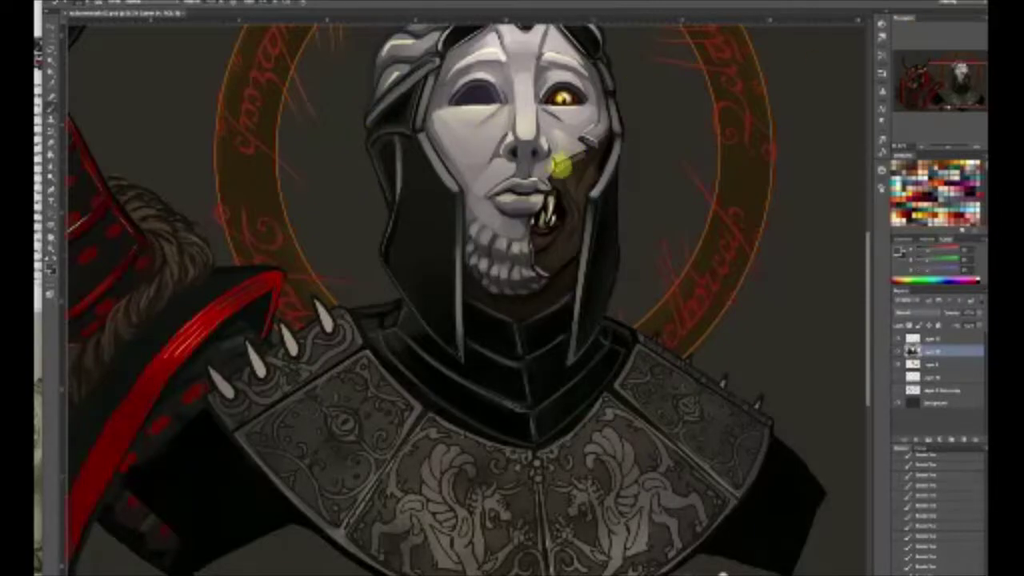
# Paint a lighter thickness along the mask's broken edge from the cheek to the mouth using sampled colours
pyautogui.moveTo(597, 142)
pyautogui.mouseDown()
pyautogui.moveTo(567, 163)
pyautogui.moveTo(608, 128)
pyautogui.moveTo(568, 174)
pyautogui.moveTo(596, 82)
pyautogui.moveTo(594, 147)
pyautogui.mouseUp()
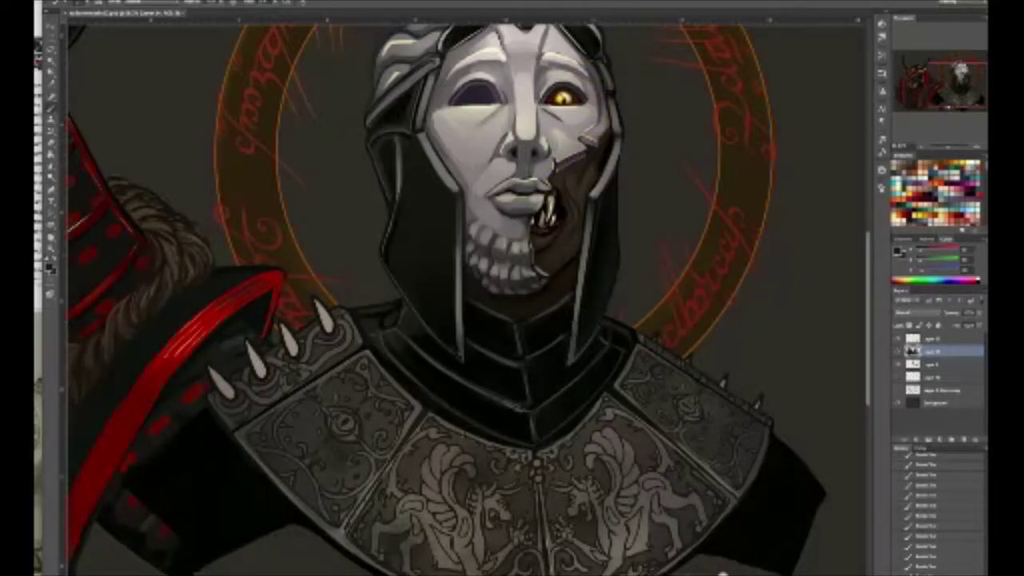
pyautogui.keyDown('alt'); pyautogui.click(556, 166); pyautogui.keyUp('alt')
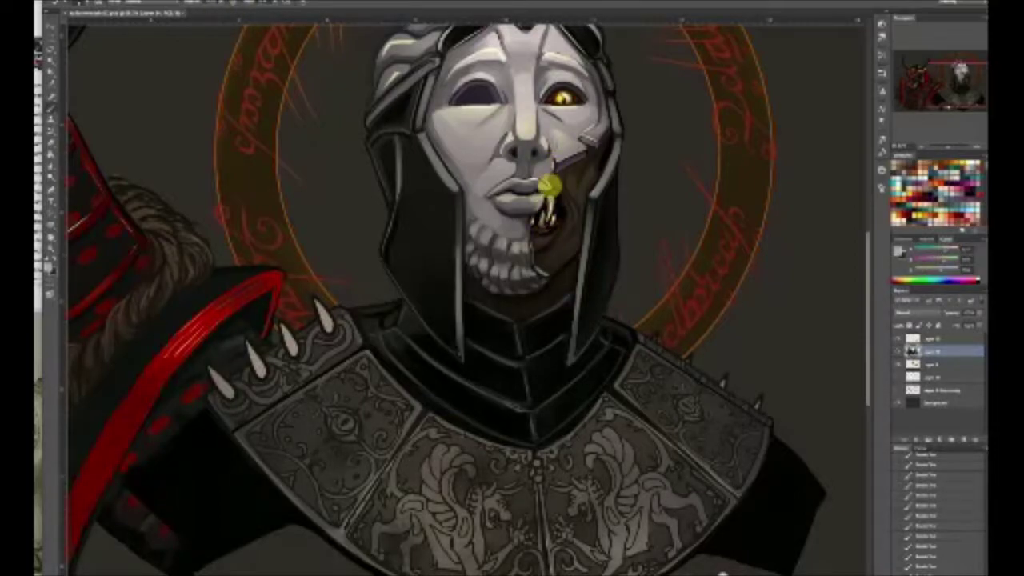
pyautogui.keyDown('alt'); pyautogui.click(544, 184); pyautogui.keyUp('alt')
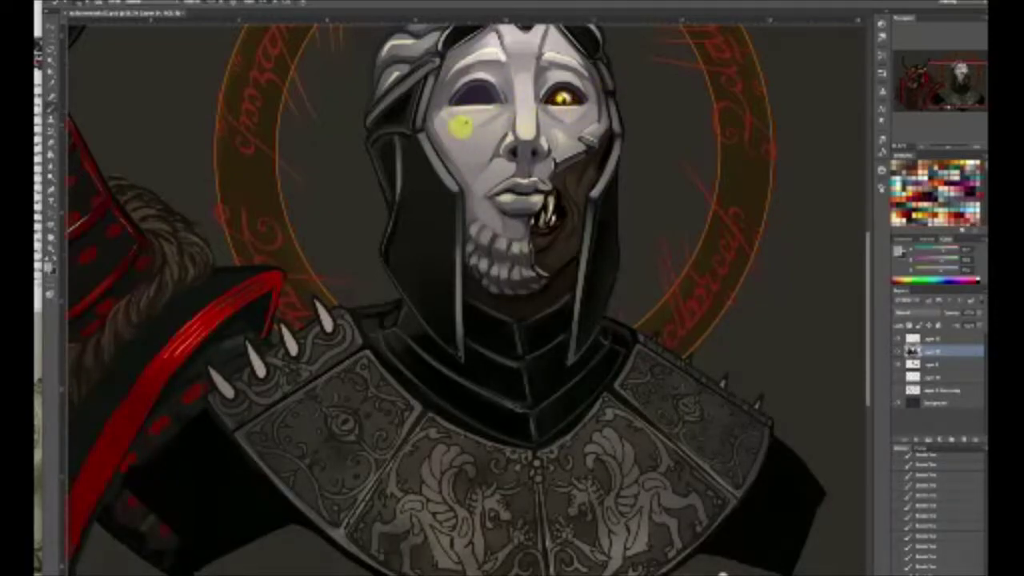
# Lasso the areas under the mask's eyes, shade them with gradients in a sampled skin tone, and deselect
pyautogui.hotkey('ctrl', 'z')
pyautogui.moveTo(439, 123); pyautogui.dragTo(439, 110)
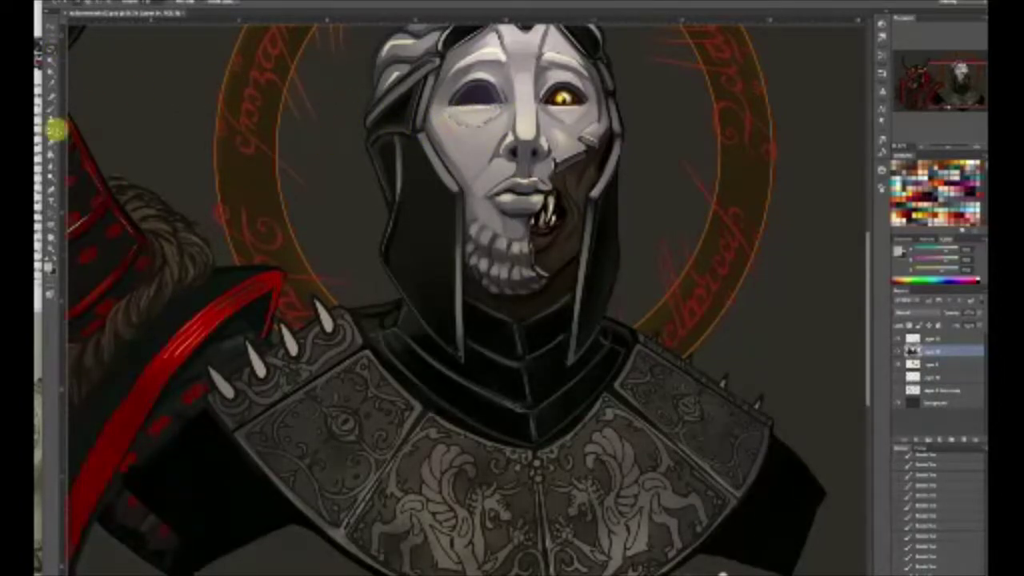
pyautogui.click(54, 261)
pyautogui.keyDown('alt'); pyautogui.click(467, 111); pyautogui.keyUp('alt')
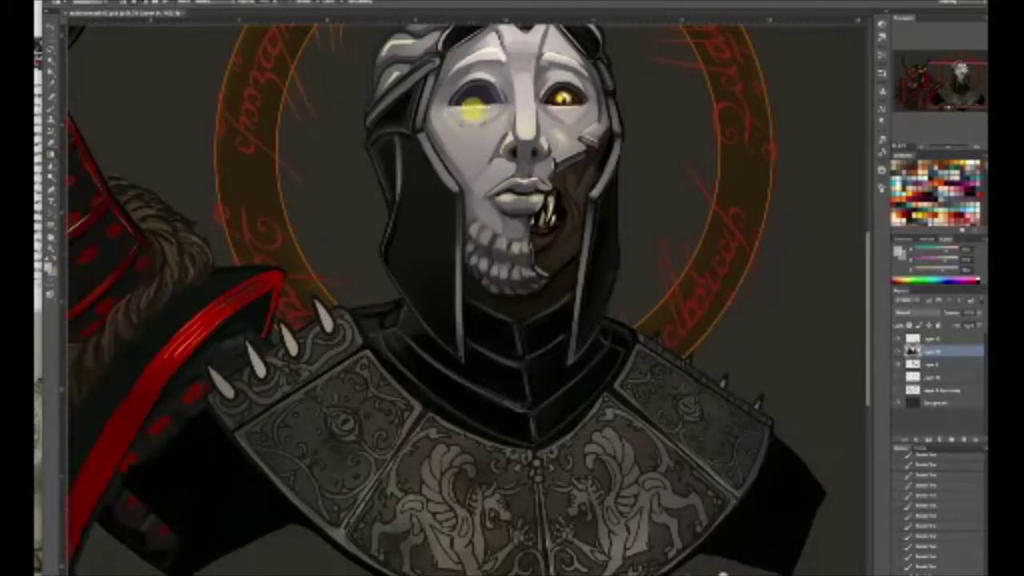
pyautogui.moveTo(472, 98); pyautogui.dragTo(475, 121)
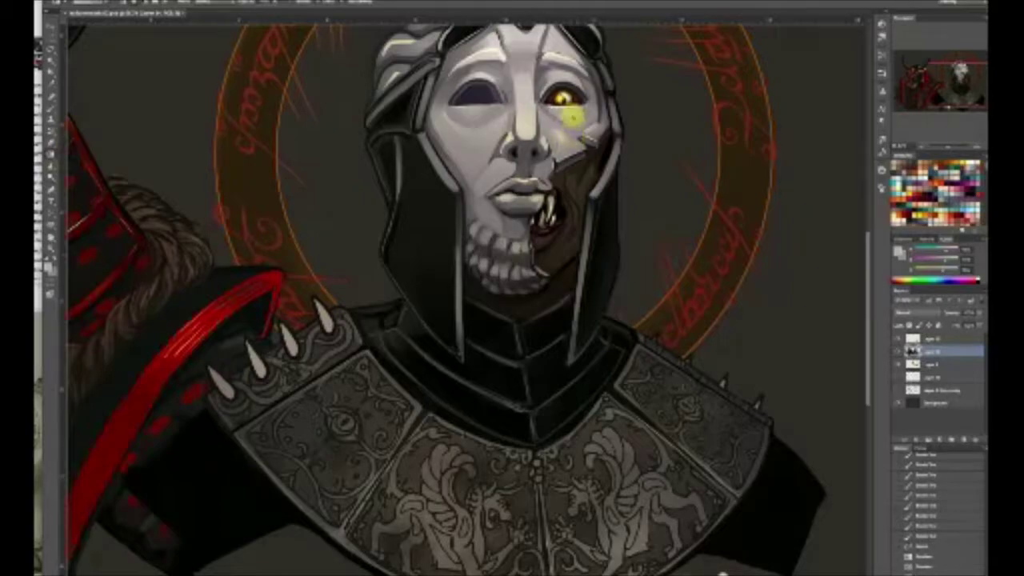
pyautogui.moveTo(570, 124); pyautogui.dragTo(574, 117)
pyautogui.hotkey('ctrl', 'd')
# Review the shading under the mask's eyes at several zoom levels, from the whole painting to close up
pyautogui.hotkey('ctrl', '-')
pyautogui.hotkey('ctrl', '-')
pyautogui.hotkey('ctrl', '-')
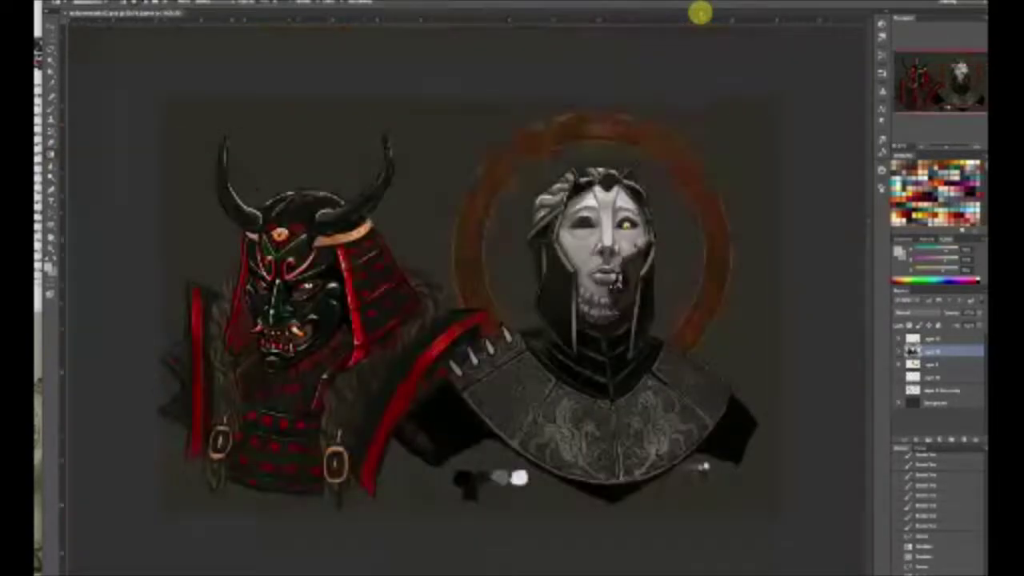
pyautogui.hotkey('ctrl', '+')
pyautogui.hotkey('ctrl', '+')
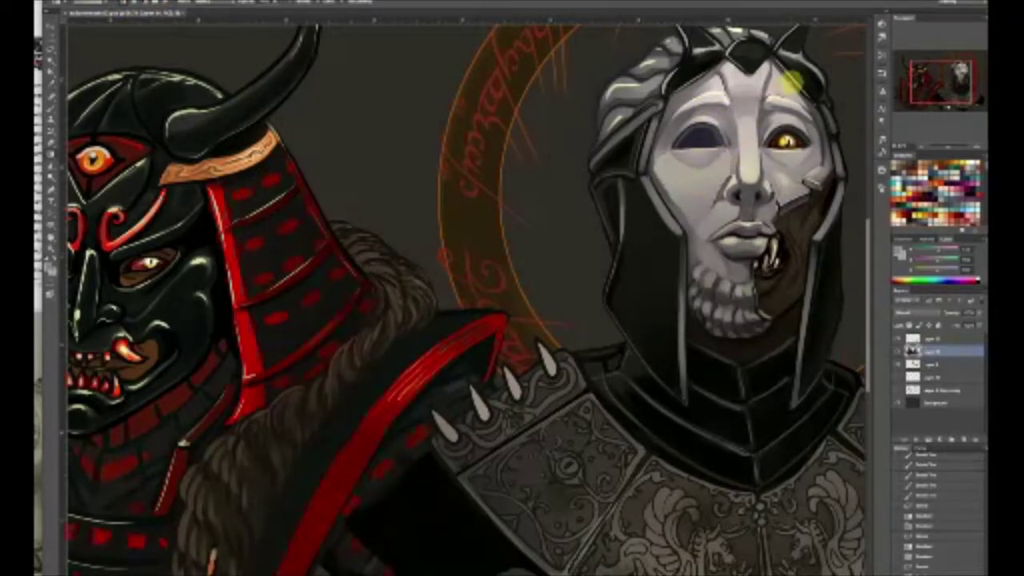
pyautogui.hotkey('ctrl', '-')
pyautogui.hotkey('ctrl', '-')
pyautogui.hotkey('ctrl', '-')
pyautogui.hotkey('ctrl', '-')
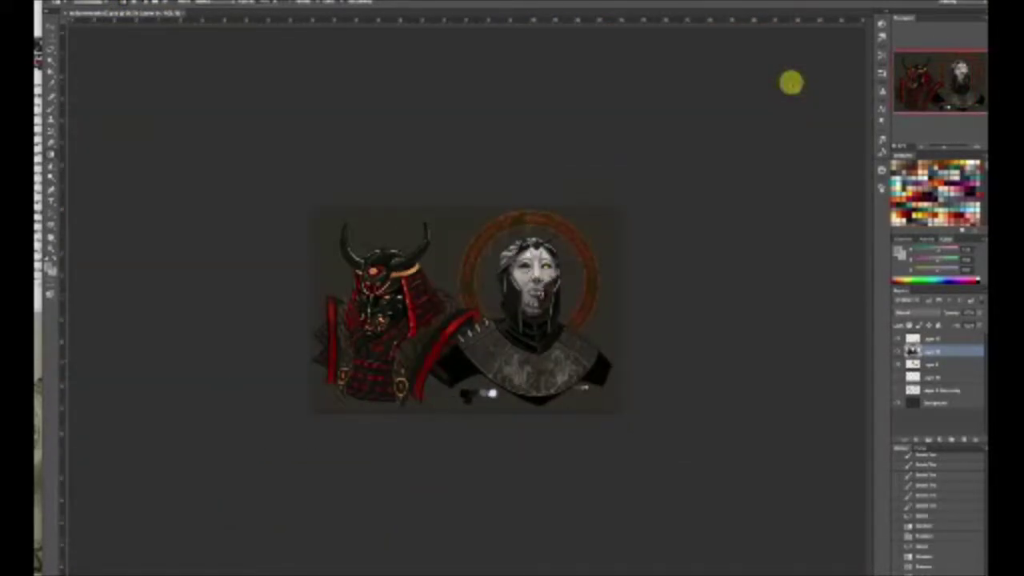
pyautogui.hotkey('ctrl', '+')
pyautogui.hotkey('ctrl', '+')
pyautogui.hotkey('ctrl', '+')
pyautogui.hotkey('ctrl', '+')
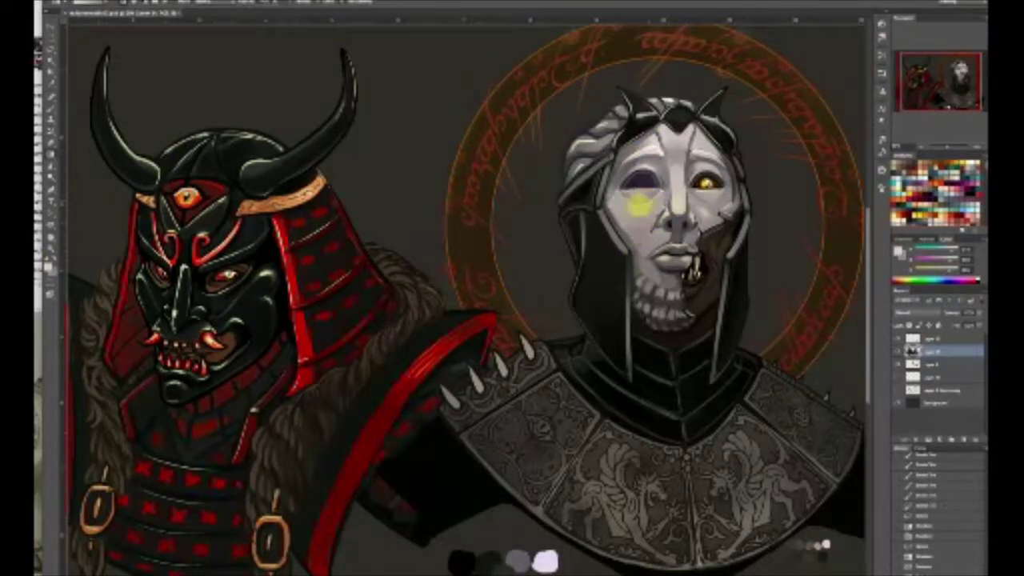
# Step back through the under-eye gradient edits and restore them to compare the face with and without the shading
pyautogui.hotkey('ctrl', 'alt', 'z')
pyautogui.hotkey('ctrl', 'alt', 'z')
pyautogui.hotkey('ctrl', 'alt', 'z')
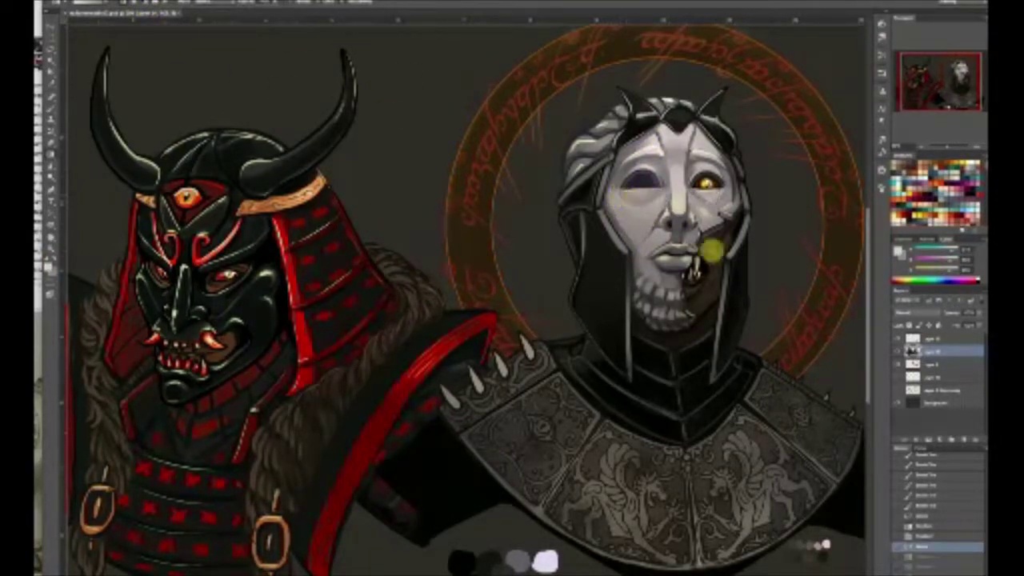
pyautogui.click(925, 558)
pyautogui.click(924, 571)
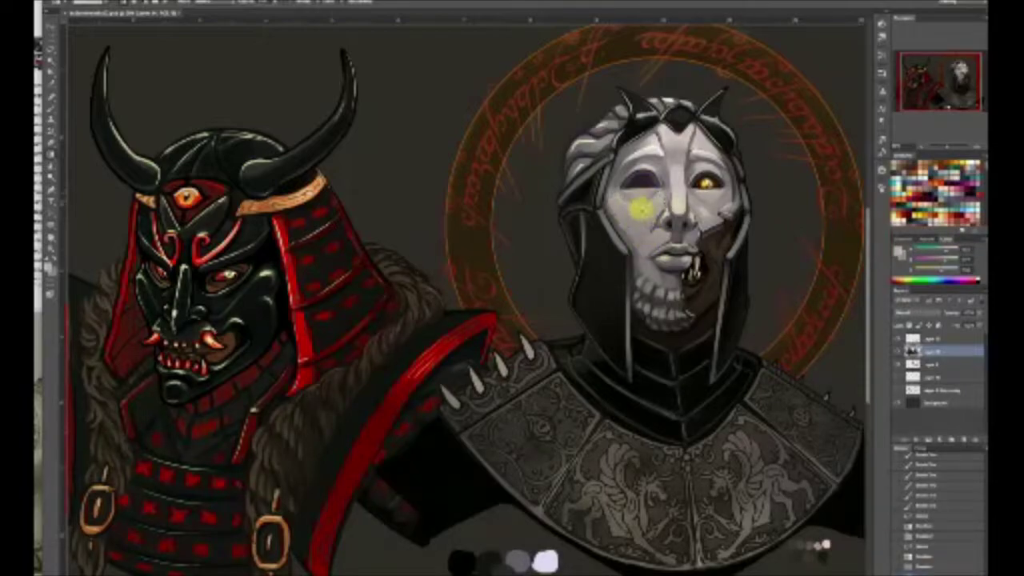
# Pick a new foreground colour, set an earlier history state as source, and soften the shading under the dark eye with the History Brush
pyautogui.click(51, 271)
pyautogui.click(810, 98)
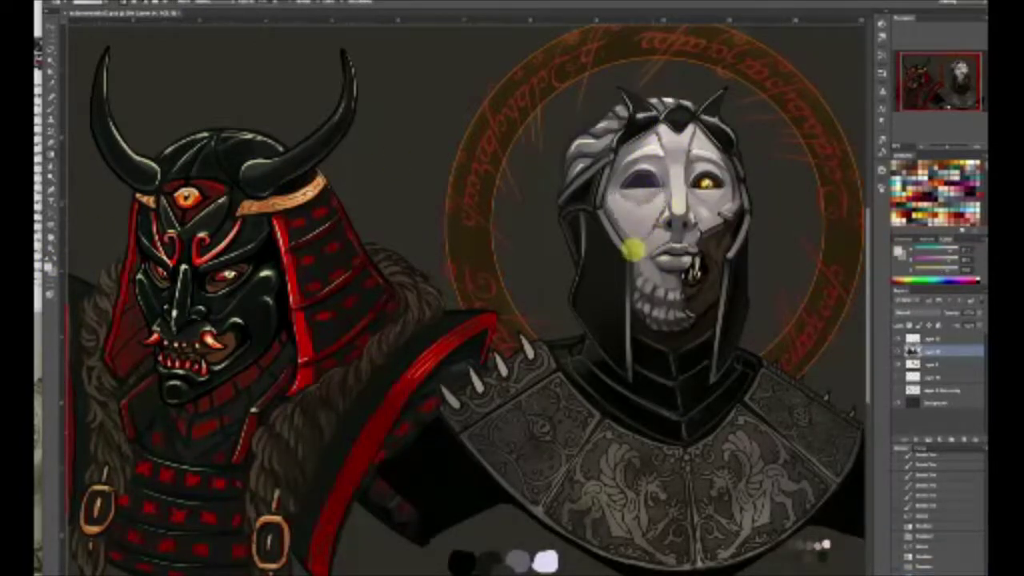
pyautogui.click(52, 131)
pyautogui.click(897, 505)
pyautogui.moveTo(256, 121); pyautogui.dragTo(124, 128)
pyautogui.moveTo(658, 200)
pyautogui.mouseDown()
pyautogui.moveTo(651, 230)
pyautogui.moveTo(665, 209)
pyautogui.moveTo(645, 233)
pyautogui.moveTo(658, 210)
pyautogui.mouseUp()
pyautogui.hotkey('ctrl', 'alt', 'z')
pyautogui.hotkey('ctrl', 'alt', 'z')
pyautogui.hotkey('ctrl', 'alt', 'z')
pyautogui.hotkey('ctrl', 'alt', 'z')
pyautogui.hotkey('ctrl', 'alt', 'z')
pyautogui.hotkey('ctrl', 'alt', 'z')
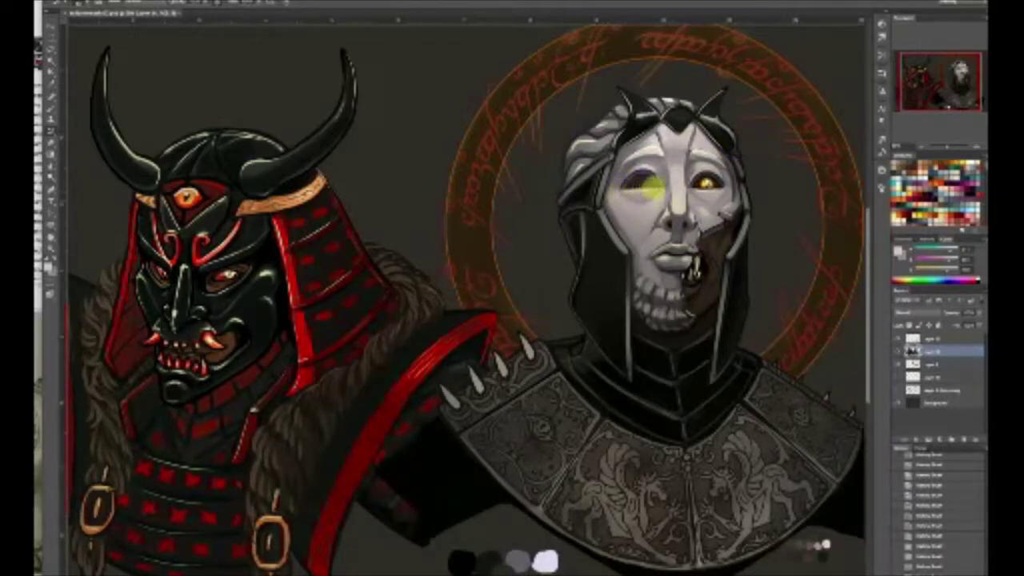
pyautogui.click(52, 108)
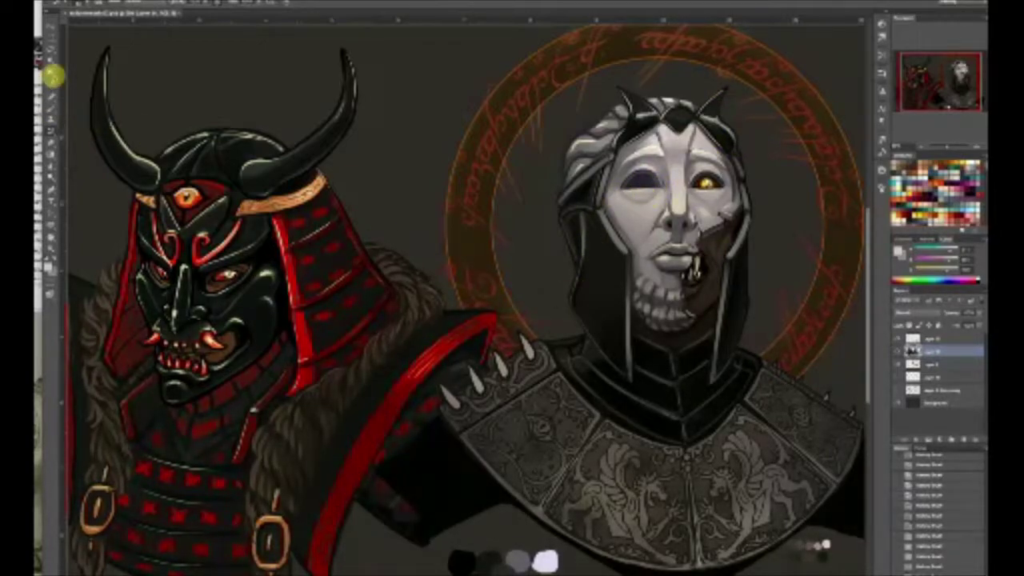
# Sample light and shadow tones from the mask and repaint the areas around its dark eye and brow
pyautogui.keyDown('alt'); pyautogui.click(610, 200); pyautogui.keyUp('alt')
pyautogui.moveTo(614, 195); pyautogui.dragTo(664, 163)
pyautogui.moveTo(658, 202)
pyautogui.mouseDown()
pyautogui.moveTo(657, 213)
pyautogui.moveTo(662, 196)
pyautogui.moveTo(637, 163)
pyautogui.mouseUp()
pyautogui.keyDown('alt'); pyautogui.click(647, 168); pyautogui.keyUp('alt')
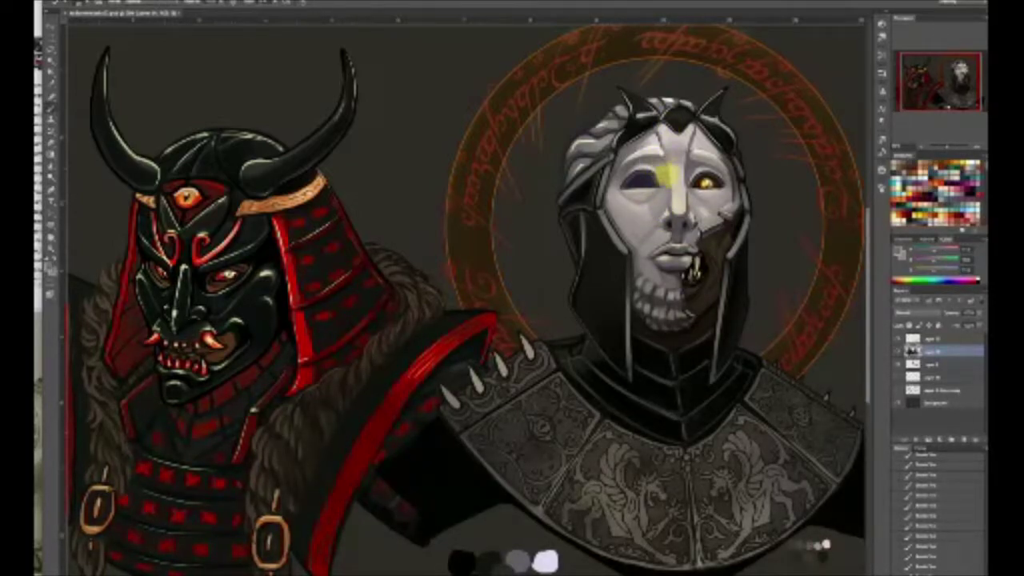
# Review the retouched mask from the whole painting to close up, toggling the last stroke for comparison
pyautogui.hotkey('ctrl', '-')
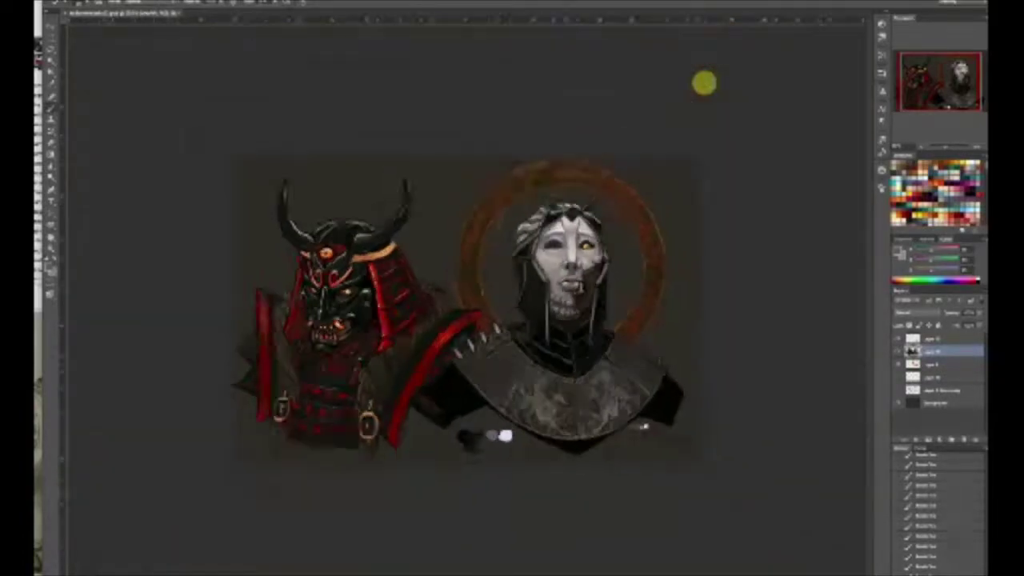
pyautogui.hotkey('ctrl', '-')
pyautogui.hotkey('ctrl', '+')
pyautogui.hotkey('ctrl', '+')
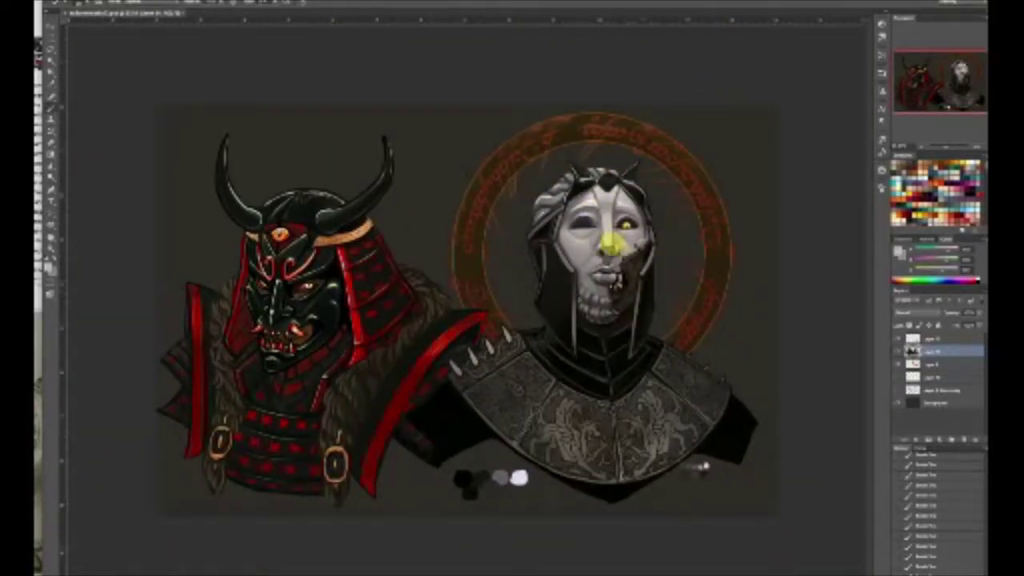
pyautogui.hotkey('ctrl', '-')
pyautogui.hotkey('ctrl', '-')
pyautogui.hotkey('ctrl', '-')
pyautogui.hotkey('ctrl', 'z')
pyautogui.hotkey('ctrl', '+')
pyautogui.hotkey('ctrl', '+')
pyautogui.hotkey('ctrl', '+')
pyautogui.hotkey('ctrl', '+')
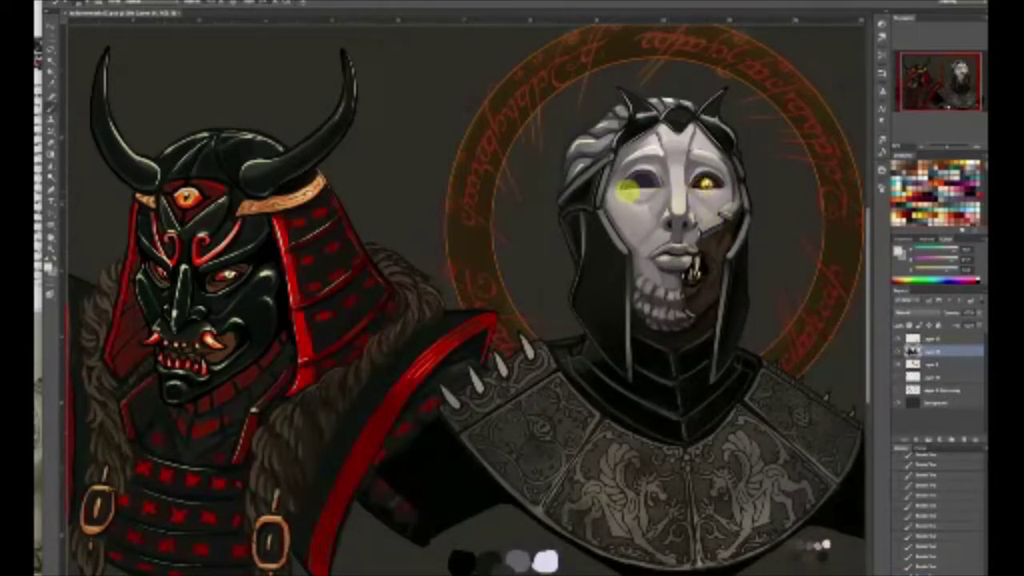
# Sample tones from the mask and headpiece and touch up the forehead, the brow and the hood's edge
pyautogui.keyDown('alt'); pyautogui.click(701, 153); pyautogui.keyUp('alt')
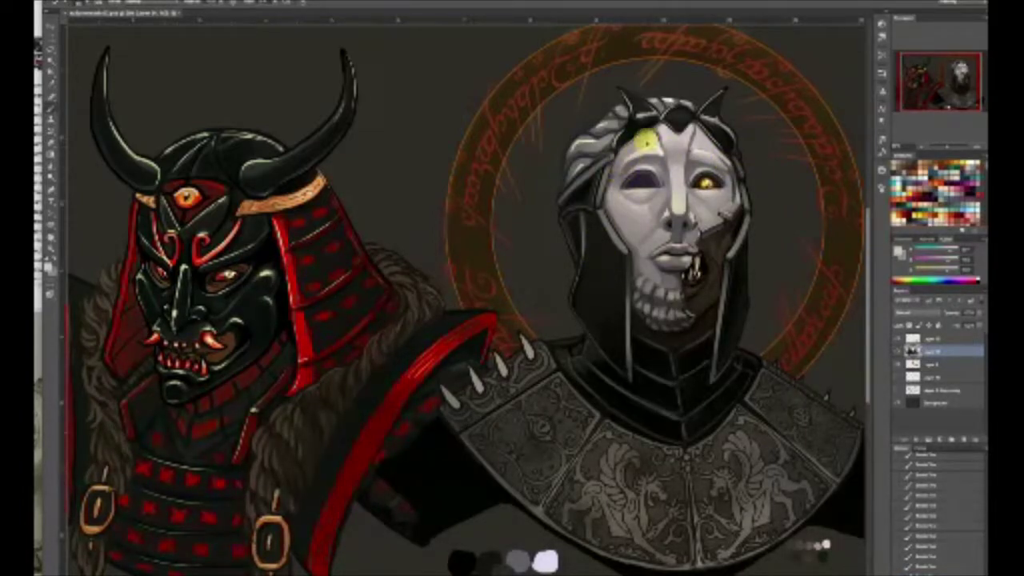
pyautogui.click(693, 107)
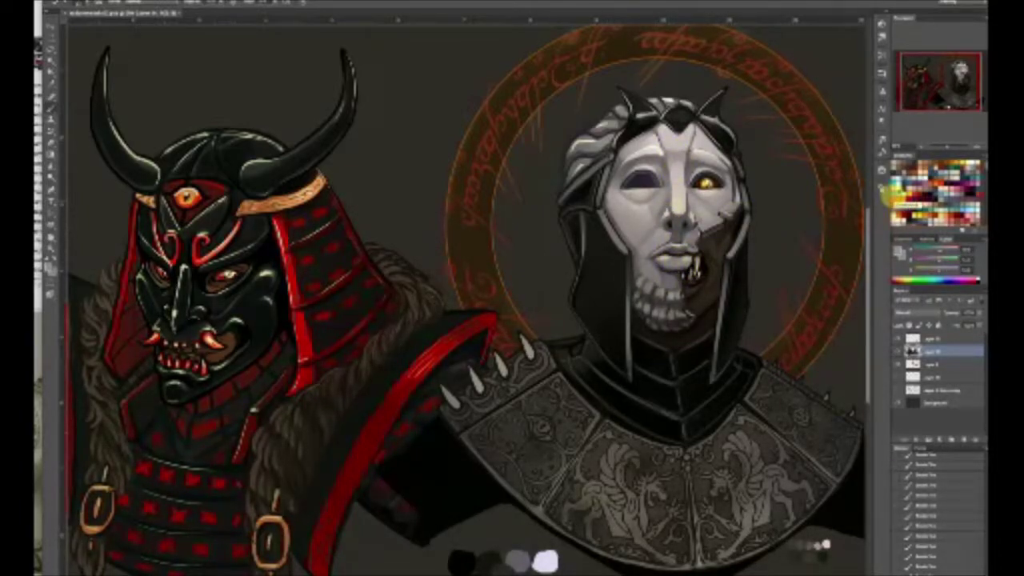
pyautogui.keyDown('alt'); pyautogui.click(689, 120); pyautogui.keyUp('alt')
pyautogui.keyDown('alt'); pyautogui.click(642, 114); pyautogui.keyUp('alt')
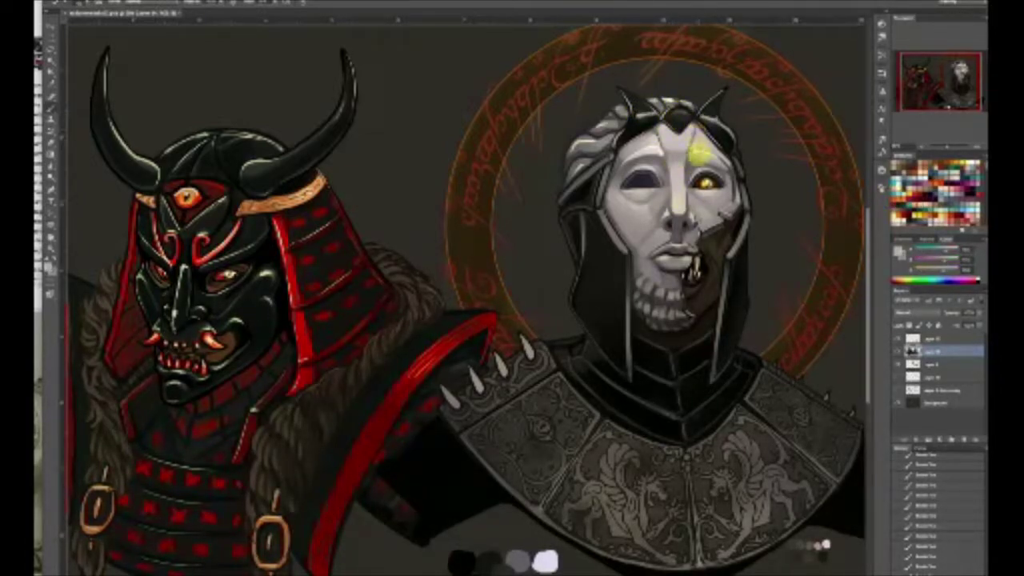
pyautogui.click(589, 200)
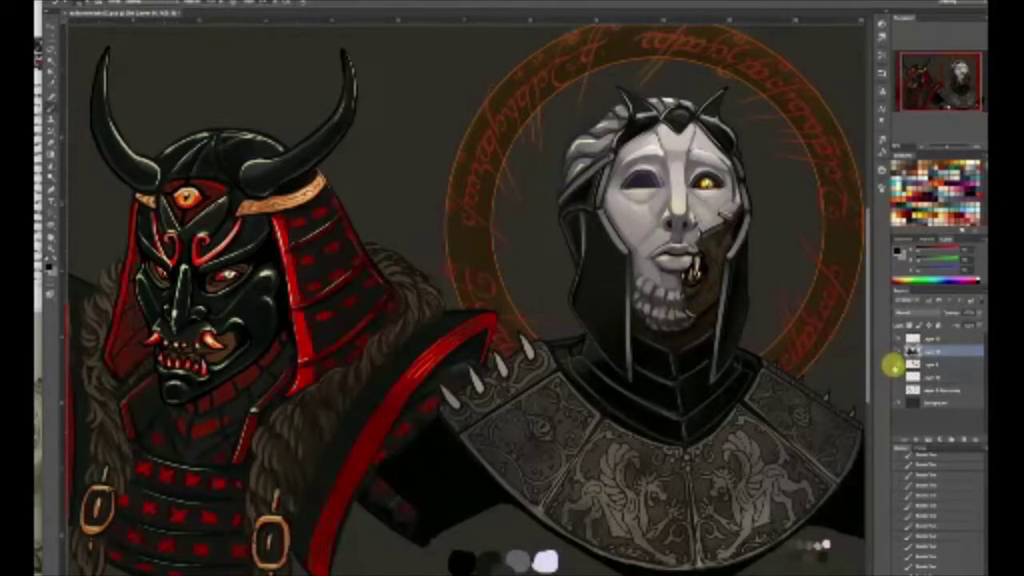
pyautogui.click(671, 238)
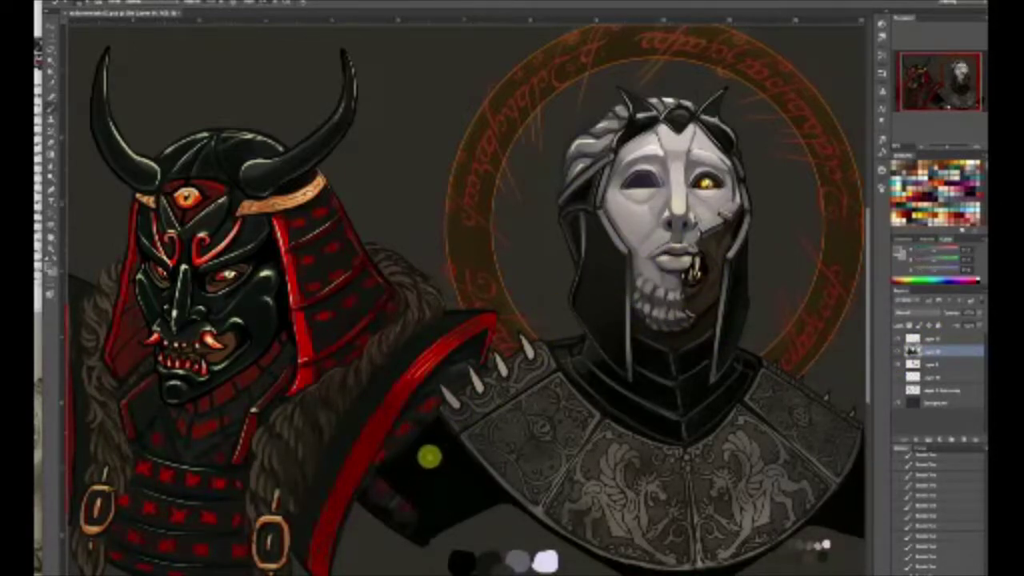
# Paint grey plate edges across the black upper-arm armour on both sides of the masked figure
pyautogui.moveTo(419, 439); pyautogui.dragTo(472, 505)
pyautogui.moveTo(381, 467); pyautogui.dragTo(415, 508)
pyautogui.moveTo(439, 421); pyautogui.dragTo(481, 470)
pyautogui.moveTo(920, 85); pyautogui.dragTo(926, 87)
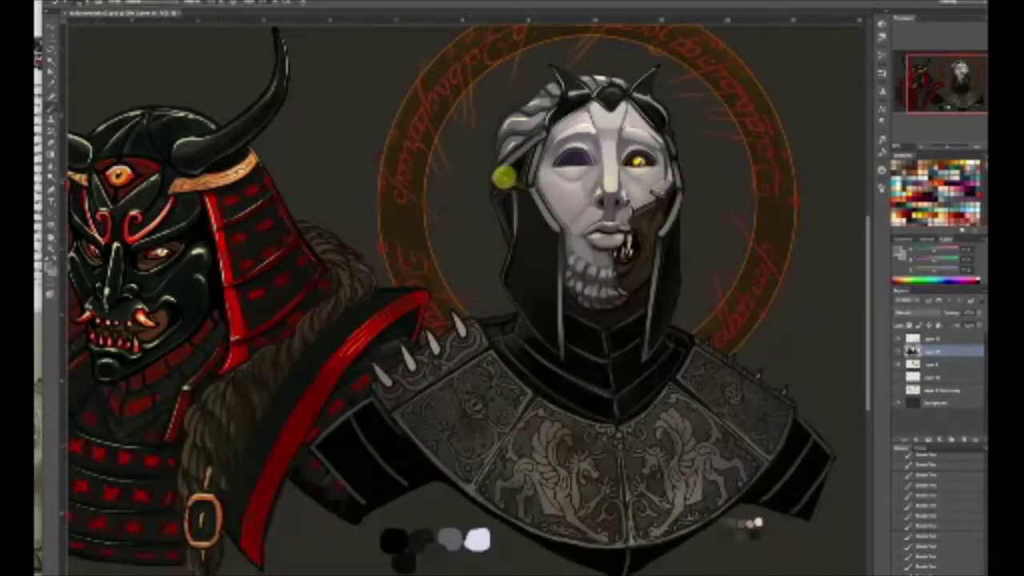
pyautogui.scroll(-7, 498, 216)
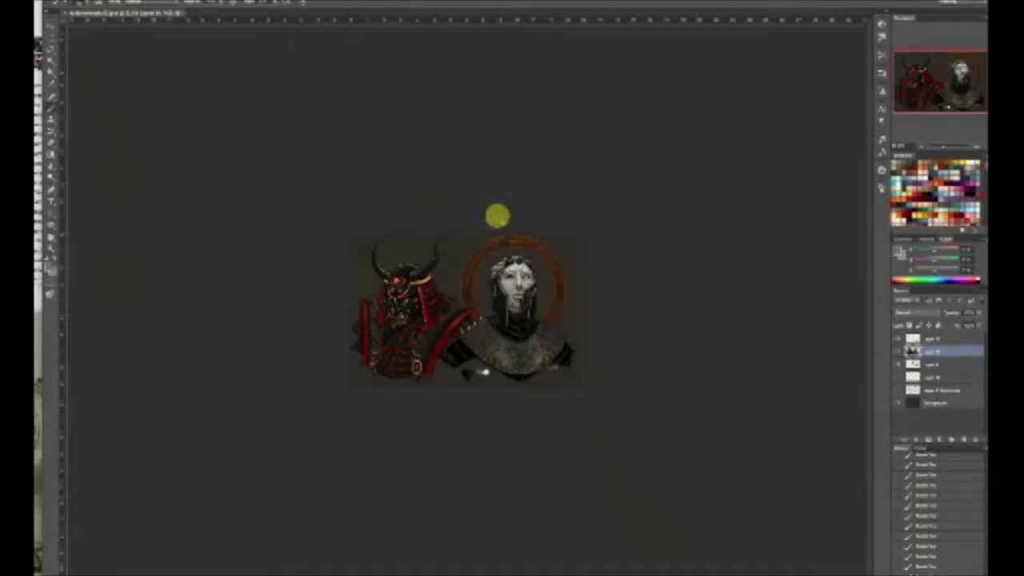
pyautogui.hotkey('ctrl', '+')
pyautogui.hotkey('ctrl', '+')
pyautogui.hotkey('ctrl', '+')
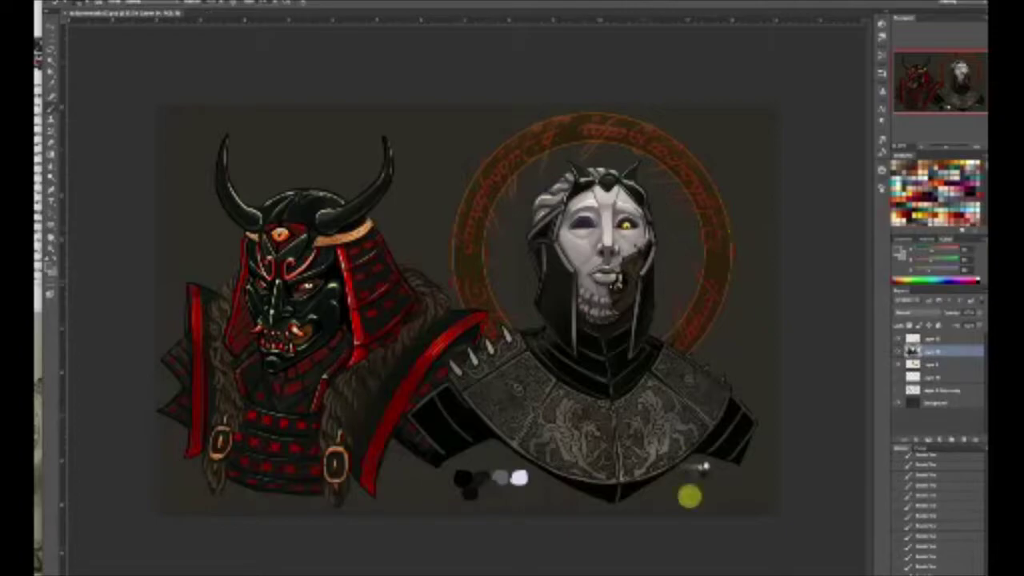
# Switch to the music library, play another track from the -ME: Arda playlist, and return to the painting
pyautogui.click(40, 232)
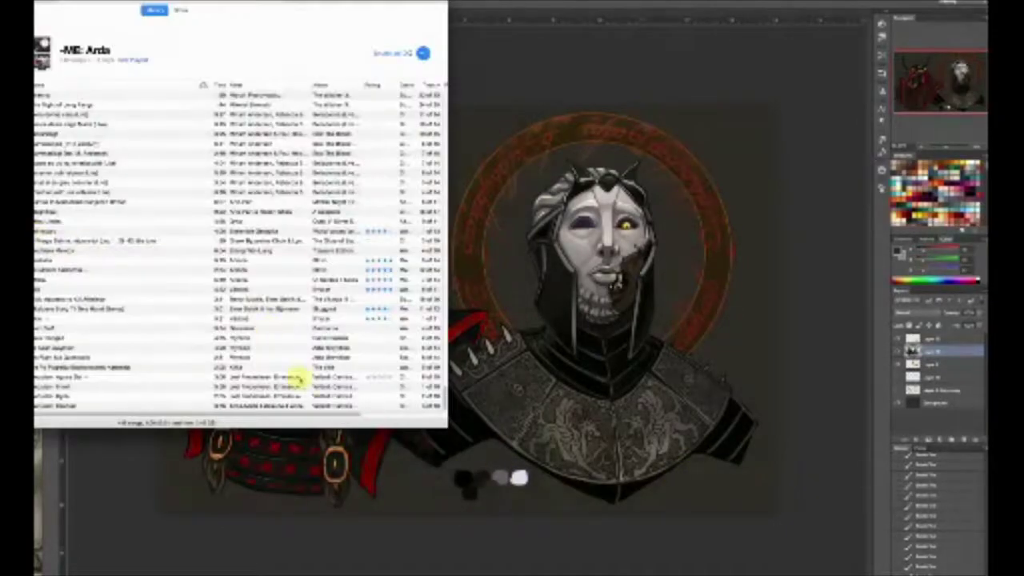
pyautogui.click(142, 154)
pyautogui.doubleClick(146, 164)
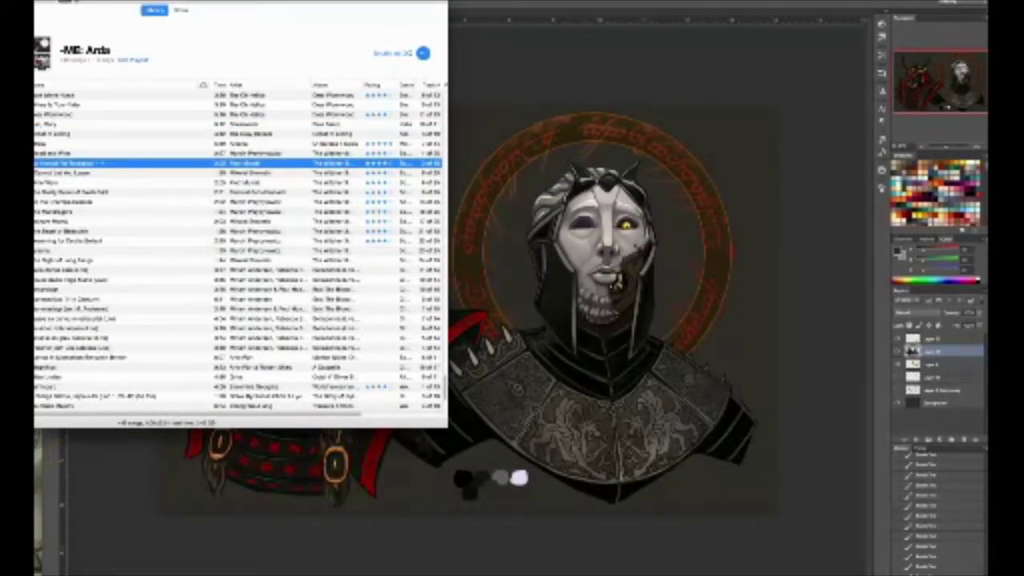
pyautogui.press('super+Tab')
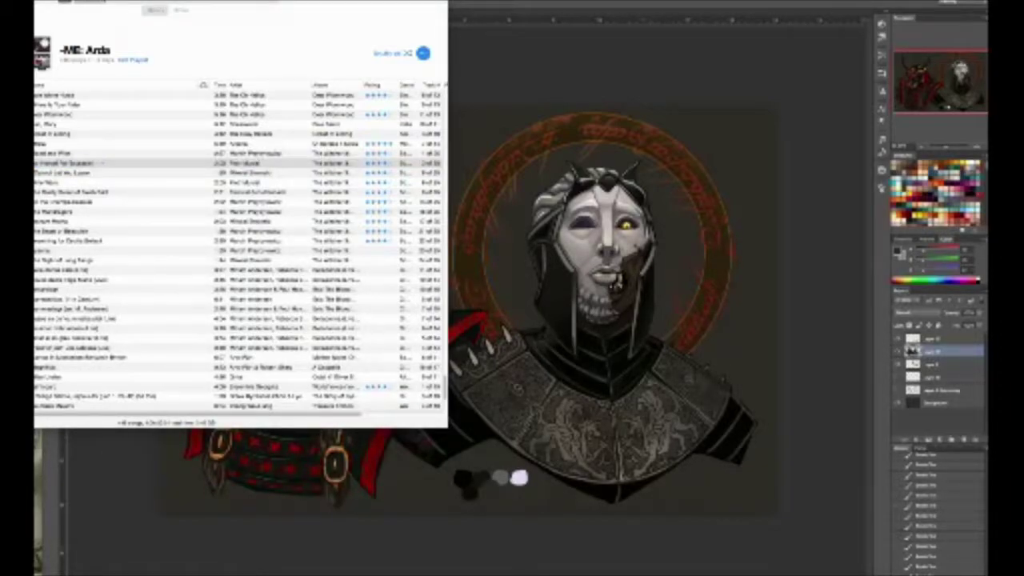
pyautogui.click(564, 273)
# Sample a dark swatch, load the figures' layer as a selection, and try shading strokes on the hood within it
pyautogui.keyDown('alt'); pyautogui.click(481, 475); pyautogui.keyUp('alt')
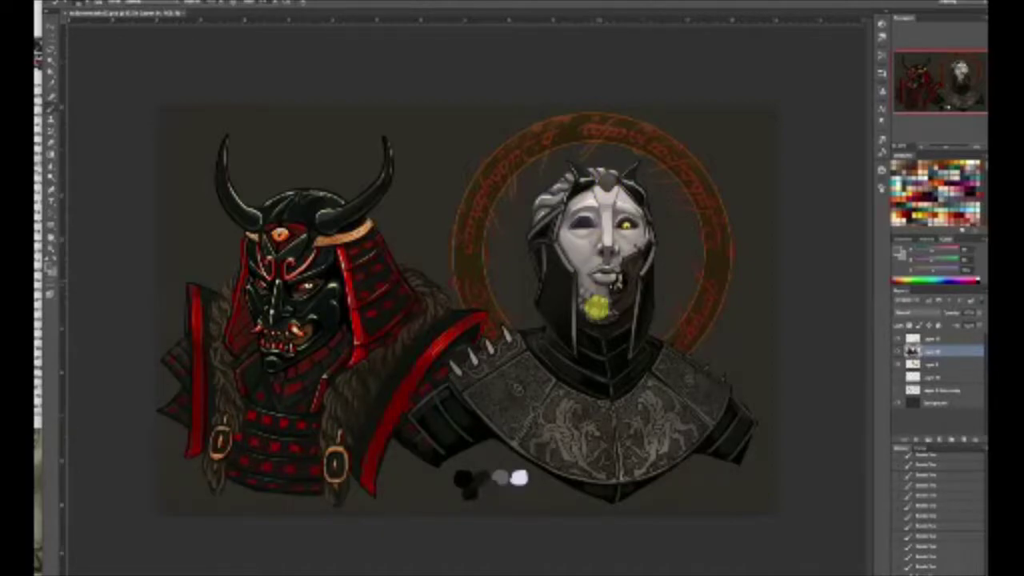
pyautogui.keyDown('ctrl'); pyautogui.click(913, 352); pyautogui.keyUp('ctrl')
pyautogui.hotkey('ctrl', 'd')
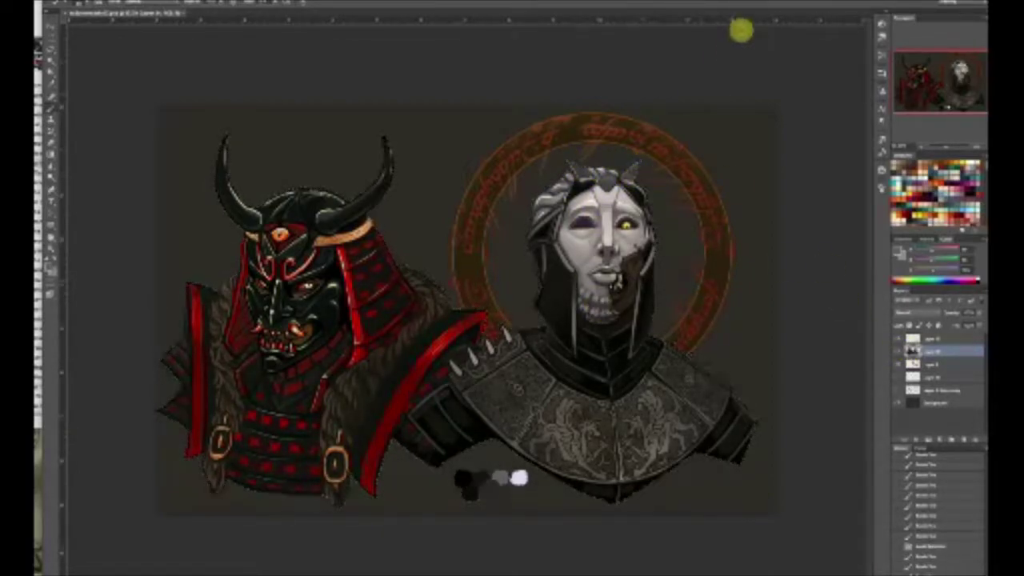
pyautogui.hotkey('ctrl', 'z')
pyautogui.moveTo(542, 228); pyautogui.dragTo(547, 249)
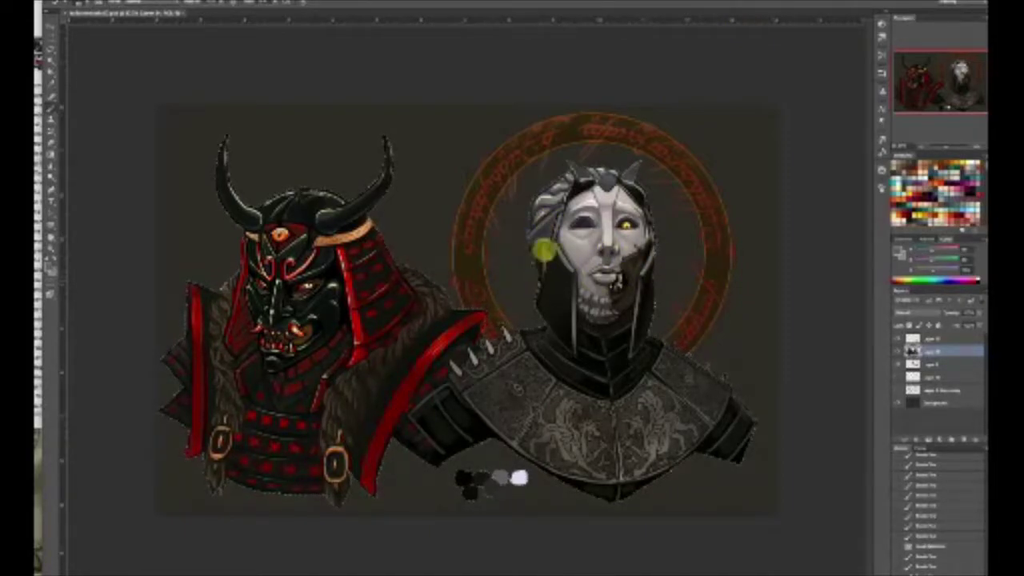
pyautogui.hotkey('ctrl', 'd')
pyautogui.hotkey('ctrl', 'alt', 'z')
pyautogui.hotkey('ctrl', 'alt', 'z')
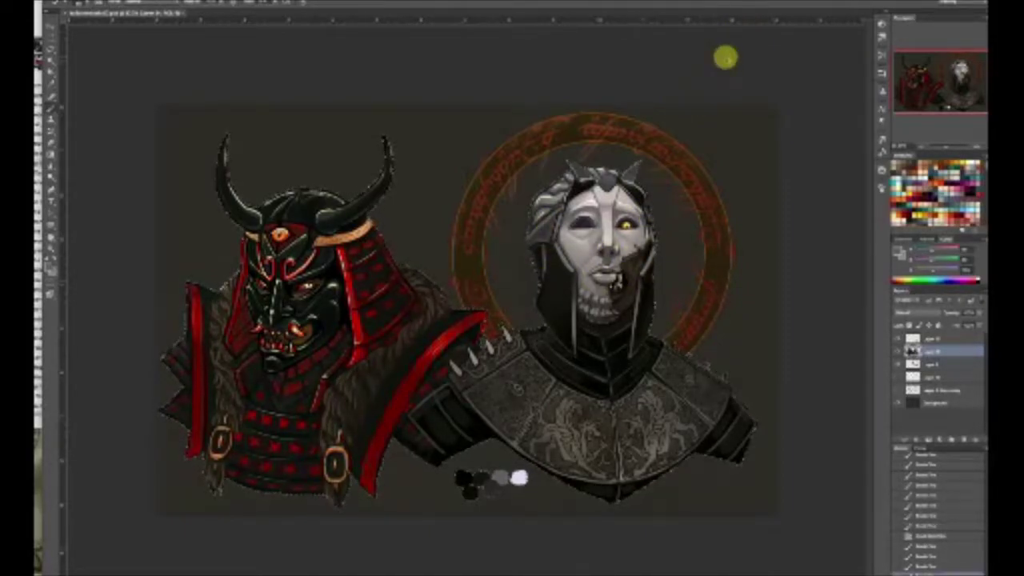
# Sample the pale swatch and test highlight strokes along the spiked shoulder trim and the collar's edge, undoing the unwanted ones
pyautogui.keyDown('alt'); pyautogui.click(519, 478); pyautogui.keyUp('alt')
pyautogui.moveTo(452, 363)
pyautogui.mouseDown()
pyautogui.moveTo(464, 375)
pyautogui.moveTo(478, 365)
pyautogui.mouseUp()
pyautogui.hotkey('ctrl', 'alt', 'z')
pyautogui.moveTo(486, 339)
pyautogui.mouseDown()
pyautogui.moveTo(494, 353)
pyautogui.moveTo(511, 342)
pyautogui.mouseUp()
pyautogui.moveTo(527, 343); pyautogui.dragTo(545, 328)
pyautogui.hotkey('ctrl', 'alt', 'z')
pyautogui.hotkey('ctrl', 'alt', 'z')
pyautogui.moveTo(543, 329); pyautogui.dragTo(529, 347)
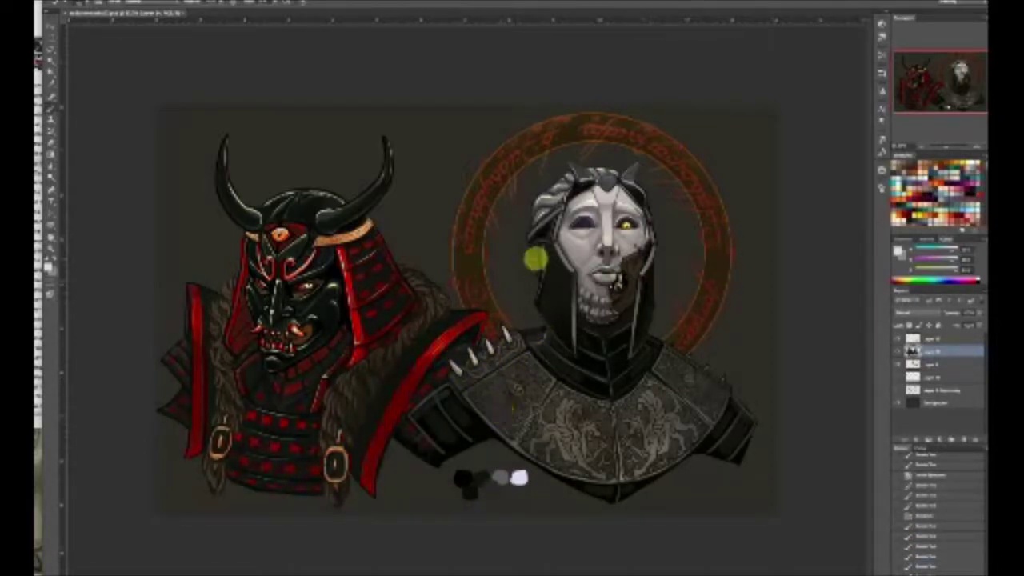
# Paint pale highlights along the hood's metal edge and the small horns of the headpiece
pyautogui.moveTo(560, 251); pyautogui.dragTo(577, 277)
pyautogui.moveTo(543, 224)
pyautogui.mouseDown()
pyautogui.moveTo(551, 230)
pyautogui.moveTo(539, 239)
pyautogui.mouseUp()
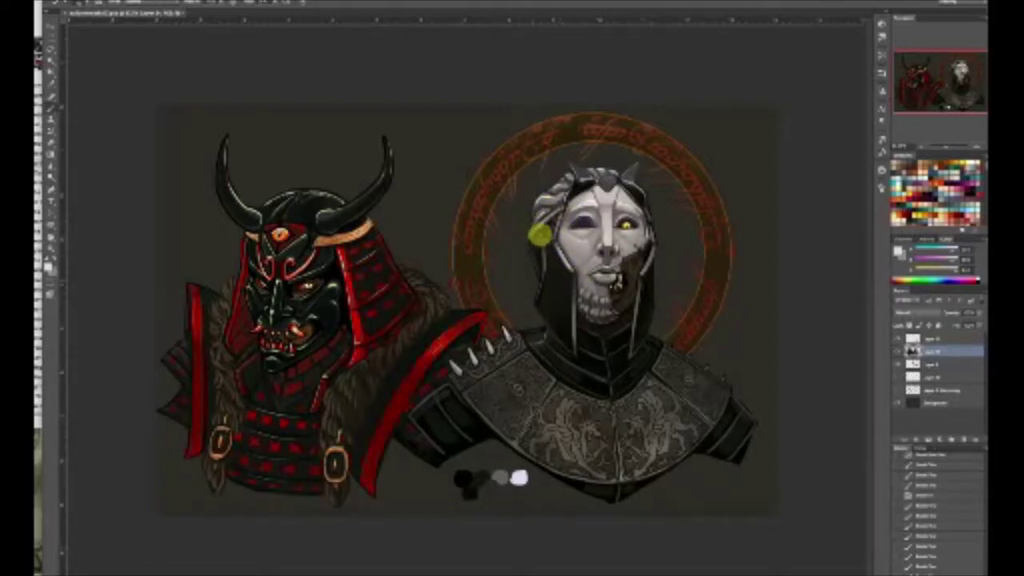
pyautogui.moveTo(571, 166); pyautogui.dragTo(591, 178)
pyautogui.click(66, 2)
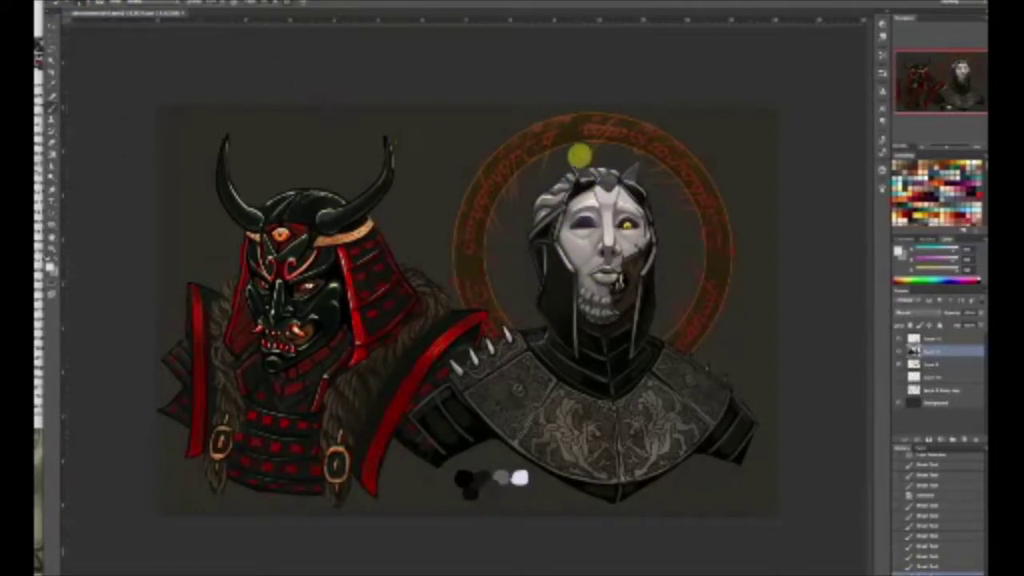
pyautogui.moveTo(582, 171)
pyautogui.mouseDown()
pyautogui.moveTo(644, 194)
pyautogui.moveTo(634, 168)
pyautogui.mouseUp()
# Shade the hood and upper-arm plates with a different brush in a sampled dark tone, and remove the colour swatches below the collar
pyautogui.keyDown('alt'); pyautogui.click(482, 478); pyautogui.keyUp('alt')
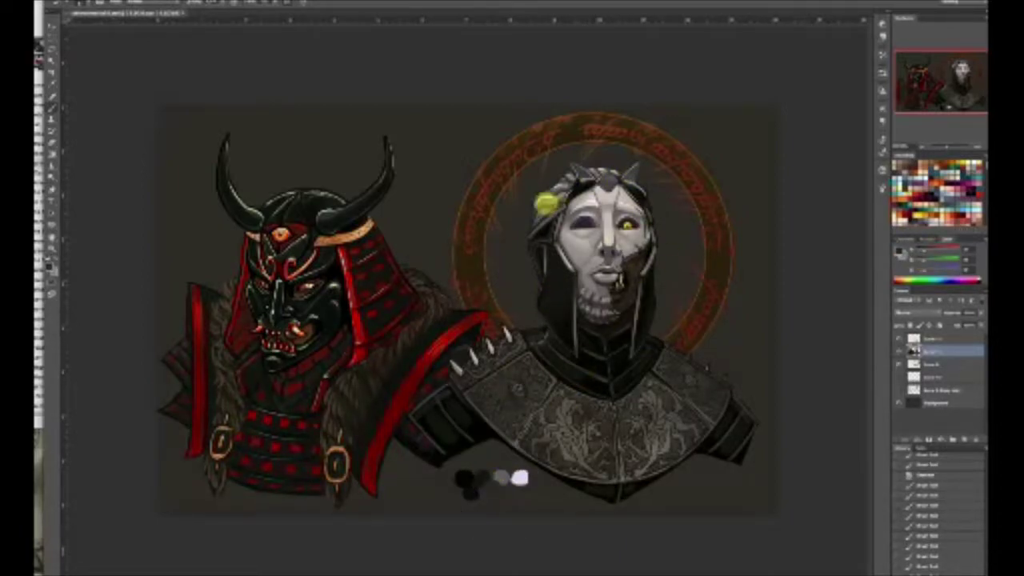
pyautogui.rightClick(115, 68)
pyautogui.doubleClick(118, 68)
pyautogui.moveTo(564, 304); pyautogui.dragTo(545, 356)
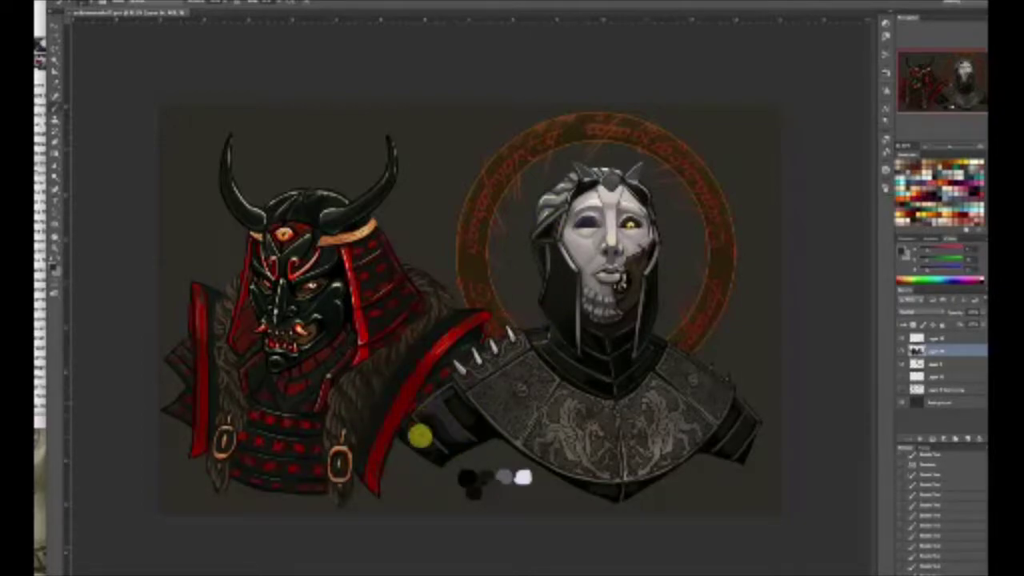
pyautogui.moveTo(468, 479)
pyautogui.mouseDown()
pyautogui.moveTo(497, 485)
pyautogui.moveTo(494, 475)
pyautogui.mouseUp()
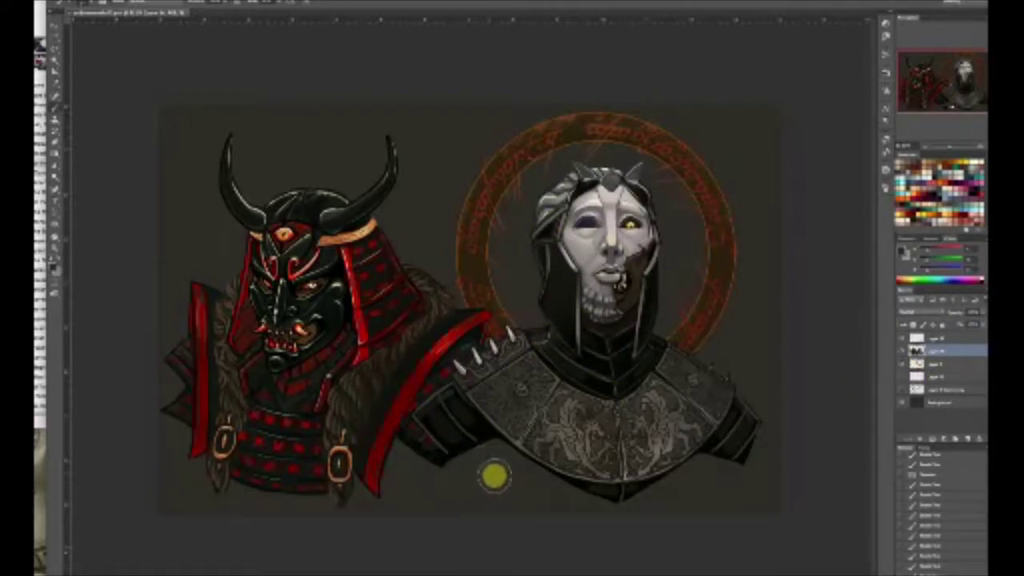
# Add a new layer above the figures, choose another brush preset, and draw thin ornamental lines down the hood's side
pyautogui.click(967, 438)
pyautogui.hotkey('ctrl', '+')
pyautogui.hotkey('ctrl', '+')
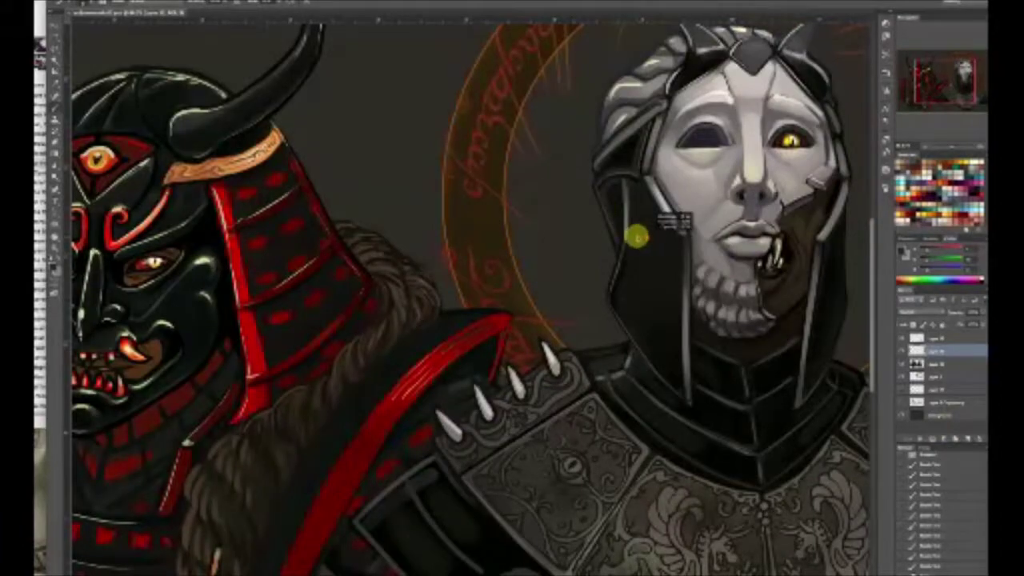
pyautogui.click(96, 4)
pyautogui.doubleClick(66, 63)
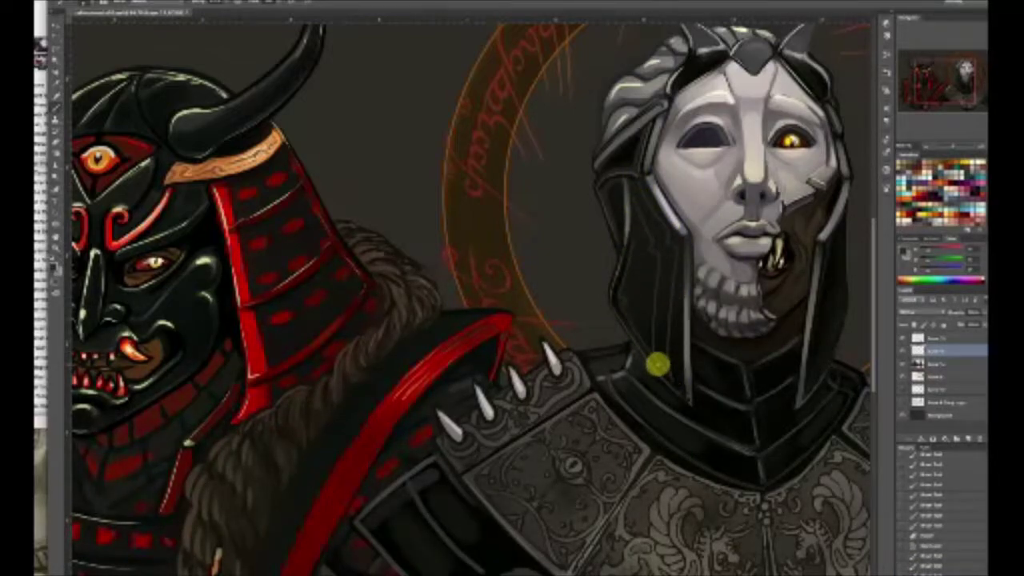
# Undo the last ornamental lines and redraw thin vertical lines along the inner edges of both hood flaps
pyautogui.hotkey('ctrl', 'alt', 'z')
pyautogui.hotkey('ctrl', 'alt', 'z')
pyautogui.hotkey('ctrl', 'alt', 'z')
pyautogui.moveTo(672, 312)
pyautogui.mouseDown()
pyautogui.moveTo(674, 246)
pyautogui.moveTo(676, 382)
pyautogui.moveTo(654, 356)
pyautogui.mouseUp()
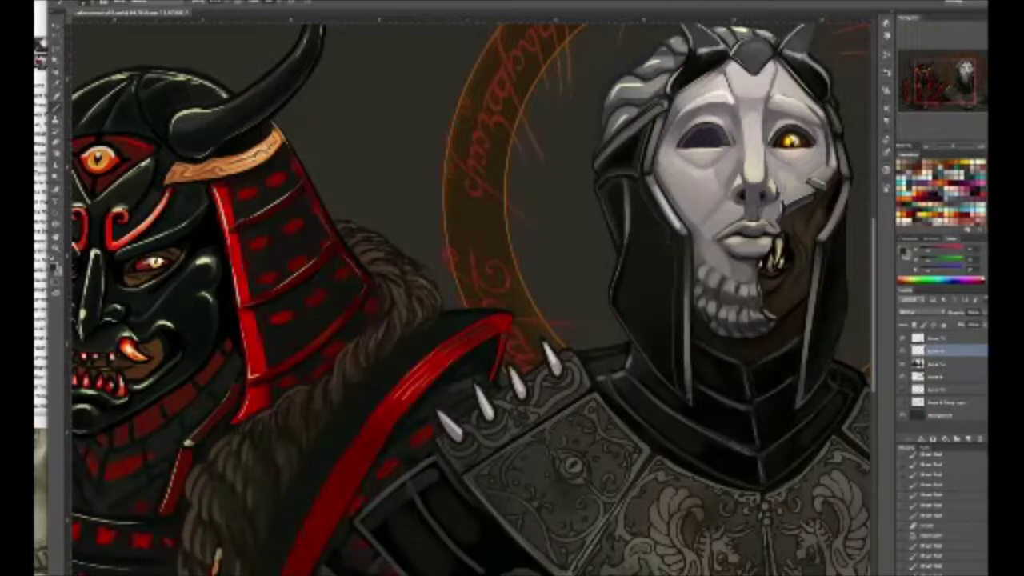
pyautogui.moveTo(829, 240); pyautogui.dragTo(829, 263)
pyautogui.moveTo(811, 368); pyautogui.dragTo(803, 429)
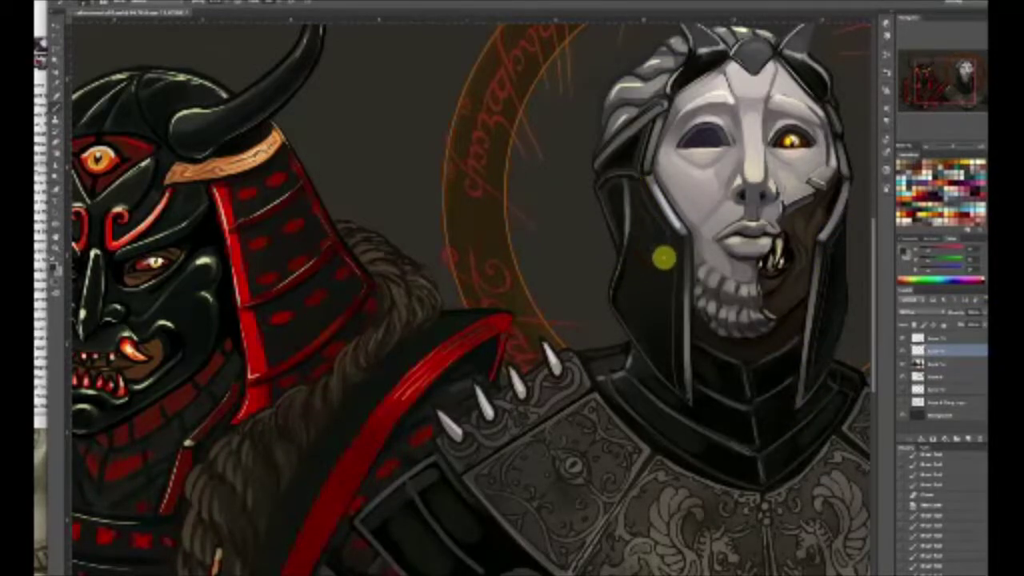
# Try a dense scrollwork pattern on the hood flaps and check it against the whole painting
pyautogui.moveTo(943, 79); pyautogui.dragTo(950, 79)
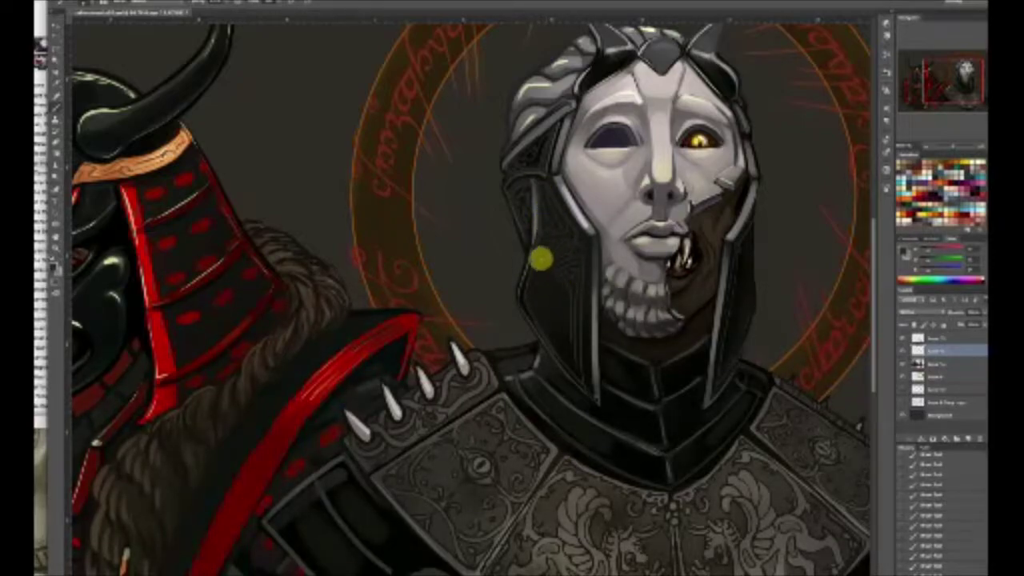
pyautogui.hotkey('ctrl', 'z')
pyautogui.moveTo(530, 299)
pyautogui.mouseDown()
pyautogui.moveTo(559, 298)
pyautogui.moveTo(565, 340)
pyautogui.mouseUp()
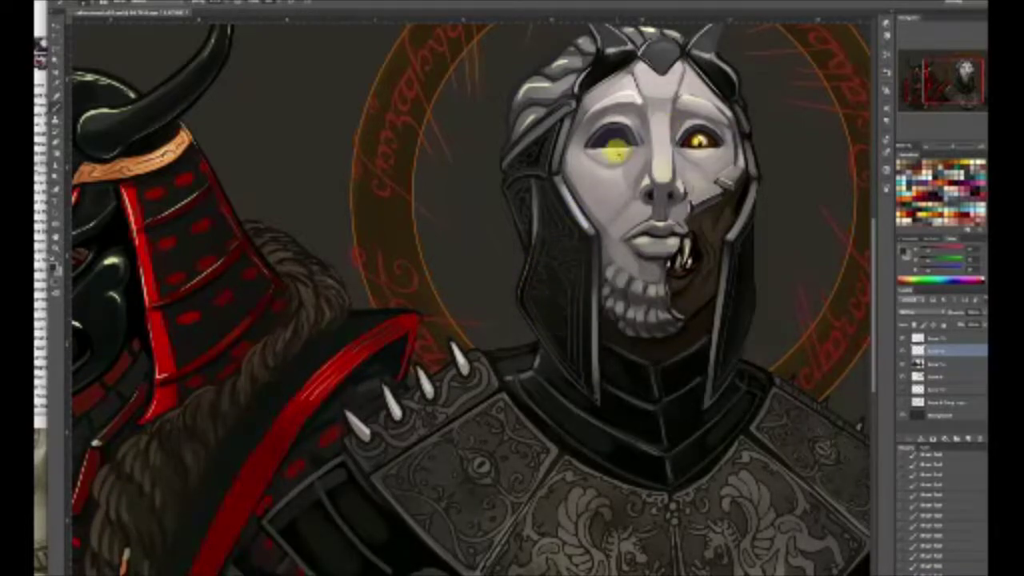
pyautogui.click(618, 152)
pyautogui.moveTo(744, 243); pyautogui.dragTo(746, 268)
pyautogui.hotkey('ctrl', '0')
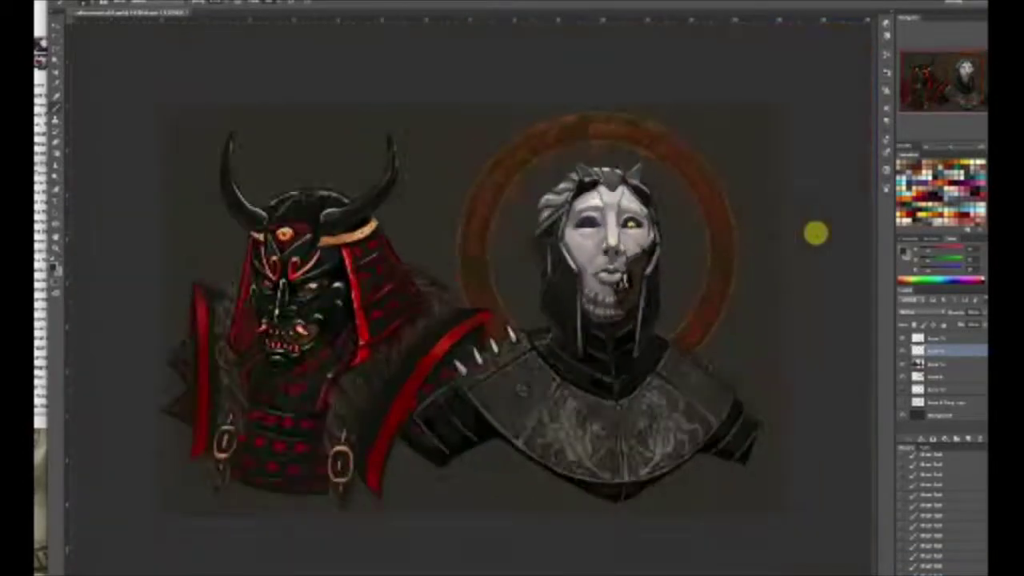
pyautogui.hotkey('ctrl', '+')
pyautogui.hotkey('ctrl', '+')
pyautogui.hotkey('ctrl', '+')
pyautogui.moveTo(672, 304); pyautogui.dragTo(674, 378)
# Undo the scrollwork strokes on the hood back to the plain black flaps
pyautogui.hotkey('ctrl', 'alt', 'z')
pyautogui.hotkey('ctrl', 'alt', 'z')
pyautogui.hotkey('ctrl', 'alt', 'z')
pyautogui.hotkey('ctrl', 'alt', 'z')
pyautogui.hotkey('ctrl', 'alt', 'z')
pyautogui.hotkey('ctrl', 'alt', 'z')
pyautogui.hotkey('ctrl', 'alt', 'z')
pyautogui.hotkey('ctrl', 'alt', 'z')
pyautogui.hotkey('ctrl', 'alt', 'z')
pyautogui.hotkey('ctrl', 'alt', 'z')
pyautogui.hotkey('ctrl', 'alt', 'z')
pyautogui.hotkey('ctrl', 'alt', 'z')
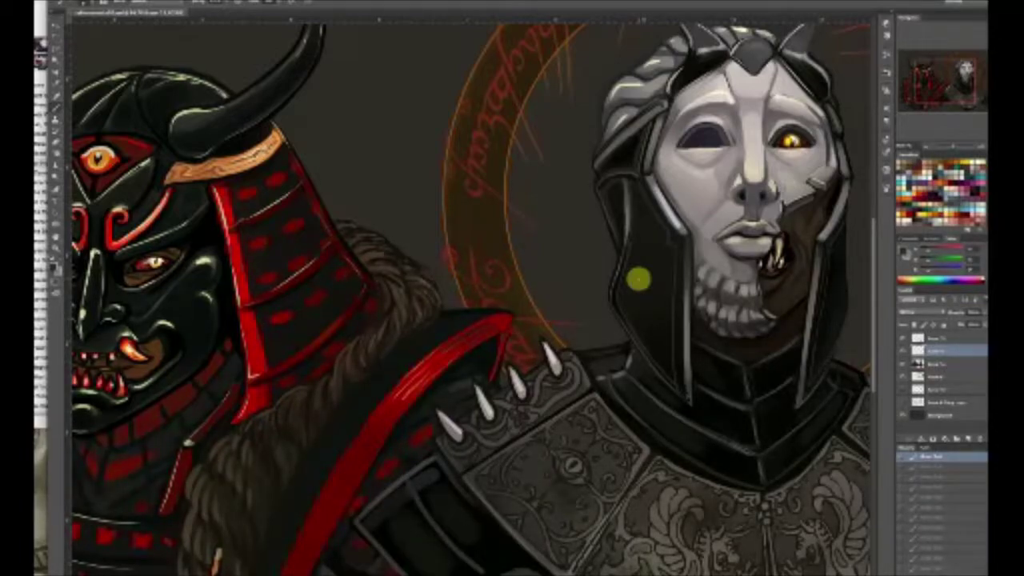
# Redo the undone ornament strokes on the masked figure's black hood flaps
pyautogui.hotkey('ctrl', 'shift', 'z')
pyautogui.hotkey('ctrl', 'shift', 'z')
pyautogui.hotkey('ctrl', 'shift', 'z')
pyautogui.hotkey('ctrl', 'shift', 'z')
pyautogui.hotkey('ctrl', 'shift', 'z')
pyautogui.hotkey('ctrl', 'shift', 'z')
pyautogui.hotkey('ctrl', 'shift', 'z')
pyautogui.hotkey('ctrl', 'shift', 'z')
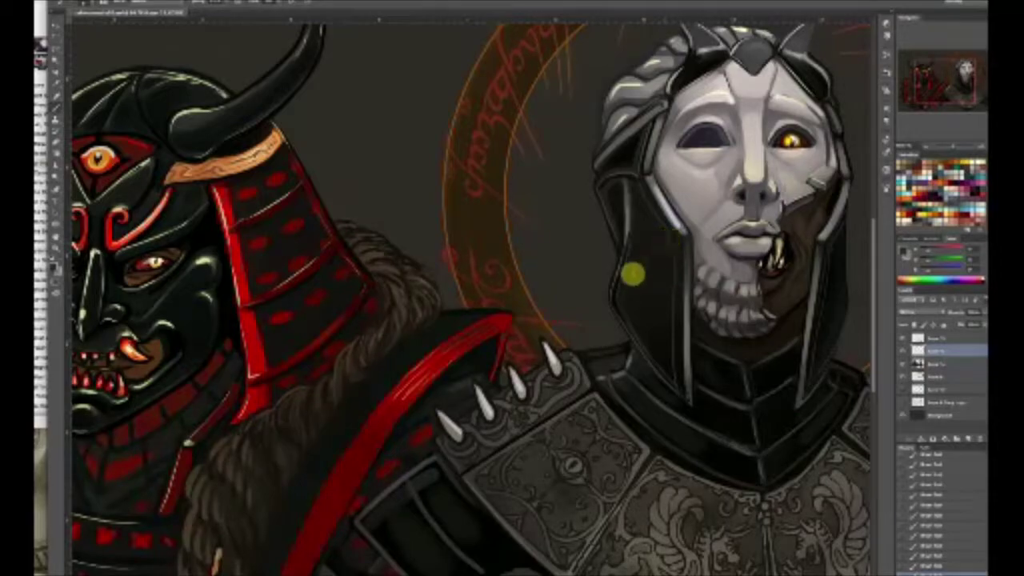
pyautogui.moveTo(725, 227); pyautogui.dragTo(627, 153)
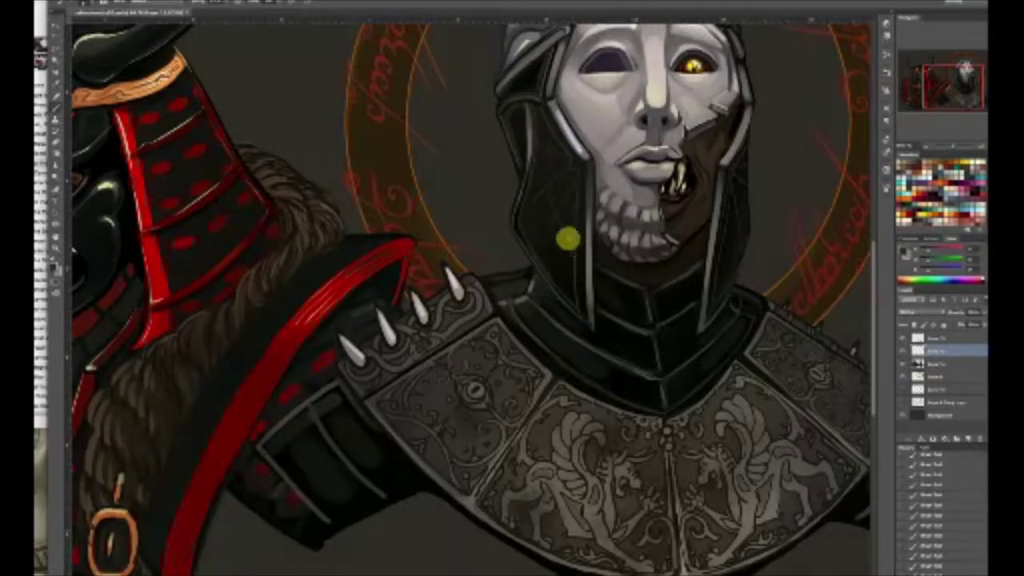
pyautogui.moveTo(953, 86); pyautogui.dragTo(957, 82)
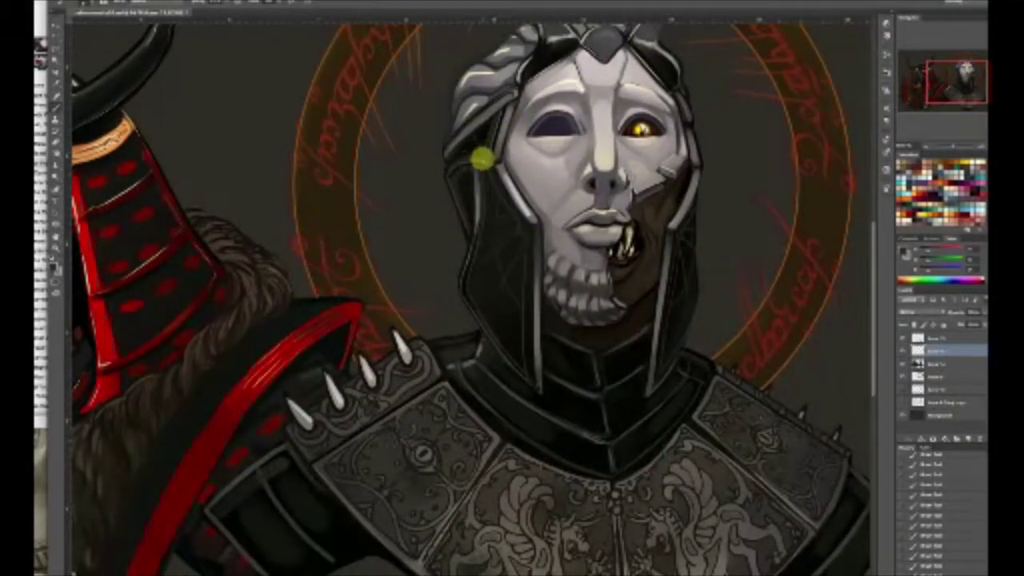
# Undo the latest ornament strokes on the hood flaps and check the hood against the whole painting
pyautogui.hotkey('ctrl', 'alt', 'z')
pyautogui.hotkey('ctrl', 'alt', 'z')
pyautogui.hotkey('ctrl', 'alt', 'z')
pyautogui.hotkey('ctrl', 'alt', 'z')
pyautogui.hotkey('ctrl', 'alt', 'z')
pyautogui.hotkey('ctrl', 'alt', 'z')
pyautogui.hotkey('ctrl', 'alt', 'z')
pyautogui.hotkey('ctrl', 'alt', 'z')
pyautogui.hotkey('ctrl', 'alt', 'z')
pyautogui.hotkey('ctrl', 'alt', 'z')
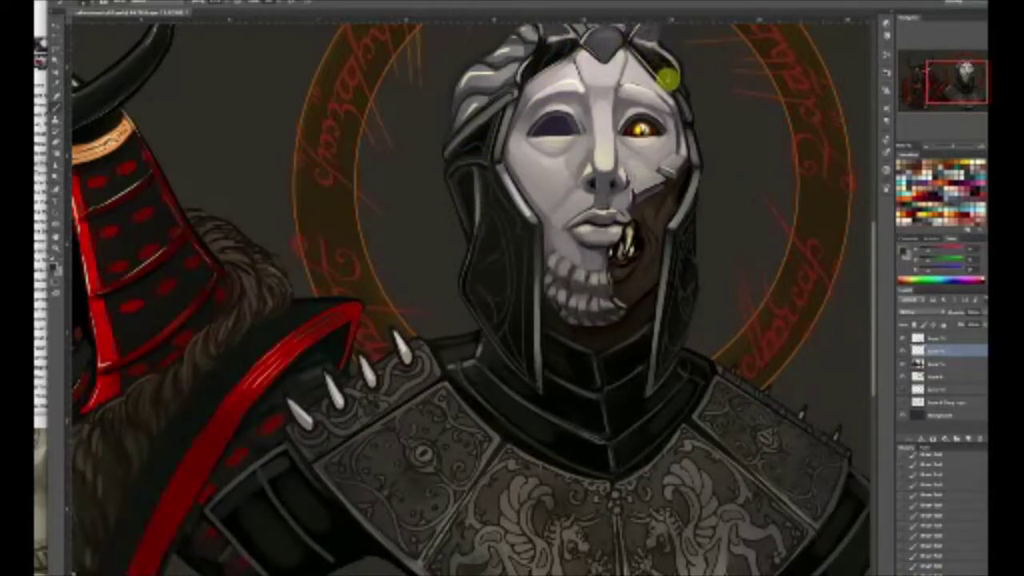
pyautogui.hotkey('ctrl', '-')
pyautogui.hotkey('ctrl', '-')
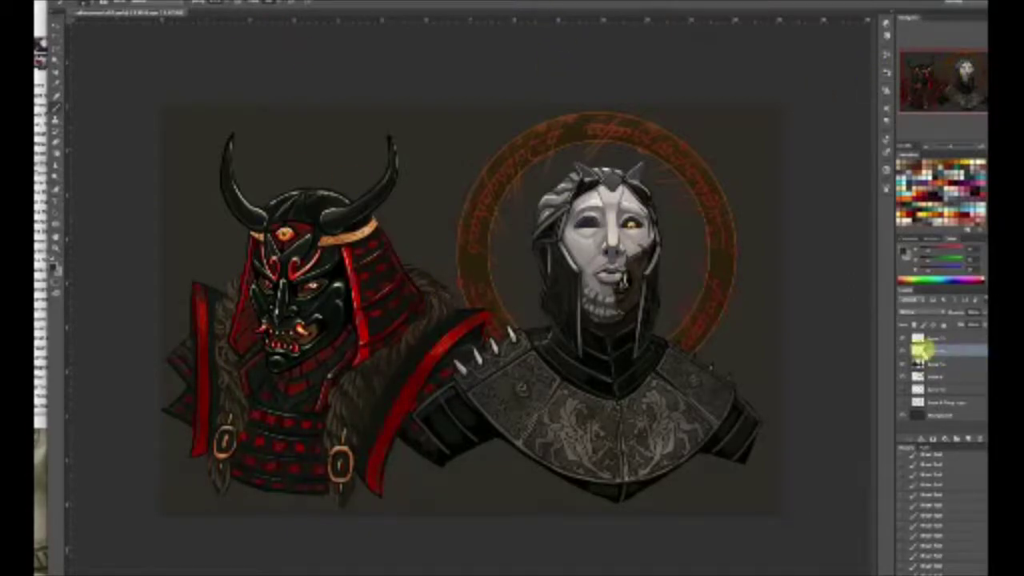
# Brush over the hooded head with a large brush preset, and merge the hood ornament layer into the figure layer
pyautogui.click(57, 108)
pyautogui.click(86, 3)
pyautogui.doubleClick(97, 80)
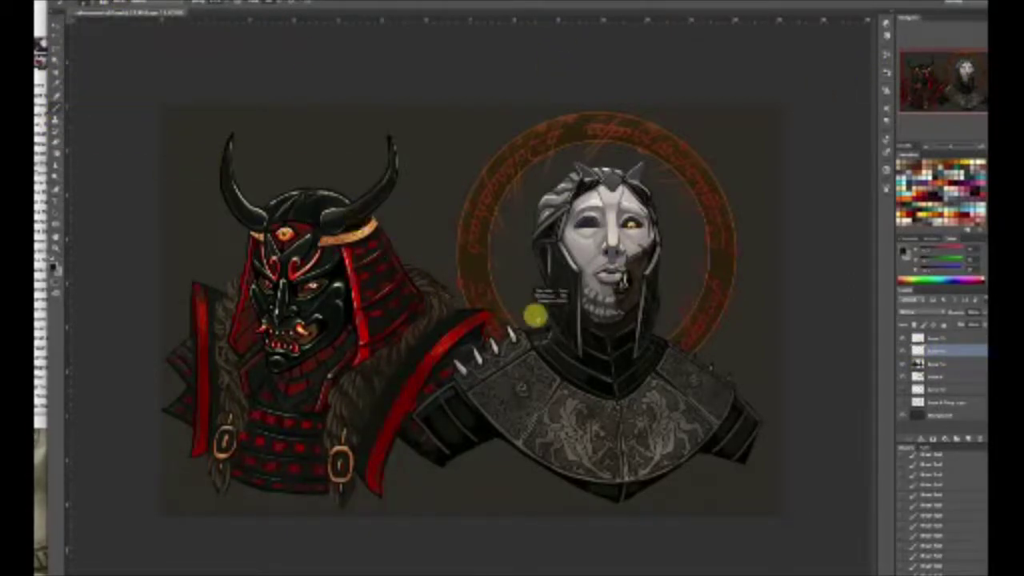
pyautogui.click(54, 267)
pyautogui.moveTo(640, 197); pyautogui.dragTo(599, 215)
pyautogui.click(810, 82)
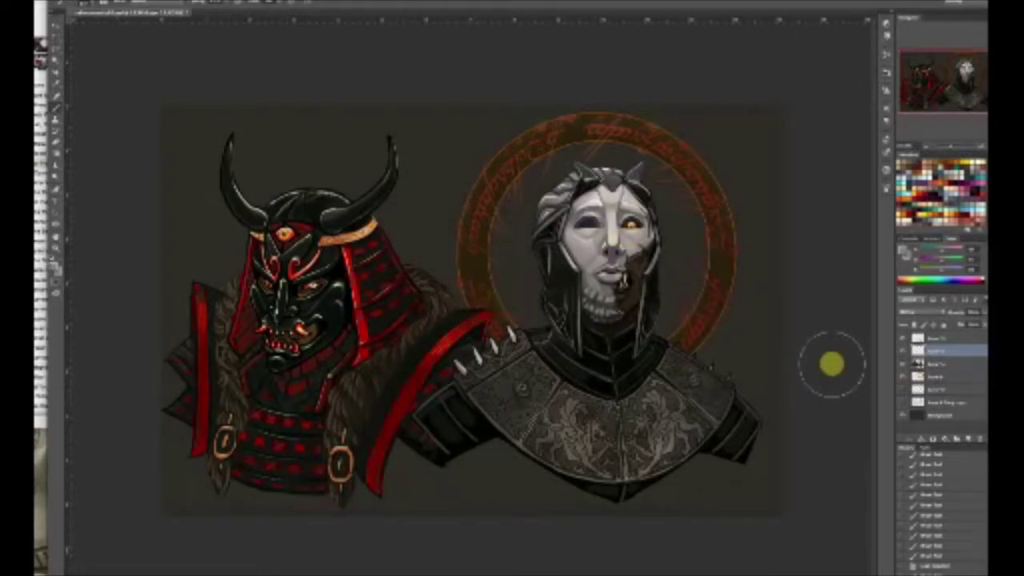
pyautogui.hotkey('ctrl', 'e')
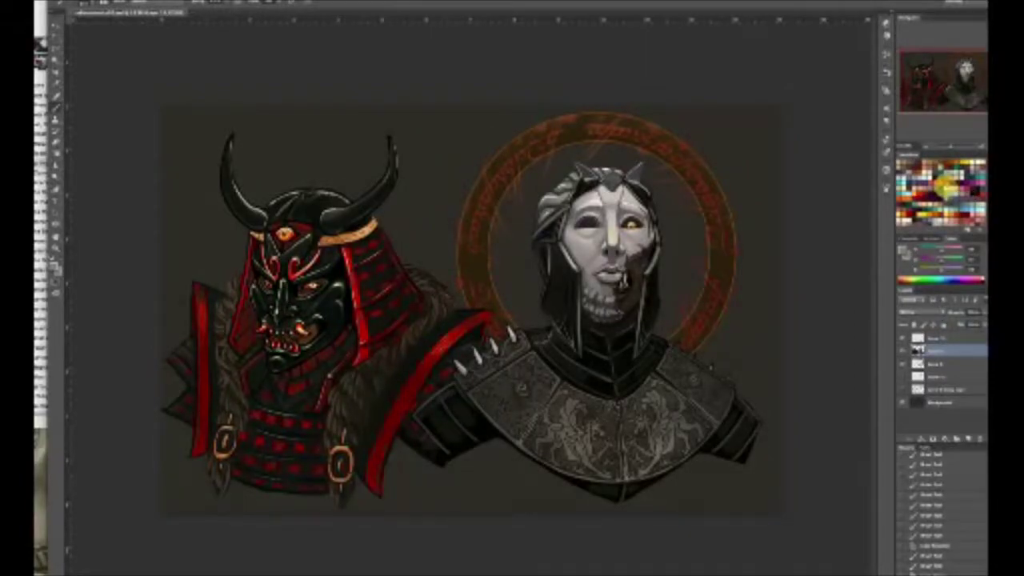
# Try a small glint in the mask's dark eye with another brush preset, using colours sampled from the glowing eye
pyautogui.hotkey('ctrl', '+')
pyautogui.hotkey('ctrl', '+')
pyautogui.hotkey('ctrl', '+')
pyautogui.moveTo(958, 77); pyautogui.dragTo(965, 76)
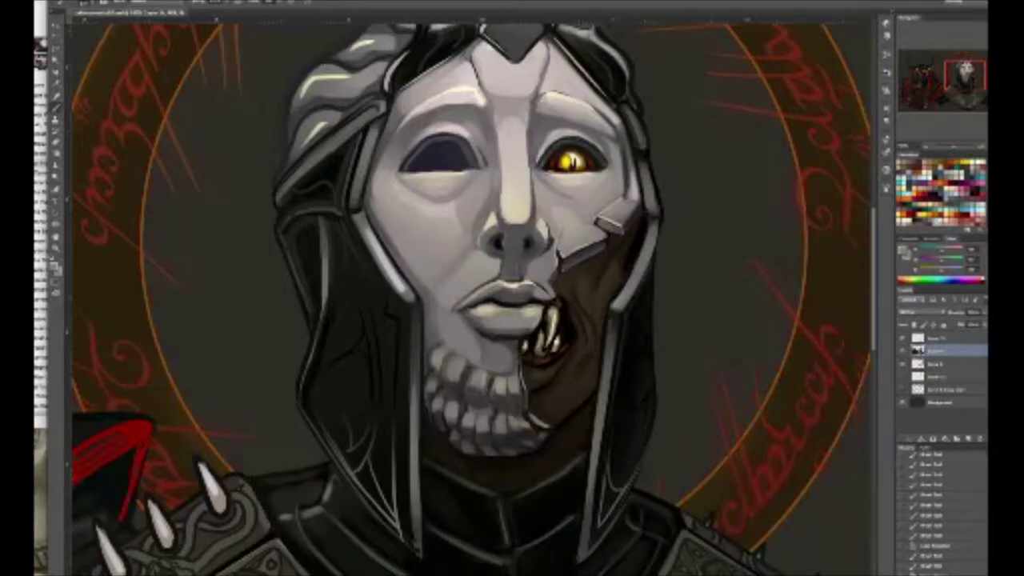
pyautogui.click(61, 3)
pyautogui.click(104, 64)
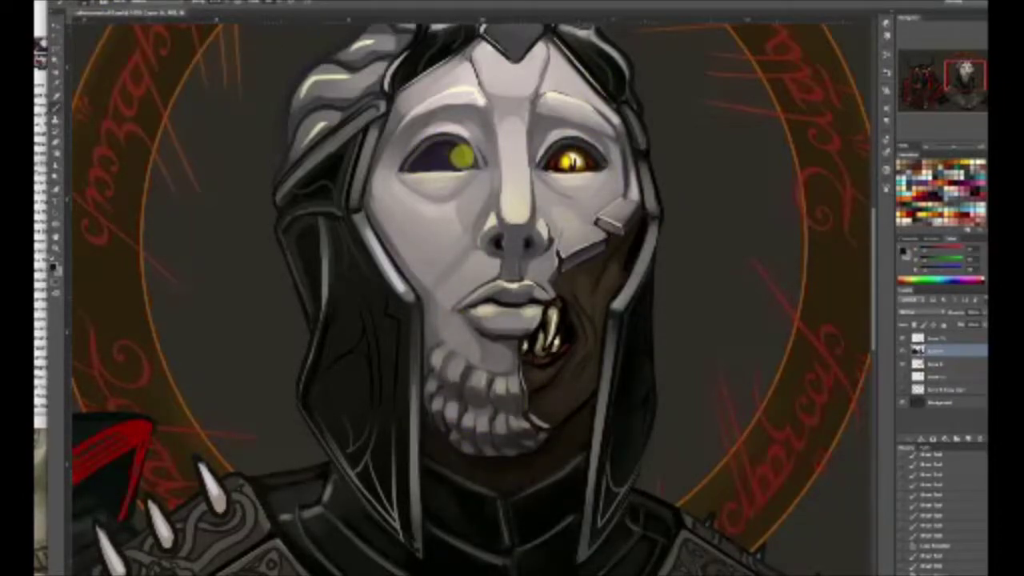
pyautogui.keyDown('alt'); pyautogui.click(565, 160); pyautogui.keyUp('alt')
pyautogui.keyDown('alt'); pyautogui.click(544, 160); pyautogui.keyUp('alt')
pyautogui.moveTo(440, 158); pyautogui.dragTo(453, 159)
pyautogui.keyDown('alt'); pyautogui.click(577, 161); pyautogui.keyUp('alt')
pyautogui.hotkey('ctrl', 'z')
pyautogui.keyDown('alt'); pyautogui.rightClick(441, 161); pyautogui.keyUp('alt')
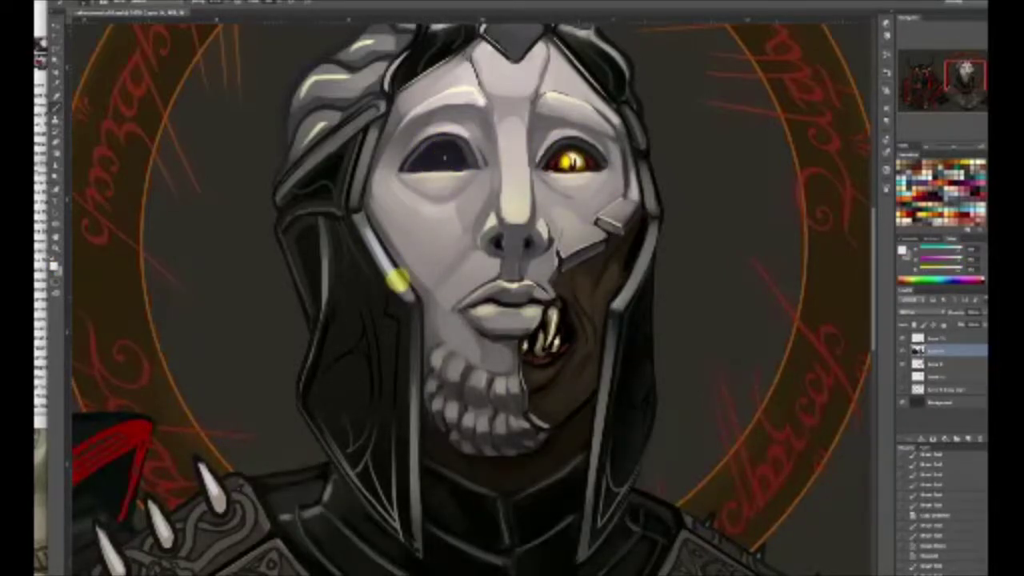
# Touch up the glowing eye and refine the exposed fangs, mouth corner and bare neck with sampled light and dark colours
pyautogui.keyDown('alt'); pyautogui.rightClick(569, 163); pyautogui.keyUp('alt')
pyautogui.click(569, 163)
pyautogui.keyDown('alt'); pyautogui.click(531, 359); pyautogui.keyUp('alt')
pyautogui.click(563, 348)
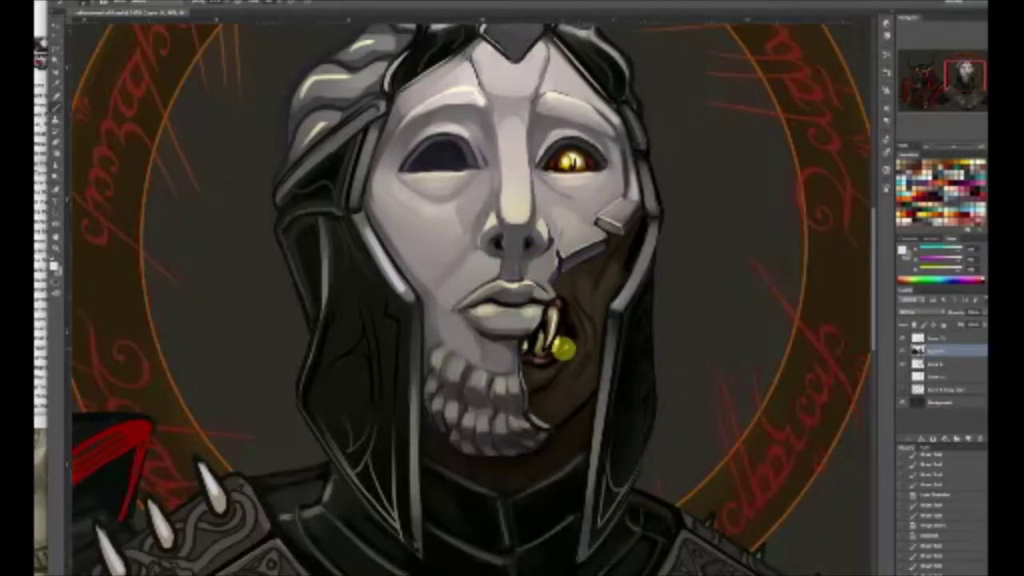
pyautogui.click(529, 359)
pyautogui.moveTo(559, 305)
pyautogui.mouseDown()
pyautogui.moveTo(568, 347)
pyautogui.moveTo(568, 328)
pyautogui.moveTo(577, 337)
pyautogui.moveTo(570, 310)
pyautogui.moveTo(580, 349)
pyautogui.mouseUp()
pyautogui.keyDown('alt'); pyautogui.click(567, 327); pyautogui.keyUp('alt')
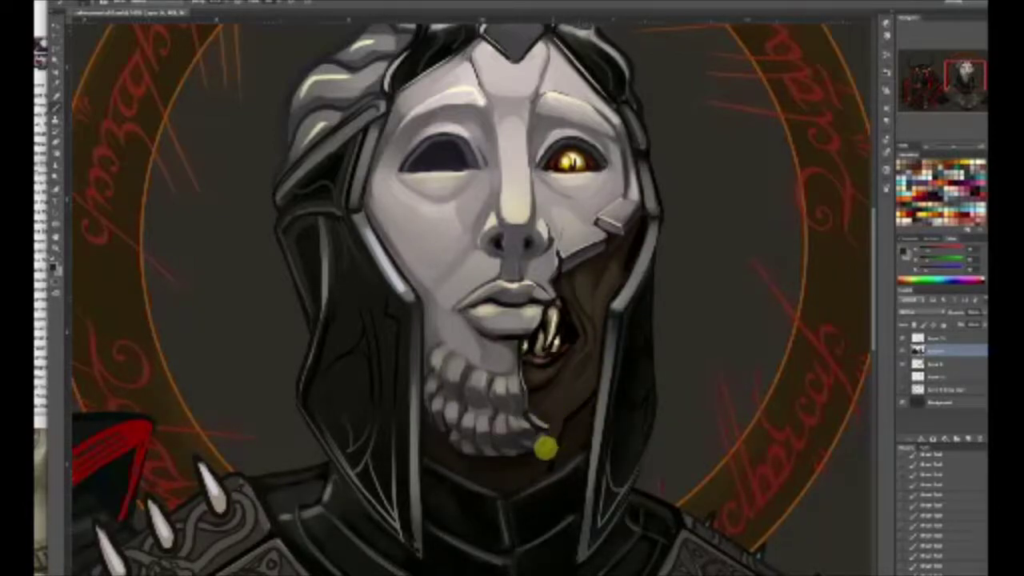
pyautogui.hotkey('ctrl', 'z')
pyautogui.moveTo(593, 392)
pyautogui.mouseDown()
pyautogui.moveTo(553, 405)
pyautogui.moveTo(579, 390)
pyautogui.mouseUp()
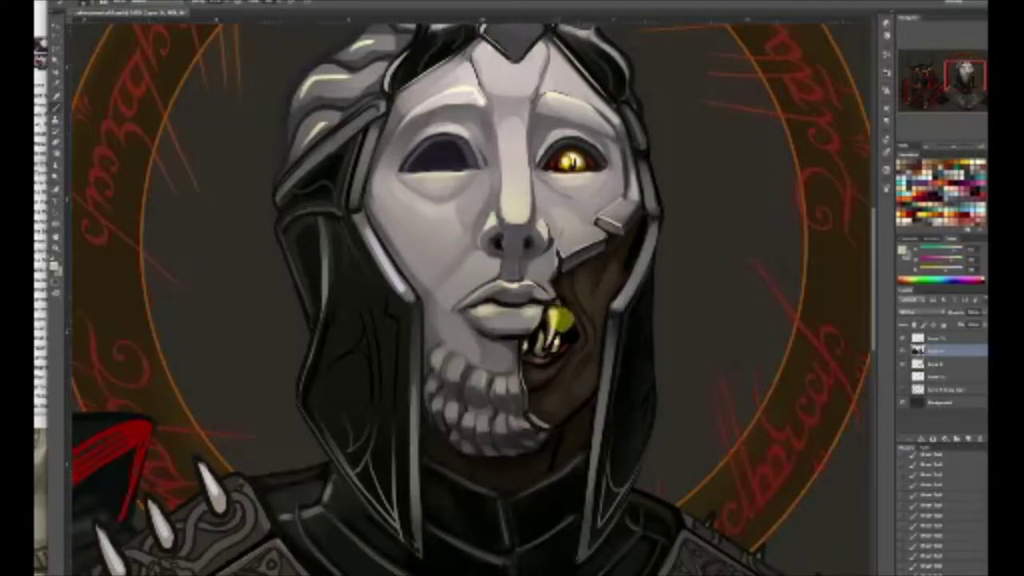
pyautogui.keyDown('alt'); pyautogui.click(560, 336); pyautogui.keyUp('alt')
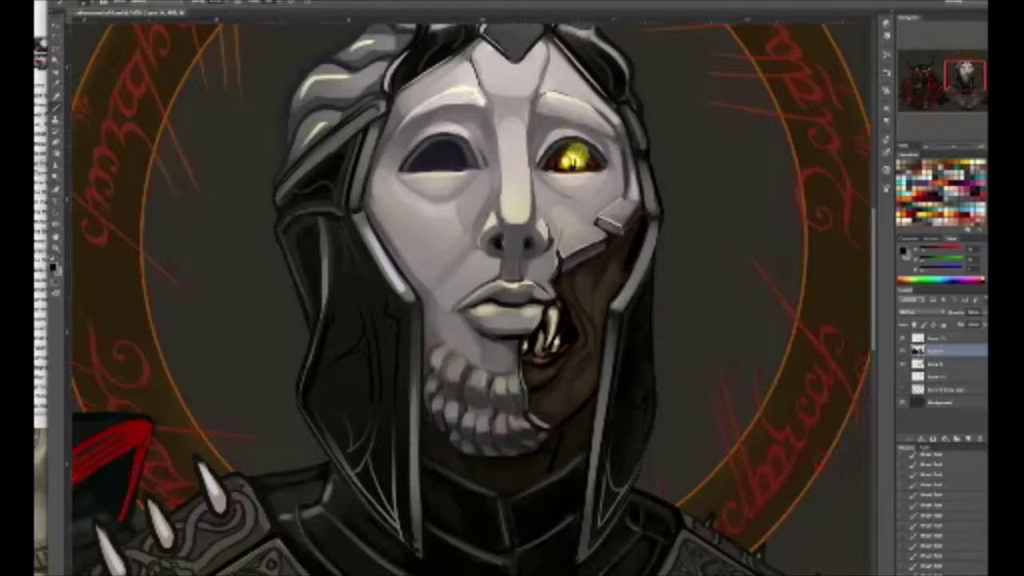
# Try a bright pupil in the mask's dark eye and check it against the whole painting
pyautogui.keyDown('alt'); pyautogui.click(572, 158); pyautogui.keyUp('alt')
pyautogui.click(445, 151)
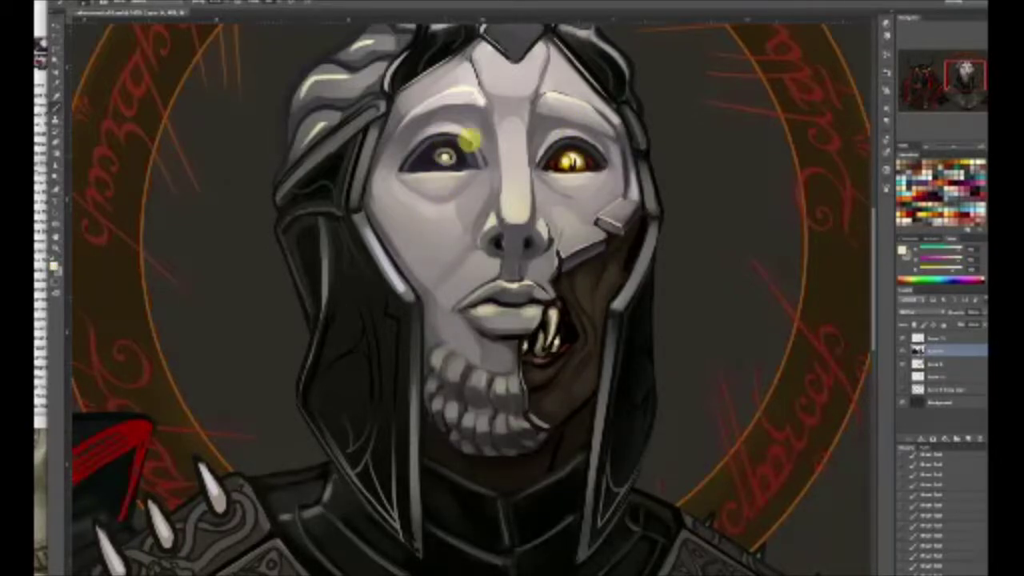
pyautogui.hotkey('ctrl', '0')
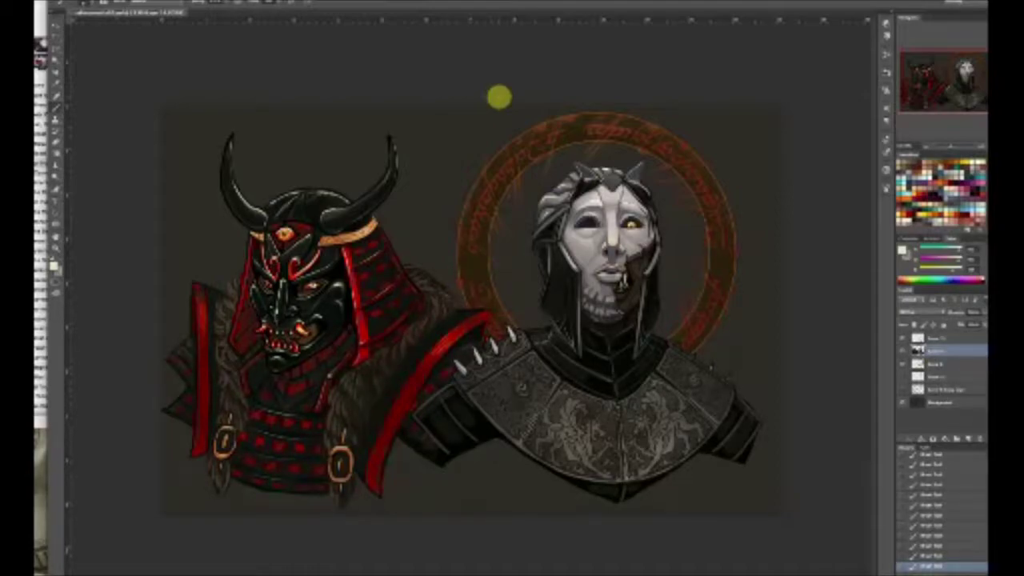
# Erase the outer tip of the masked figure's far arm plate, and undo the extra stroke along the other plate
pyautogui.moveTo(764, 448)
pyautogui.mouseDown()
pyautogui.moveTo(730, 473)
pyautogui.moveTo(737, 465)
pyautogui.mouseUp()
pyautogui.moveTo(409, 442)
pyautogui.mouseDown()
pyautogui.moveTo(439, 454)
pyautogui.moveTo(420, 434)
pyautogui.moveTo(432, 451)
pyautogui.moveTo(413, 446)
pyautogui.moveTo(443, 472)
pyautogui.moveTo(453, 444)
pyautogui.moveTo(491, 457)
pyautogui.moveTo(440, 454)
pyautogui.moveTo(473, 496)
pyautogui.moveTo(442, 488)
pyautogui.moveTo(495, 447)
pyautogui.mouseUp()
pyautogui.hotkey('ctrl', 'z')
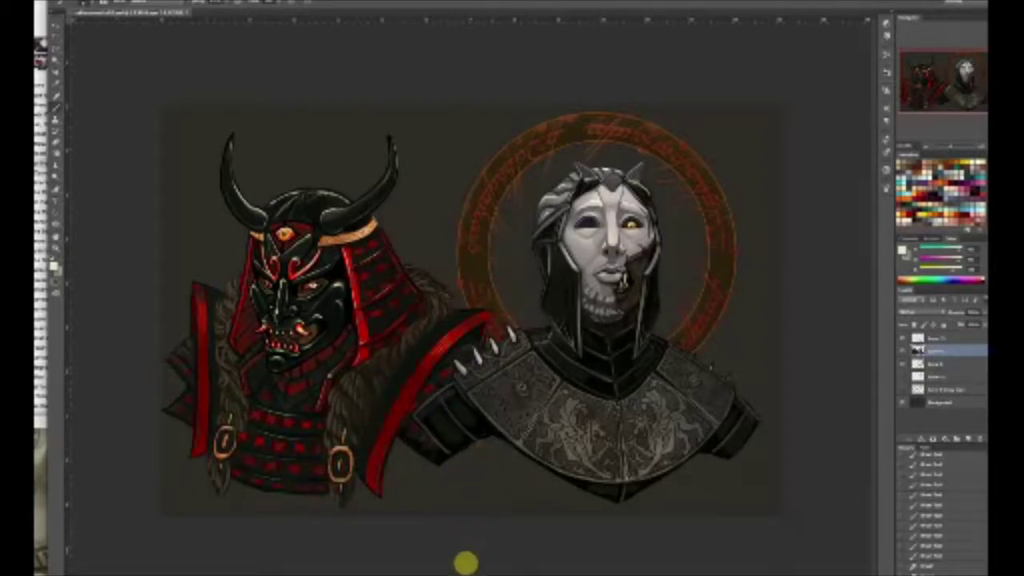
# Duplicate the breastplate ornament layer, invert the copy's colours and offset it slightly beneath the original for an embossed look
pyautogui.click(935, 364)
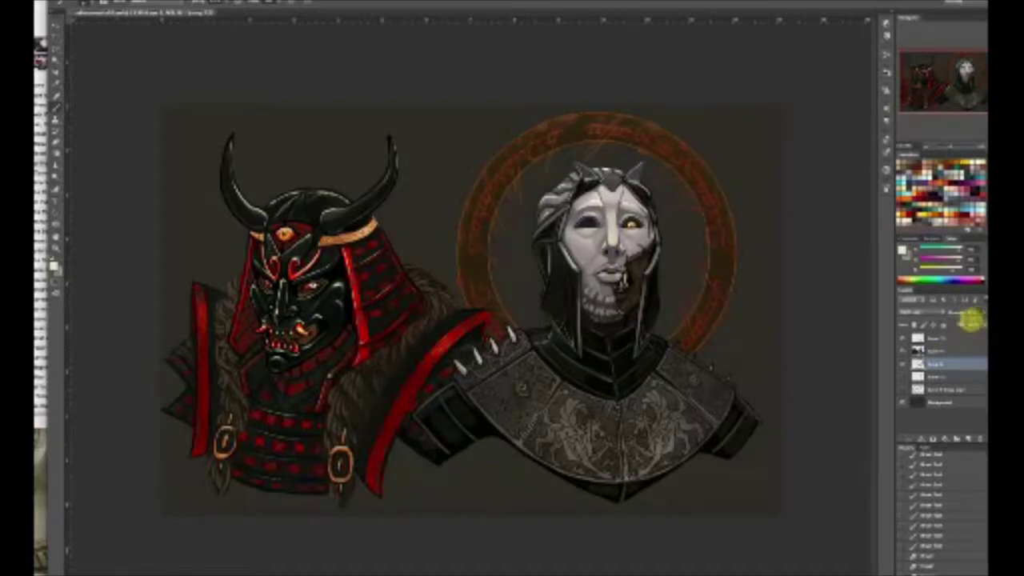
pyautogui.click(952, 339)
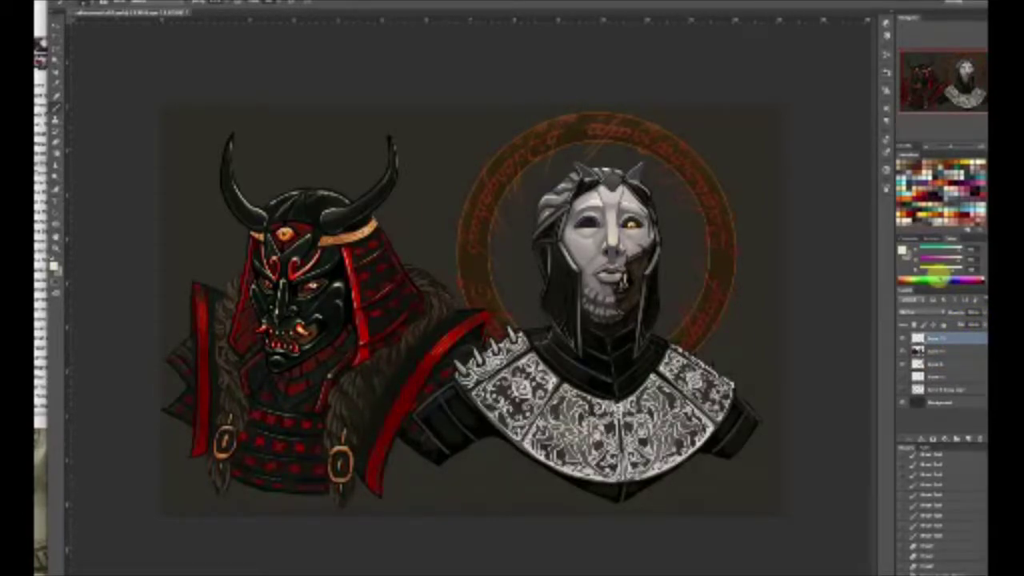
pyautogui.rightClick(966, 339)
pyautogui.click(880, 334)
pyautogui.click(521, 258)
pyautogui.hotkey('ctrl', 'i')
pyautogui.moveTo(963, 338); pyautogui.dragTo(963, 353)
pyautogui.hotkey('ctrl', 'Down')
# Change the blend mode of the inverted ornament copy and bring it above the original ornament layer
pyautogui.click(922, 312)
pyautogui.click(923, 368)
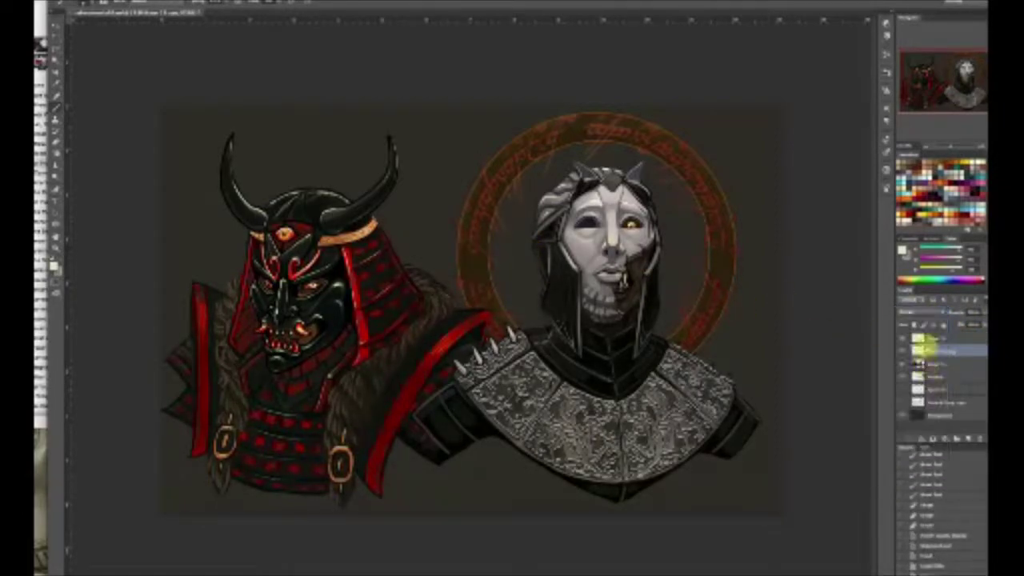
pyautogui.click(922, 312)
pyautogui.click(920, 340)
pyautogui.click(936, 337)
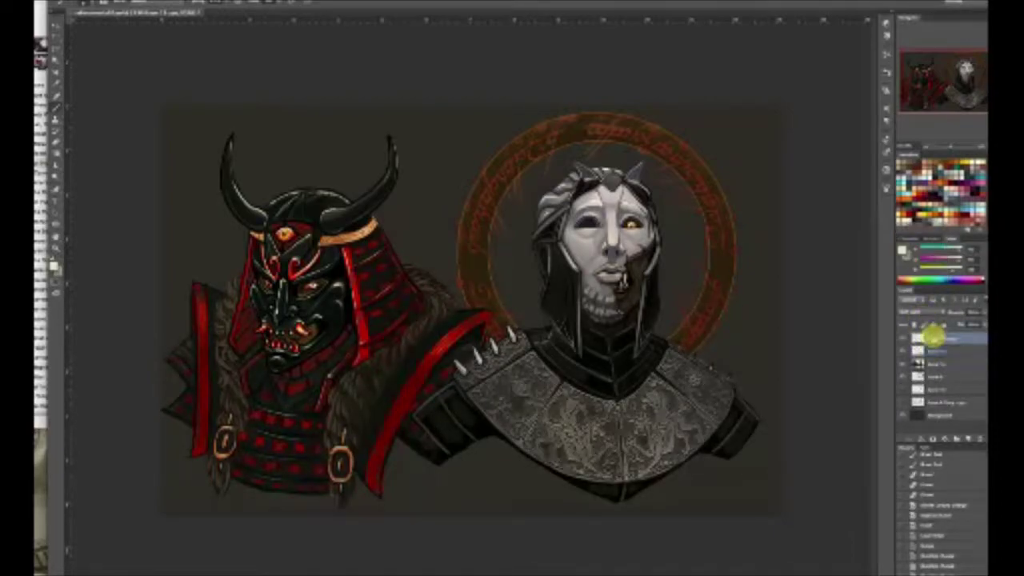
# Compare several blend modes on the ornament copy and keep one that gives the breastplate a subtle dark engraving
pyautogui.click(922, 312)
pyautogui.click(923, 320)
pyautogui.click(922, 312)
pyautogui.click(920, 324)
pyautogui.click(922, 313)
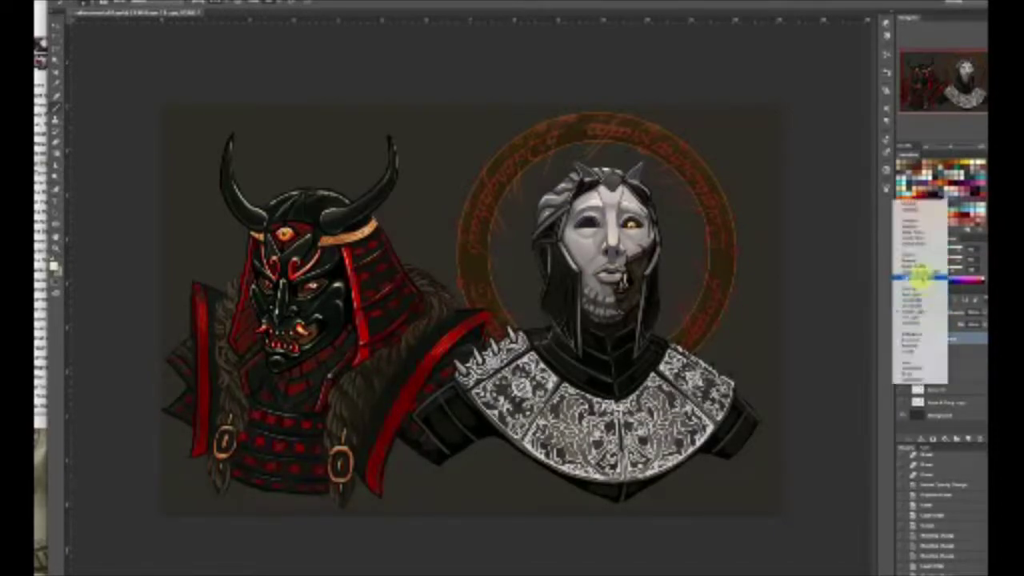
pyautogui.click(921, 274)
pyautogui.click(916, 313)
pyautogui.click(921, 332)
pyautogui.click(917, 312)
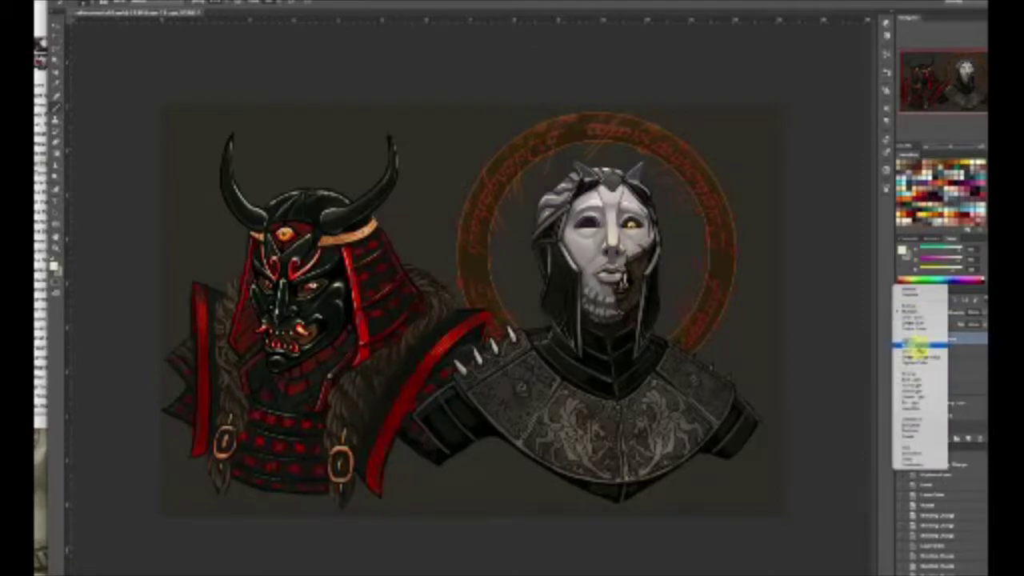
pyautogui.click(921, 324)
pyautogui.click(916, 312)
pyautogui.click(922, 351)
pyautogui.click(922, 313)
pyautogui.click(924, 323)
pyautogui.click(925, 313)
pyautogui.click(927, 301)
pyautogui.click(923, 313)
pyautogui.click(922, 318)
pyautogui.click(916, 312)
pyautogui.click(920, 329)
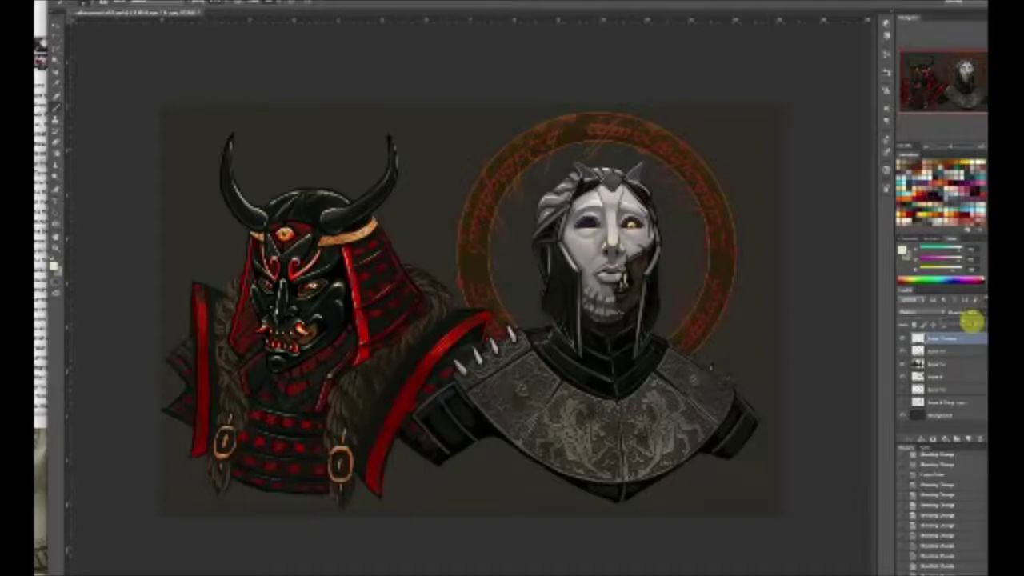
# Add a new layer clipped to the ornament copy and apply a gradient across the breastplate
pyautogui.hotkey('ctrl', '+')
pyautogui.hotkey('ctrl', '+')
pyautogui.hotkey('ctrl', '+')
pyautogui.moveTo(946, 78); pyautogui.dragTo(966, 94)
pyautogui.click(971, 438)
pyautogui.press('g')
pyautogui.moveTo(259, 269); pyautogui.dragTo(558, 446)
pyautogui.keyDown('alt'); pyautogui.click(941, 346); pyautogui.keyUp('alt')
pyautogui.moveTo(455, 289); pyautogui.dragTo(448, 451)
# Fill the clipped layer with a flat colour and compare the breastplate with that layer hidden and shown
pyautogui.click(55, 153)
pyautogui.click(337, 404)
pyautogui.hotkey('ctrl', '0')
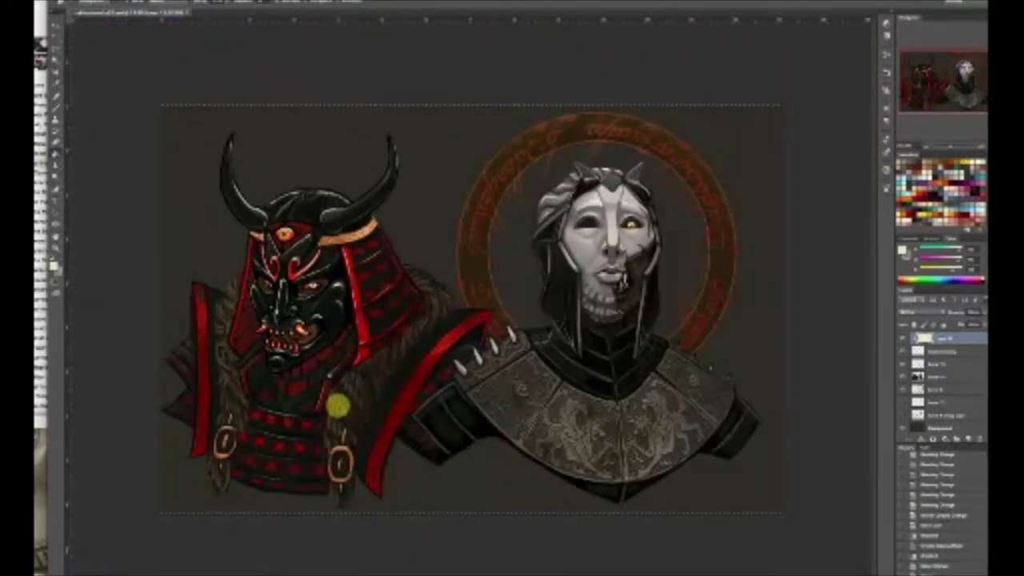
pyautogui.click(903, 339)
pyautogui.click(903, 338)
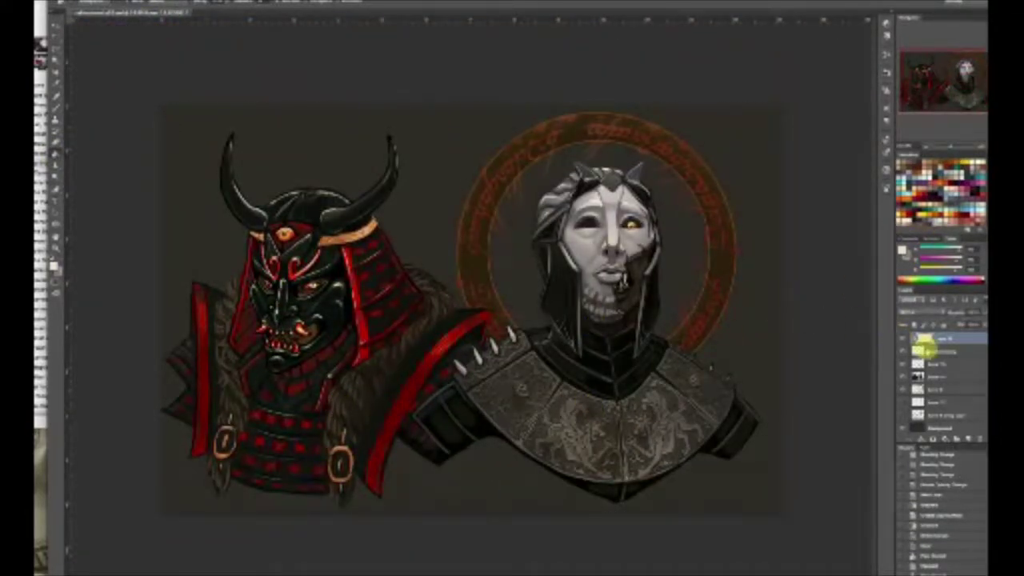
# Lower the ornament copy's opacity, then clip it to the figure layer and merge it down
pyautogui.click(936, 352)
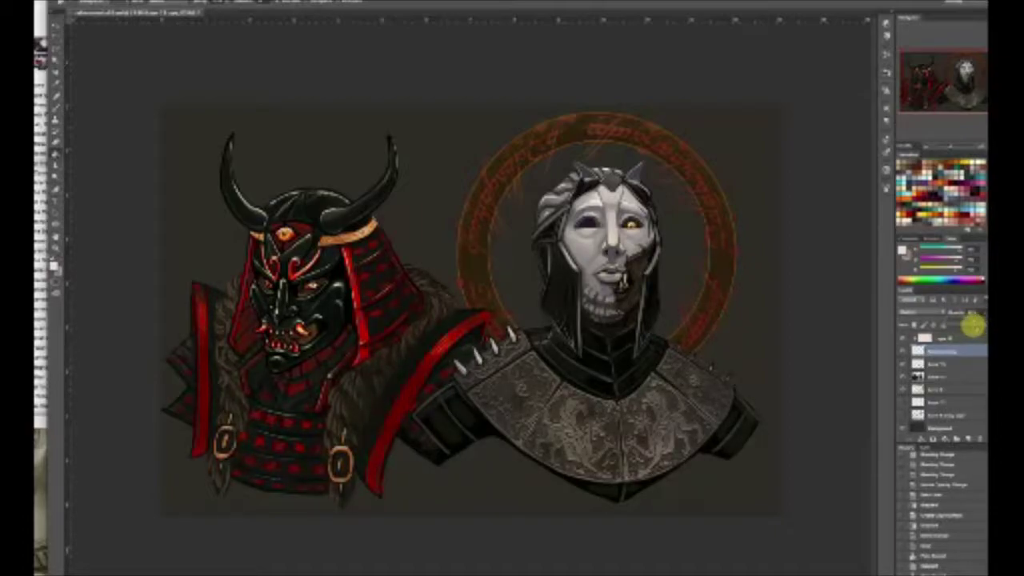
pyautogui.hotkey('ctrl', '1')
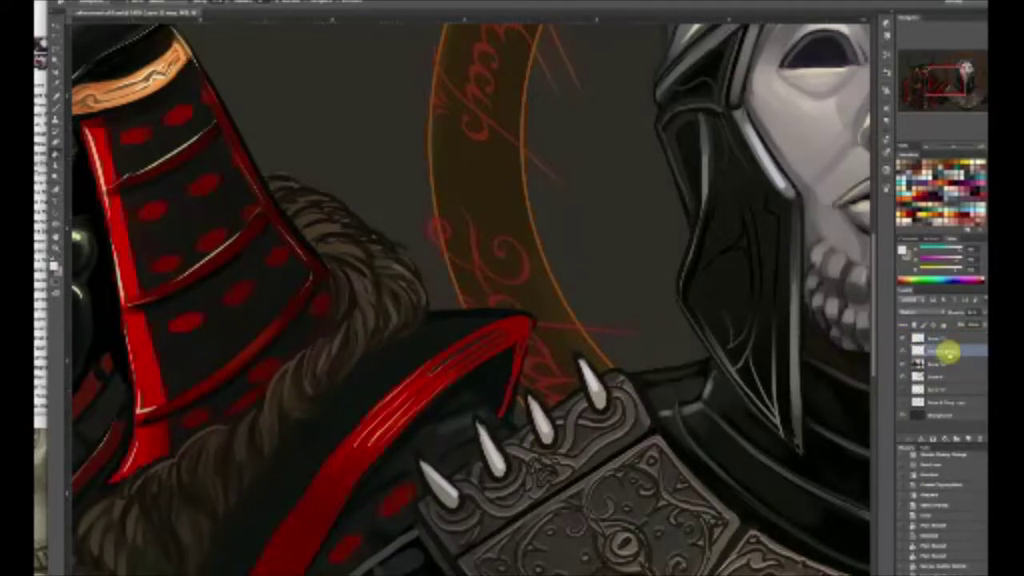
pyautogui.click(951, 96)
pyautogui.hotkey('ctrl', '0')
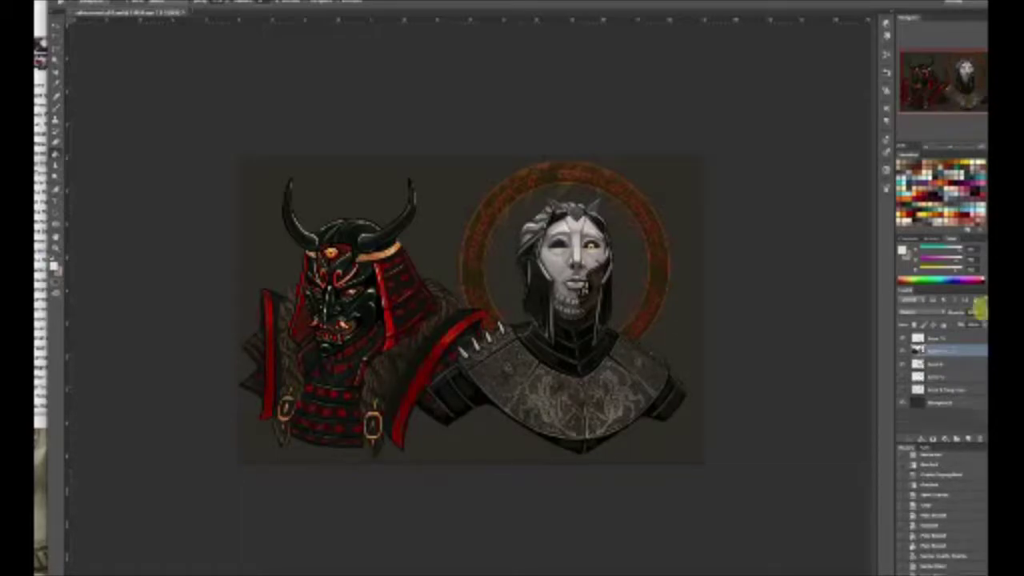
pyautogui.keyDown('alt'); pyautogui.click(934, 358); pyautogui.keyUp('alt')
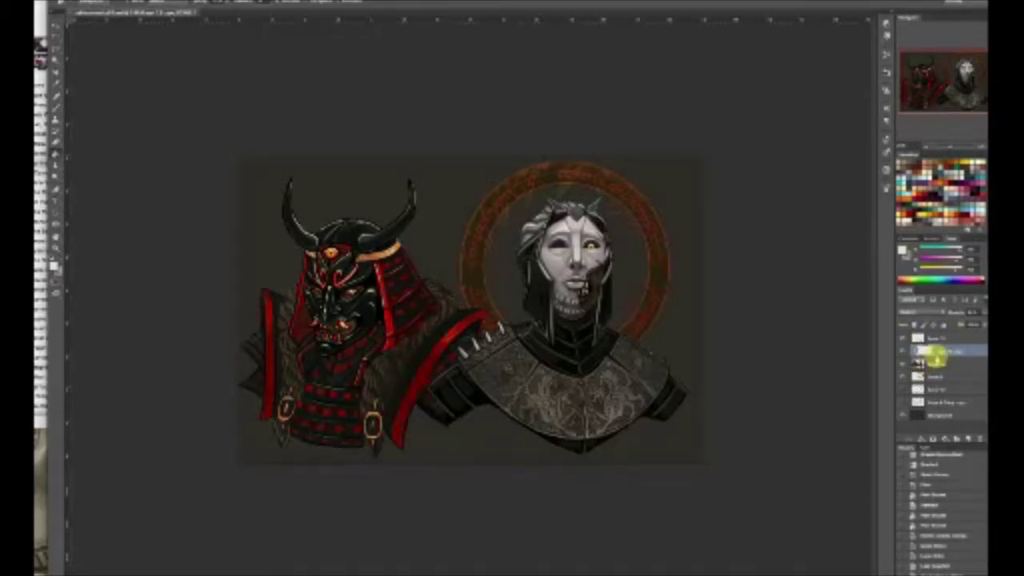
pyautogui.hotkey('ctrl', 'e')
# Compare the painting with the figure and ornament layers hidden and shown
pyautogui.click(902, 351)
pyautogui.click(903, 350)
pyautogui.click(903, 339)
pyautogui.click(903, 340)
pyautogui.click(903, 341)
# Duplicate the breastplate ornament layer and move the copy to just above the background layer
pyautogui.hotkey('ctrl', '+')
pyautogui.hotkey('ctrl', '+')
pyautogui.hotkey('ctrl', '+')
pyautogui.moveTo(935, 86); pyautogui.dragTo(948, 95)
pyautogui.click(897, 340)
pyautogui.rightClick(964, 340)
pyautogui.click(935, 329)
pyautogui.click(525, 260)
pyautogui.moveTo(948, 340); pyautogui.dragTo(949, 402)
pyautogui.click(908, 341)
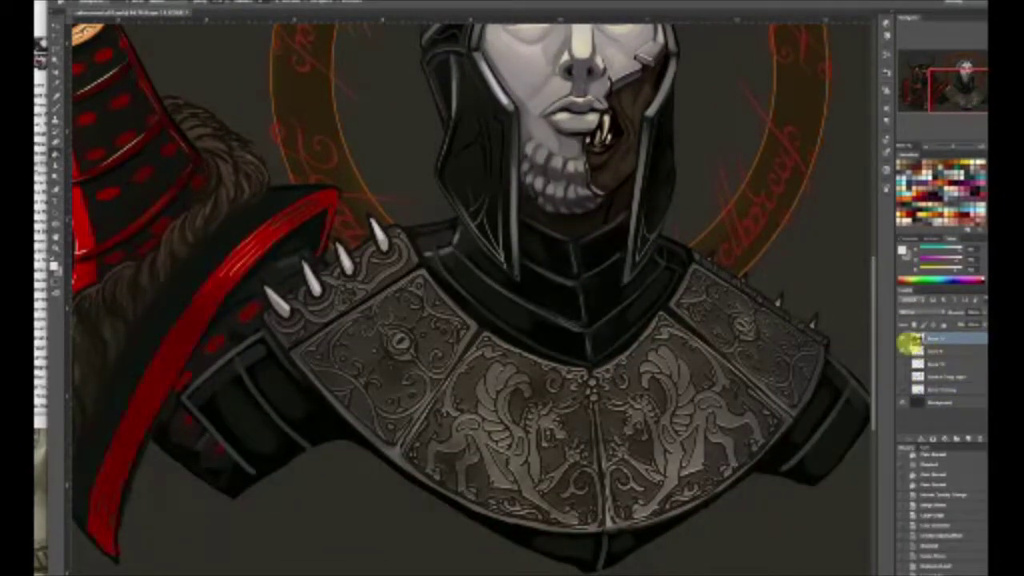
pyautogui.hotkey('ctrl', '0')
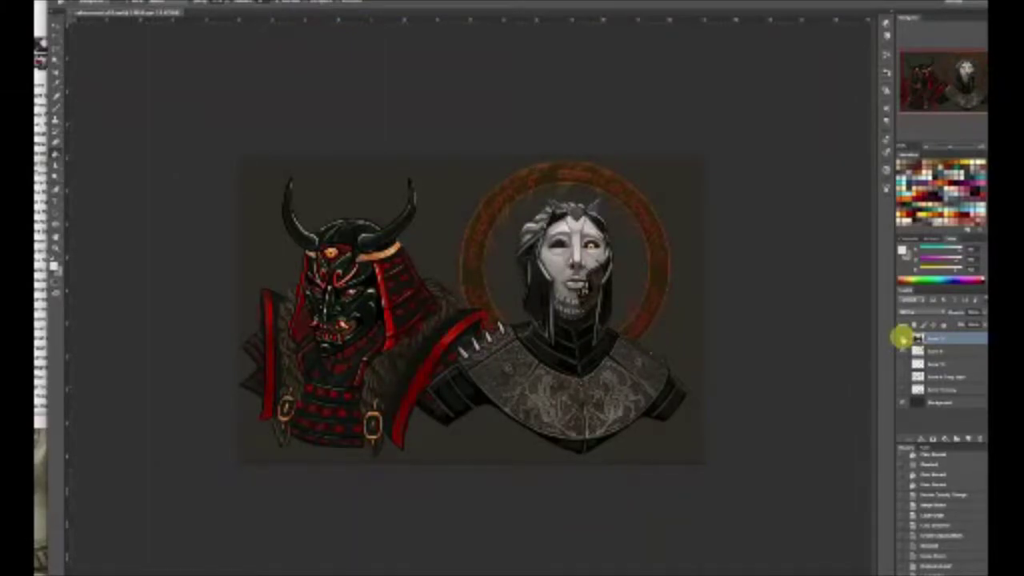
# Add a layer clipped to the figure layer and paint over the whole head with the dark colour sampled from the background
pyautogui.click(958, 436)
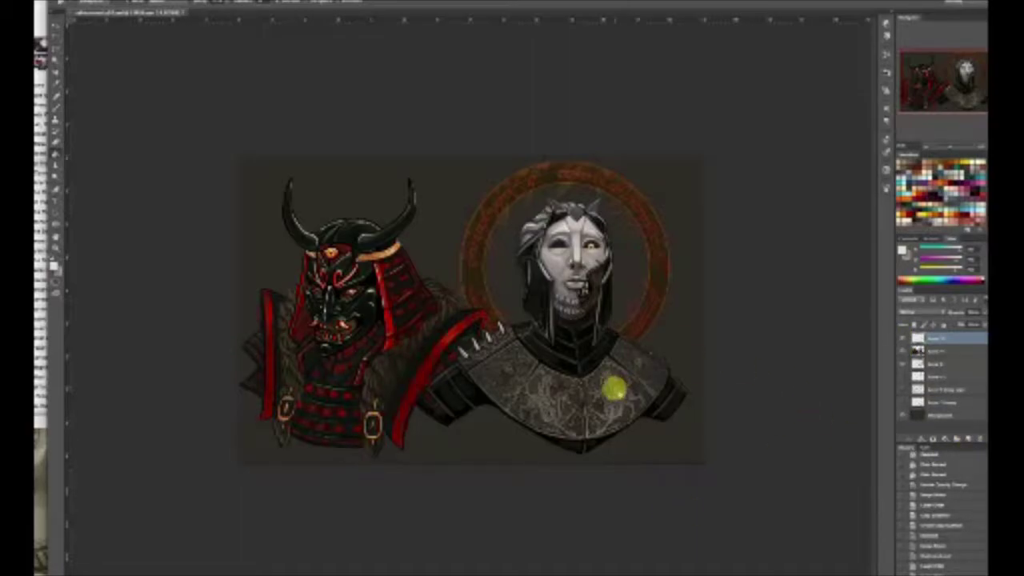
pyautogui.click(56, 107)
pyautogui.keyDown('alt'); pyautogui.click(516, 233); pyautogui.keyUp('alt')
pyautogui.moveTo(527, 237)
pyautogui.mouseDown()
pyautogui.moveTo(585, 204)
pyautogui.moveTo(556, 267)
pyautogui.moveTo(558, 289)
pyautogui.moveTo(594, 226)
pyautogui.moveTo(524, 254)
pyautogui.moveTo(548, 330)
pyautogui.moveTo(532, 281)
pyautogui.moveTo(573, 299)
pyautogui.mouseUp()
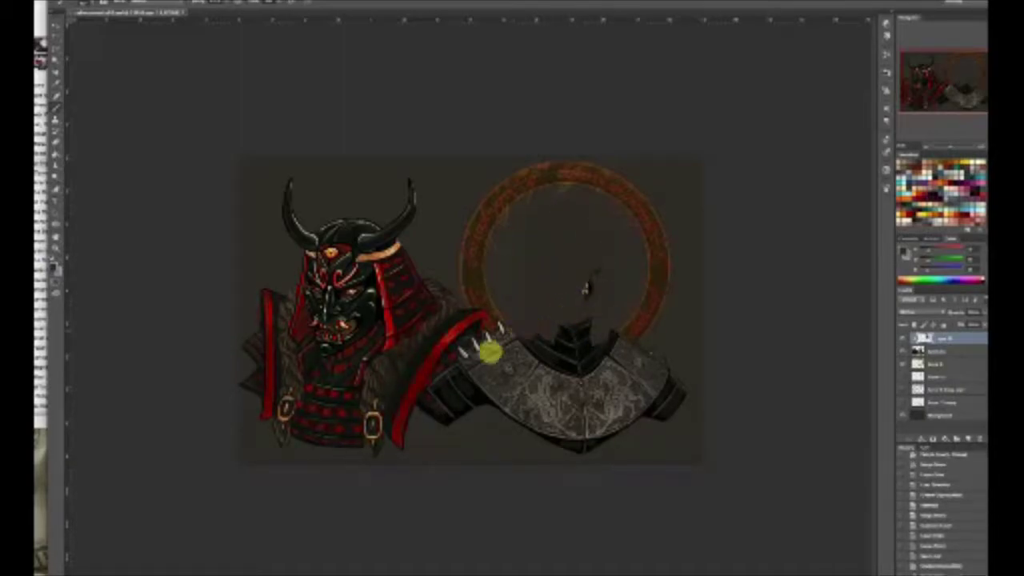
# Try several blending modes on the dark layer covering the head
pyautogui.click(919, 313)
pyautogui.click(912, 341)
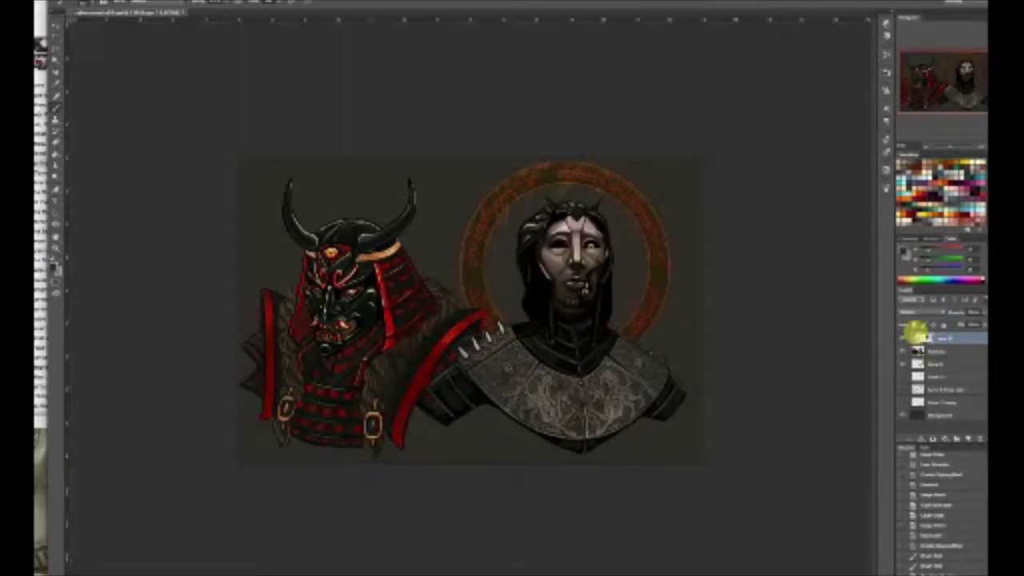
pyautogui.click(918, 313)
pyautogui.click(918, 319)
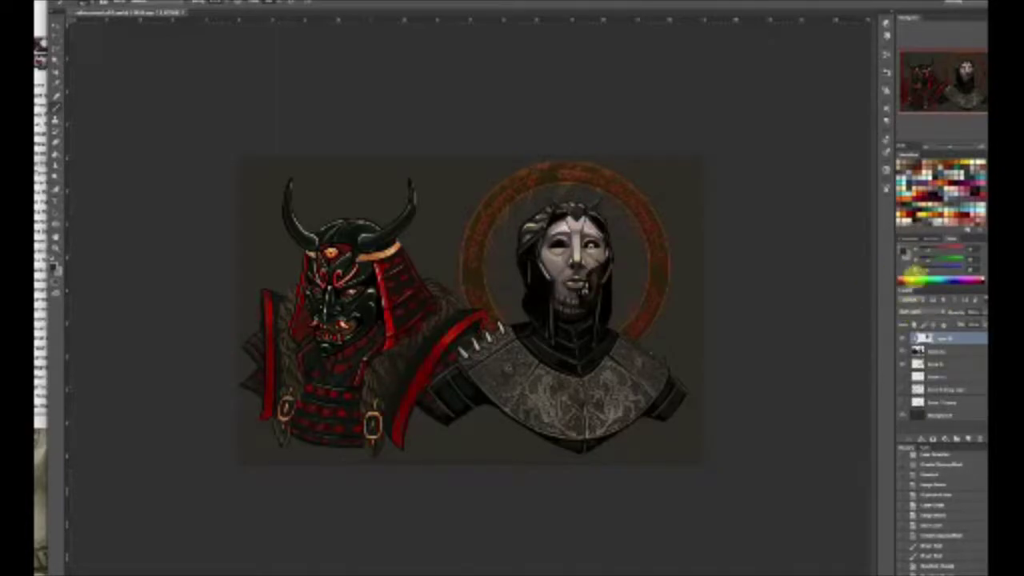
pyautogui.click(916, 312)
# Switch to the music player, play a different track from the playlist and return to the painting
pyautogui.click(41, 192)
pyautogui.scroll(-10, 128, 268)
pyautogui.click(140, 289)
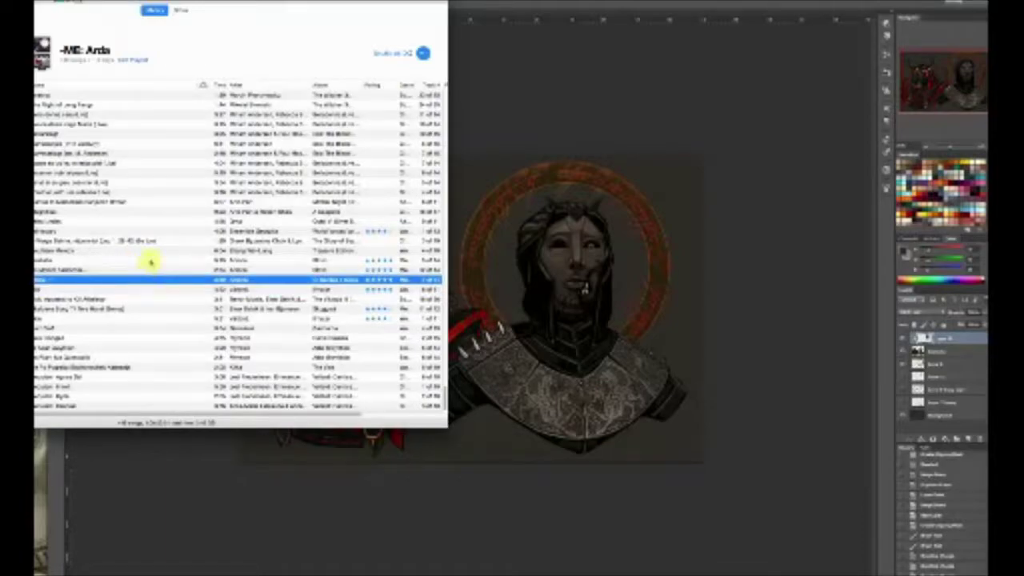
pyautogui.click(150, 260)
pyautogui.click(722, 272)
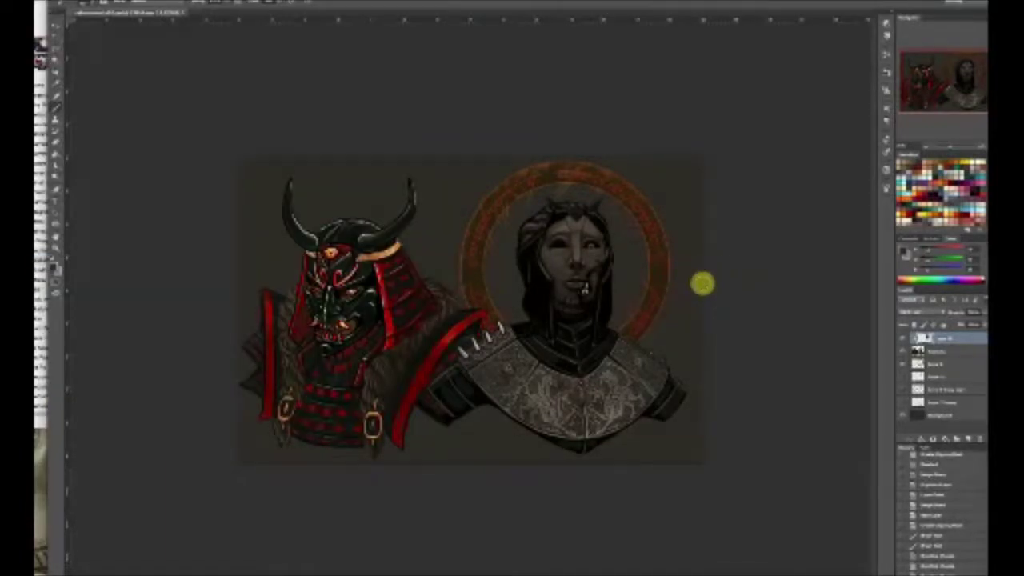
# Change the dark layer's blending mode and lower its opacity so the head shows through as a flat grey
pyautogui.click(943, 310)
pyautogui.click(918, 222)
pyautogui.moveTo(981, 313); pyautogui.dragTo(968, 323)
pyautogui.click(905, 217)
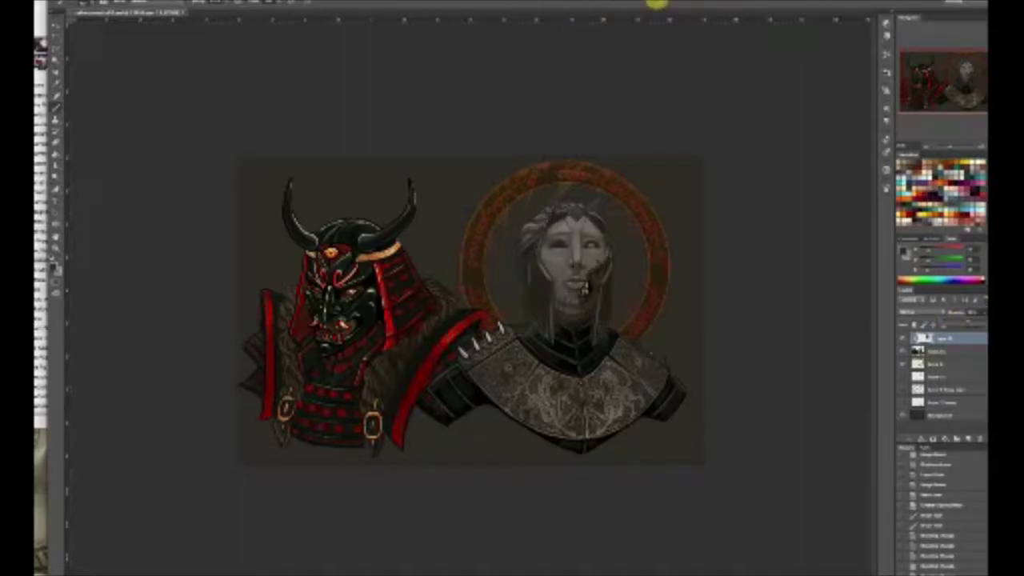
# Erase the dark layer from the silver hair, the horned crown, the eyes and the helmet rim beside the face
pyautogui.click(657, 4)
pyautogui.hotkey('ctrl', '+')
pyautogui.hotkey('ctrl', '+')
pyautogui.hotkey('ctrl', '+')
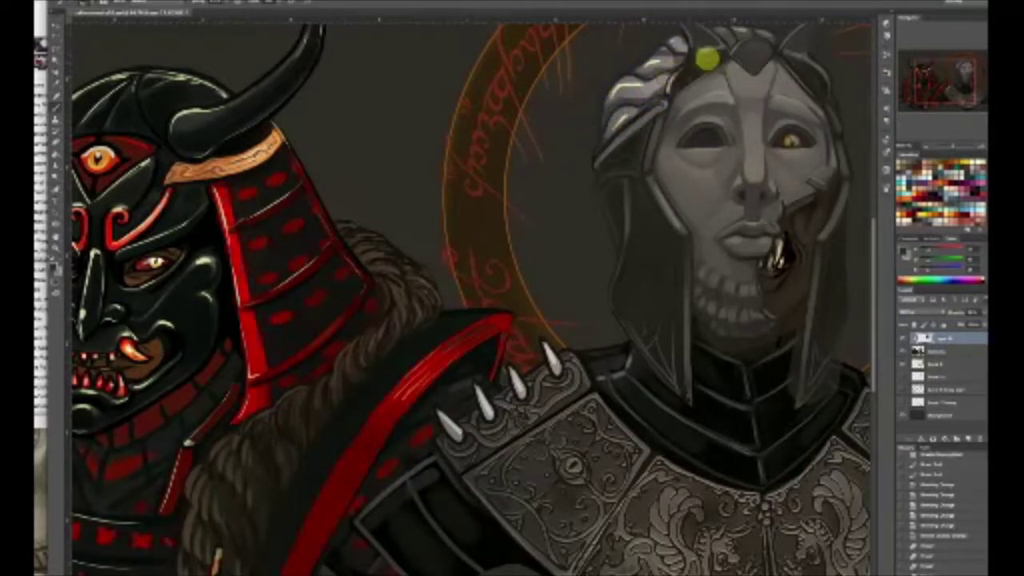
pyautogui.click(958, 83)
pyautogui.moveTo(958, 84); pyautogui.dragTo(962, 82)
pyautogui.moveTo(552, 120); pyautogui.dragTo(571, 104)
pyautogui.moveTo(623, 129)
pyautogui.mouseDown()
pyautogui.moveTo(663, 164)
pyautogui.moveTo(685, 154)
pyautogui.mouseUp()
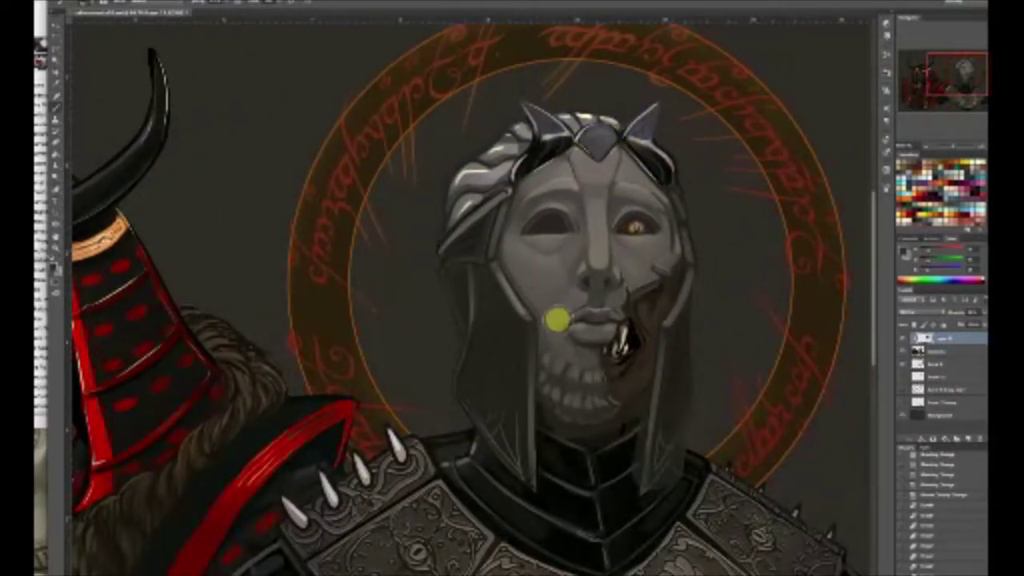
pyautogui.moveTo(503, 187)
pyautogui.mouseDown()
pyautogui.moveTo(487, 220)
pyautogui.moveTo(476, 320)
pyautogui.moveTo(509, 318)
pyautogui.moveTo(484, 241)
pyautogui.mouseUp()
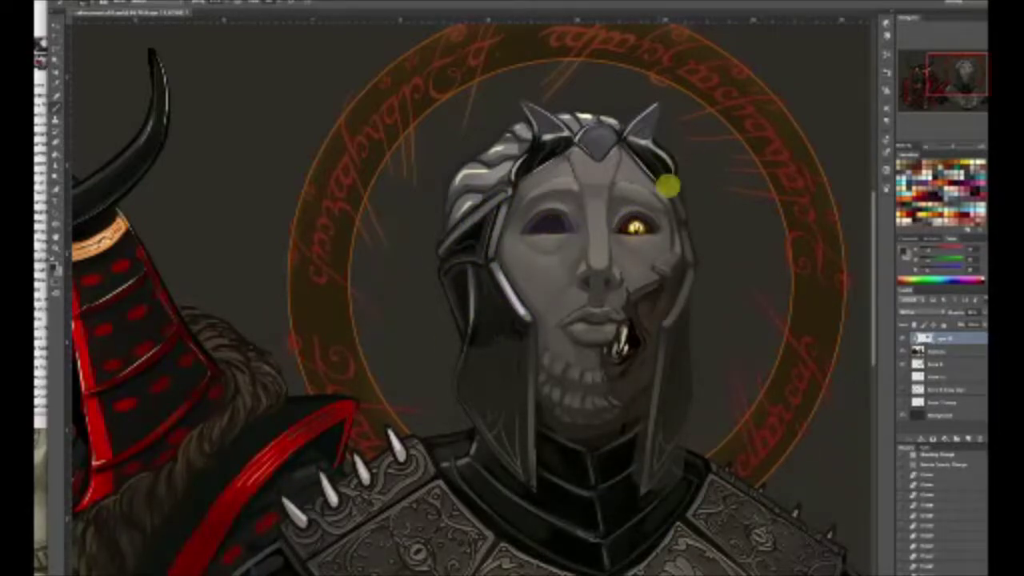
# Erase the dark layer from the cheek guards, the torn cheek with its fangs and both sides of the hood
pyautogui.moveTo(684, 267); pyautogui.dragTo(671, 299)
pyautogui.moveTo(605, 352); pyautogui.dragTo(652, 387)
pyautogui.moveTo(673, 346); pyautogui.dragTo(659, 484)
pyautogui.moveTo(458, 329)
pyautogui.mouseDown()
pyautogui.moveTo(497, 341)
pyautogui.moveTo(527, 316)
pyautogui.moveTo(525, 483)
pyautogui.mouseUp()
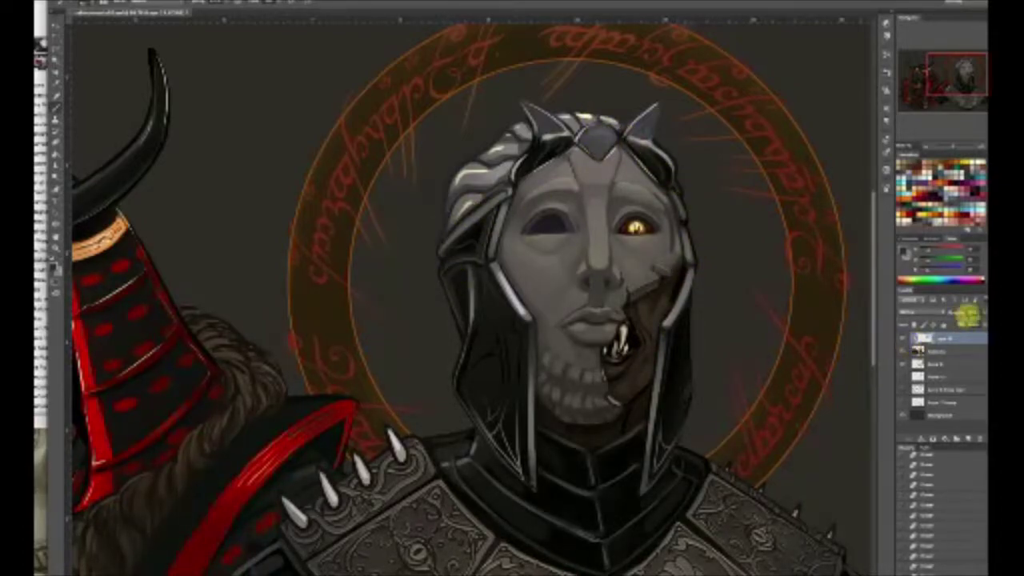
# Raise the dark layer's opacity to full and erase its remaining traces around the jaw and the edge of the hair
pyautogui.moveTo(968, 317); pyautogui.dragTo(989, 320)
pyautogui.moveTo(567, 430); pyautogui.dragTo(539, 403)
pyautogui.moveTo(479, 236); pyautogui.dragTo(449, 228)
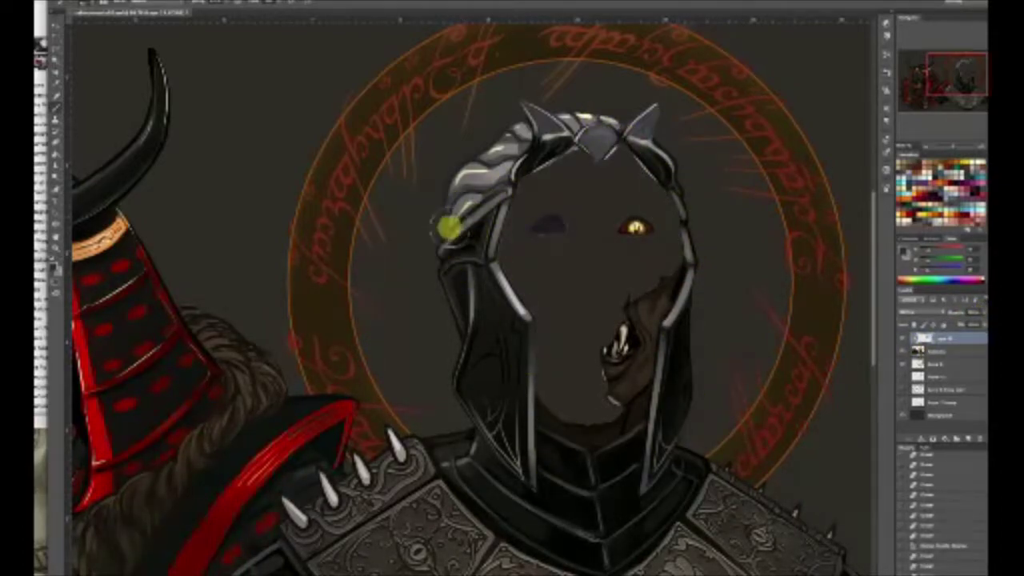
# Compare blending modes for the dark face layer and apply one that darkens the mask while keeping its shading
pyautogui.click(916, 314)
pyautogui.click(914, 361)
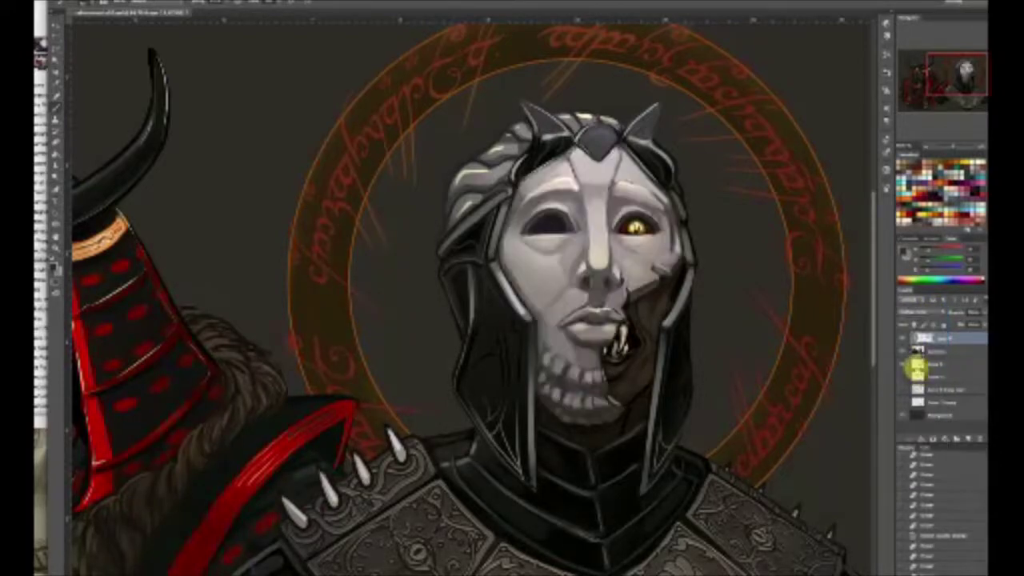
pyautogui.click(926, 273)
pyautogui.click(920, 313)
pyautogui.click(917, 363)
pyautogui.click(920, 313)
pyautogui.click(923, 319)
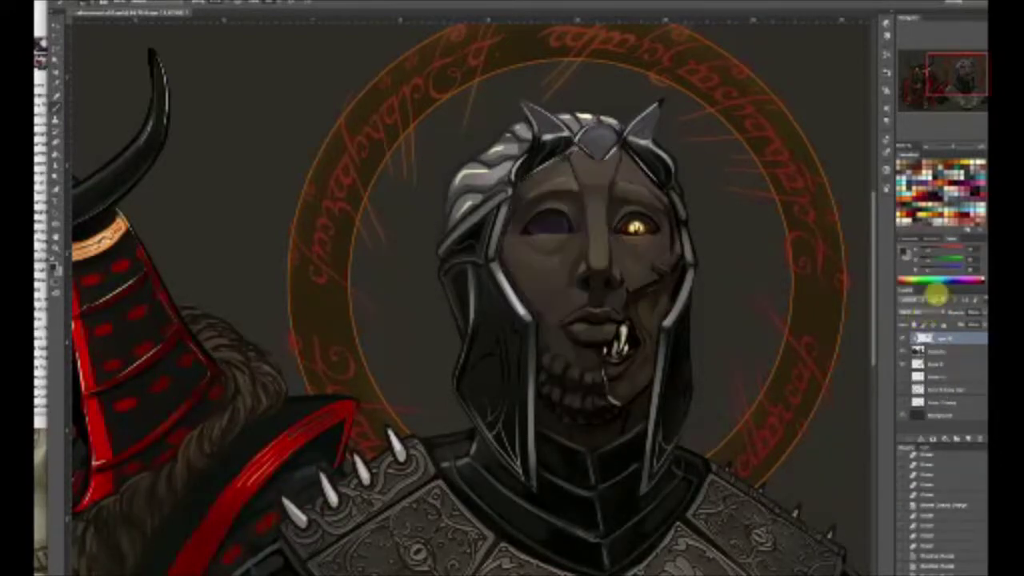
# Clean up the dark layer along the mask's forehead, the crown, the temple and the chin
pyautogui.moveTo(560, 163); pyautogui.dragTo(512, 171)
pyautogui.moveTo(569, 149); pyautogui.dragTo(553, 142)
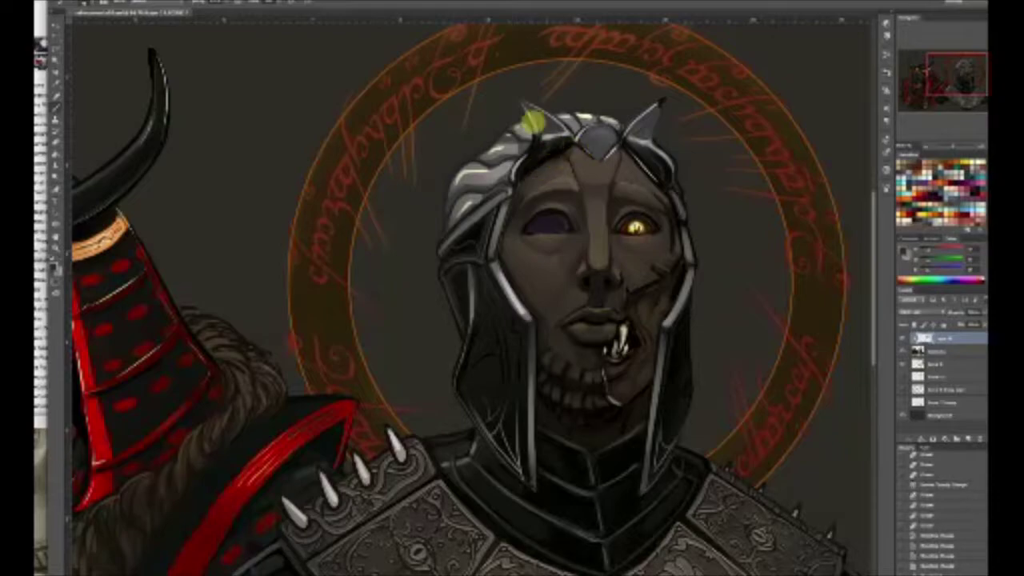
pyautogui.moveTo(653, 179); pyautogui.dragTo(670, 200)
pyautogui.moveTo(611, 398)
pyautogui.mouseDown()
pyautogui.moveTo(598, 347)
pyautogui.moveTo(546, 391)
pyautogui.moveTo(578, 418)
pyautogui.moveTo(553, 400)
pyautogui.mouseUp()
# Paint dark shading into both eye sockets and along the torn cheek of the mask
pyautogui.moveTo(537, 224)
pyautogui.mouseDown()
pyautogui.moveTo(540, 241)
pyautogui.moveTo(554, 232)
pyautogui.mouseUp()
pyautogui.moveTo(617, 229); pyautogui.dragTo(627, 216)
pyautogui.click(92, 2)
pyautogui.click(585, 257)
pyautogui.moveTo(650, 220); pyautogui.dragTo(644, 220)
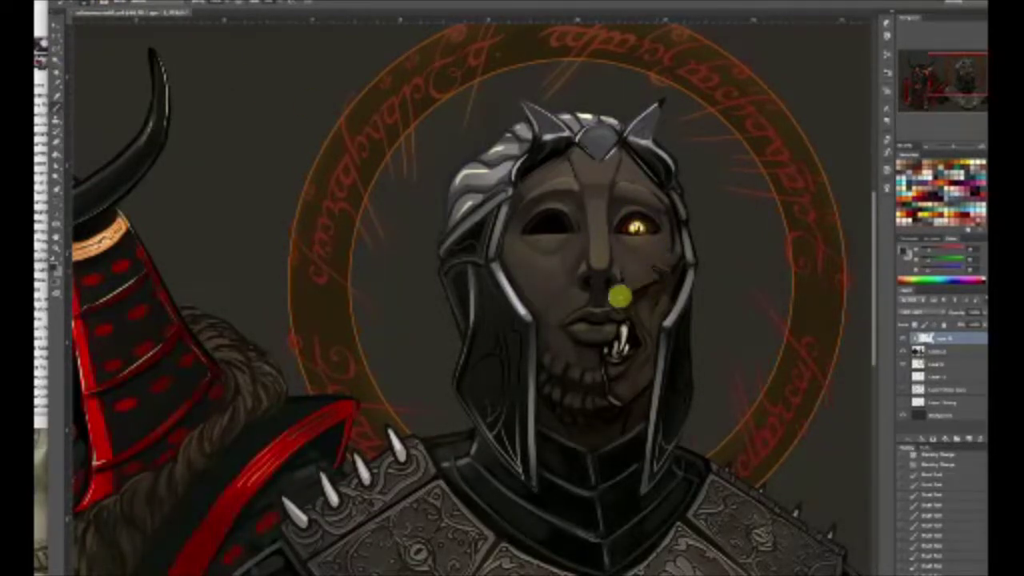
pyautogui.moveTo(638, 292); pyautogui.dragTo(658, 284)
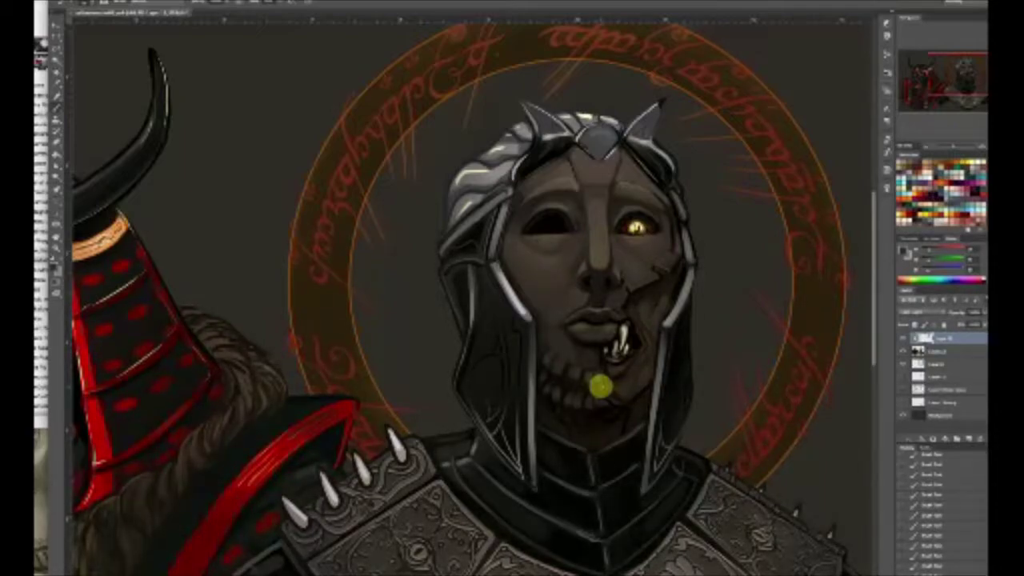
# Try other blending modes and a different opacity on the face shading layer while viewing the head up close
pyautogui.moveTo(874, 357); pyautogui.dragTo(874, 406)
pyautogui.hotkey('ctrl', '-')
pyautogui.hotkey('ctrl', '-')
pyautogui.hotkey('ctrl', '-')
pyautogui.hotkey('ctrl', '+')
pyautogui.hotkey('ctrl', '+')
pyautogui.hotkey('ctrl', '+')
pyautogui.moveTo(948, 78); pyautogui.dragTo(953, 74)
pyautogui.click(929, 310)
pyautogui.click(928, 310)
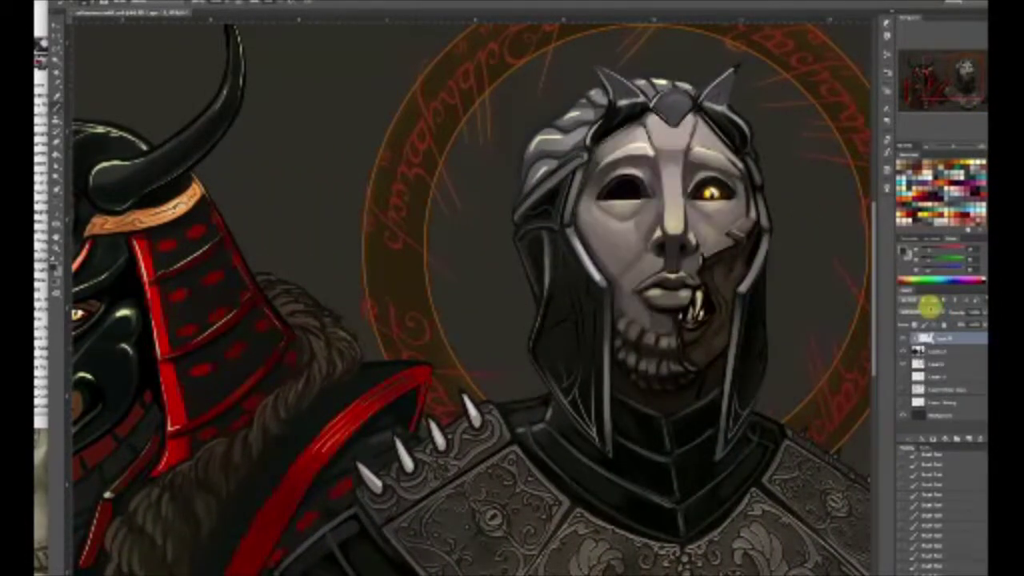
pyautogui.click(929, 311)
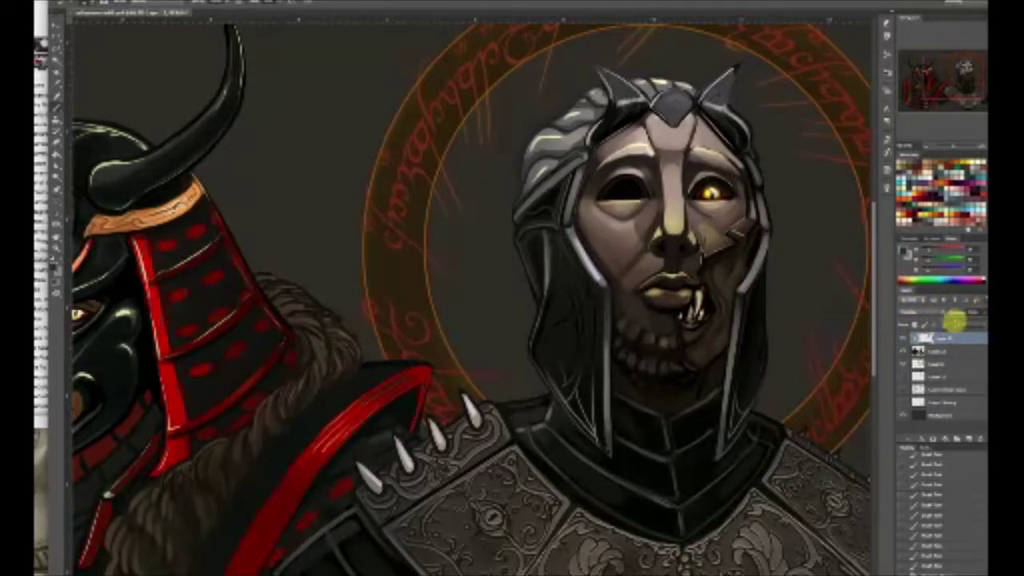
pyautogui.moveTo(954, 320); pyautogui.dragTo(961, 321)
# Try a series of further blending modes on the face shading layer while viewing the whole painting
pyautogui.hotkey('ctrl', '-')
pyautogui.hotkey('ctrl', '-')
pyautogui.hotkey('ctrl', '-')
pyautogui.click(928, 311)
pyautogui.click(923, 396)
pyautogui.click(928, 312)
pyautogui.click(930, 325)
pyautogui.click(928, 313)
pyautogui.click(932, 293)
pyautogui.click(928, 313)
pyautogui.click(925, 321)
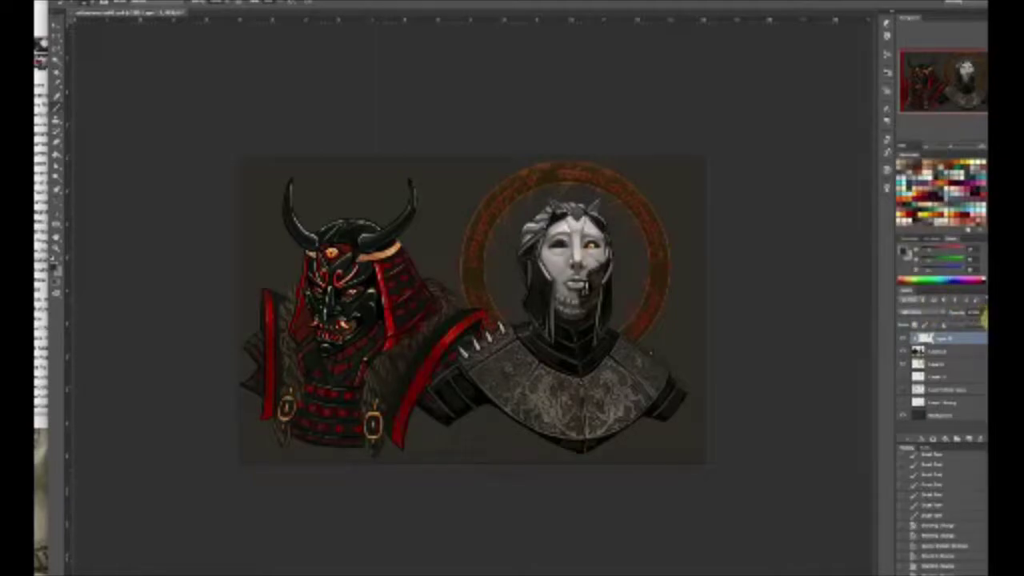
pyautogui.click(926, 312)
pyautogui.click(930, 262)
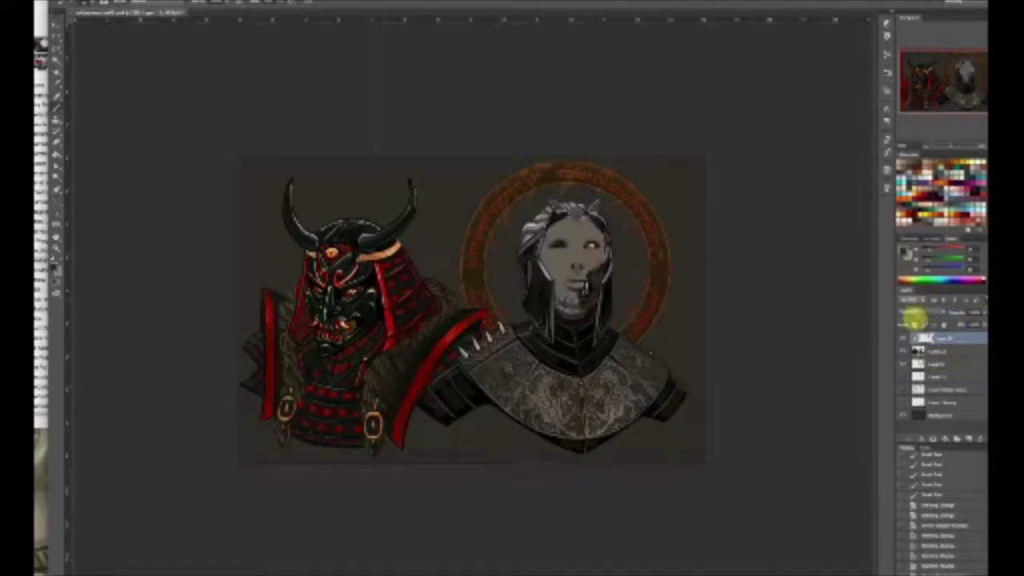
pyautogui.click(916, 314)
pyautogui.click(926, 290)
pyautogui.click(921, 313)
pyautogui.click(921, 319)
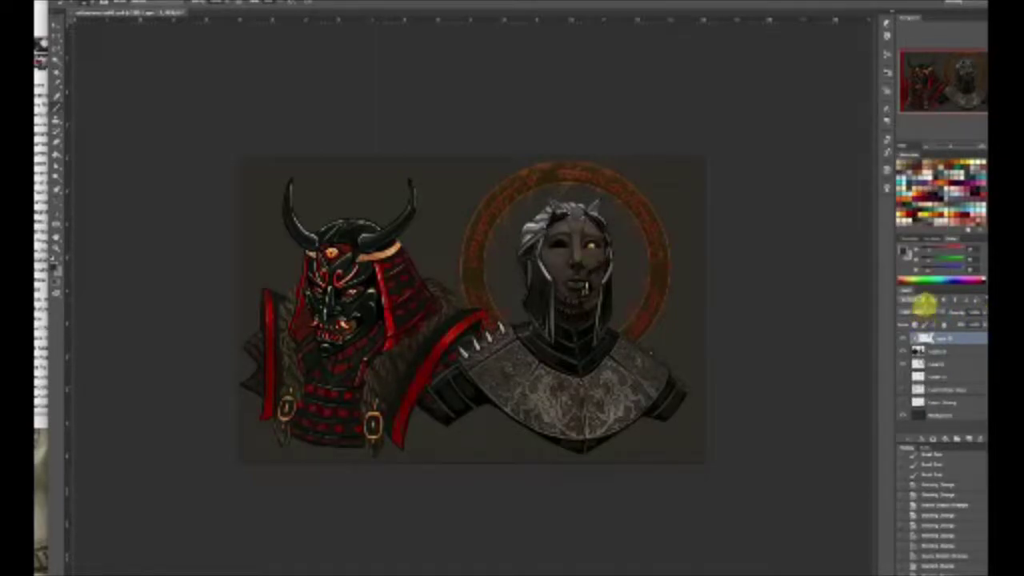
pyautogui.click(927, 312)
pyautogui.click(930, 290)
pyautogui.click(930, 312)
pyautogui.click(933, 260)
pyautogui.hotkey('ctrl', 'z')
# Apply a darkening light blending mode to the face shading layer and erase it around the hair, crown and hood edge
pyautogui.click(928, 312)
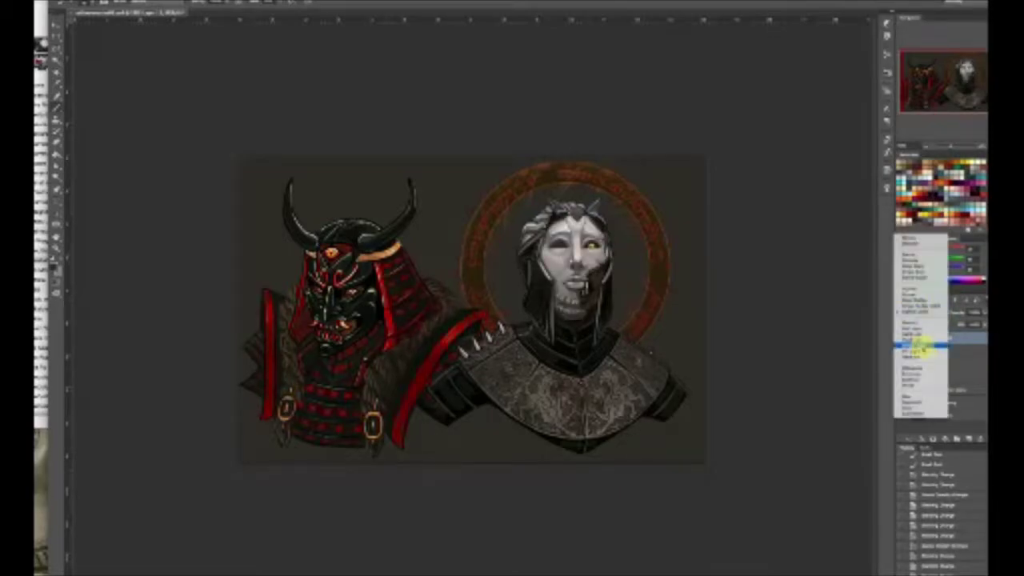
pyautogui.click(922, 346)
pyautogui.moveTo(562, 205); pyautogui.dragTo(546, 221)
pyautogui.moveTo(604, 200); pyautogui.dragTo(611, 237)
pyautogui.moveTo(521, 253); pyautogui.dragTo(501, 294)
# Choose the Gradient tool and sample a grey from the breastplate as its colour
pyautogui.click(974, 312)
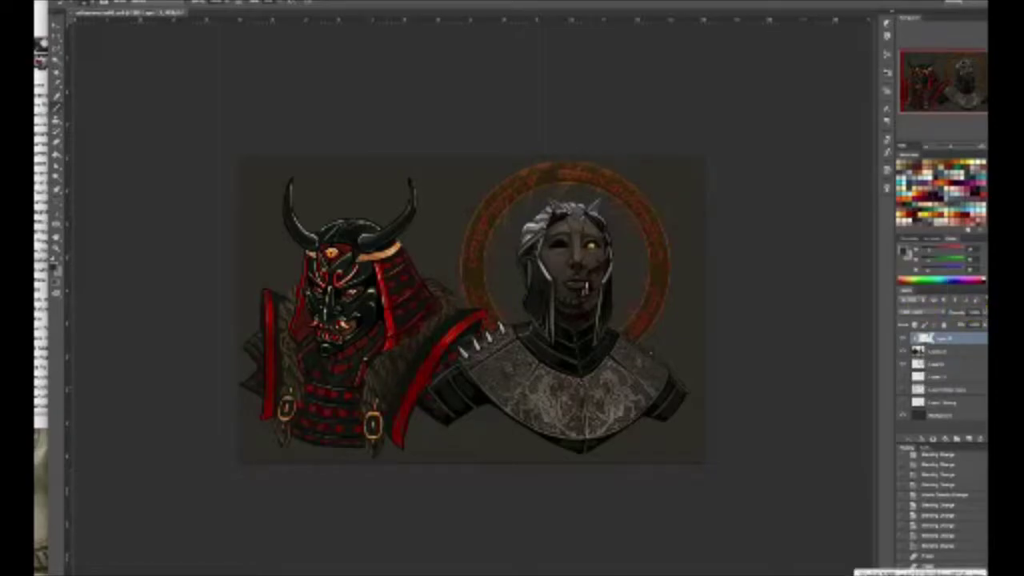
pyautogui.click(55, 152)
pyautogui.click(549, 408)
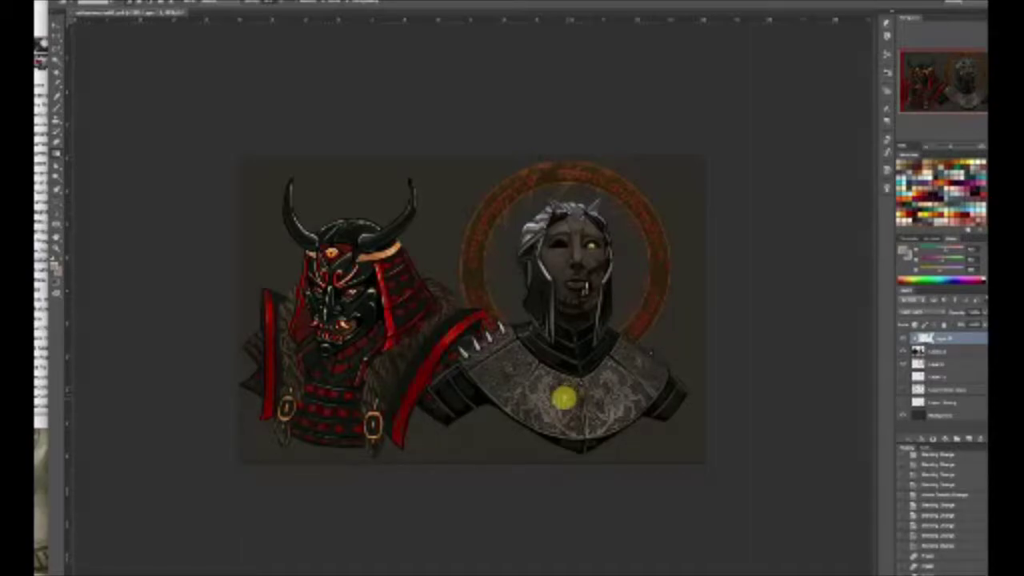
pyautogui.click(970, 436)
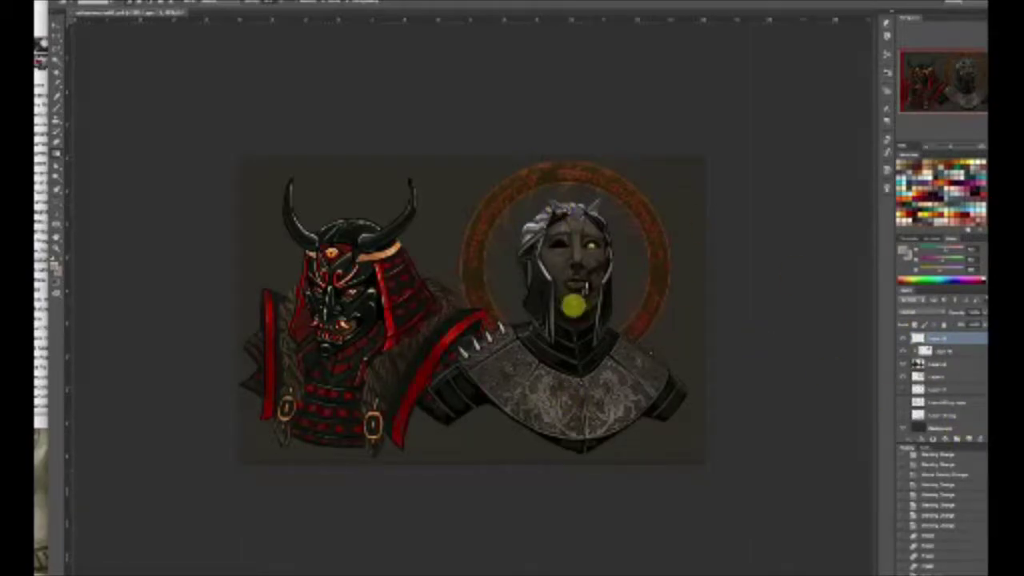
pyautogui.click(575, 309)
pyautogui.click(941, 346)
pyautogui.keyDown('alt'); pyautogui.click(941, 344); pyautogui.keyUp('alt')
pyautogui.hotkey('ctrl', 'alt', 'z')
pyautogui.hotkey('ctrl', 'alt', 'z')
pyautogui.click(939, 349)
pyautogui.hotkey('ctrl', 'alt', 'z')
# Load the face shading layer as a selection, recolour it with a gradient, deselect it and lower the layer's opacity
pyautogui.keyDown('ctrl'); pyautogui.click(925, 337); pyautogui.keyUp('ctrl')
pyautogui.hotkey('ctrl', 'h')
pyautogui.press('Delete')
pyautogui.hotkey('ctrl', 'z')
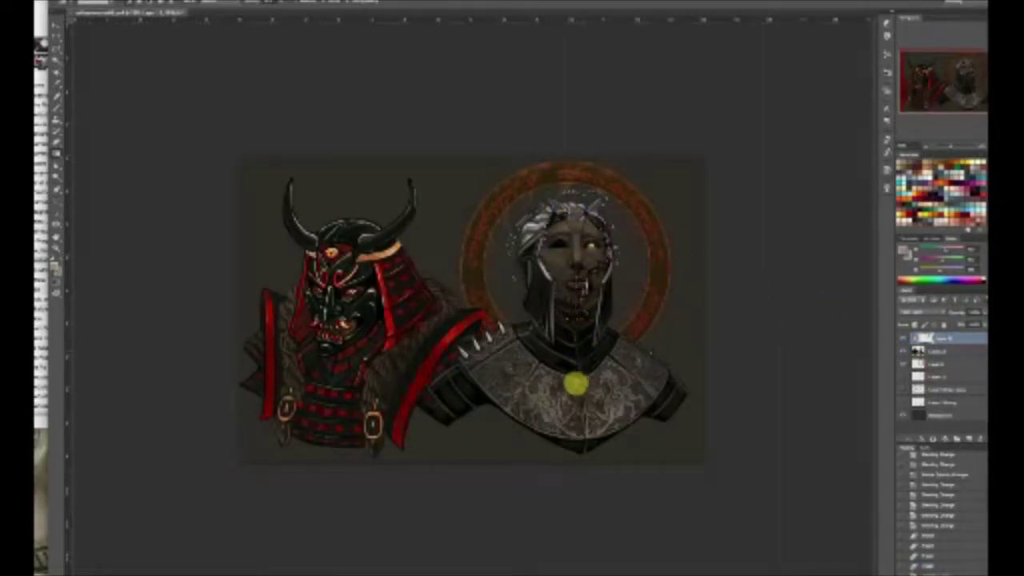
pyautogui.hotkey('ctrl', 'z')
pyautogui.moveTo(973, 321); pyautogui.dragTo(969, 320)
pyautogui.click(979, 311)
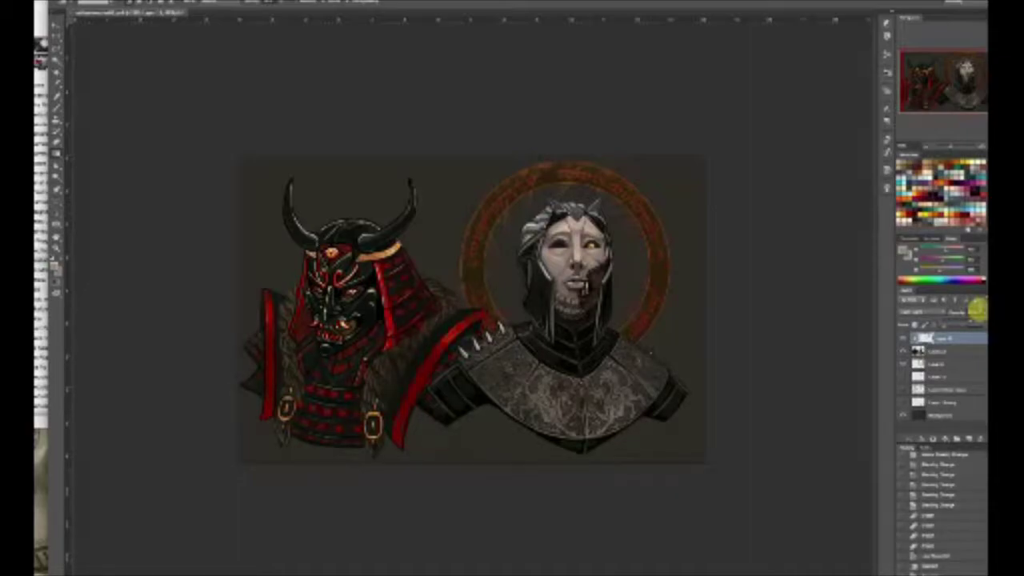
# Compare the head with the face shading layer hidden and shown, and examine the face up close
pyautogui.scroll(2, 405, 60)
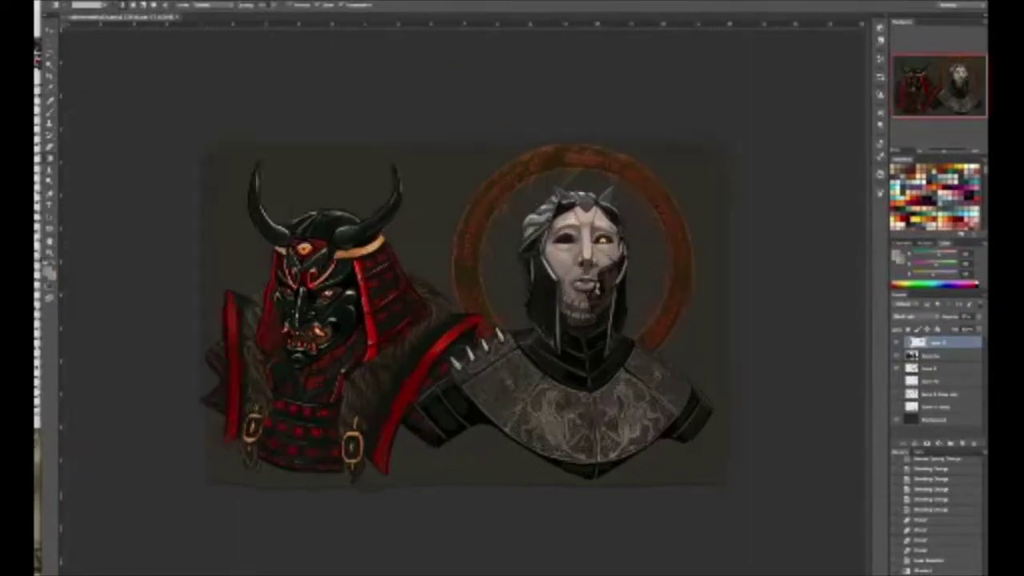
pyautogui.scroll(-5, 404, 59)
pyautogui.click(895, 342)
pyautogui.click(896, 343)
pyautogui.hotkey('ctrl', '+')
pyautogui.hotkey('ctrl', '+')
pyautogui.hotkey('ctrl', '+')
pyautogui.hotkey('ctrl', '+')
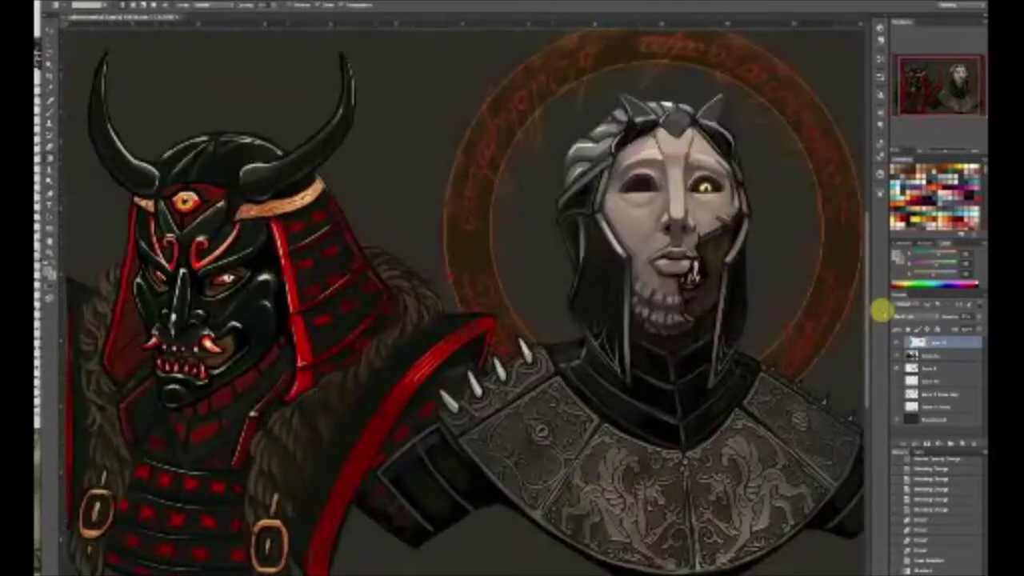
# Lower the face shading layer's opacity slightly more
pyautogui.click(48, 128)
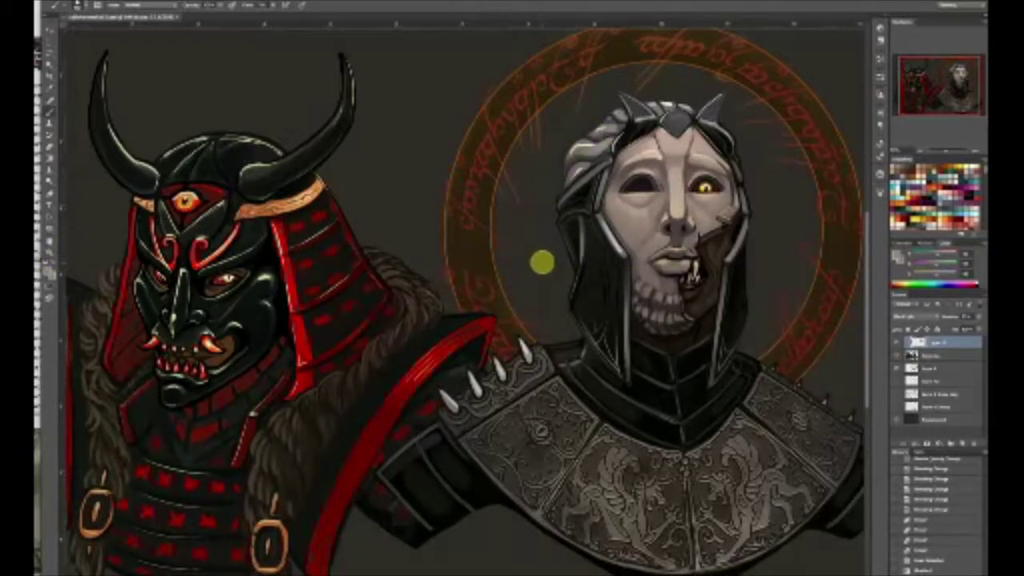
pyautogui.moveTo(964, 327); pyautogui.dragTo(958, 327)
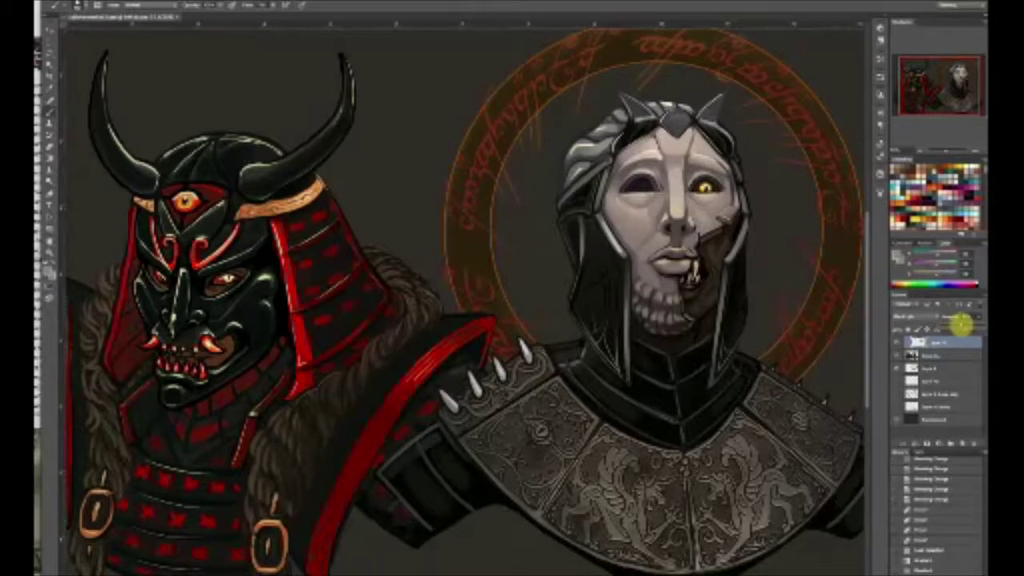
pyautogui.hotkey('ctrl', '-')
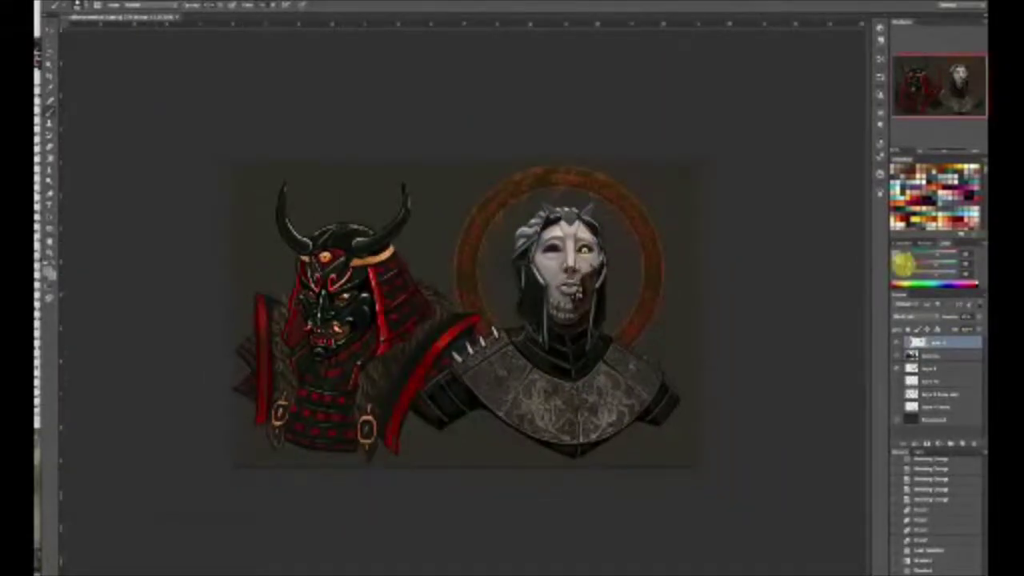
# Adjust the highlights on the figure layer's face, hood and breastplate with the Dodge tool, and reselect the face shading layer
pyautogui.click(51, 179)
pyautogui.click(933, 355)
pyautogui.click(938, 342)
pyautogui.click(935, 357)
pyautogui.moveTo(596, 248)
pyautogui.mouseDown()
pyautogui.moveTo(528, 322)
pyautogui.moveTo(562, 283)
pyautogui.mouseUp()
pyautogui.hotkey('ctrl', 'z')
pyautogui.moveTo(525, 394)
pyautogui.mouseDown()
pyautogui.moveTo(532, 432)
pyautogui.moveTo(509, 474)
pyautogui.mouseUp()
pyautogui.moveTo(509, 322)
pyautogui.mouseDown()
pyautogui.moveTo(526, 302)
pyautogui.moveTo(511, 373)
pyautogui.moveTo(520, 328)
pyautogui.mouseUp()
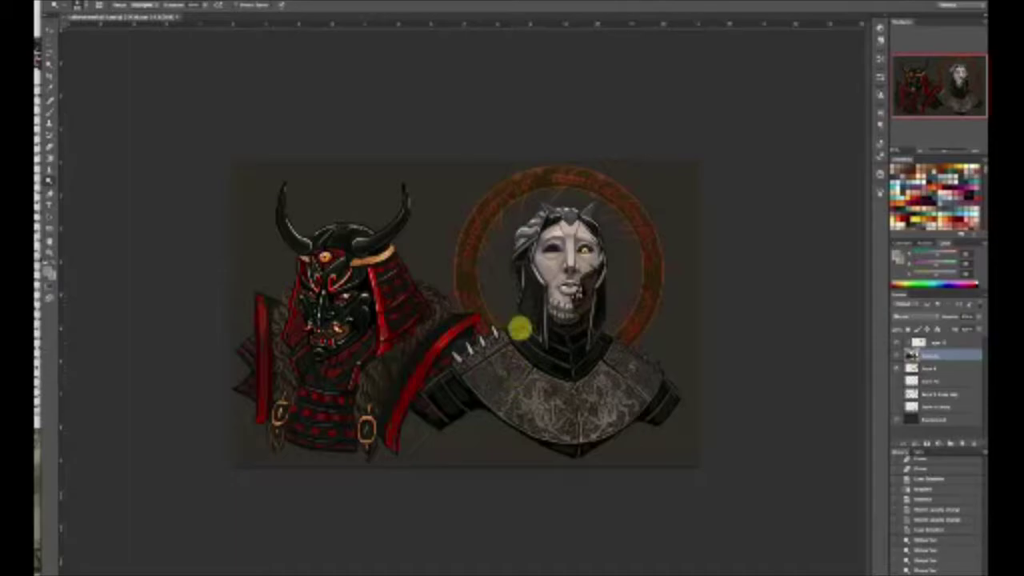
pyautogui.moveTo(579, 299)
pyautogui.mouseDown()
pyautogui.moveTo(604, 302)
pyautogui.moveTo(609, 288)
pyautogui.mouseUp()
pyautogui.click(911, 344)
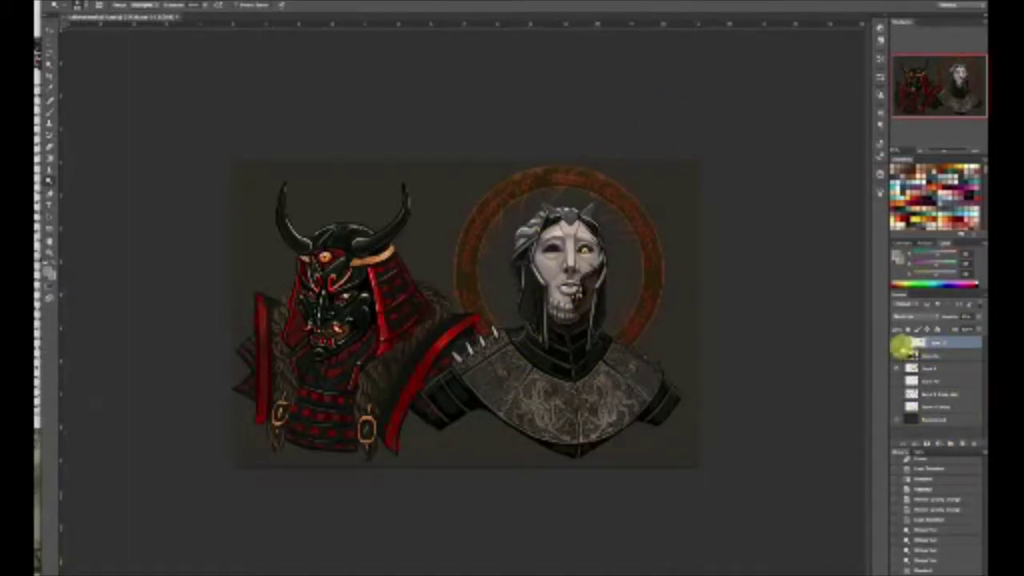
# Adjust the face shading layer's opacity and merge the layer down into the figure layer
pyautogui.click(978, 317)
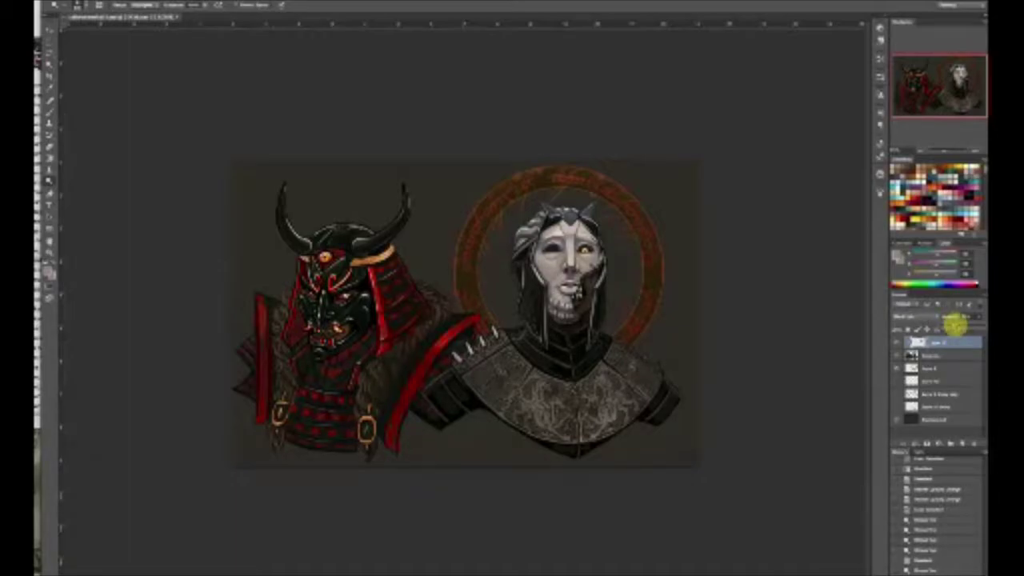
pyautogui.hotkey('ctrl', 'e')
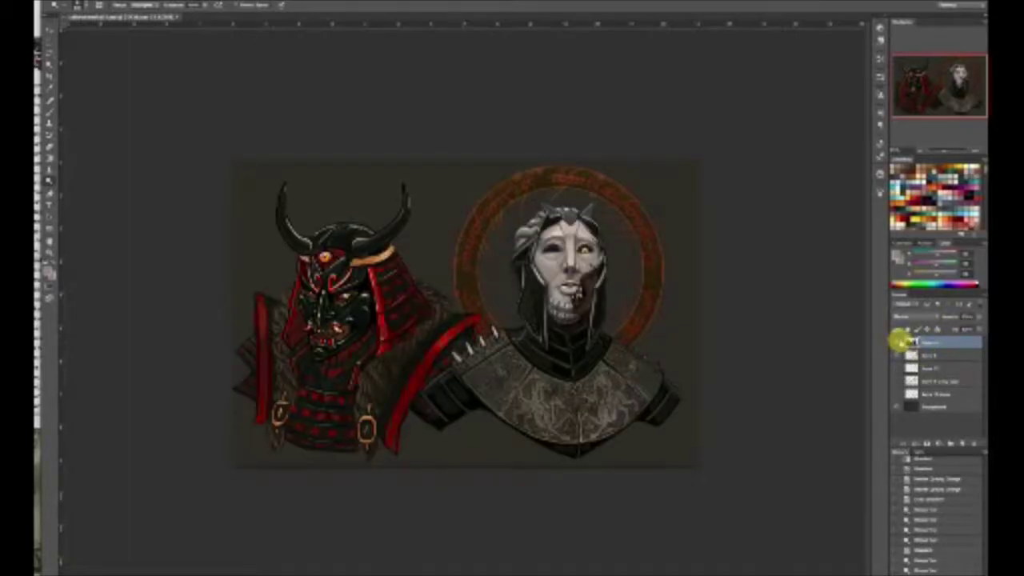
# Add a new layer above the figures and set up a soft brush with an orange colour
pyautogui.click(962, 446)
pyautogui.click(51, 111)
pyautogui.click(80, 5)
pyautogui.doubleClick(117, 80)
pyautogui.click(919, 220)
pyautogui.click(934, 181)
# Paint orange light around the masked figure's hood and shoulders, and clip the new layer to the figure layer
pyautogui.hotkey('ctrl', '+')
pyautogui.hotkey('ctrl', '+')
pyautogui.moveTo(569, 339); pyautogui.dragTo(555, 220)
pyautogui.moveTo(596, 114); pyautogui.dragTo(548, 210)
pyautogui.moveTo(547, 331); pyautogui.dragTo(449, 387)
pyautogui.moveTo(750, 333); pyautogui.dragTo(838, 408)
pyautogui.moveTo(764, 340)
pyautogui.mouseDown()
pyautogui.moveTo(759, 244)
pyautogui.moveTo(706, 91)
pyautogui.moveTo(637, 109)
pyautogui.mouseUp()
pyautogui.keyDown('alt'); pyautogui.click(930, 349); pyautogui.keyUp('alt')
# Extend the orange light over the masked figure's shoulder plates and breastplate, undoing the unwanted strokes on the arm plate
pyautogui.moveTo(943, 100); pyautogui.dragTo(950, 102)
pyautogui.moveTo(342, 400); pyautogui.dragTo(301, 432)
pyautogui.moveTo(304, 442); pyautogui.dragTo(353, 396)
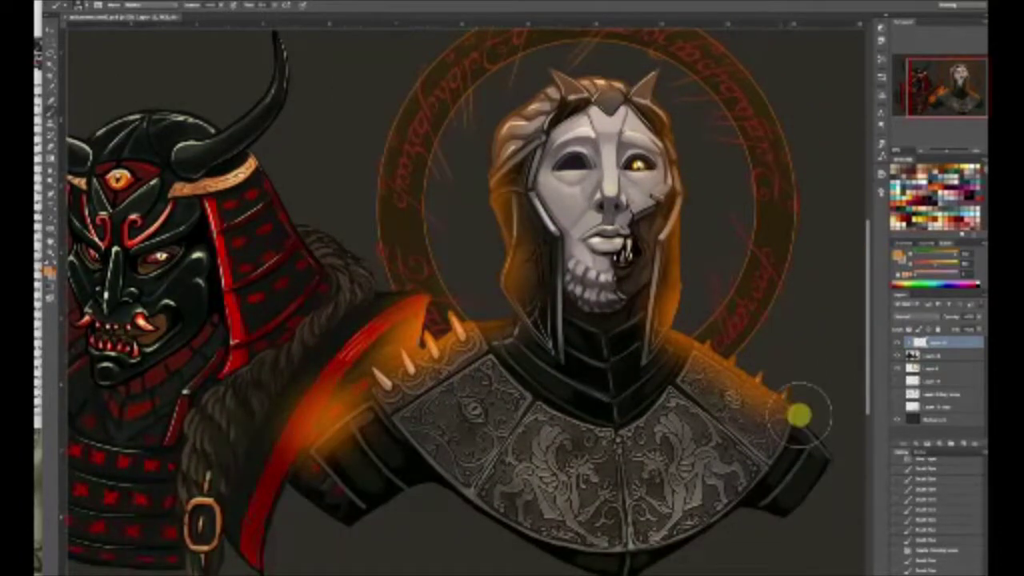
pyautogui.moveTo(798, 415); pyautogui.dragTo(829, 468)
pyautogui.moveTo(412, 475); pyautogui.dragTo(345, 512)
pyautogui.hotkey('ctrl', 'z')
pyautogui.hotkey('ctrl', 'z')
pyautogui.moveTo(579, 565)
pyautogui.mouseDown()
pyautogui.moveTo(695, 531)
pyautogui.moveTo(672, 468)
pyautogui.moveTo(523, 466)
pyautogui.moveTo(612, 274)
pyautogui.moveTo(588, 130)
pyautogui.moveTo(524, 155)
pyautogui.moveTo(498, 185)
pyautogui.moveTo(483, 359)
pyautogui.mouseUp()
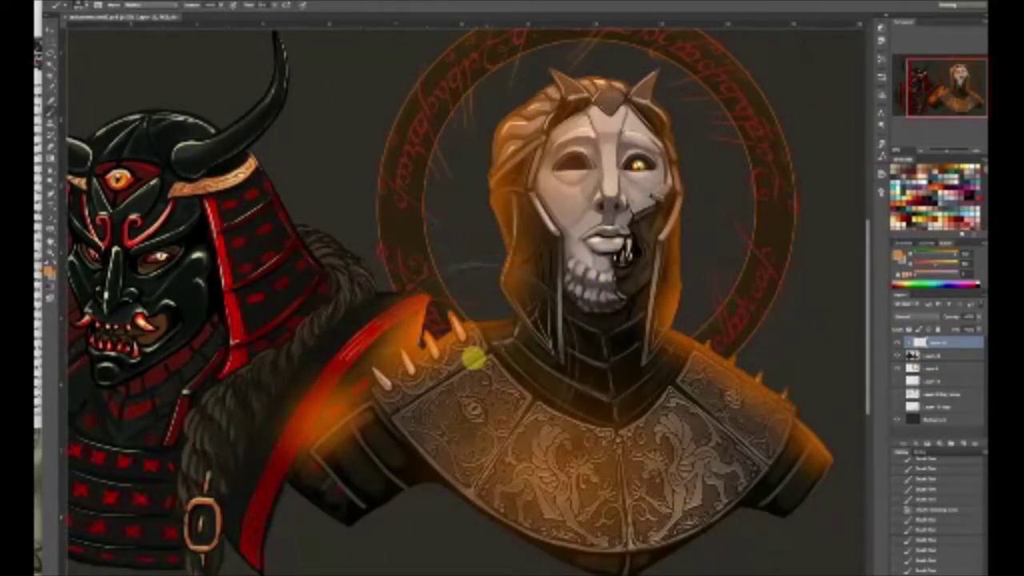
# Choose a teal colour and paint teal light over the samurai's helmet, horns and fur collar
pyautogui.moveTo(273, 196); pyautogui.dragTo(232, 129)
pyautogui.hotkey('ctrl', 'z')
pyautogui.click(935, 81)
pyautogui.keyDown('alt'); pyautogui.click(198, 296); pyautogui.keyUp('alt')
pyautogui.moveTo(198, 297); pyautogui.dragTo(136, 273)
pyautogui.hotkey('ctrl', 'z')
pyautogui.click(910, 210)
pyautogui.moveTo(244, 104)
pyautogui.mouseDown()
pyautogui.moveTo(157, 205)
pyautogui.moveTo(142, 264)
pyautogui.mouseUp()
pyautogui.moveTo(406, 253)
pyautogui.mouseDown()
pyautogui.moveTo(434, 267)
pyautogui.moveTo(414, 278)
pyautogui.mouseUp()
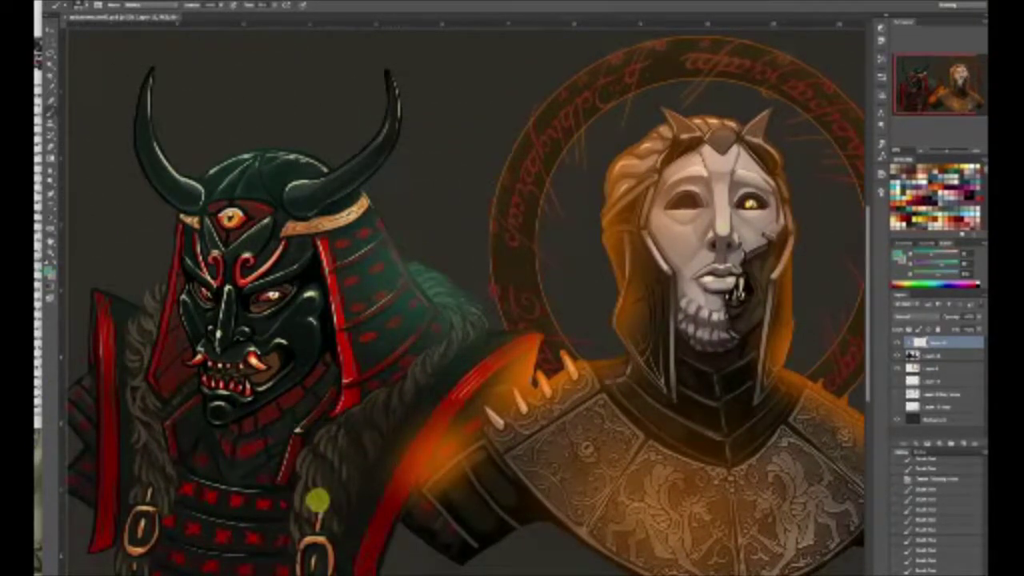
# Undo the last teal stroke and repaint the light over the samurai's torso while judging the whole picture
pyautogui.hotkey('ctrl', '-')
pyautogui.hotkey('ctrl', '-')
pyautogui.hotkey('ctrl', '-')
pyautogui.hotkey('ctrl', 'z')
pyautogui.moveTo(306, 350)
pyautogui.mouseDown()
pyautogui.moveTo(318, 302)
pyautogui.moveTo(283, 377)
pyautogui.moveTo(362, 420)
pyautogui.mouseUp()
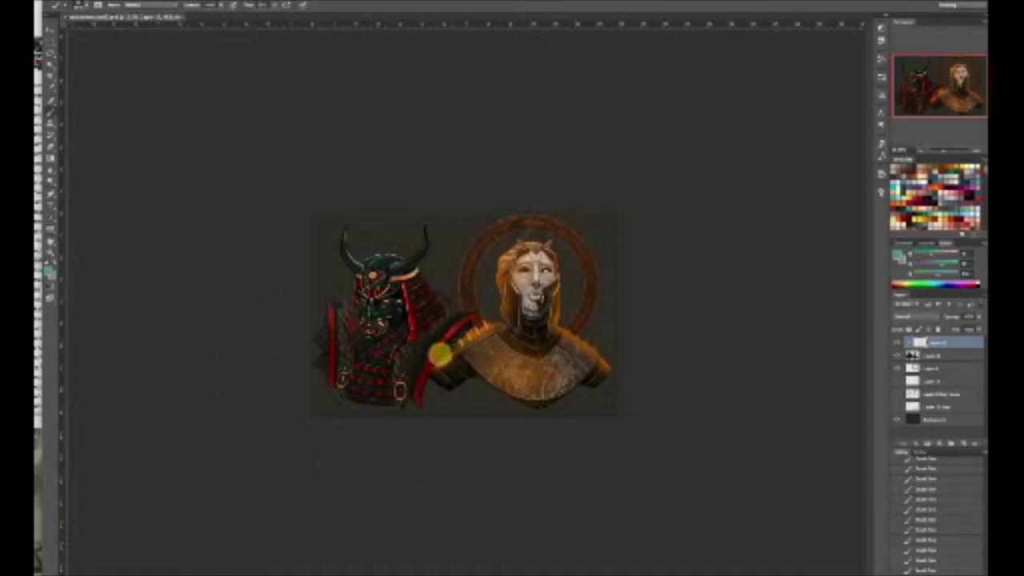
pyautogui.click(38, 205)
pyautogui.click(285, 458)
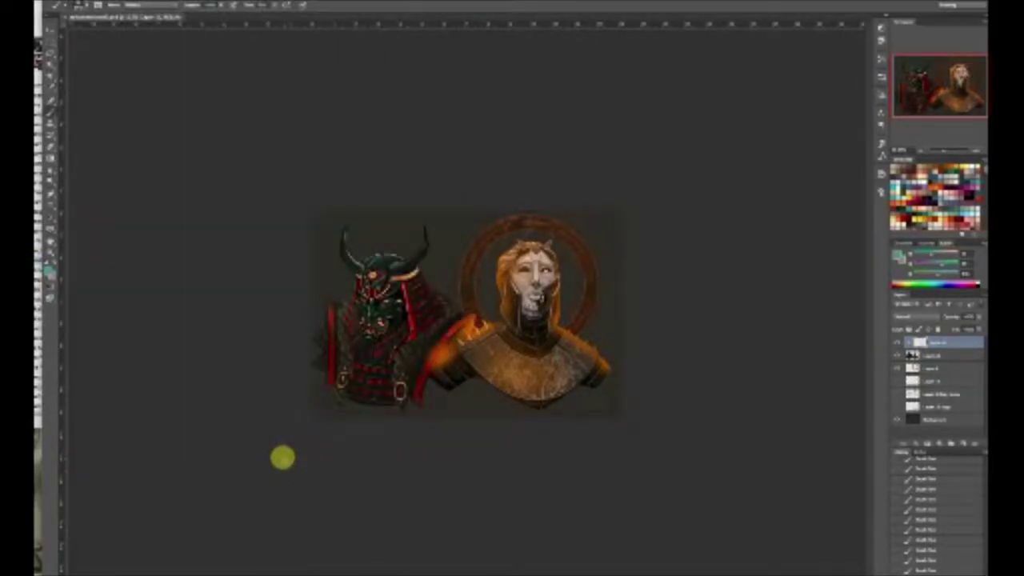
# Refine the orange light around the spiked shoulder and test other swatch colours beside the hood, undoing the unwanted strokes
pyautogui.moveTo(473, 313); pyautogui.dragTo(468, 317)
pyautogui.moveTo(437, 372)
pyautogui.mouseDown()
pyautogui.moveTo(455, 352)
pyautogui.moveTo(445, 343)
pyautogui.moveTo(468, 331)
pyautogui.moveTo(437, 356)
pyautogui.moveTo(483, 325)
pyautogui.mouseUp()
pyautogui.hotkey('ctrl', 'alt', 'z')
pyautogui.hotkey('ctrl', 'alt', 'z')
pyautogui.click(941, 211)
pyautogui.hotkey('ctrl', 'alt', 'z')
pyautogui.moveTo(568, 270)
pyautogui.mouseDown()
pyautogui.moveTo(589, 277)
pyautogui.moveTo(576, 249)
pyautogui.mouseUp()
pyautogui.click(901, 209)
pyautogui.moveTo(479, 323)
pyautogui.mouseDown()
pyautogui.moveTo(468, 354)
pyautogui.moveTo(441, 343)
pyautogui.moveTo(474, 327)
pyautogui.mouseUp()
pyautogui.hotkey('ctrl', 'alt', 'z')
# Choose a red colour and brush red light over the masked figure's shoulders
pyautogui.click(912, 200)
pyautogui.click(912, 264)
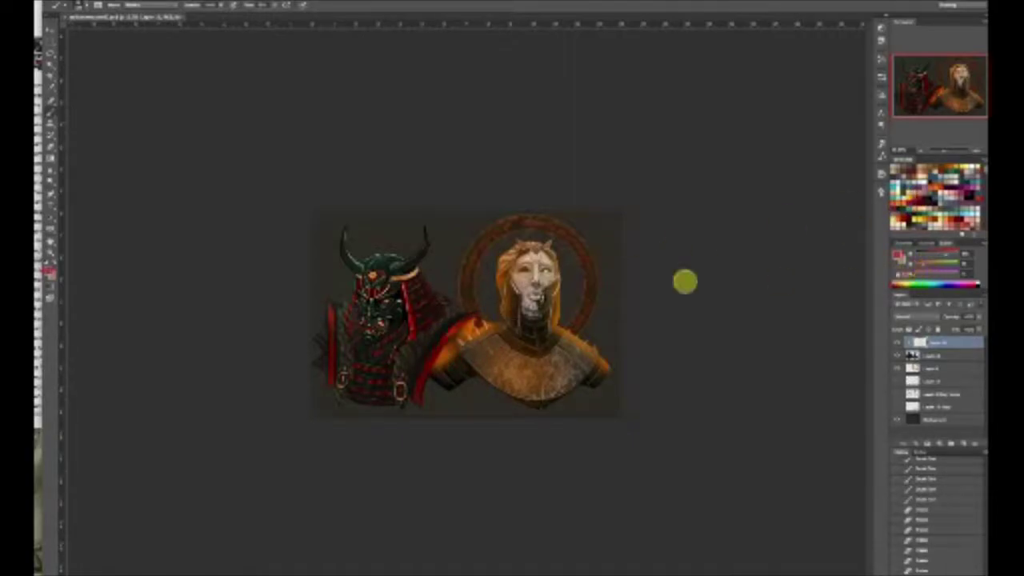
pyautogui.moveTo(570, 298); pyautogui.dragTo(569, 325)
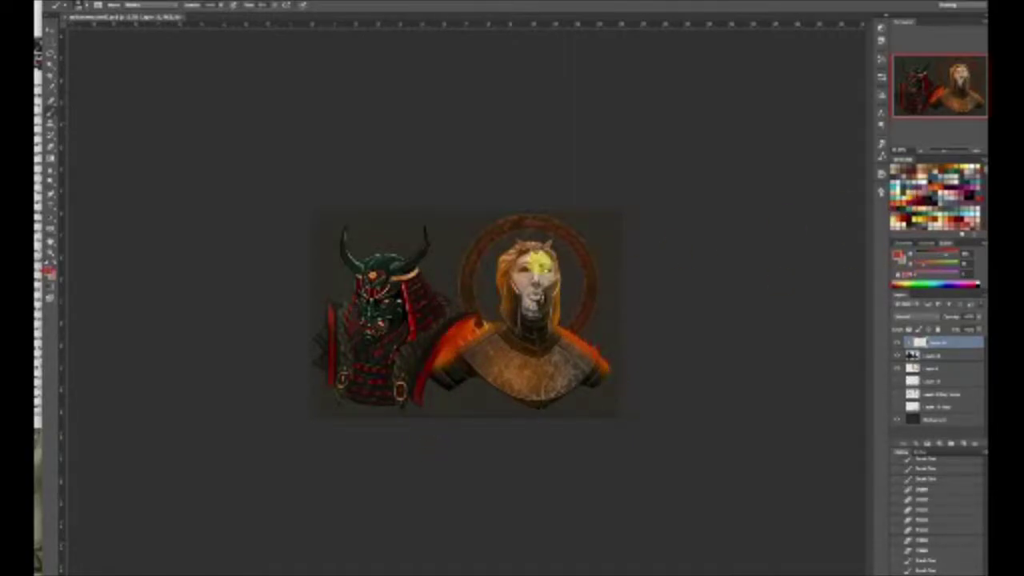
pyautogui.click(547, 268)
# Change the clipped colour layer's blending mode and clean up the glow around the spiked shoulder
pyautogui.click(918, 317)
pyautogui.click(934, 358)
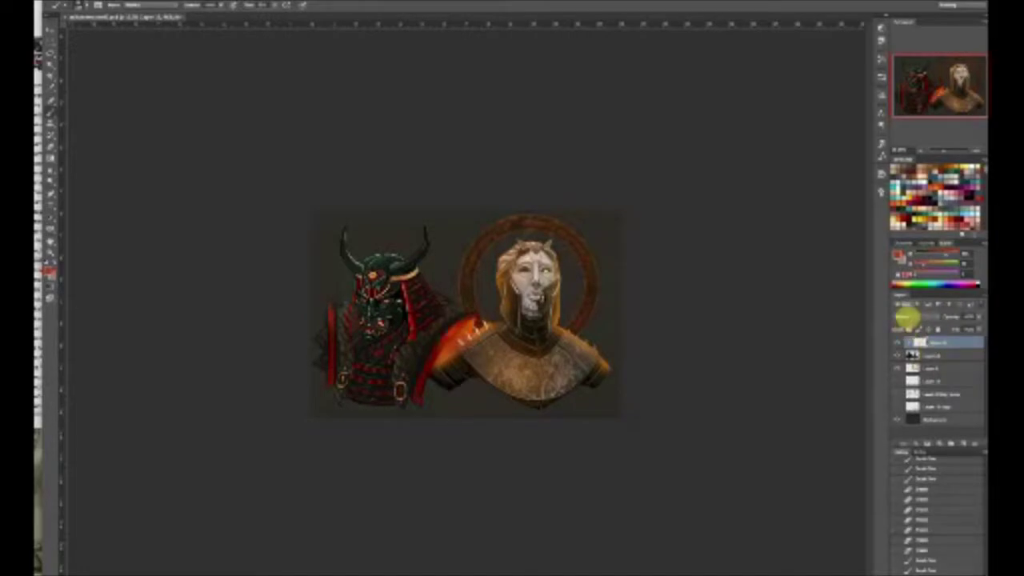
pyautogui.moveTo(465, 332); pyautogui.dragTo(472, 294)
pyautogui.hotkey('ctrl', '+')
pyautogui.hotkey('ctrl', '+')
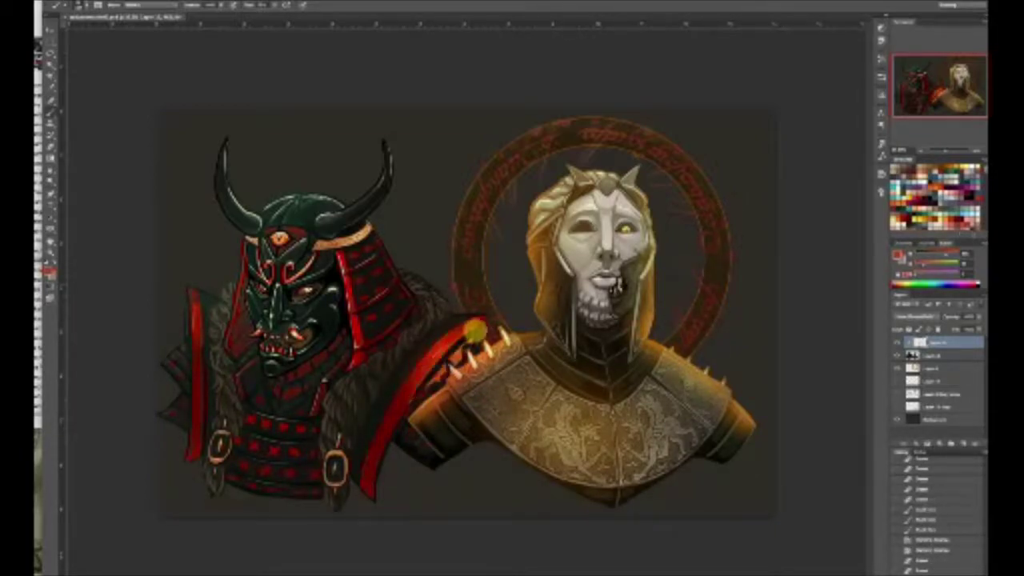
pyautogui.moveTo(456, 357)
pyautogui.mouseDown()
pyautogui.moveTo(419, 389)
pyautogui.moveTo(476, 331)
pyautogui.moveTo(442, 366)
pyautogui.moveTo(429, 444)
pyautogui.mouseUp()
pyautogui.moveTo(432, 294)
pyautogui.mouseDown()
pyautogui.moveTo(446, 288)
pyautogui.moveTo(387, 247)
pyautogui.moveTo(436, 309)
pyautogui.mouseUp()
pyautogui.hotkey('ctrl', 'z')
# Rework the colour on the samurai's helmet and horn, undoing the unwanted stroke
pyautogui.moveTo(316, 192); pyautogui.dragTo(352, 218)
pyautogui.moveTo(383, 182); pyautogui.dragTo(377, 138)
pyautogui.hotkey('ctrl', 'alt', 'z')
# Try several blending modes on the clipped colour layer against the whole picture and apply one of them
pyautogui.click(917, 318)
pyautogui.click(919, 319)
pyautogui.hotkey('ctrl', '-')
pyautogui.hotkey('ctrl', '-')
pyautogui.click(915, 318)
pyautogui.click(910, 326)
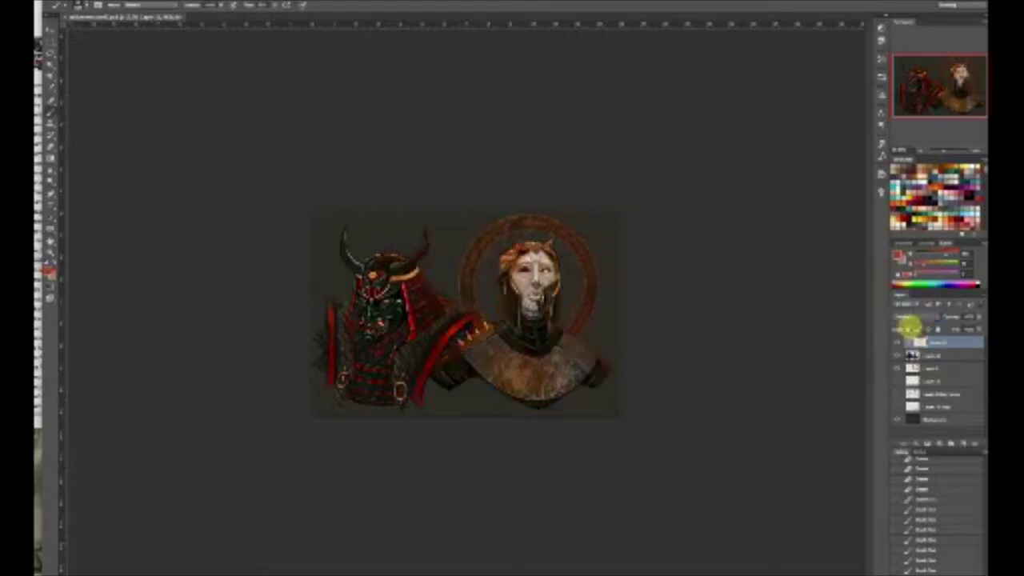
pyautogui.click(911, 319)
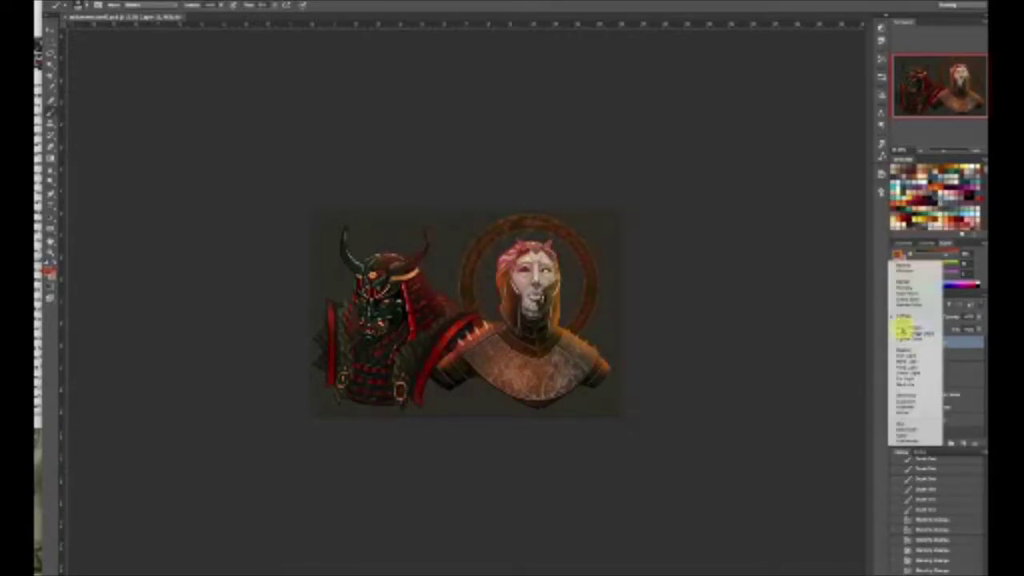
pyautogui.click(906, 325)
pyautogui.click(903, 321)
pyautogui.click(903, 326)
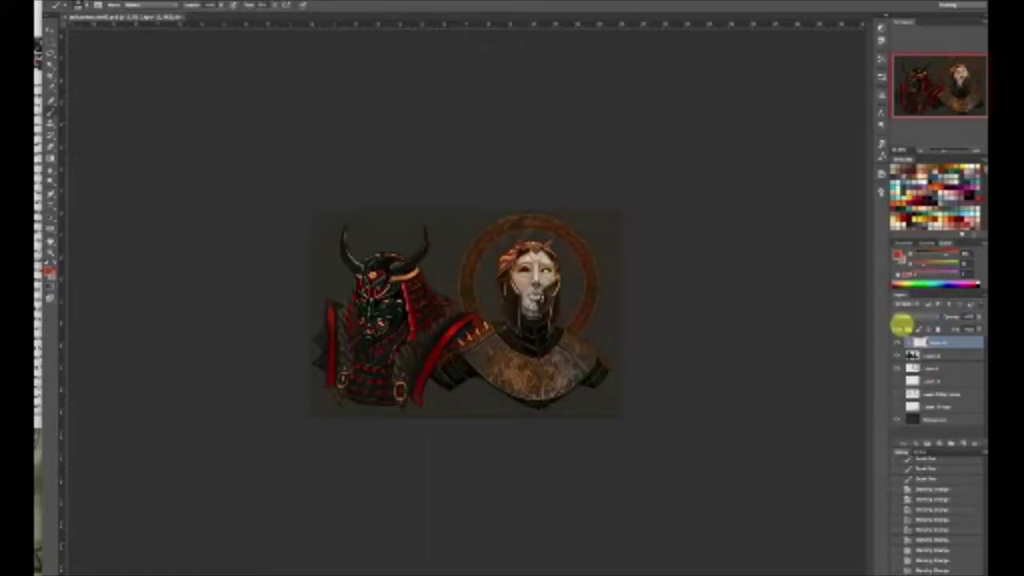
pyautogui.click(903, 319)
pyautogui.click(904, 322)
# Raise the opacity of the halo ring's layer
pyautogui.click(916, 368)
pyautogui.click(977, 318)
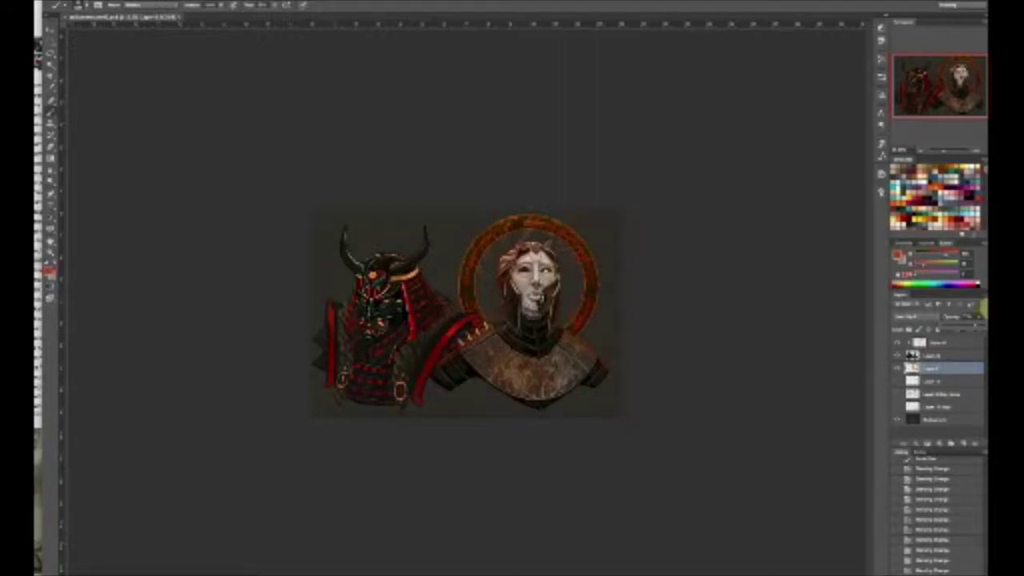
# Choose an eraser brush and erase the tint over the masked figure's face on the clipped colour layer
pyautogui.click(52, 146)
pyautogui.click(89, 5)
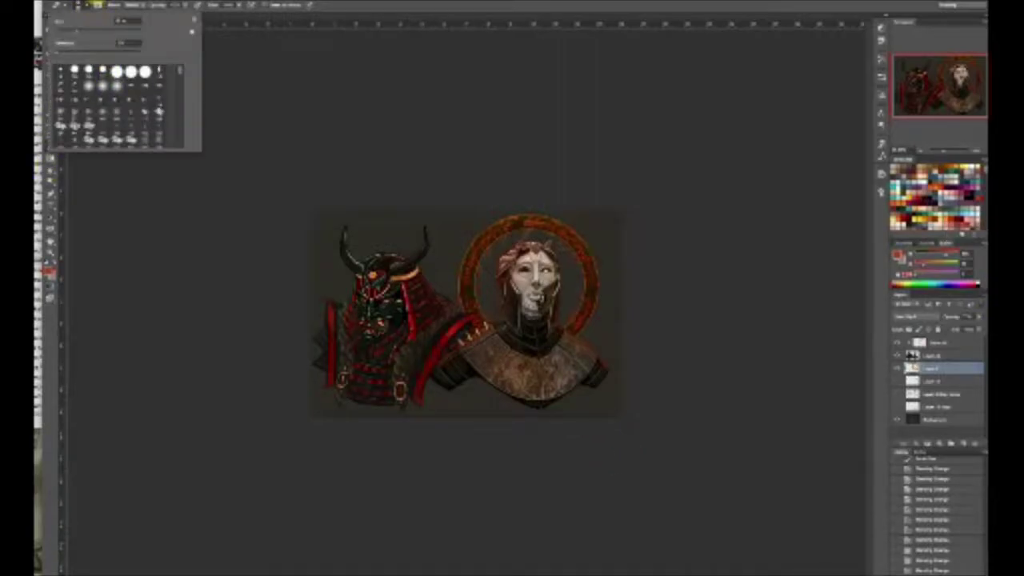
pyautogui.click(581, 289)
pyautogui.click(933, 343)
pyautogui.moveTo(531, 270)
pyautogui.mouseDown()
pyautogui.moveTo(533, 329)
pyautogui.moveTo(533, 293)
pyautogui.moveTo(524, 297)
pyautogui.moveTo(540, 280)
pyautogui.mouseUp()
pyautogui.hotkey('ctrl', 'z')
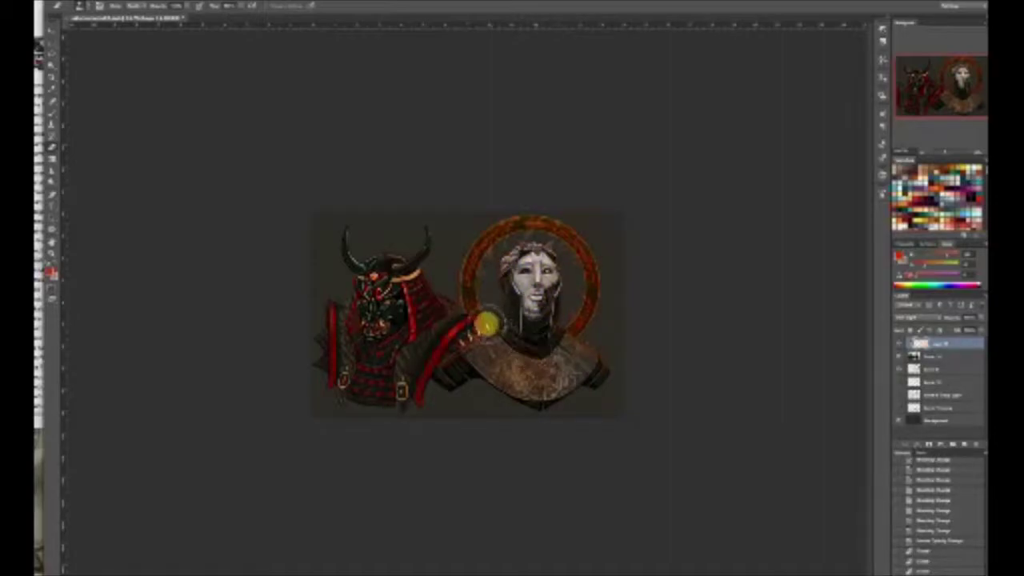
# Try painting red light over the masked figure's head and hood, and undo it
pyautogui.hotkey('ctrl', '+')
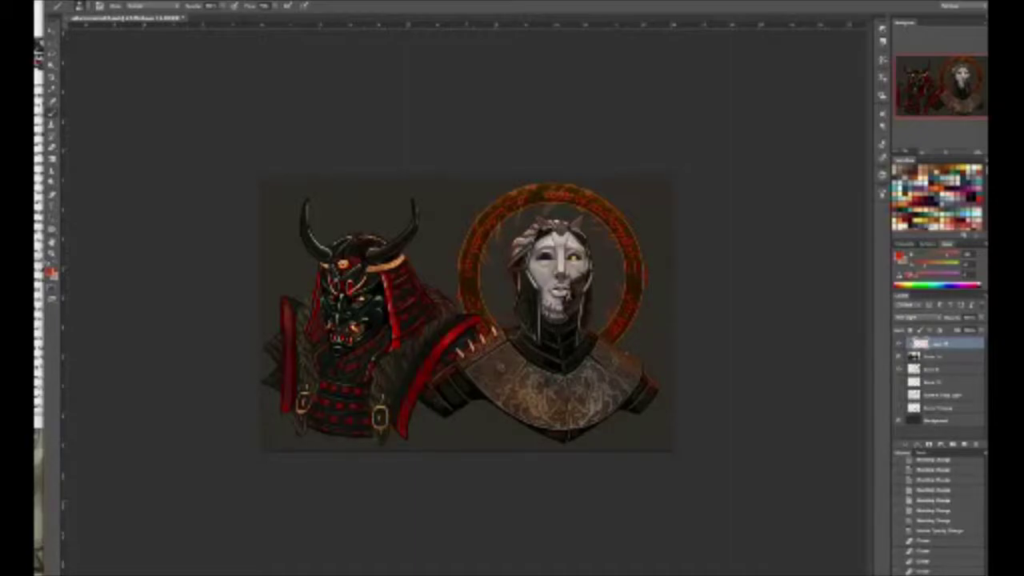
pyautogui.click(55, 112)
pyautogui.moveTo(522, 276)
pyautogui.mouseDown()
pyautogui.moveTo(560, 217)
pyautogui.moveTo(556, 320)
pyautogui.mouseUp()
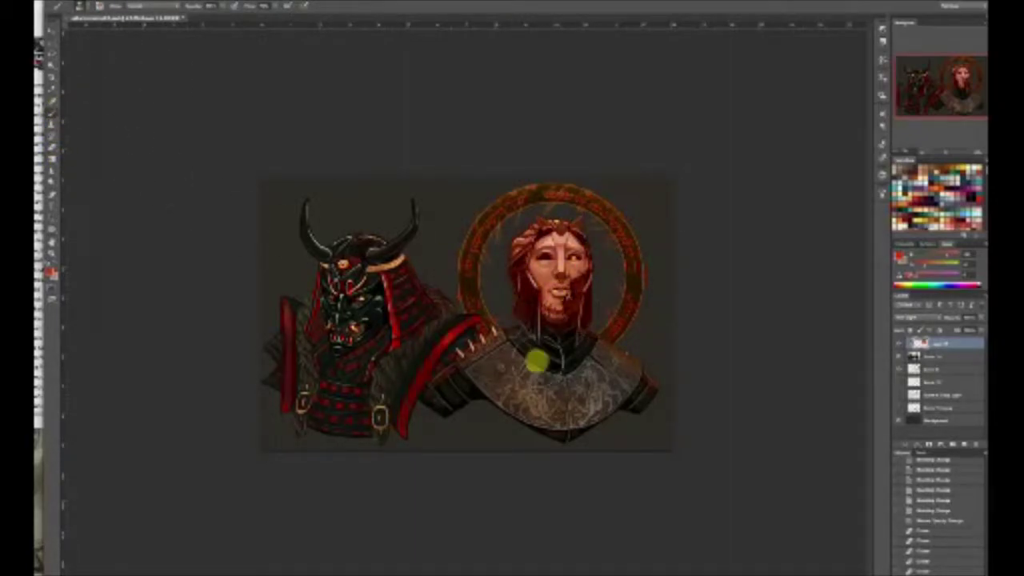
pyautogui.hotkey('ctrl', 'z')
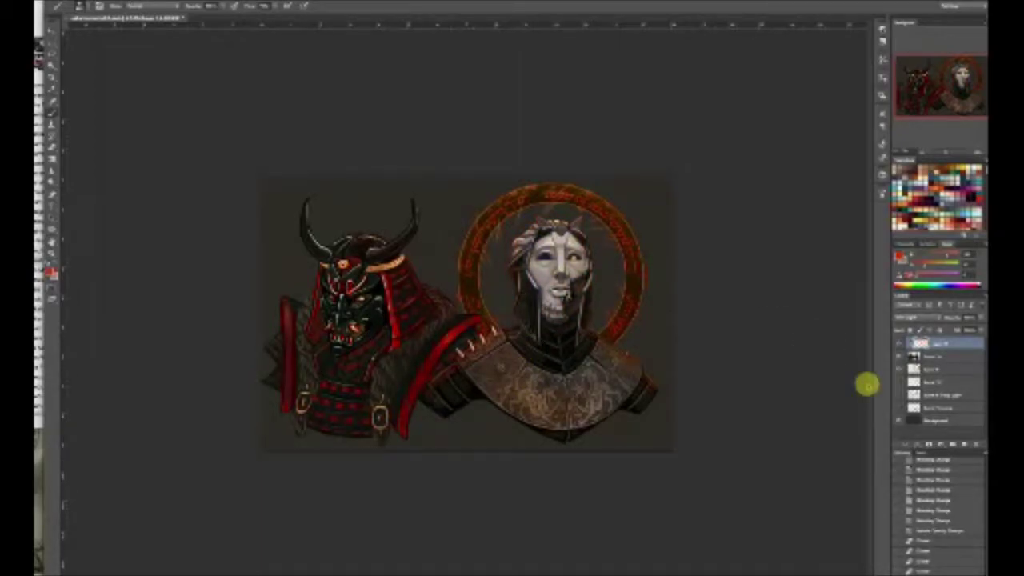
# Erase the leftover tint around the masked figure's head and hood and on the samurai's shoulder
pyautogui.click(54, 145)
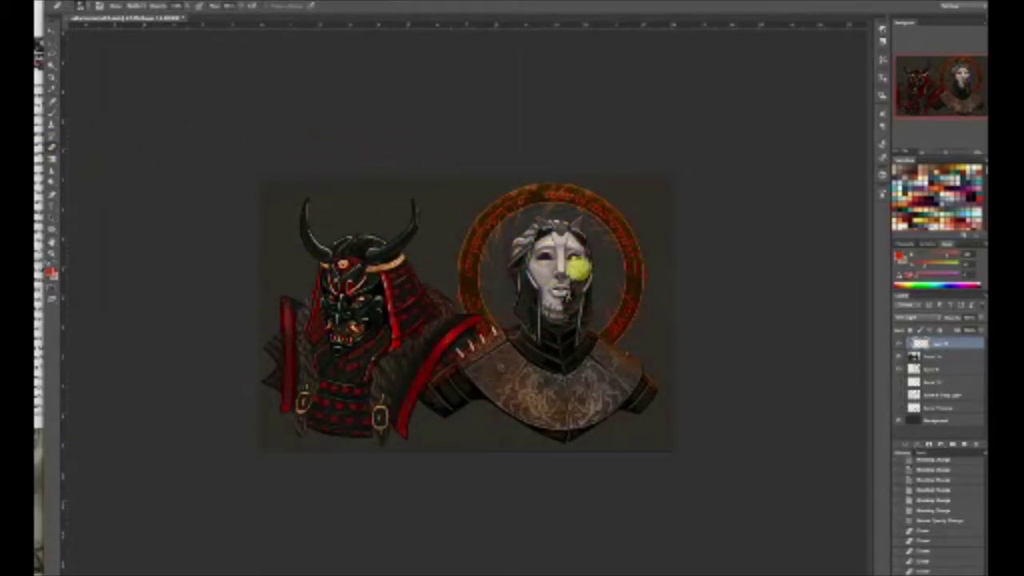
pyautogui.moveTo(578, 268); pyautogui.dragTo(616, 250)
pyautogui.moveTo(498, 263); pyautogui.dragTo(514, 323)
pyautogui.moveTo(718, 250); pyautogui.dragTo(604, 220)
pyautogui.moveTo(311, 304); pyautogui.dragTo(317, 324)
# Brush red light over the samurai's helmet and horns
pyautogui.press('b')
pyautogui.moveTo(423, 277)
pyautogui.mouseDown()
pyautogui.moveTo(388, 233)
pyautogui.moveTo(338, 233)
pyautogui.moveTo(362, 212)
pyautogui.mouseUp()
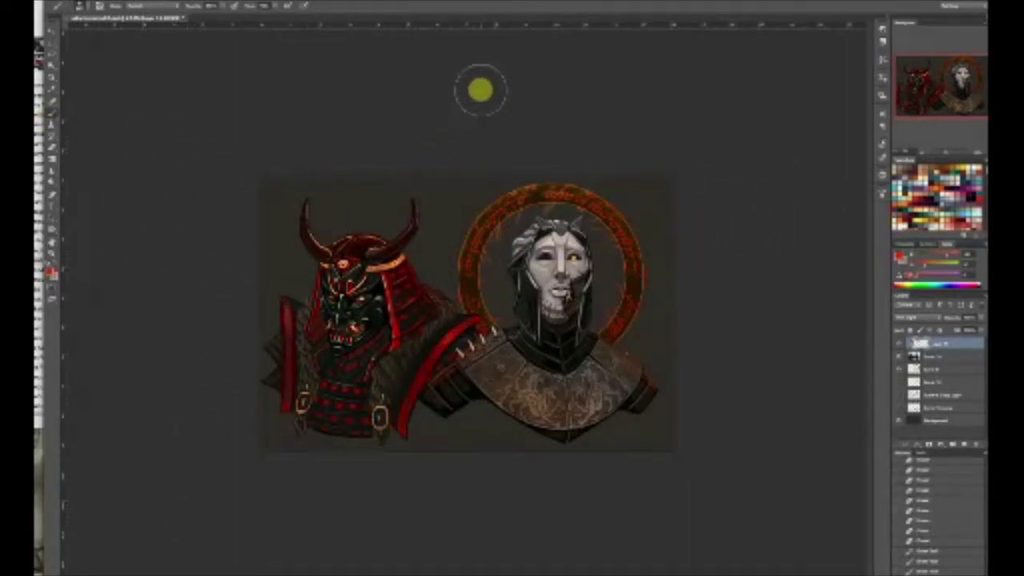
# Try different reds with a larger brush around the masked figure's head and halo, undoing the strokes
pyautogui.click(914, 226)
pyautogui.press(']')
pyautogui.click(910, 221)
pyautogui.moveTo(526, 234)
pyautogui.mouseDown()
pyautogui.moveTo(509, 285)
pyautogui.moveTo(528, 219)
pyautogui.moveTo(505, 239)
pyautogui.mouseUp()
pyautogui.keyDown('alt'); pyautogui.click(641, 283); pyautogui.keyUp('alt')
pyautogui.hotkey('ctrl', 'z')
pyautogui.click(895, 205)
pyautogui.click(926, 276)
pyautogui.hotkey('ctrl', 'z')
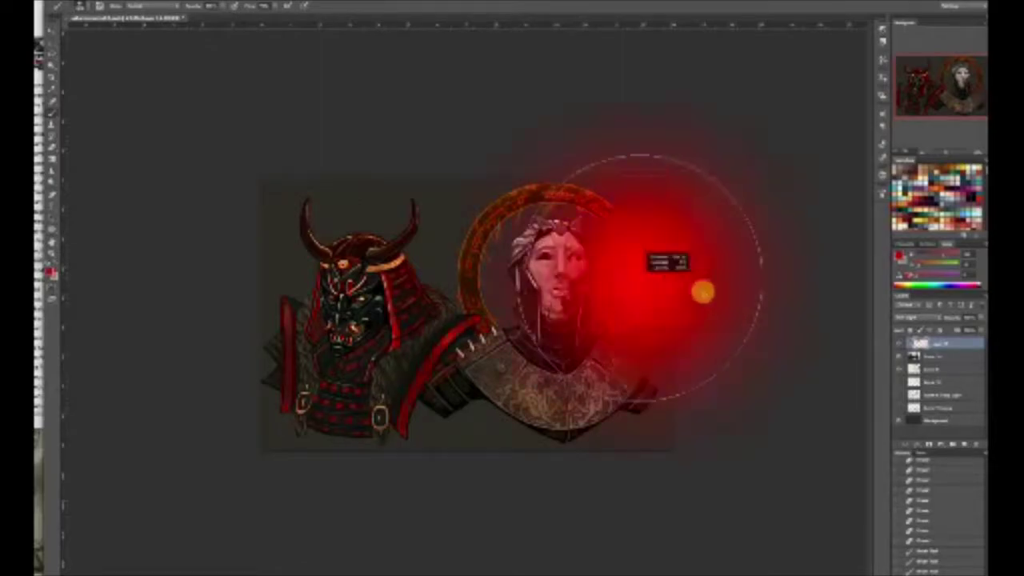
# Choose orange and paint a warm glow around the masked figure's hood, head and collar
pyautogui.click(901, 221)
pyautogui.moveTo(654, 185)
pyautogui.mouseDown()
pyautogui.moveTo(589, 135)
pyautogui.moveTo(482, 129)
pyautogui.mouseUp()
pyautogui.moveTo(467, 261); pyautogui.dragTo(400, 263)
pyautogui.moveTo(530, 181); pyautogui.dragTo(485, 268)
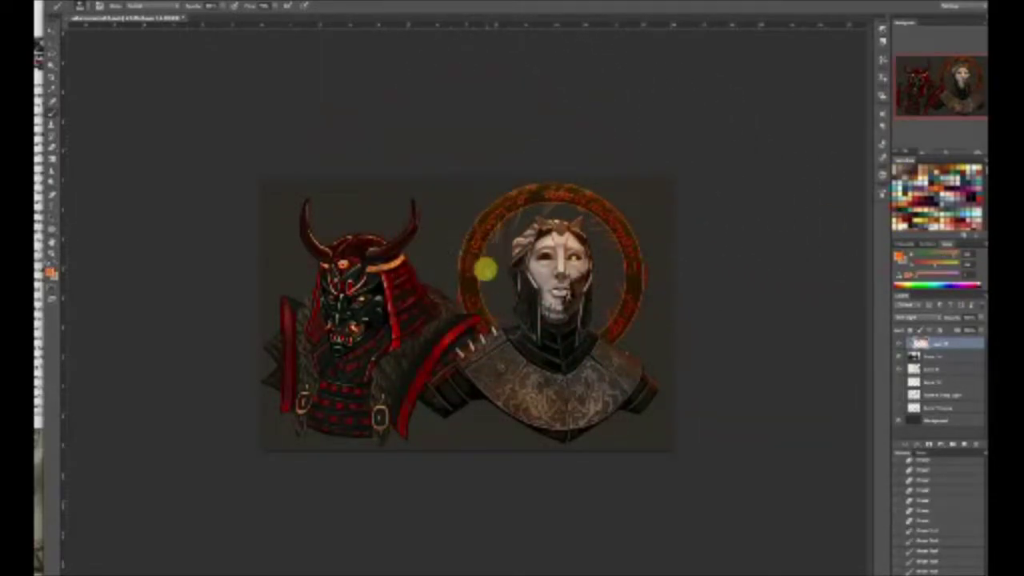
pyautogui.moveTo(525, 305); pyautogui.dragTo(509, 302)
pyautogui.moveTo(602, 300); pyautogui.dragTo(600, 318)
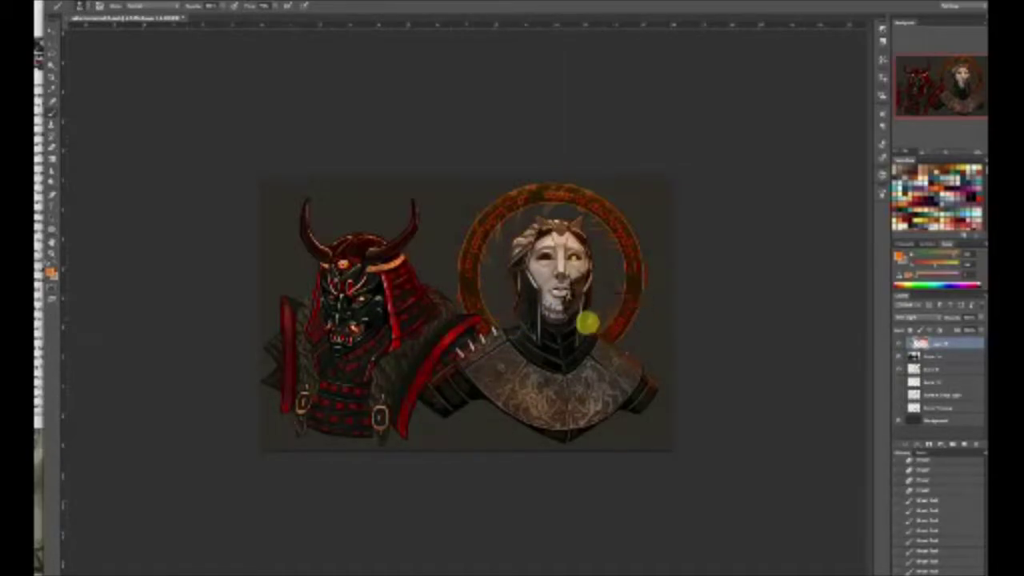
pyautogui.moveTo(533, 326); pyautogui.dragTo(510, 341)
pyautogui.moveTo(588, 335); pyautogui.dragTo(582, 340)
# Erase the orange tint from the masked figure's face, forehead and collar
pyautogui.click(54, 147)
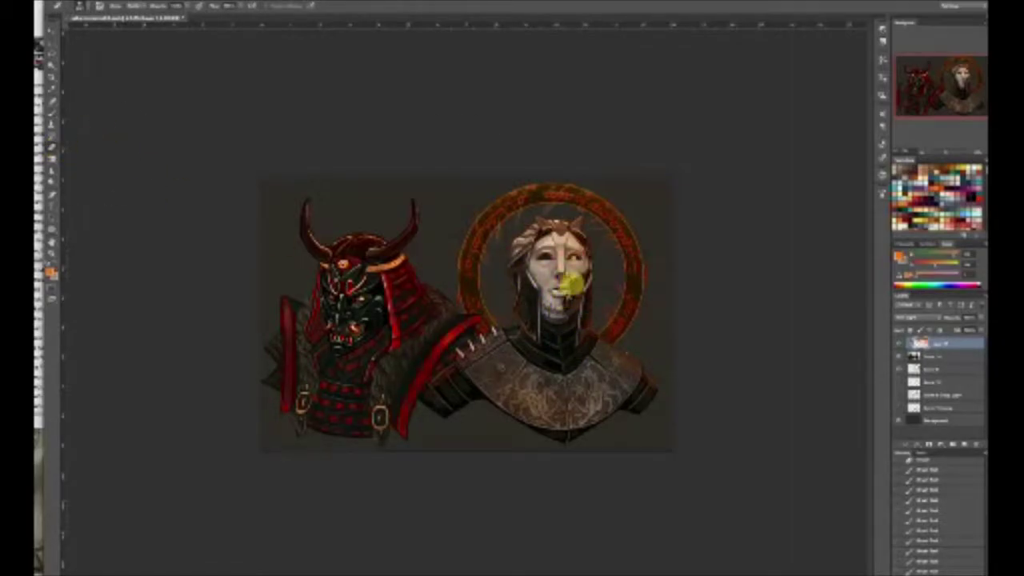
pyautogui.moveTo(570, 286)
pyautogui.mouseDown()
pyautogui.moveTo(575, 262)
pyautogui.moveTo(546, 259)
pyautogui.moveTo(558, 243)
pyautogui.moveTo(544, 265)
pyautogui.moveTo(578, 364)
pyautogui.moveTo(512, 333)
pyautogui.moveTo(586, 443)
pyautogui.moveTo(525, 315)
pyautogui.moveTo(577, 318)
pyautogui.moveTo(569, 387)
pyautogui.mouseUp()
pyautogui.moveTo(542, 226); pyautogui.dragTo(538, 255)
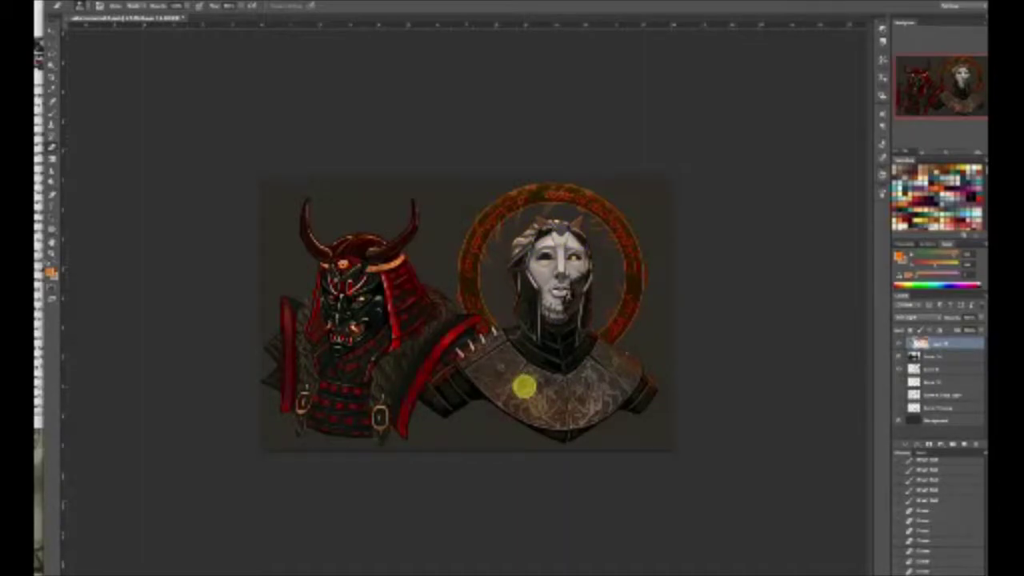
# Brush orange light down both sides of the masked figure's hood
pyautogui.click(54, 120)
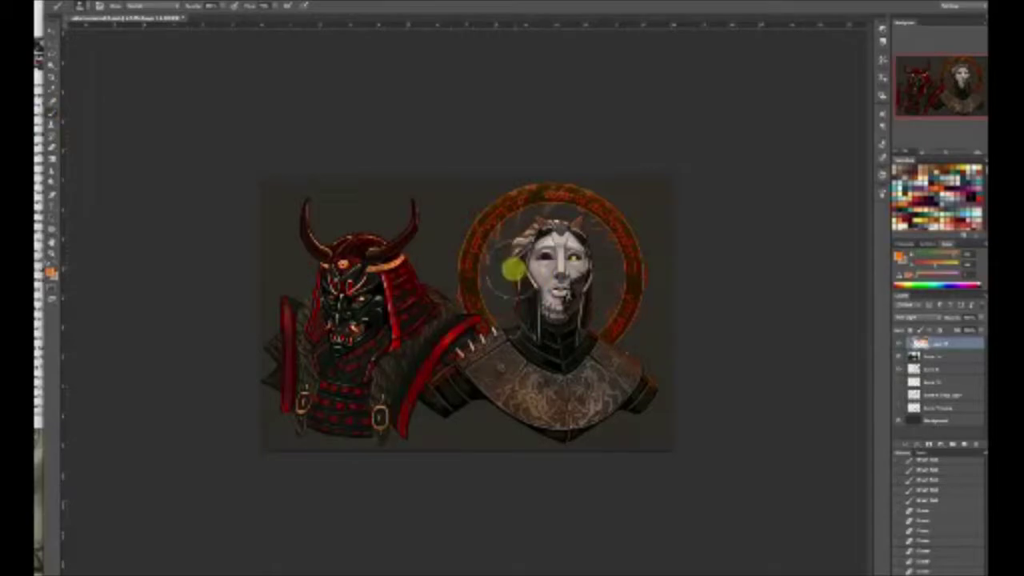
pyautogui.moveTo(514, 273)
pyautogui.mouseDown()
pyautogui.moveTo(506, 342)
pyautogui.moveTo(507, 280)
pyautogui.moveTo(521, 323)
pyautogui.mouseUp()
pyautogui.moveTo(610, 277); pyautogui.dragTo(582, 343)
pyautogui.moveTo(521, 246); pyautogui.dragTo(525, 337)
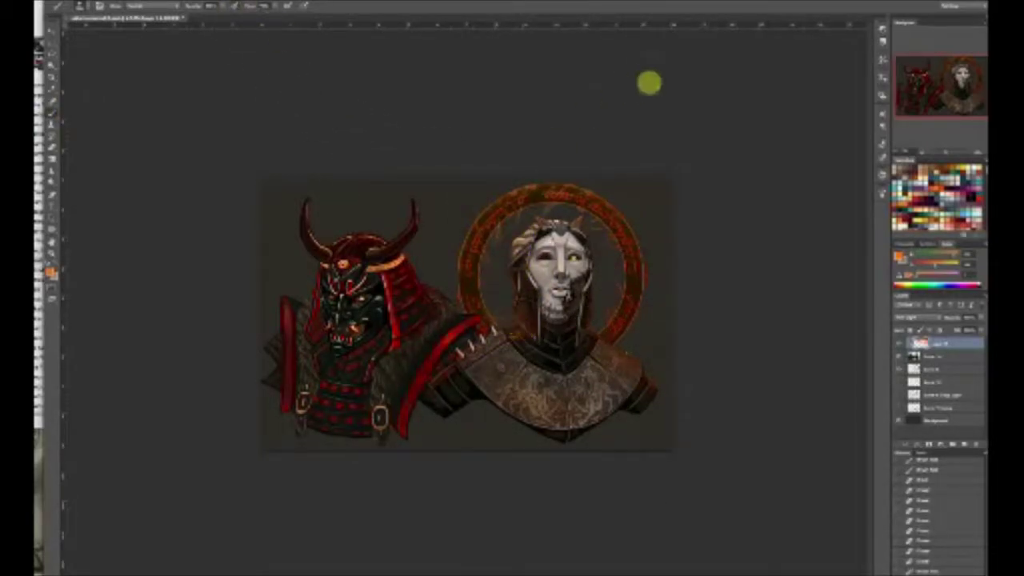
# Sample colours from the samurai's armour and erase the excess red tint from the helmet and shoulder
pyautogui.keyDown('alt'); pyautogui.click(402, 262); pyautogui.keyUp('alt')
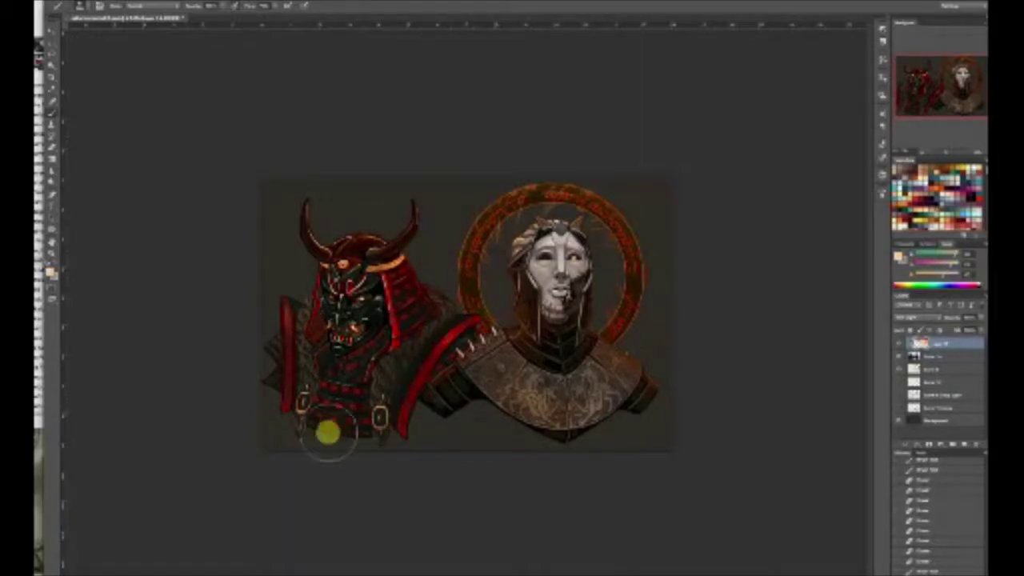
pyautogui.keyDown('alt'); pyautogui.click(311, 310); pyautogui.keyUp('alt')
pyautogui.click(53, 147)
pyautogui.moveTo(347, 241)
pyautogui.mouseDown()
pyautogui.moveTo(293, 238)
pyautogui.moveTo(292, 305)
pyautogui.mouseUp()
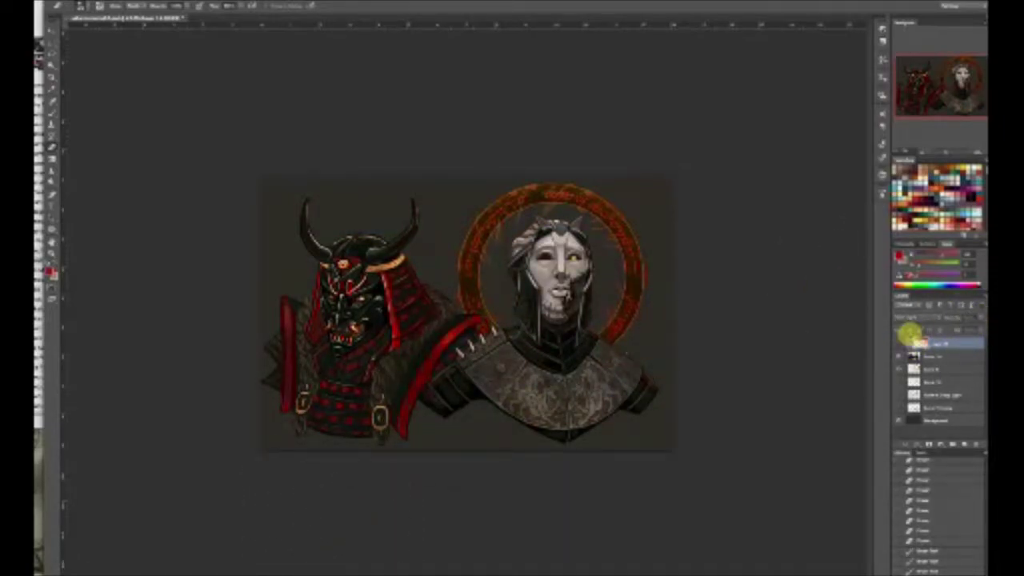
pyautogui.click(37, 404)
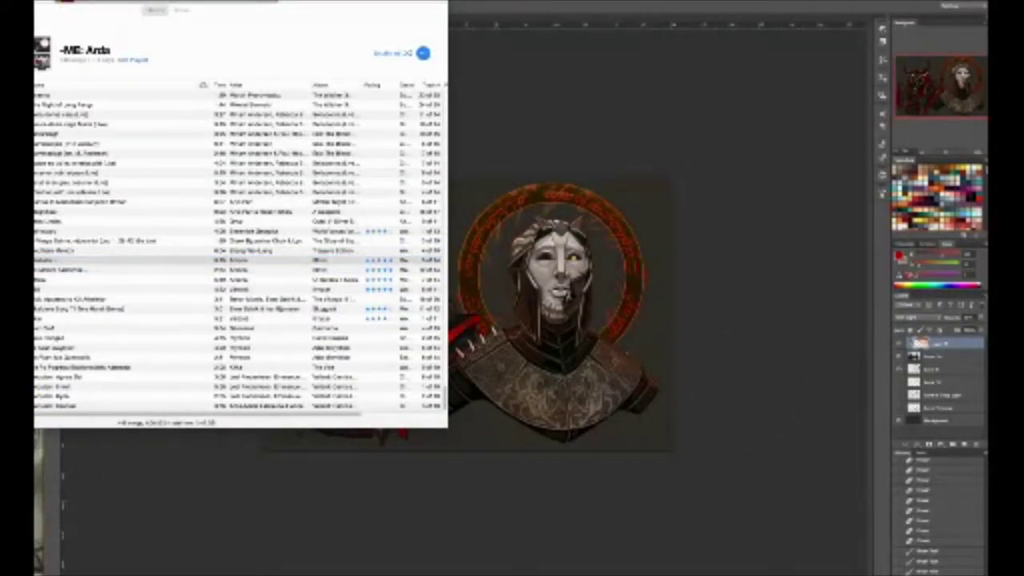
pyautogui.click(597, 341)
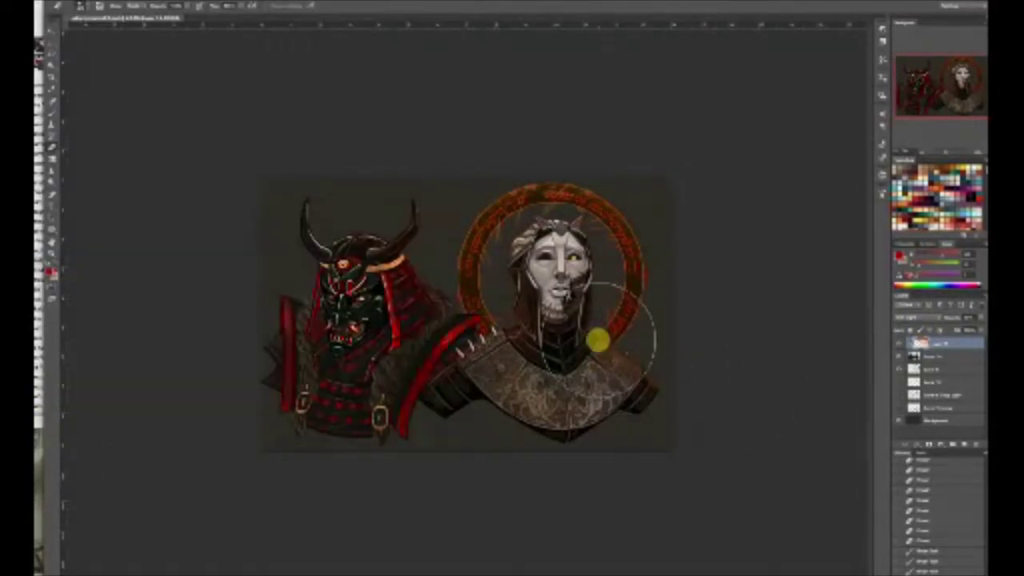
# Examine the coloured light on both figures' heads, collars and shoulders up close
pyautogui.hotkey('ctrl', '+')
pyautogui.hotkey('ctrl', '+')
pyautogui.hotkey('ctrl', '+')
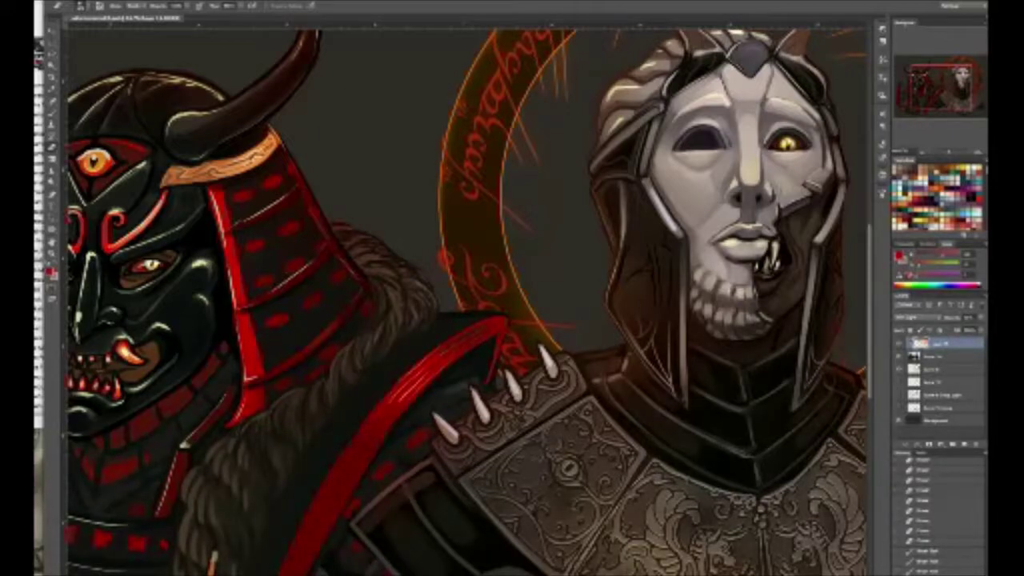
pyautogui.moveTo(932, 83)
pyautogui.mouseDown()
pyautogui.moveTo(914, 85)
pyautogui.moveTo(948, 76)
pyautogui.moveTo(945, 89)
pyautogui.moveTo(917, 94)
pyautogui.moveTo(928, 88)
pyautogui.mouseUp()
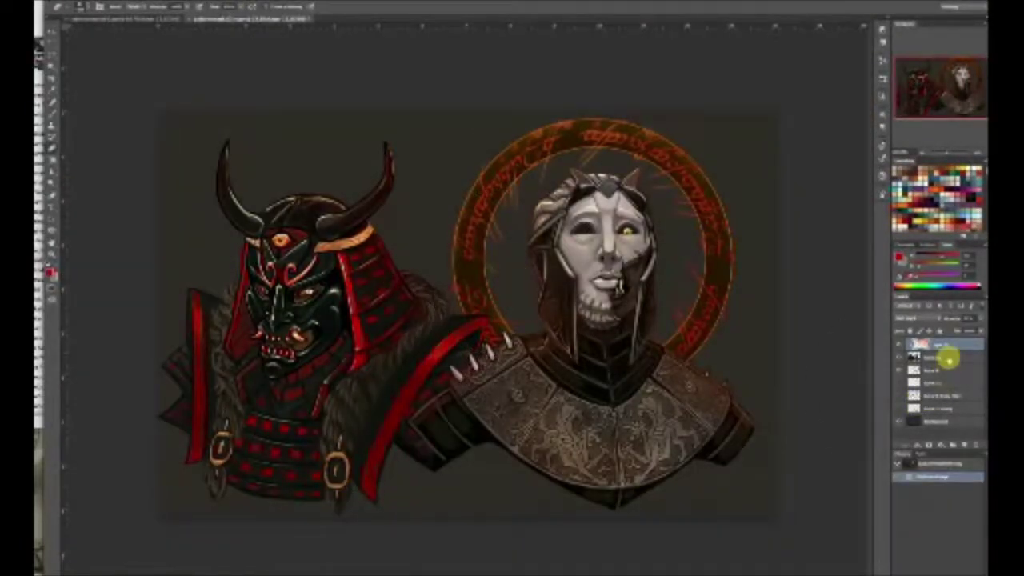
# Merge the light layer down into the figures layer and delete the three hidden layers beneath the halo layer
pyautogui.hotkey('ctrl', 'e')
pyautogui.click(898, 344)
pyautogui.click(898, 344)
pyautogui.click(947, 371)
pyautogui.keyDown('shift'); pyautogui.click(944, 395); pyautogui.keyUp('shift')
pyautogui.moveTo(912, 369); pyautogui.dragTo(976, 445)
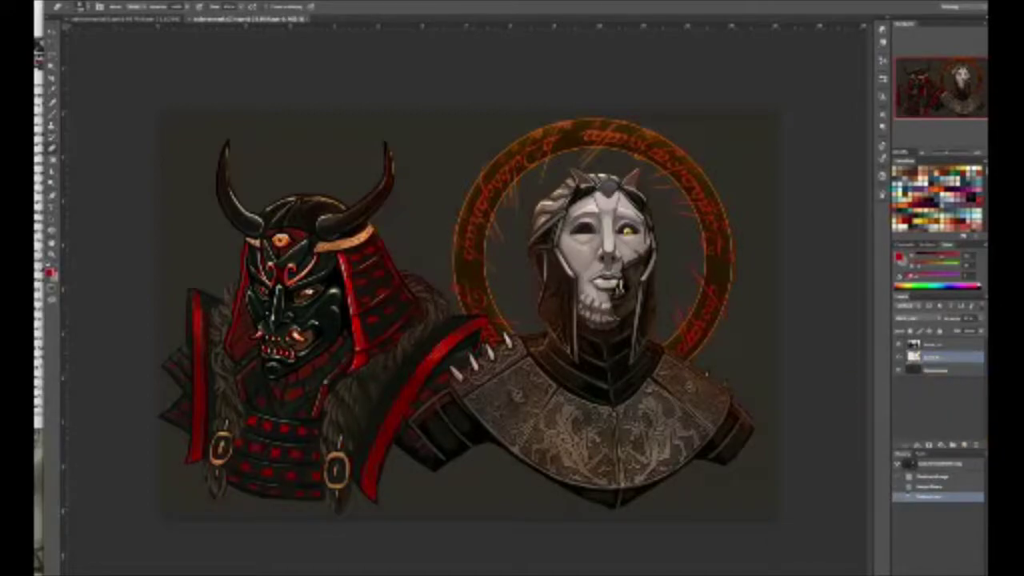
# Brighten the halo layer's highlights with Levels and adjust that layer's opacity
pyautogui.click(58, 2)
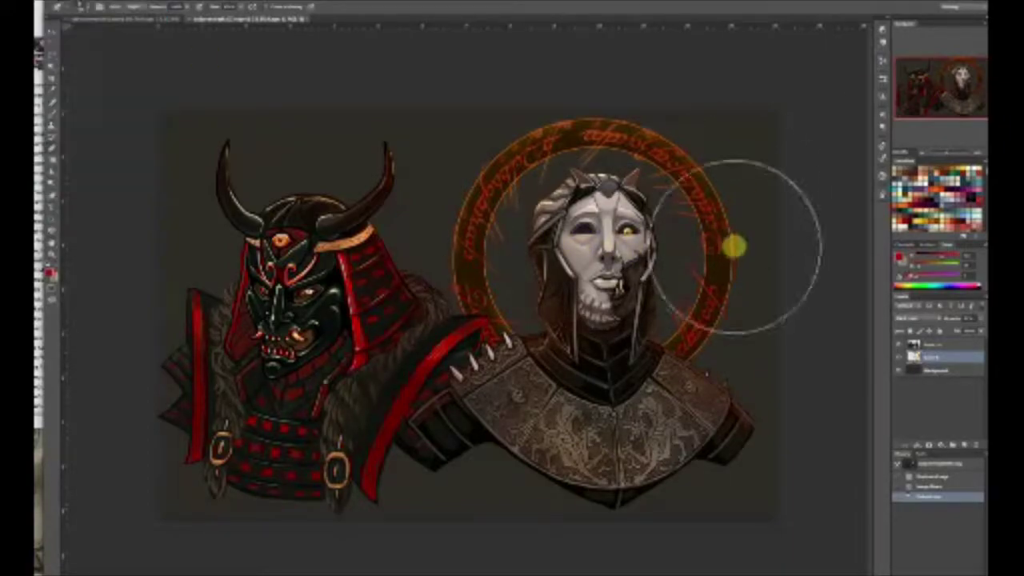
pyautogui.hotkey('ctrl', 'l')
pyautogui.moveTo(828, 128); pyautogui.dragTo(818, 130)
pyautogui.click(861, 45)
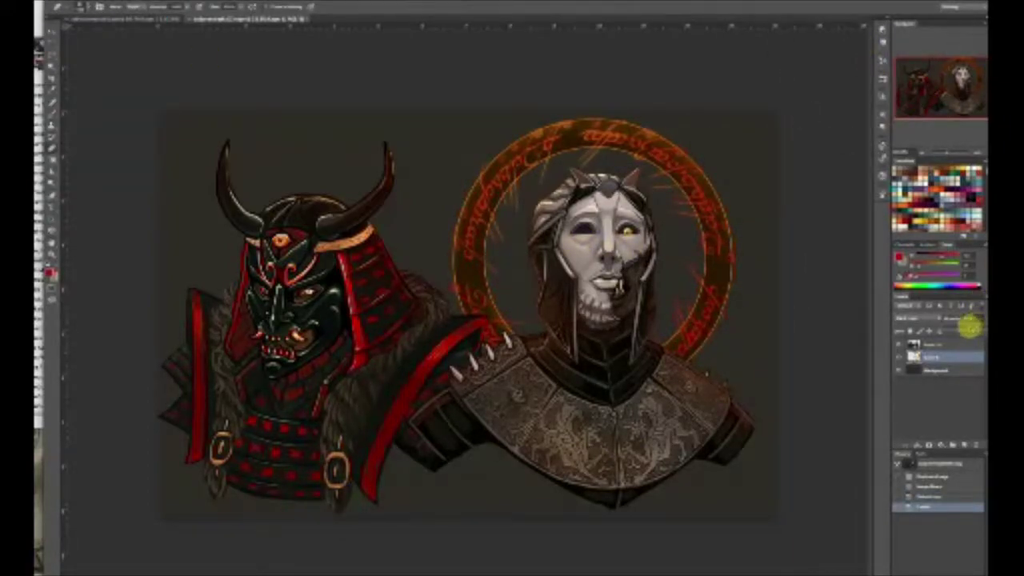
pyautogui.moveTo(972, 327); pyautogui.dragTo(972, 328)
# Apply Levels to the figures layer, brightening its highlights and slightly deepening its shadows
pyautogui.click(934, 346)
pyautogui.click(57, 2)
pyautogui.moveTo(64, 5)
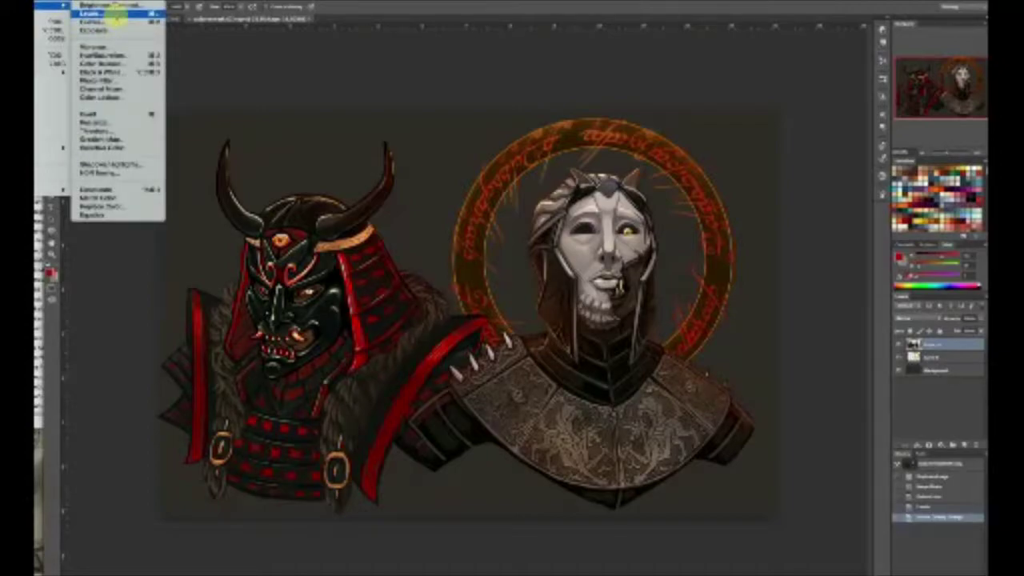
pyautogui.click(114, 14)
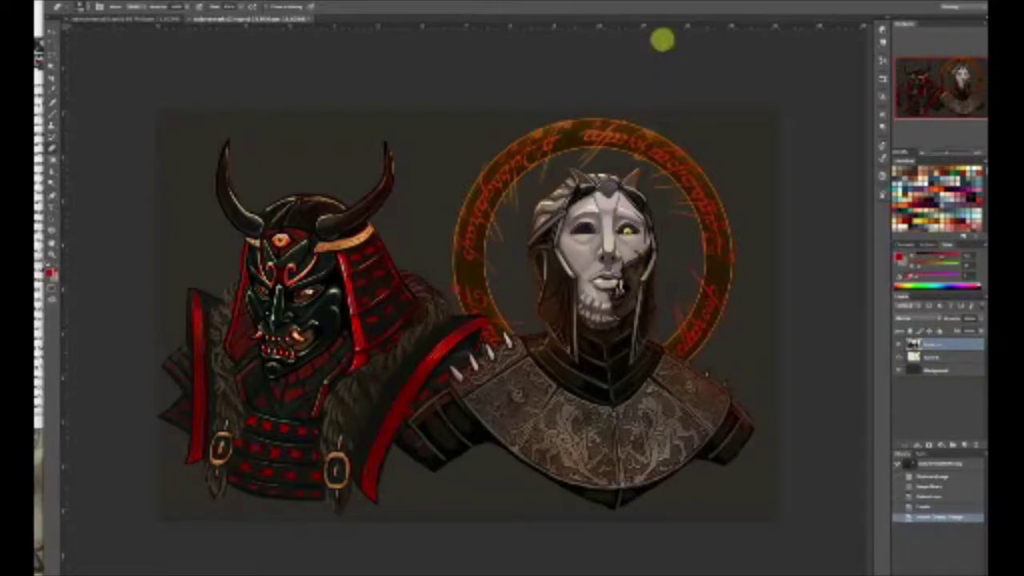
pyautogui.hotkey('ctrl', 'l')
pyautogui.moveTo(774, 129); pyautogui.dragTo(822, 129)
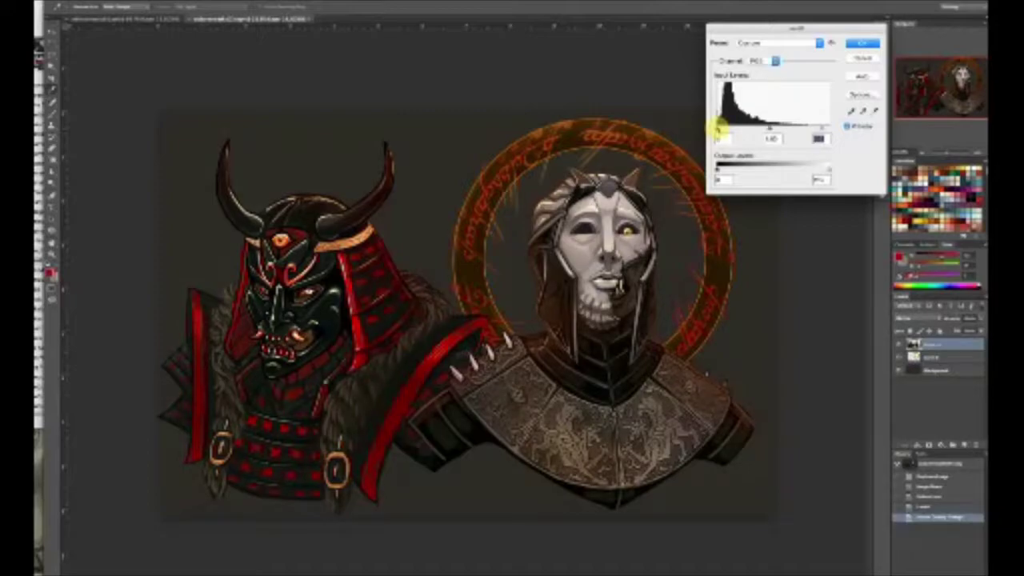
pyautogui.moveTo(719, 128); pyautogui.dragTo(721, 128)
pyautogui.click(863, 46)
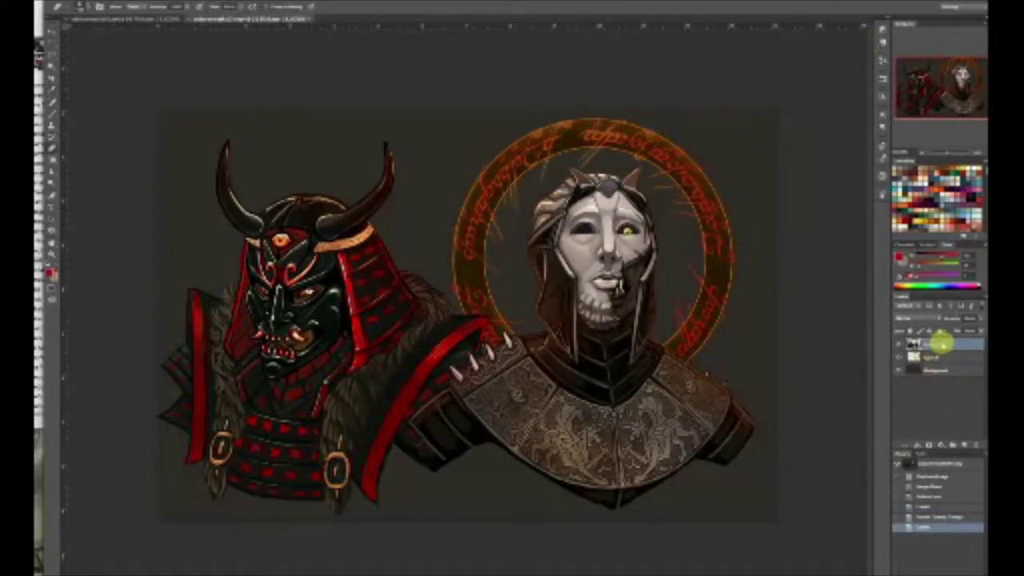
# Duplicate the figures layer and merge the copy down into the original
pyautogui.rightClick(941, 344)
pyautogui.click(897, 333)
pyautogui.click(516, 258)
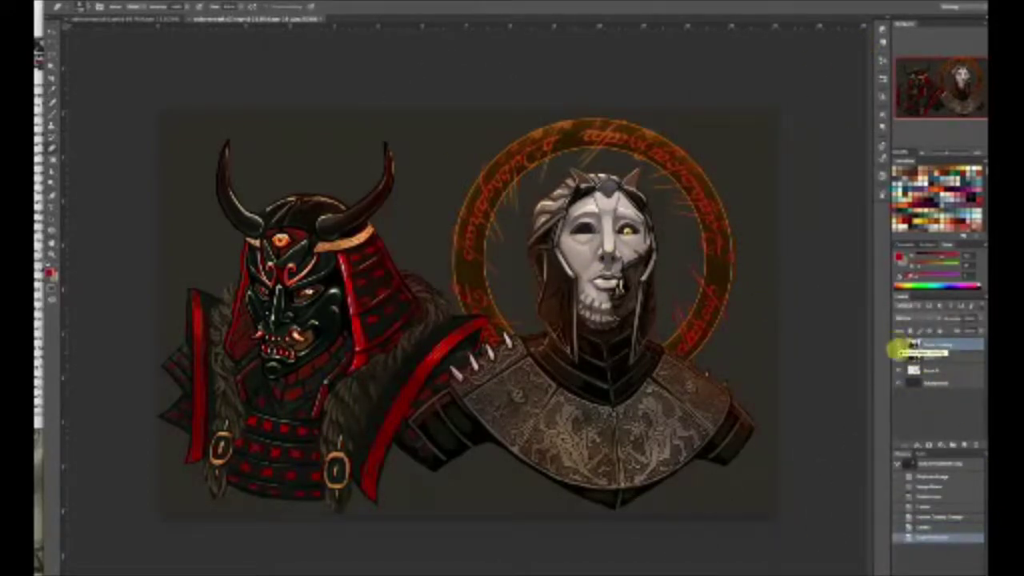
pyautogui.hotkey('ctrl', 'e')
# Check the halo and background layers by switching their visibility off and on
pyautogui.click(898, 358)
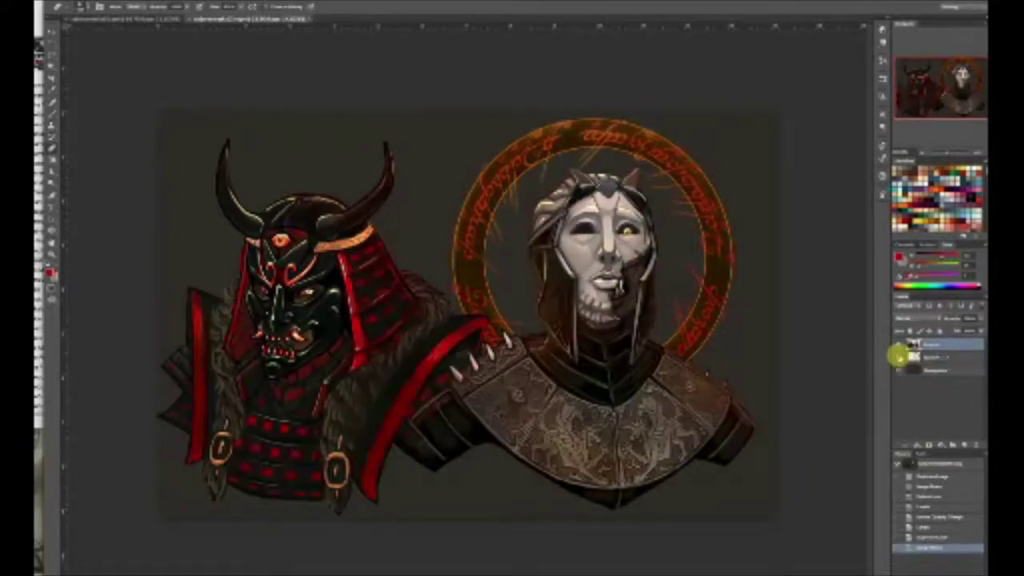
pyautogui.click(898, 358)
pyautogui.click(935, 359)
pyautogui.rightClick(951, 361)
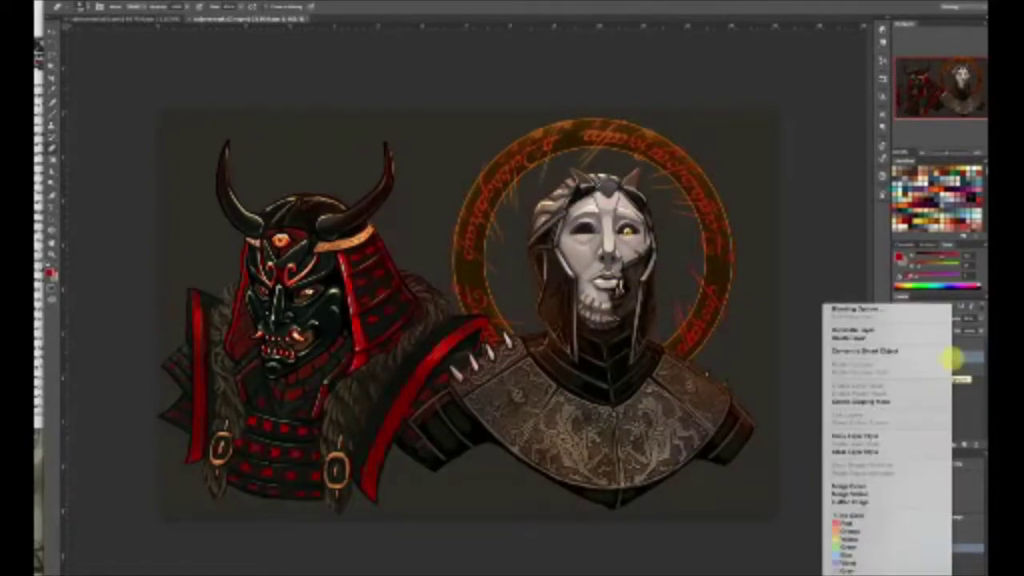
pyautogui.click(959, 379)
pyautogui.click(896, 371)
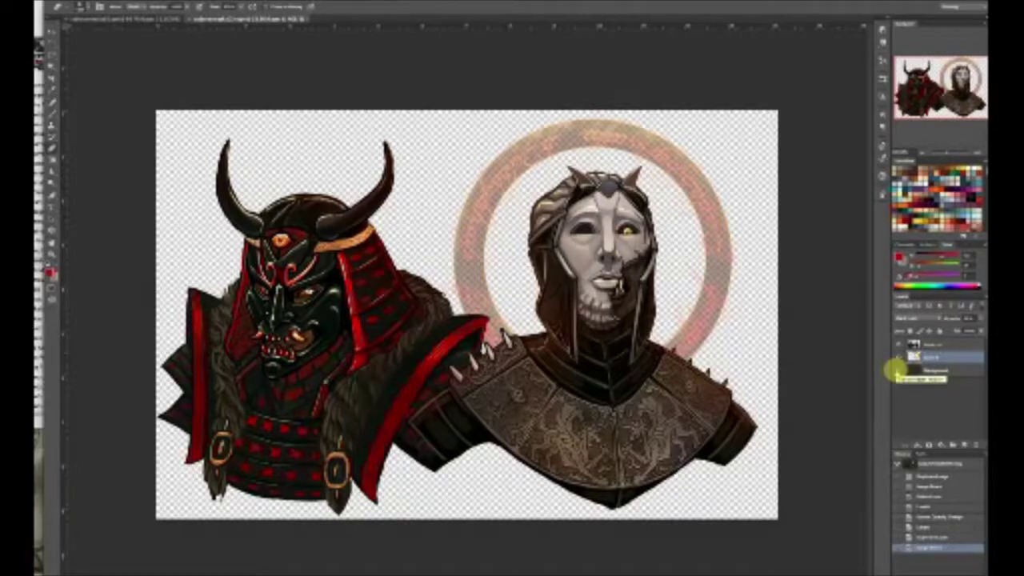
pyautogui.click(897, 371)
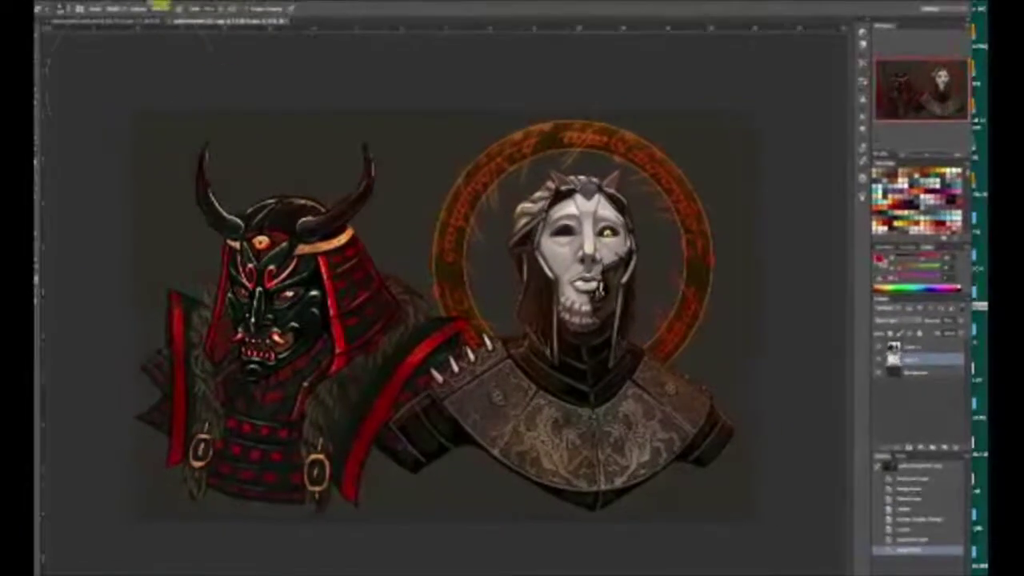
# Apply the Sharpen filter to the halo layer and compare the result up close around the masked figure
pyautogui.click(99, 2)
pyautogui.moveTo(116, 123)
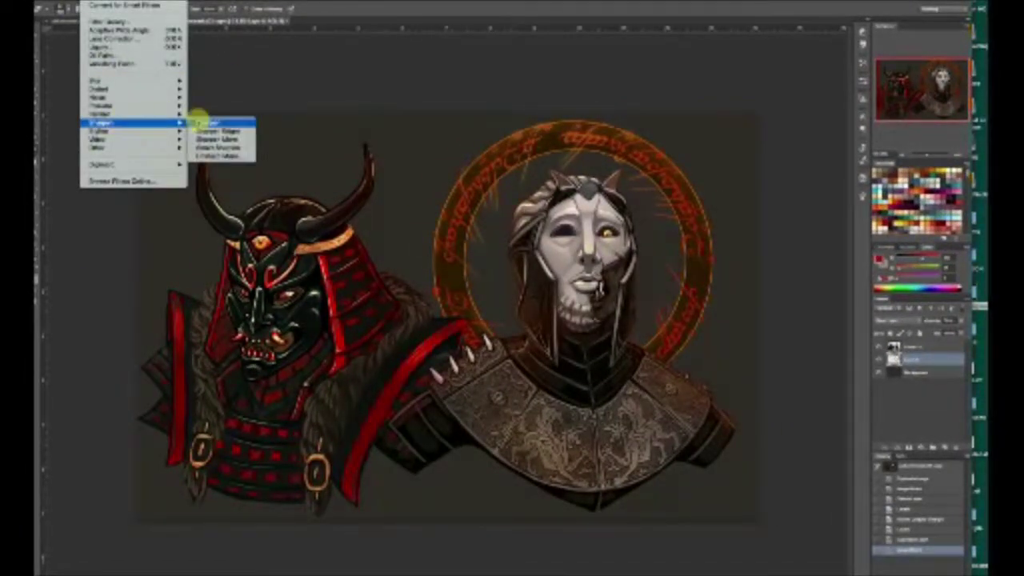
pyautogui.click(198, 122)
pyautogui.press('super+plus')
pyautogui.press('super+plus')
pyautogui.press('super+plus')
pyautogui.press('super+z')
pyautogui.press('super+z')
pyautogui.click(945, 76)
pyautogui.moveTo(944, 78)
pyautogui.mouseDown()
pyautogui.moveTo(869, 87)
pyautogui.moveTo(888, 69)
pyautogui.moveTo(883, 100)
pyautogui.moveTo(941, 79)
pyautogui.mouseUp()
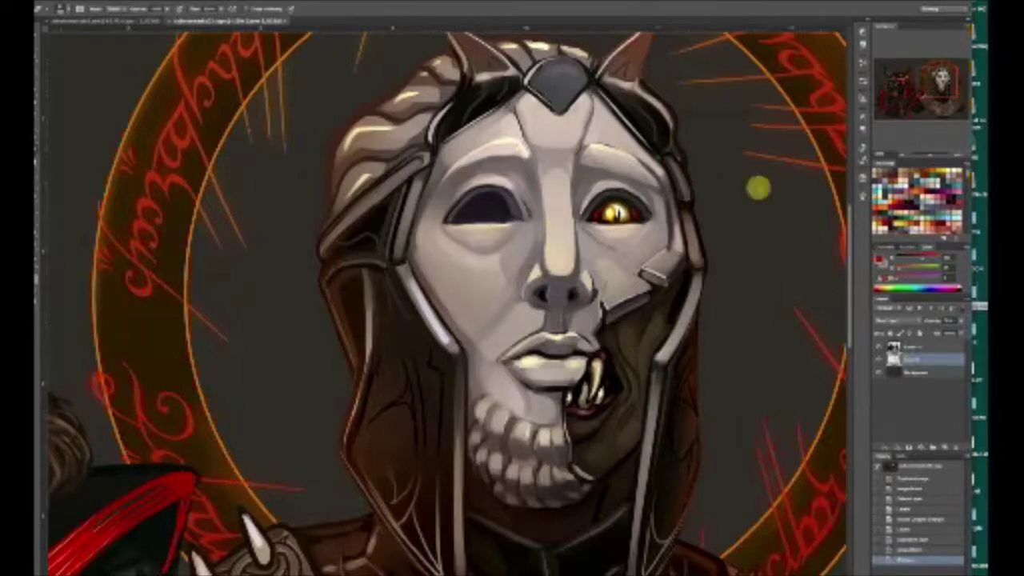
pyautogui.moveTo(935, 80); pyautogui.dragTo(937, 85)
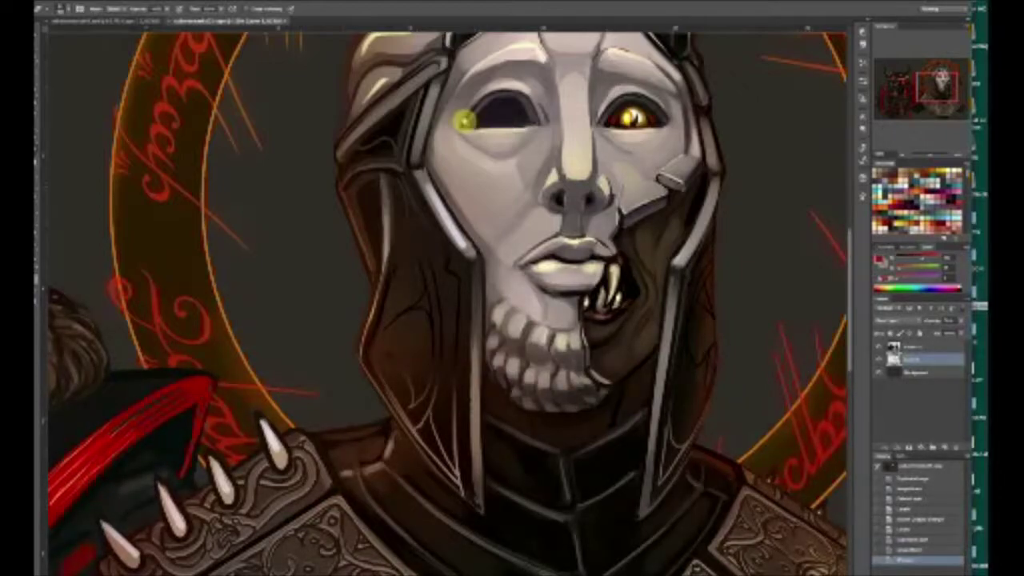
# Save the illustration as a new version with the number 3 in its file name
pyautogui.press('super+shift+s')
pyautogui.click(441, 7)
pyautogui.press('BackSpace')
pyautogui.write('3')
pyautogui.click(590, 571)
pyautogui.click(540, 260)
pyautogui.press('super+0')
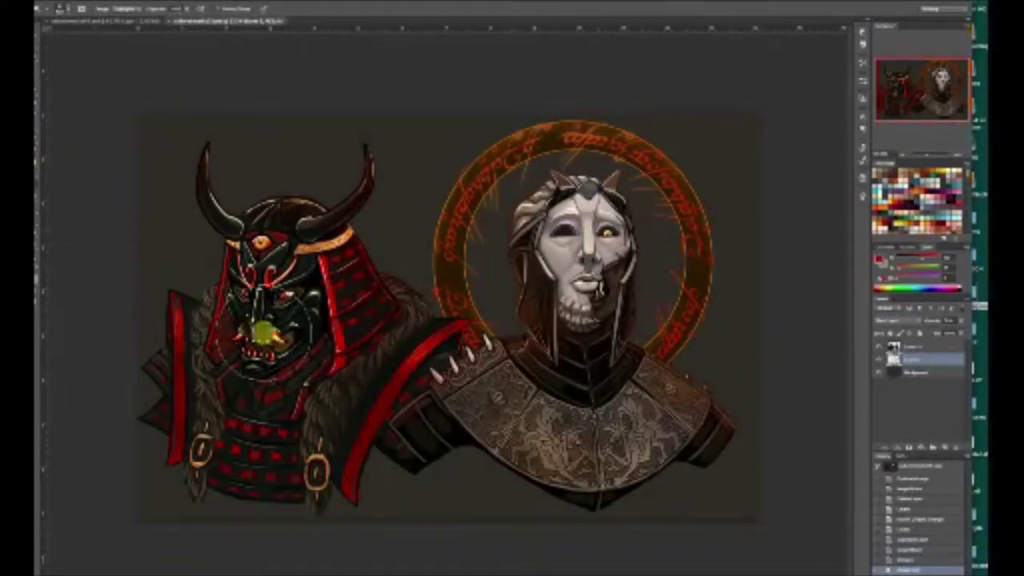
# Select the figures layer and review the whole illustration at a reduced size
pyautogui.click(911, 349)
pyautogui.press('super+minus')
pyautogui.press('super+minus')
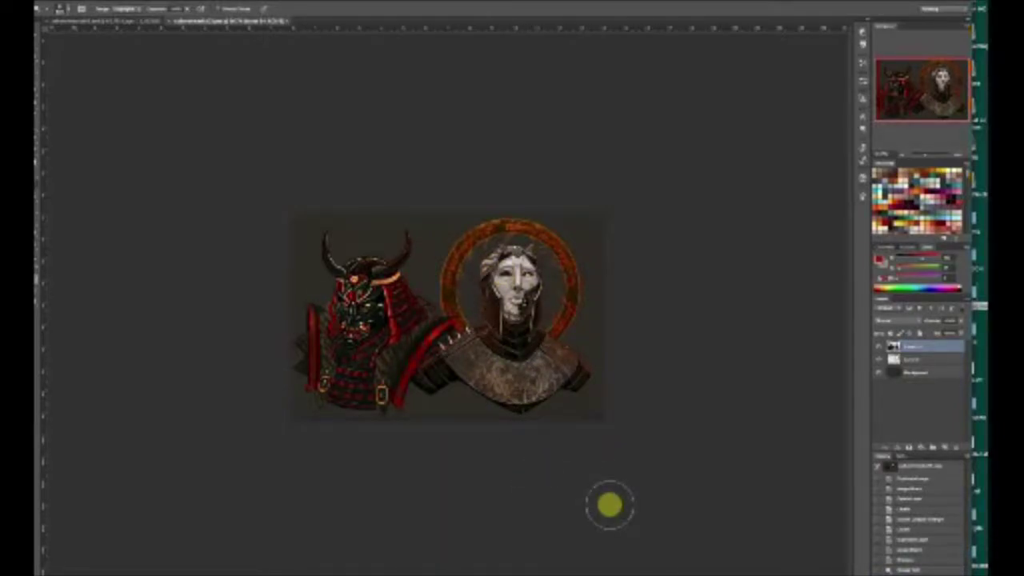
pyautogui.click(36, 1)
pyautogui.click(45, 256)
pyautogui.click(155, 311)
pyautogui.press('super+plus')
pyautogui.press('super+plus')
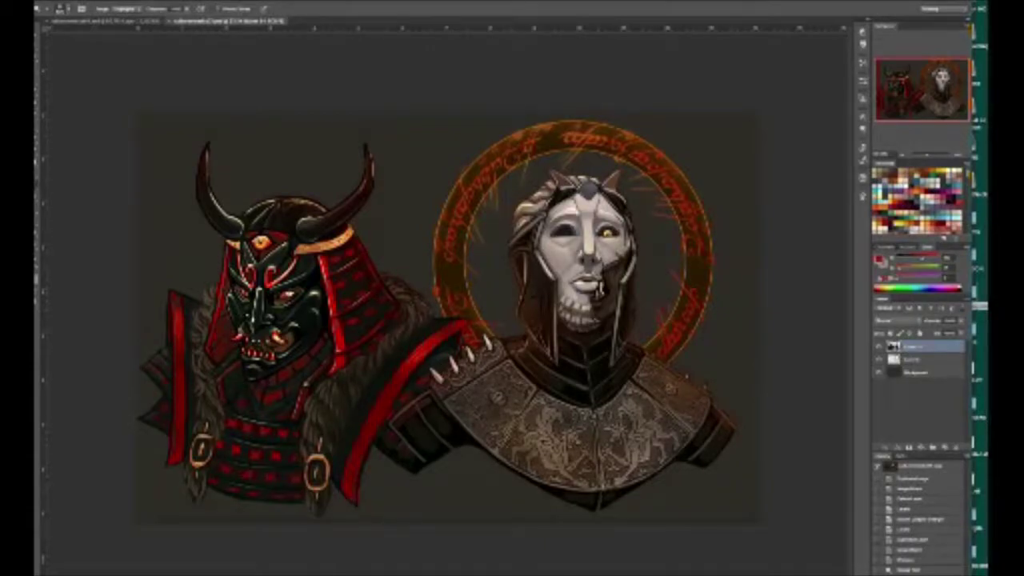